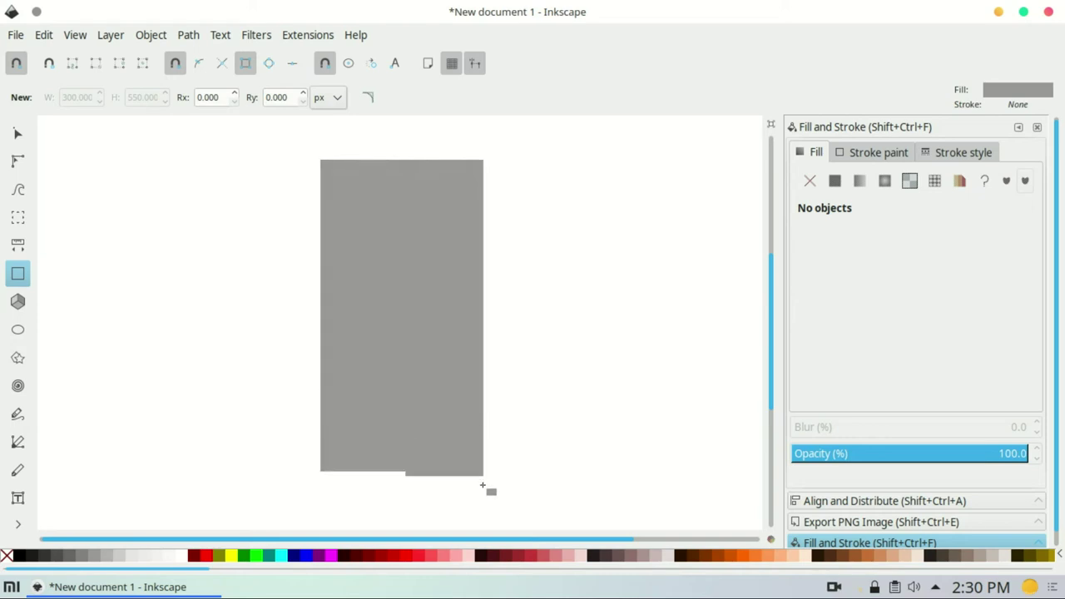
Step: Round the corners of the 179.161 × 347.738 mm grey phone-body rectangle slightly
{"action": "left_click", "coordinate": [17, 162]}
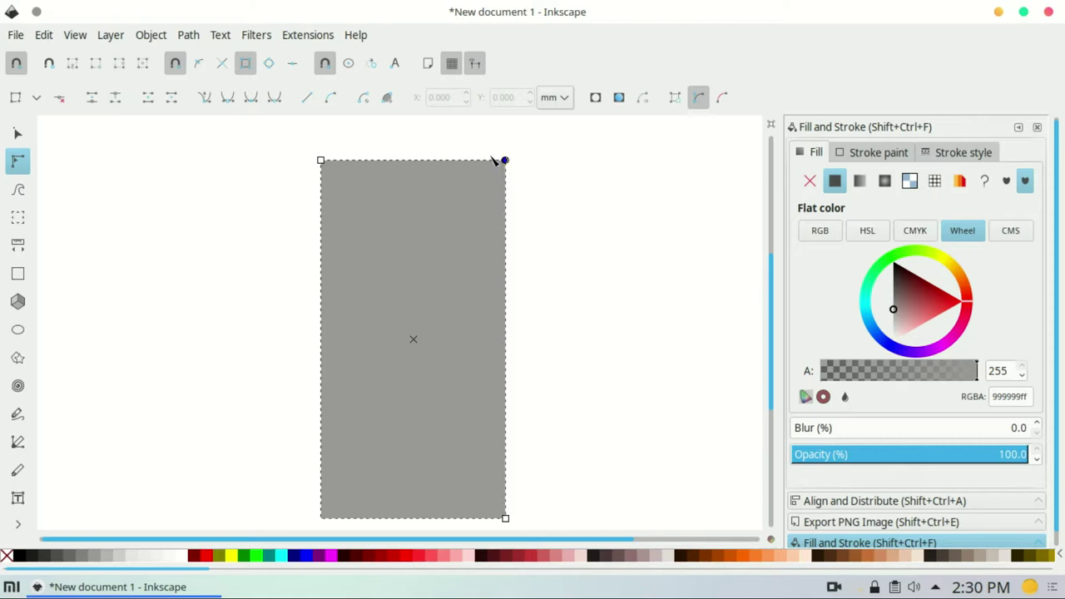
{"action": "mouse_move", "coordinate": [506, 161]}
{"action": "left_mouse_down"}
{"action": "mouse_move", "coordinate": [508, 168]}
{"action": "mouse_move", "coordinate": [495, 161]}
{"action": "left_mouse_up"}
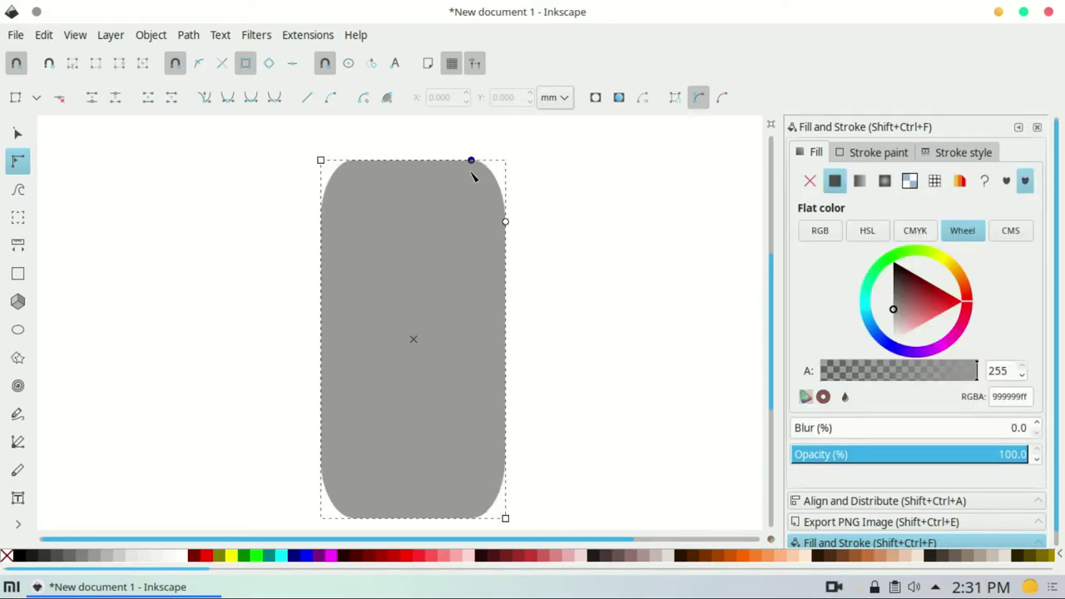
{"action": "left_click", "coordinate": [523, 184]}
Step: Duplicate the rounded rectangle and move the light copy over the original
{"action": "left_click", "coordinate": [19, 133]}
{"action": "left_click_drag", "start_coordinate": [388, 263], "coordinate": [401, 247]}
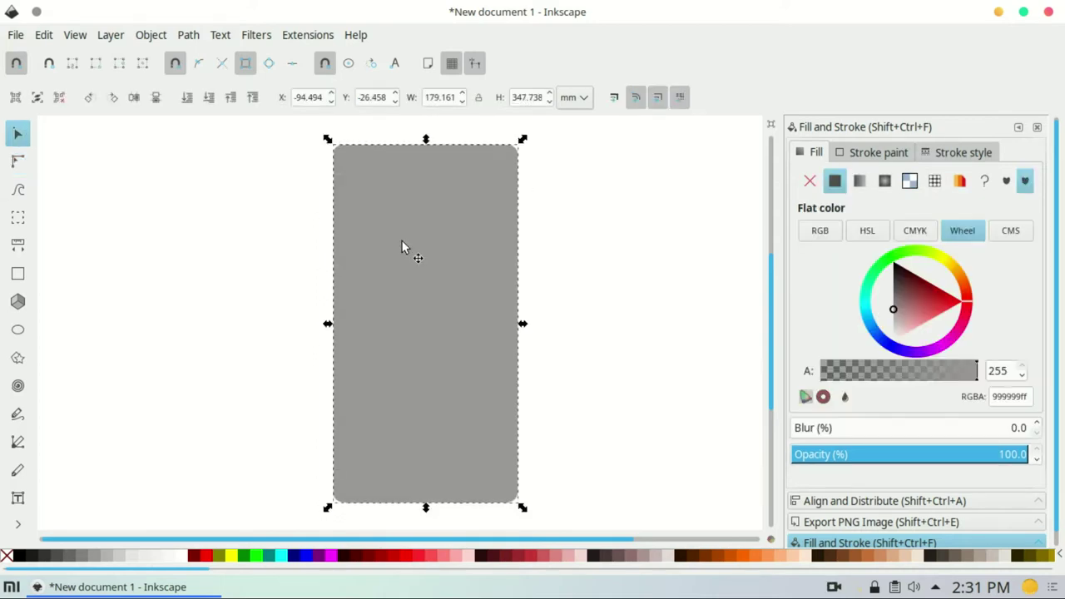
{"action": "key", "text": "Up"}
{"action": "key", "text": "Up"}
{"action": "key", "text": "Up"}
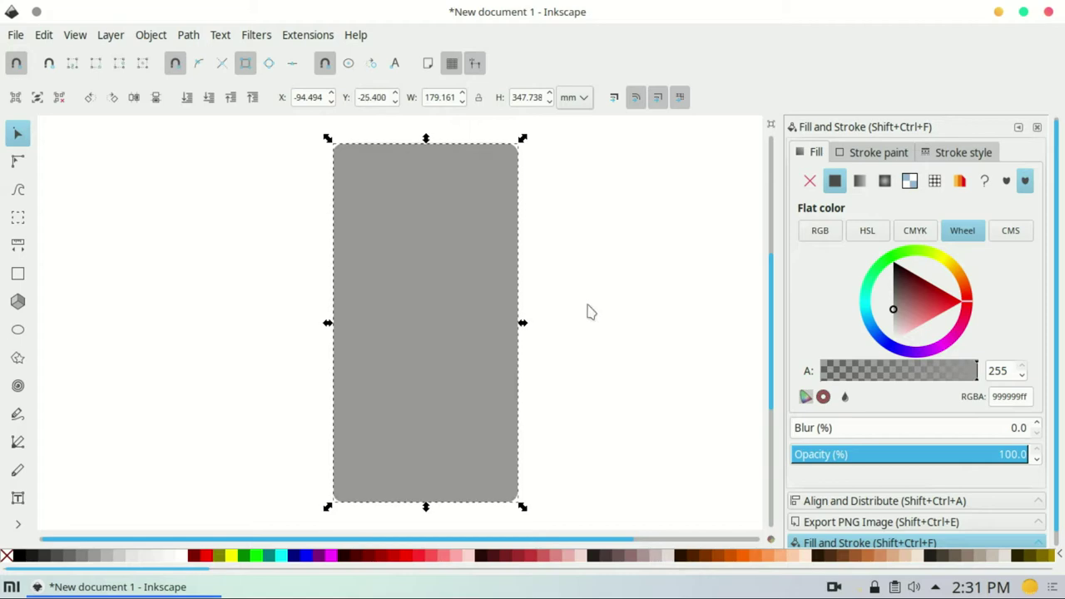
{"action": "left_click", "coordinate": [497, 514]}
{"action": "left_click_drag", "start_coordinate": [493, 510], "coordinate": [585, 472]}
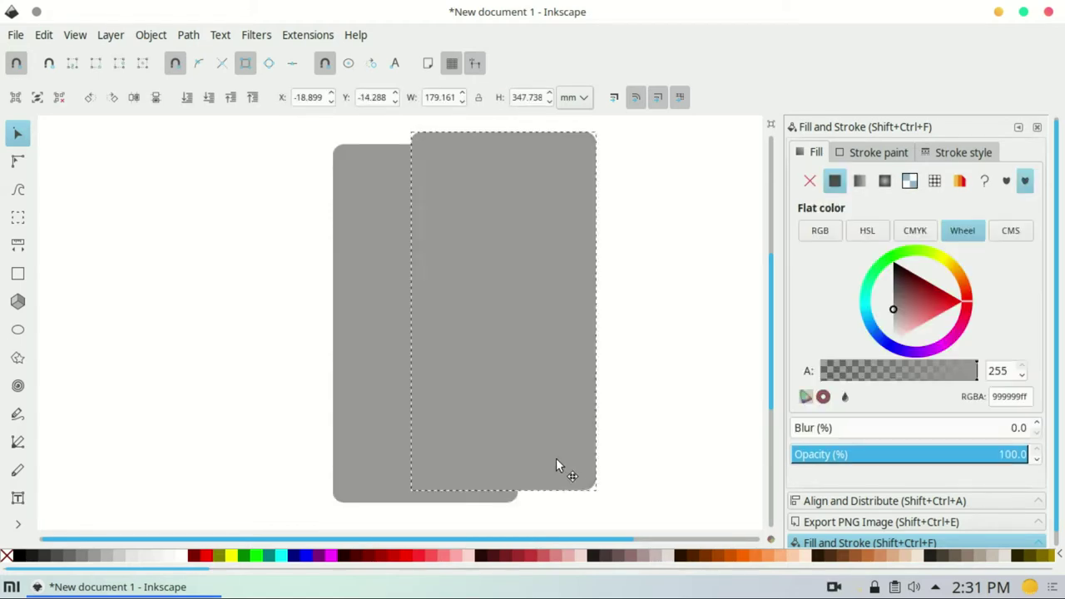
Step: Blur the grey original to 6.2% so it becomes a drop shadow
{"action": "left_click", "coordinate": [393, 385]}
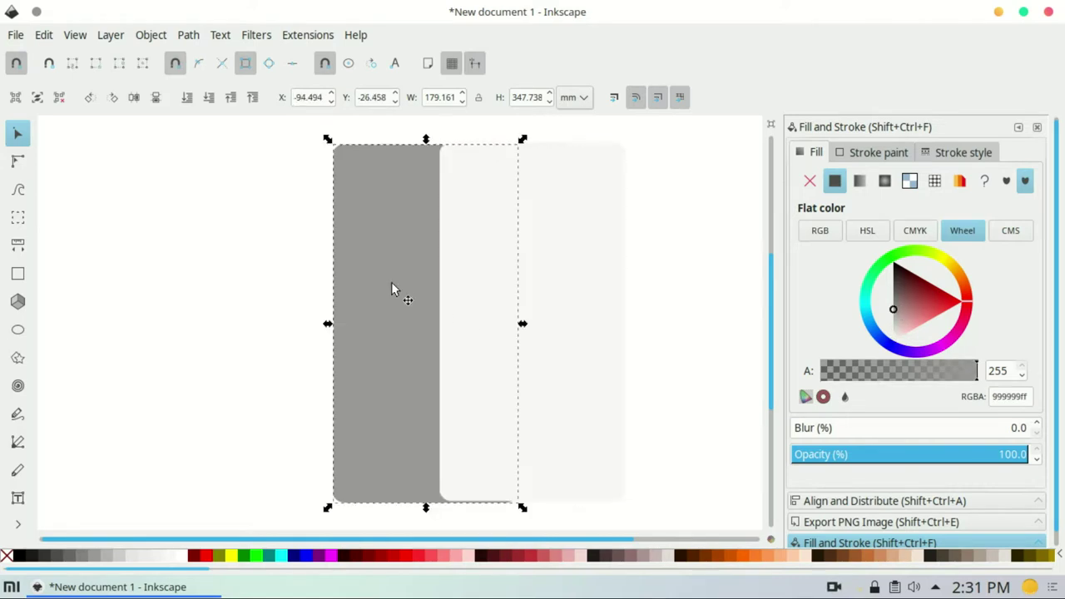
{"action": "left_click", "coordinate": [906, 428]}
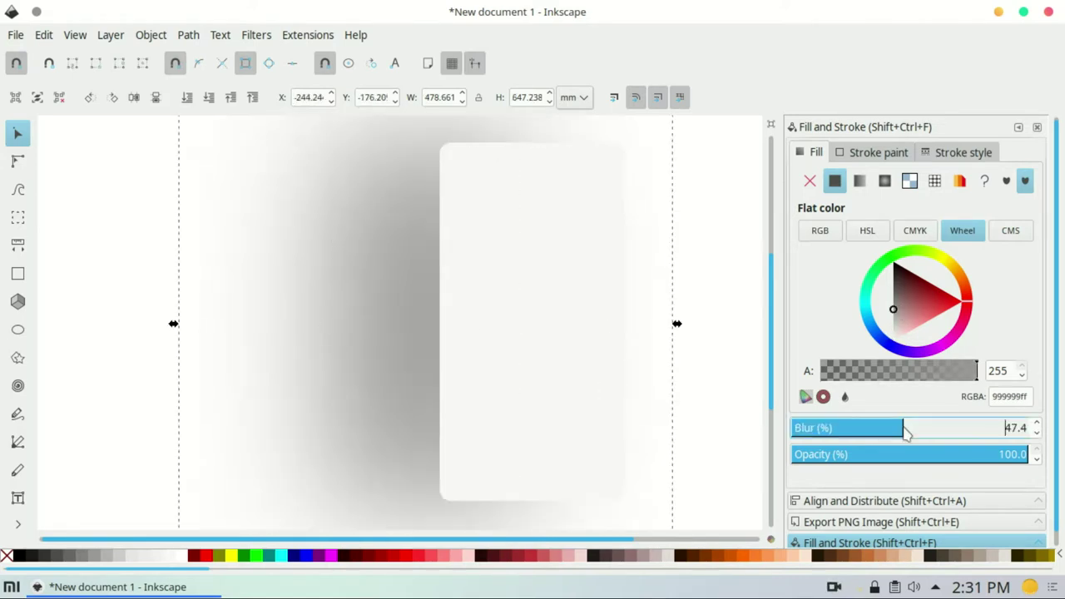
{"action": "left_click_drag", "start_coordinate": [889, 428], "coordinate": [802, 428]}
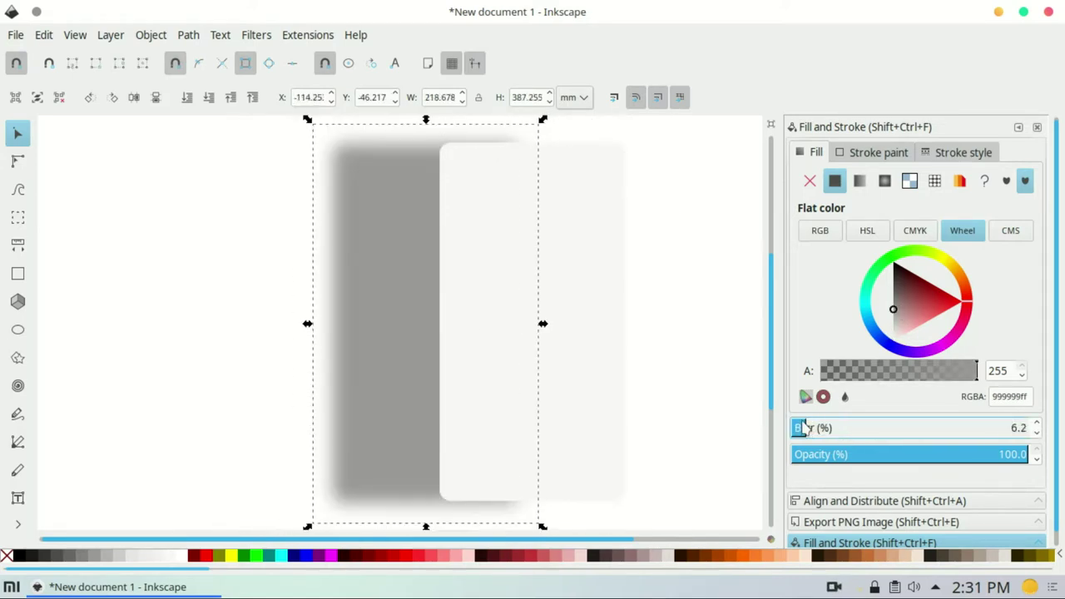
{"action": "left_click", "coordinate": [907, 500]}
Step: Centre the blurred shadow under the light body, then shift the body left to reveal it
{"action": "left_click", "coordinate": [944, 223]}
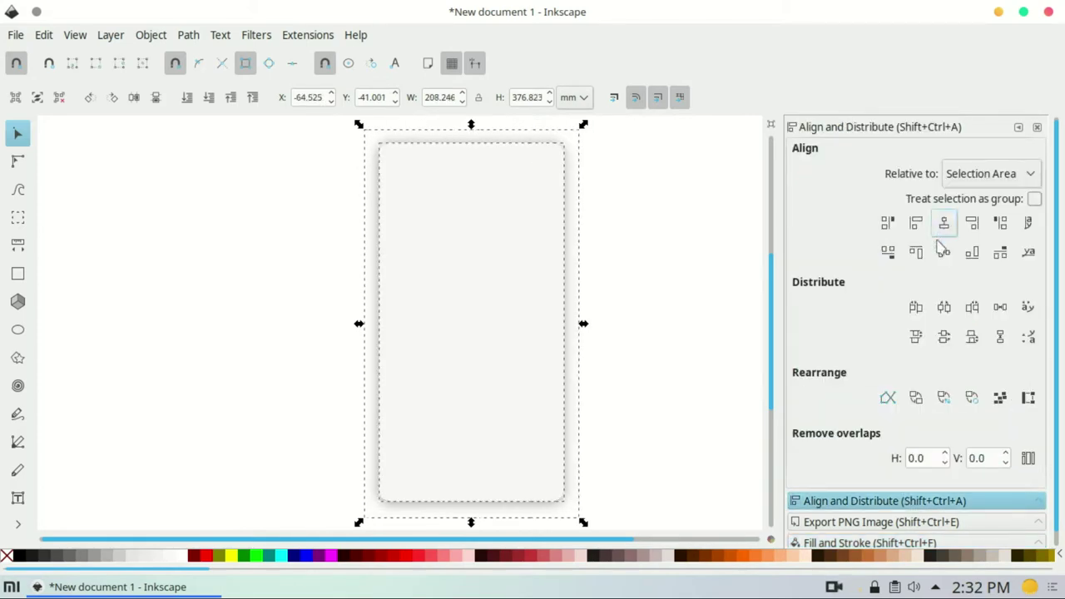
{"action": "left_click", "coordinate": [560, 322]}
{"action": "key", "text": "Escape"}
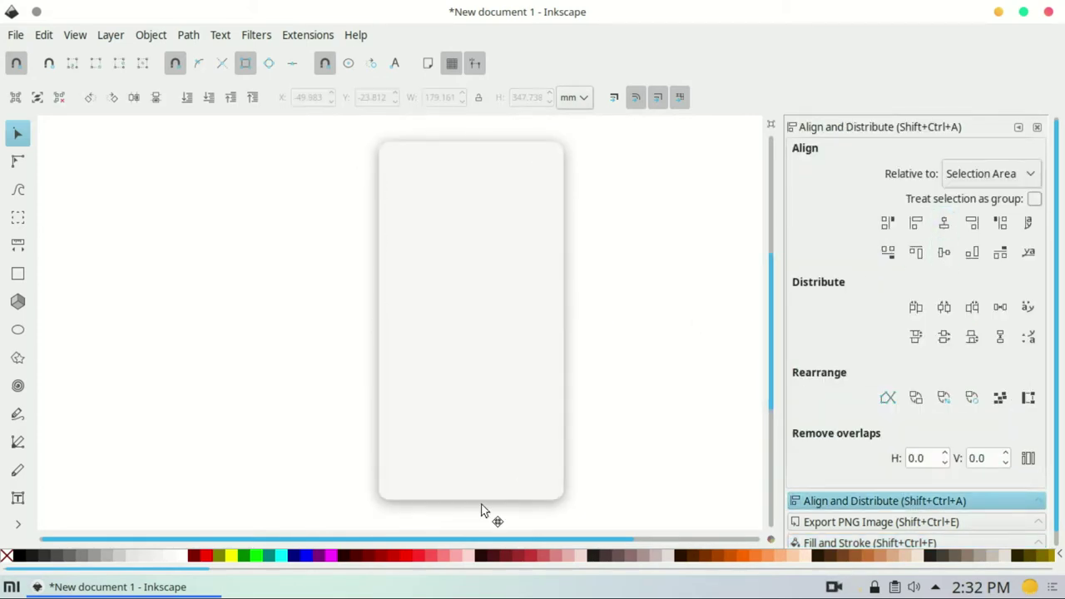
{"action": "left_click", "coordinate": [525, 371]}
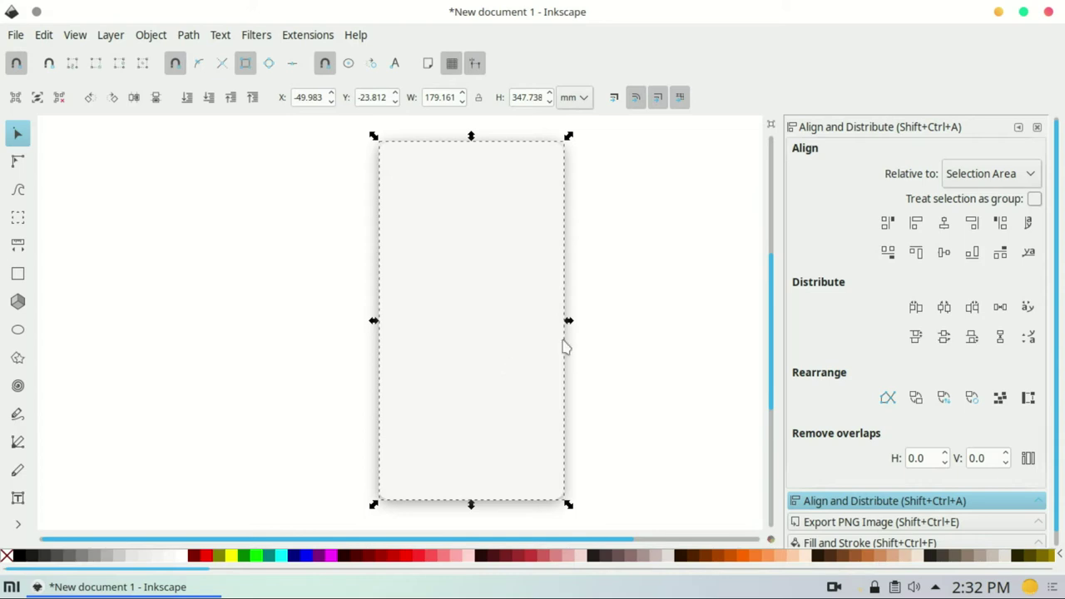
{"action": "key", "text": "Escape"}
{"action": "left_click", "coordinate": [514, 185]}
{"action": "left_click_drag", "start_coordinate": [505, 305], "coordinate": [489, 307]}
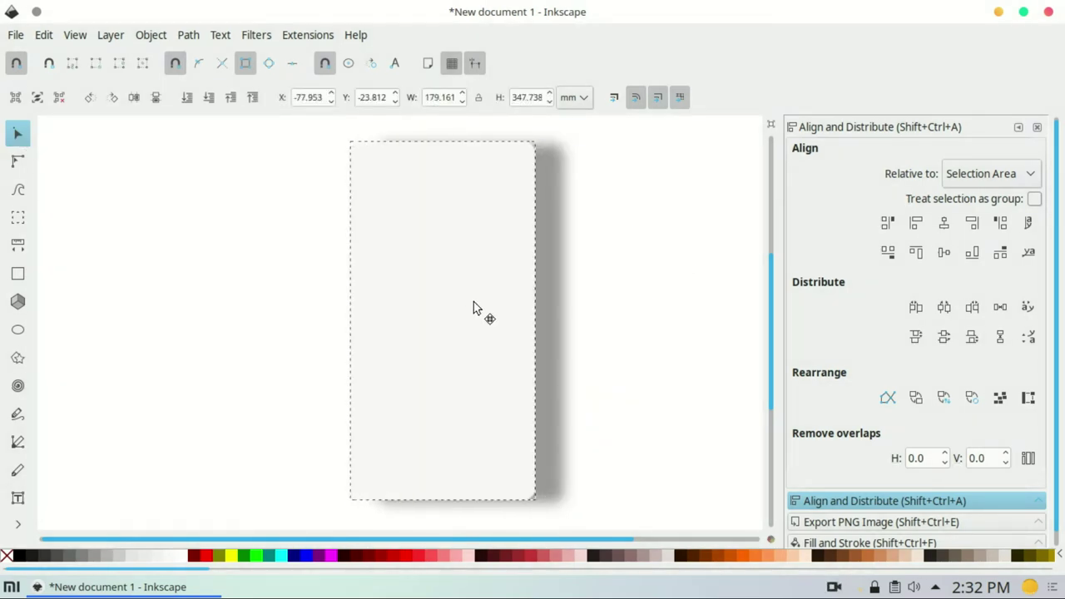
Step: Lower the shadow's opacity to about 51% in Fill and Stroke
{"action": "key", "text": "shift+ctrl+e"}
{"action": "left_click", "coordinate": [868, 543]}
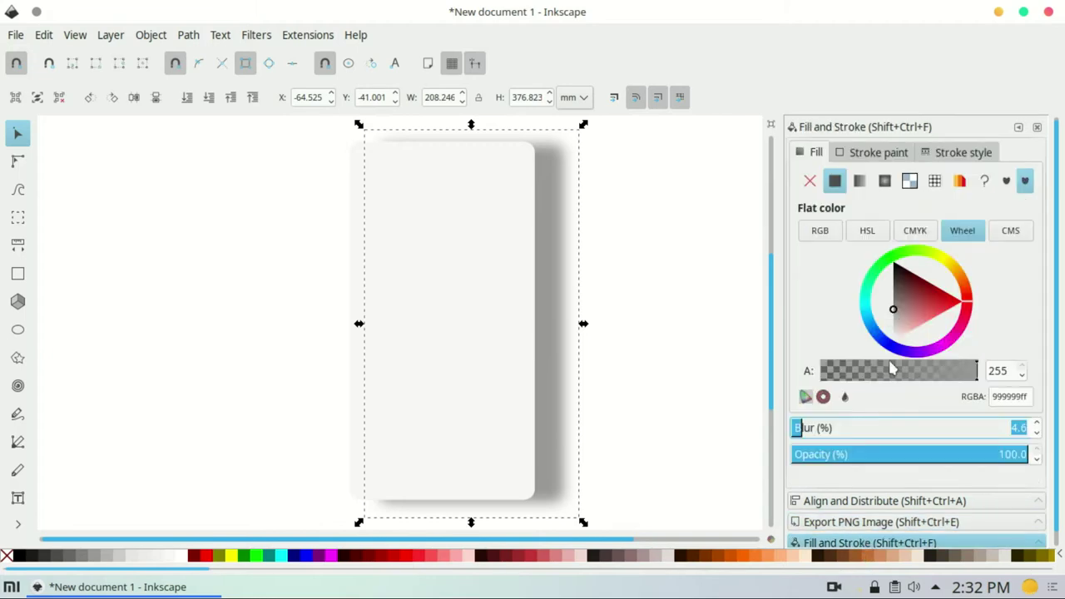
{"action": "left_click_drag", "start_coordinate": [1029, 460], "coordinate": [885, 454]}
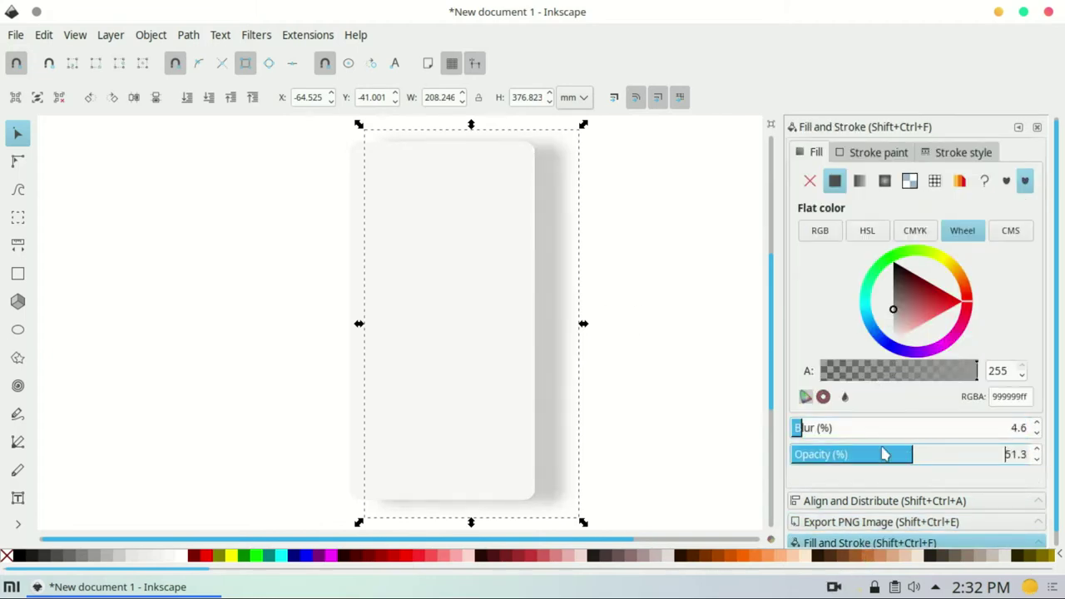
Step: Centre the shadow and light body on each other horizontally and vertically
{"action": "left_click", "coordinate": [500, 369], "text": "shift"}
{"action": "key", "text": "shift+ctrl+a"}
{"action": "left_click", "coordinate": [943, 222]}
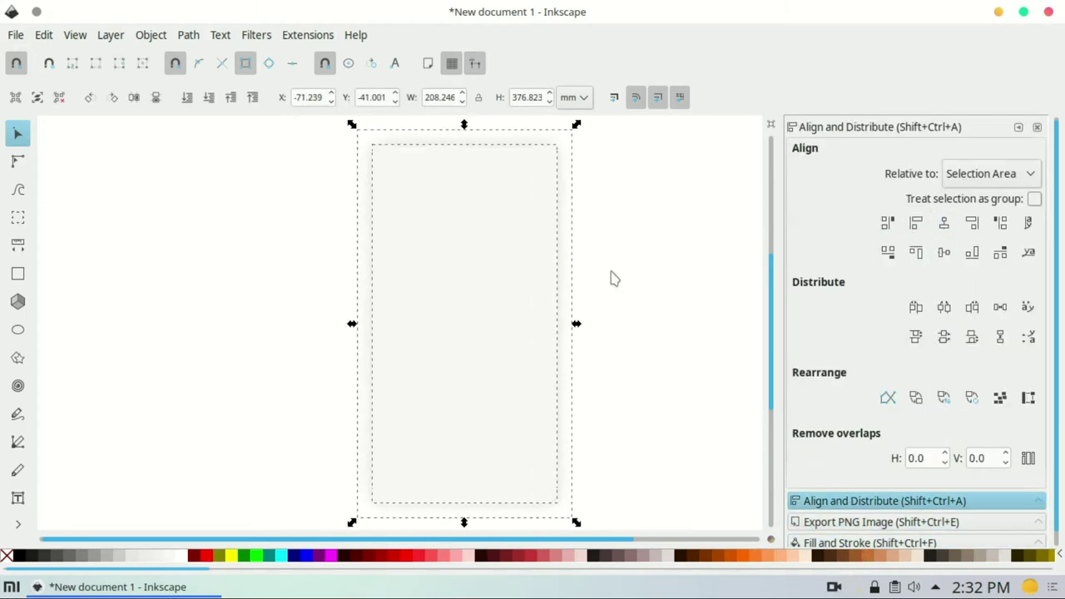
{"action": "left_click", "coordinate": [468, 364]}
{"action": "left_click", "coordinate": [719, 388]}
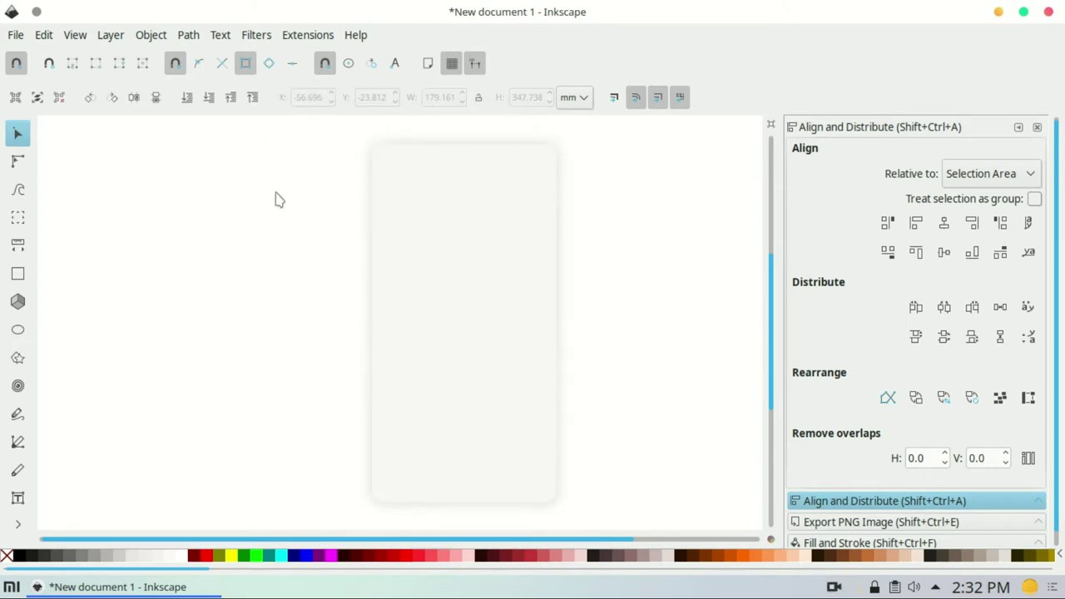
Step: Resize the duplicated body into a shorter panel and fill it white
{"action": "left_click", "coordinate": [478, 237]}
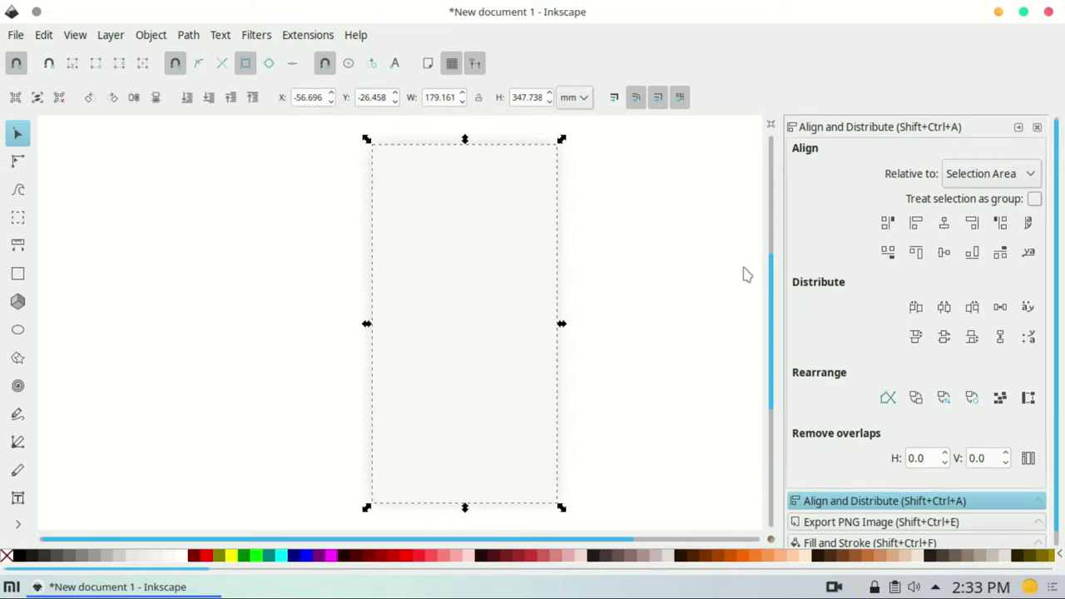
{"action": "left_click", "coordinate": [620, 323]}
{"action": "left_click", "coordinate": [408, 265]}
{"action": "left_click_drag", "start_coordinate": [560, 325], "coordinate": [548, 326]}
{"action": "mouse_move", "coordinate": [464, 139]}
{"action": "left_mouse_down"}
{"action": "mouse_move", "coordinate": [463, 266]}
{"action": "mouse_move", "coordinate": [483, 338]}
{"action": "left_mouse_up"}
{"action": "key", "text": "Escape"}
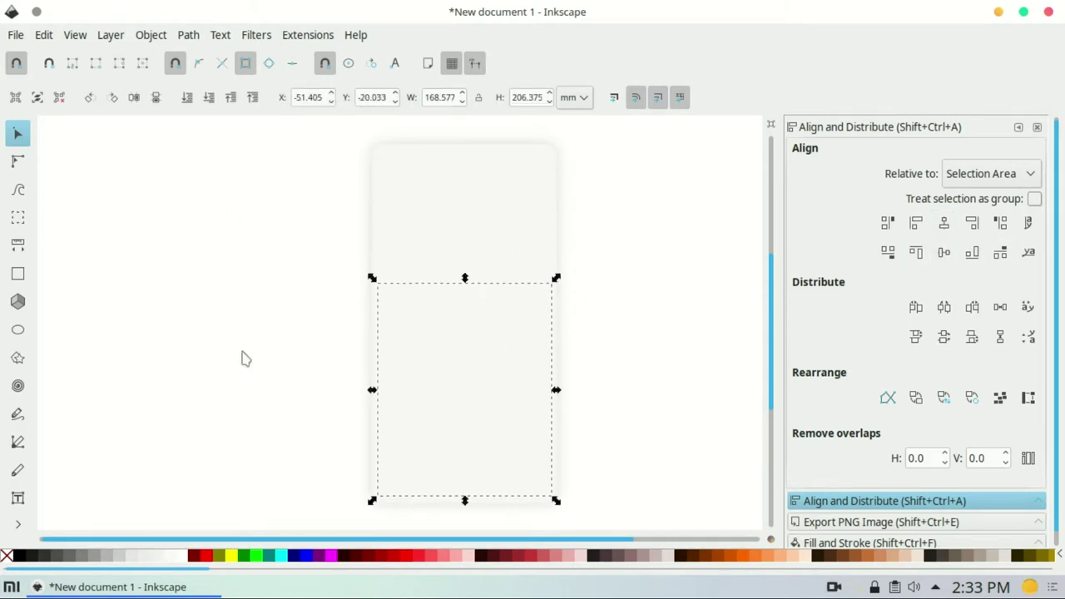
{"action": "left_click", "coordinate": [192, 556]}
{"action": "left_click", "coordinate": [255, 423]}
Step: Check the panel's corners and nudge it into the lower part of the phone body
{"action": "left_click", "coordinate": [438, 342]}
{"action": "key", "text": "n"}
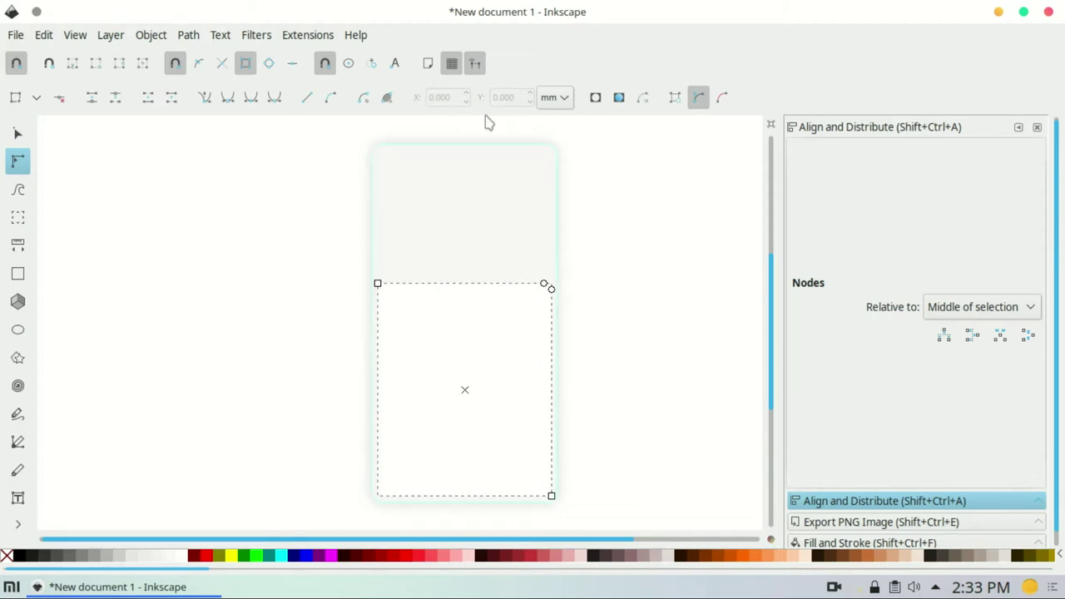
{"action": "key", "text": "s"}
{"action": "left_click_drag", "start_coordinate": [466, 401], "coordinate": [473, 409]}
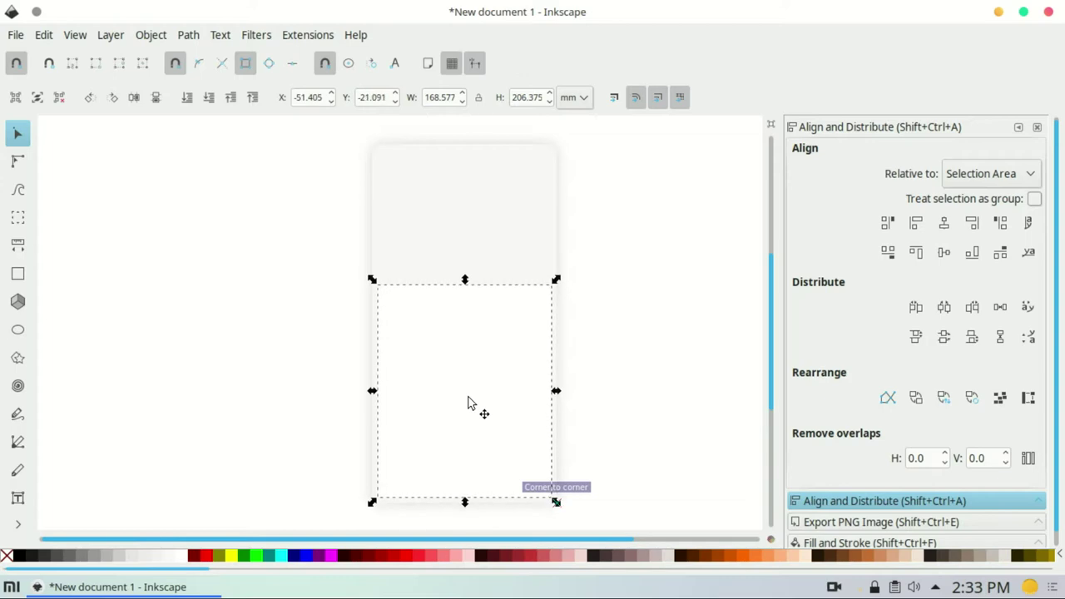
{"action": "left_click", "coordinate": [671, 401]}
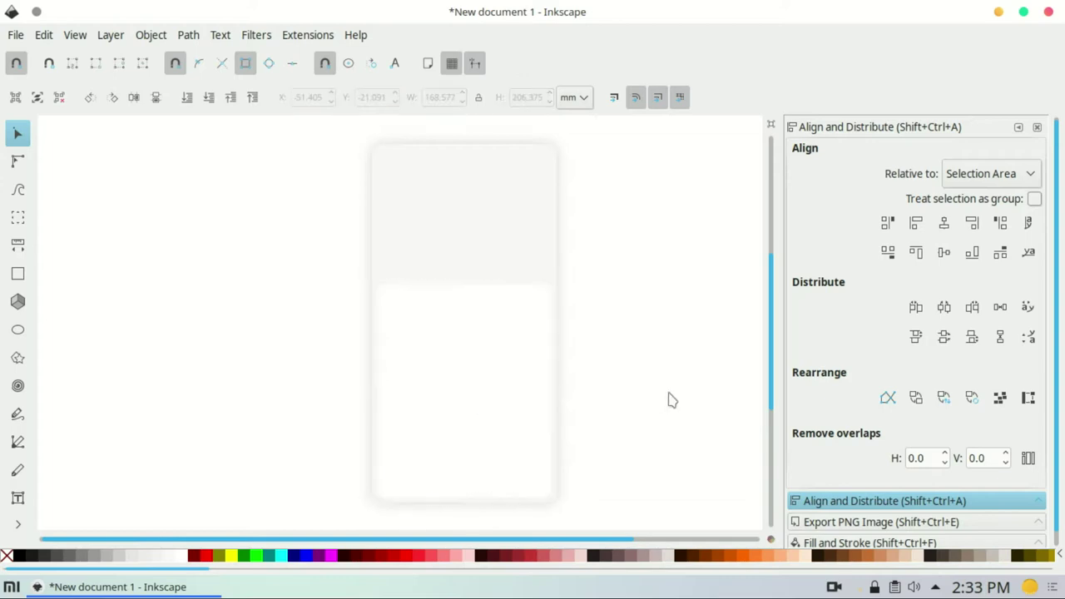
{"action": "left_click", "coordinate": [517, 308]}
{"action": "scroll", "coordinate": [619, 305], "scroll_direction": "up", "scroll_amount": 1}
{"action": "scroll", "coordinate": [574, 333], "scroll_direction": "up", "scroll_amount": 2}
{"action": "scroll", "coordinate": [566, 350], "scroll_direction": "up", "scroll_amount": 2}
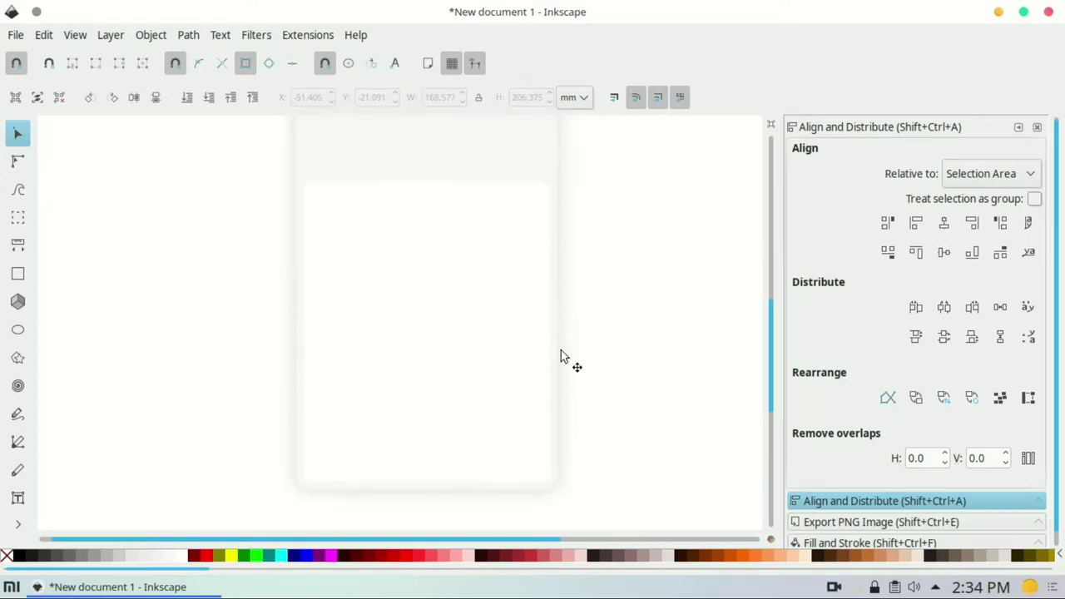
{"action": "left_click", "coordinate": [561, 356]}
{"action": "left_click", "coordinate": [162, 409]}
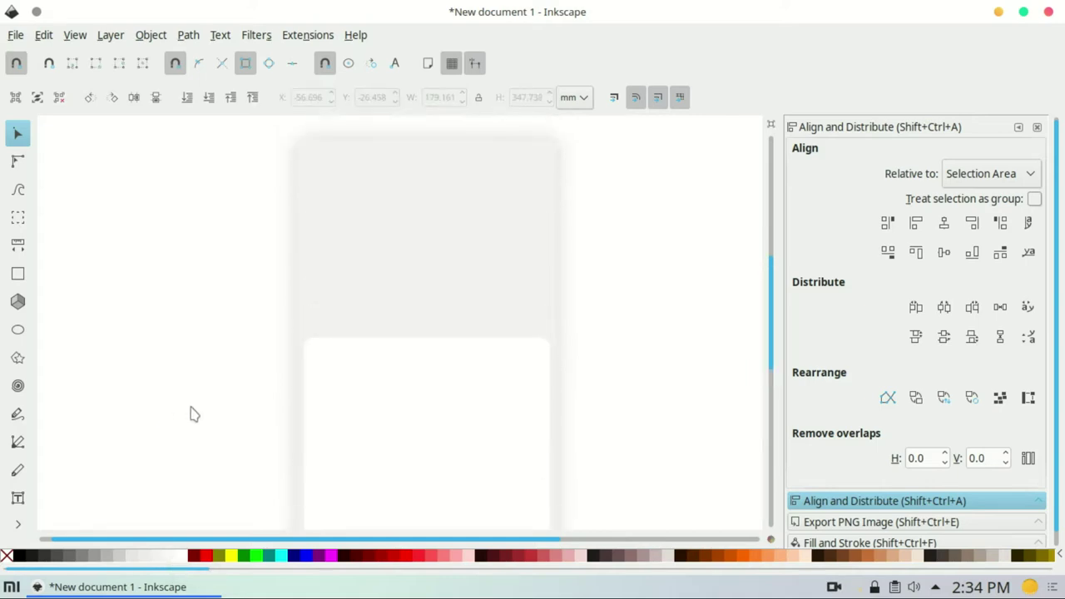
Step: Nudge the 168.577 × 206.375 mm white panel up into its final position
{"action": "scroll", "coordinate": [212, 422], "scroll_direction": "down", "scroll_amount": 1}
{"action": "scroll", "coordinate": [292, 475], "scroll_direction": "down", "scroll_amount": 1}
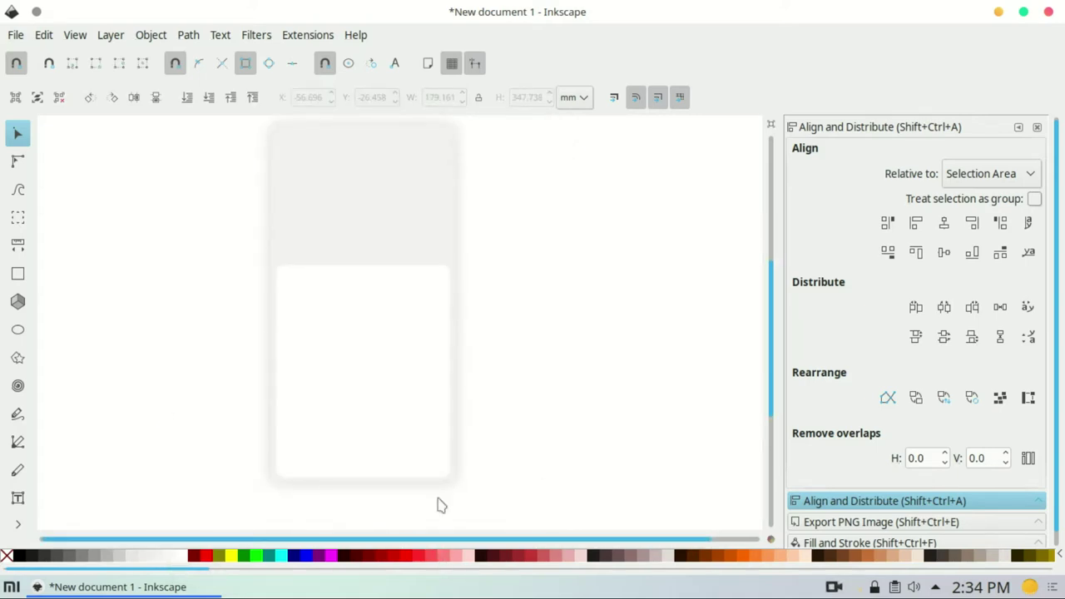
{"action": "scroll", "coordinate": [457, 524], "scroll_direction": "down", "scroll_amount": 2}
{"action": "scroll", "coordinate": [458, 525], "scroll_direction": "right", "scroll_amount": 2}
{"action": "scroll", "coordinate": [500, 516], "scroll_direction": "left", "scroll_amount": 2}
{"action": "scroll", "coordinate": [541, 466], "scroll_direction": "up", "scroll_amount": 2}
{"action": "left_click", "coordinate": [557, 430]}
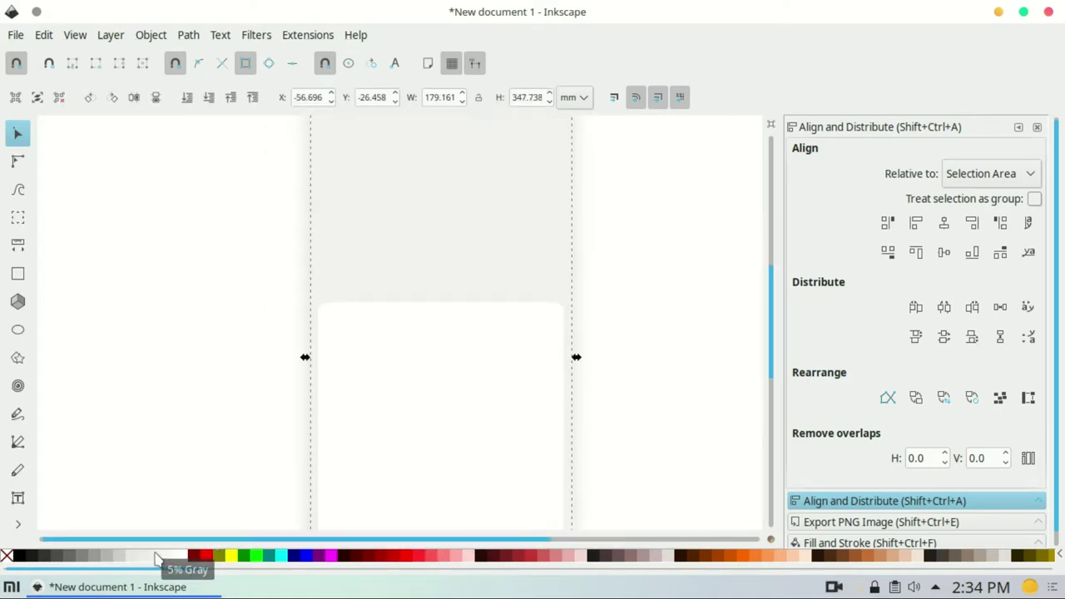
{"action": "left_click", "coordinate": [236, 386]}
{"action": "scroll", "coordinate": [374, 349], "scroll_direction": "down", "scroll_amount": 3}
{"action": "left_click", "coordinate": [426, 338]}
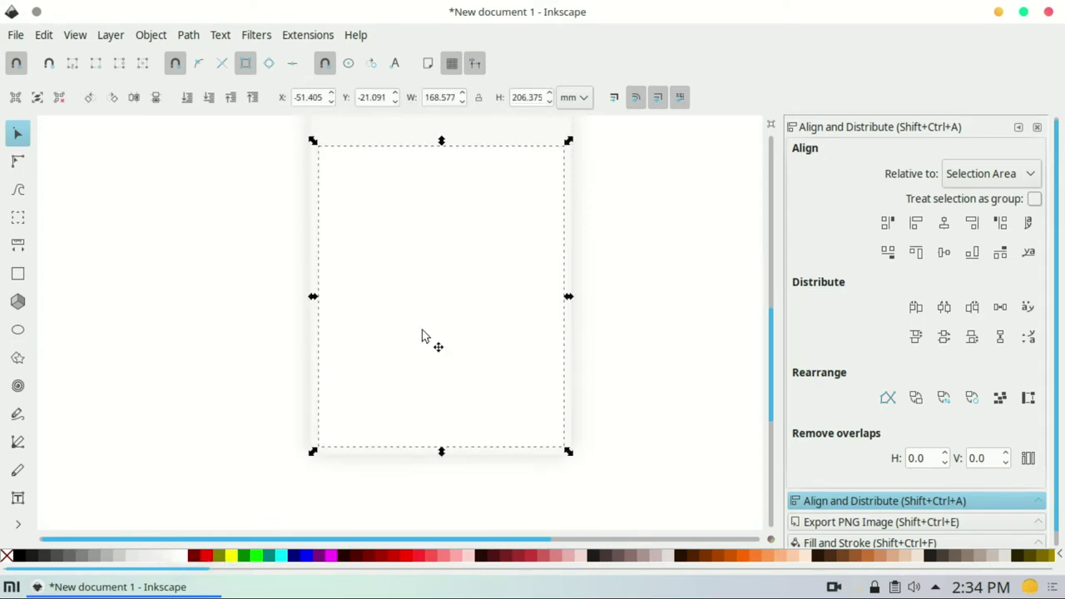
{"action": "scroll", "coordinate": [649, 422], "scroll_direction": "up", "scroll_amount": 1}
{"action": "key", "text": "Up"}
{"action": "key", "text": "Up"}
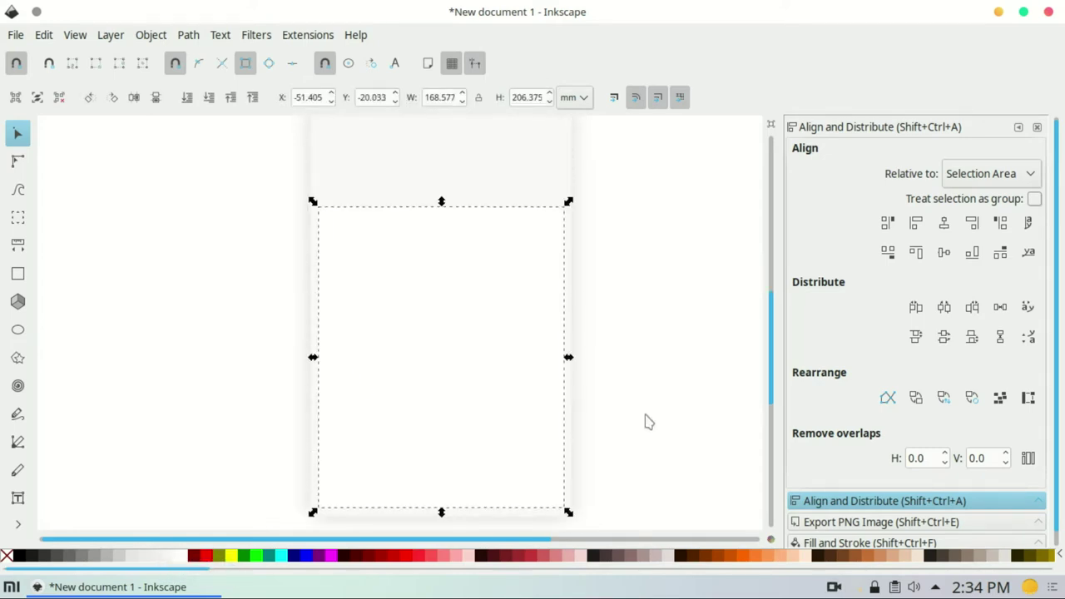
{"action": "left_click", "coordinate": [649, 422]}
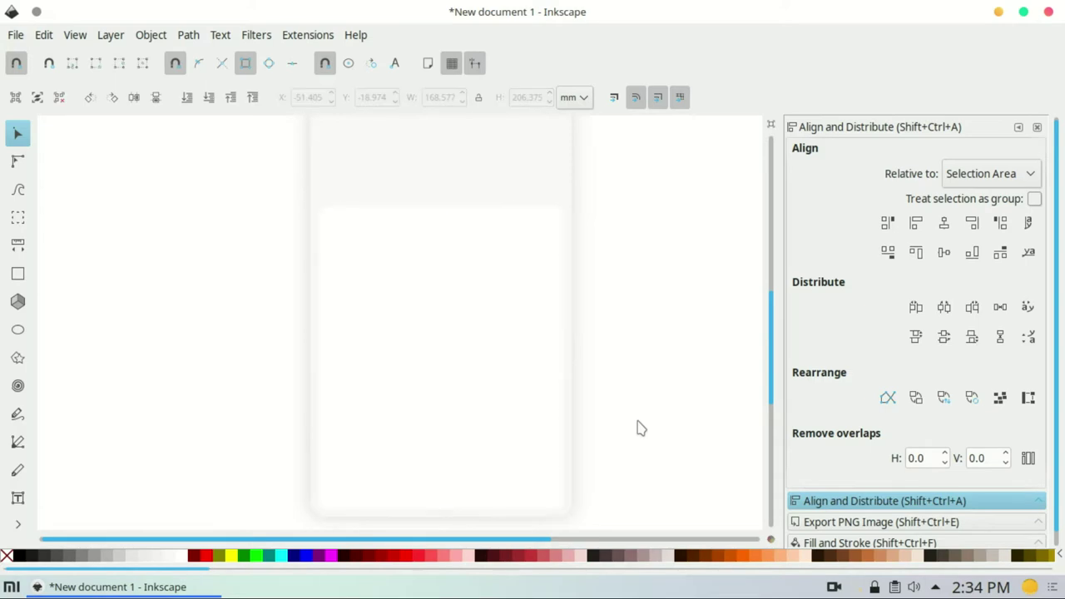
{"action": "left_click", "coordinate": [548, 511]}
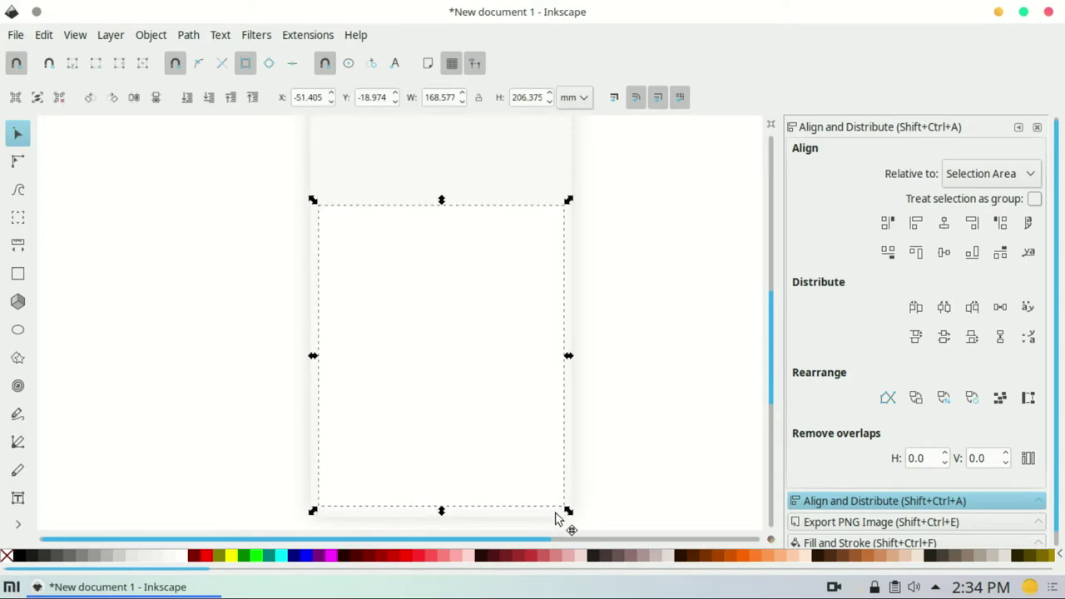
Step: Fill the shadow black, blur it to 3.9% and set its opacity to 11.5%
{"action": "left_click", "coordinate": [885, 543]}
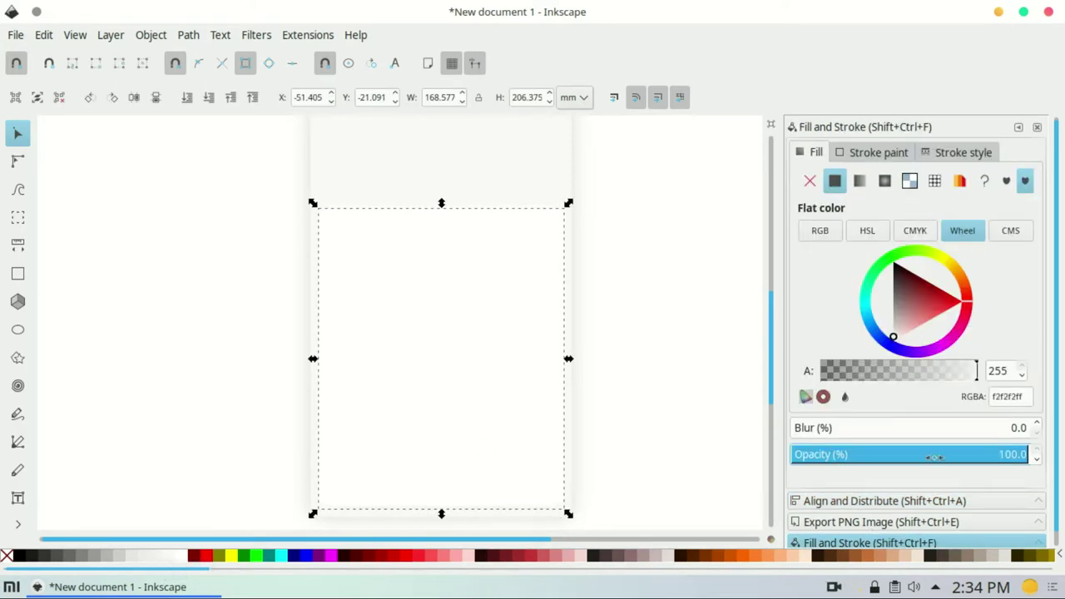
{"action": "left_click", "coordinate": [23, 556]}
{"action": "left_click", "coordinate": [895, 428]}
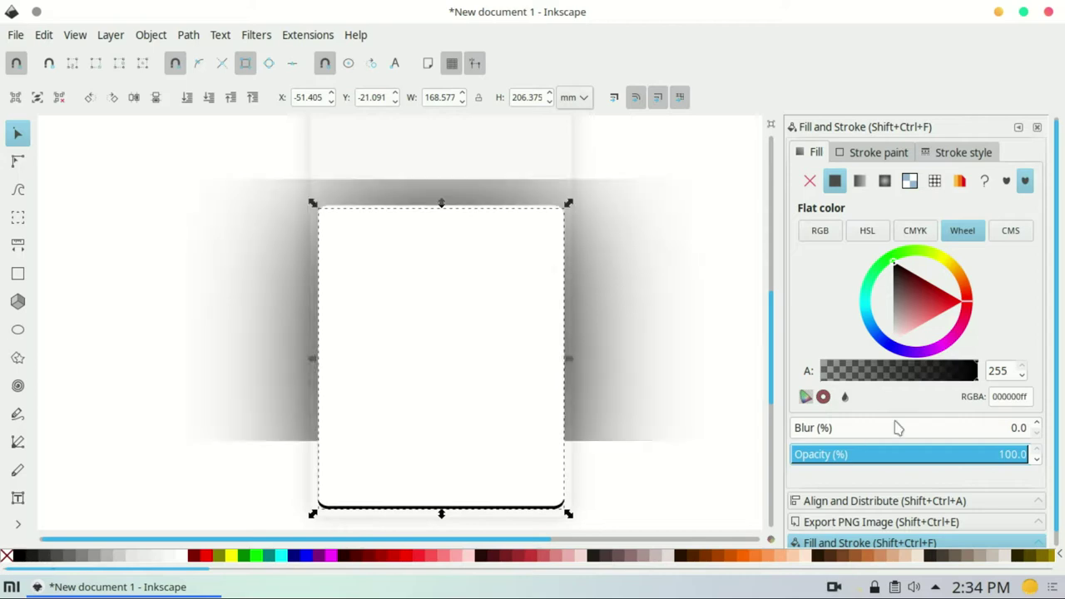
{"action": "left_click", "coordinate": [907, 454]}
{"action": "left_click_drag", "start_coordinate": [895, 427], "coordinate": [801, 436]}
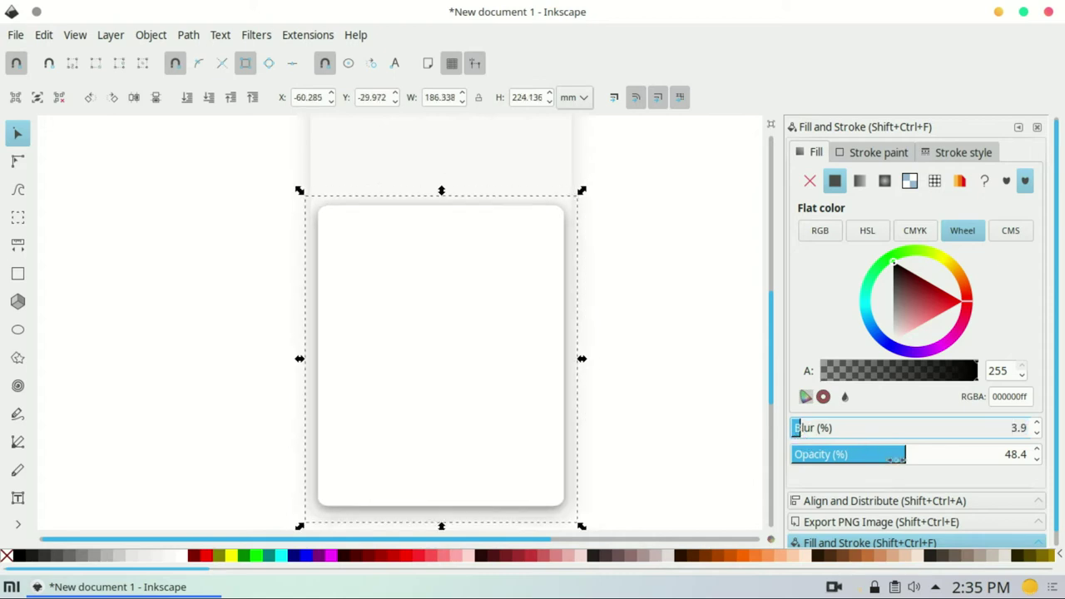
{"action": "left_click_drag", "start_coordinate": [896, 459], "coordinate": [854, 454]}
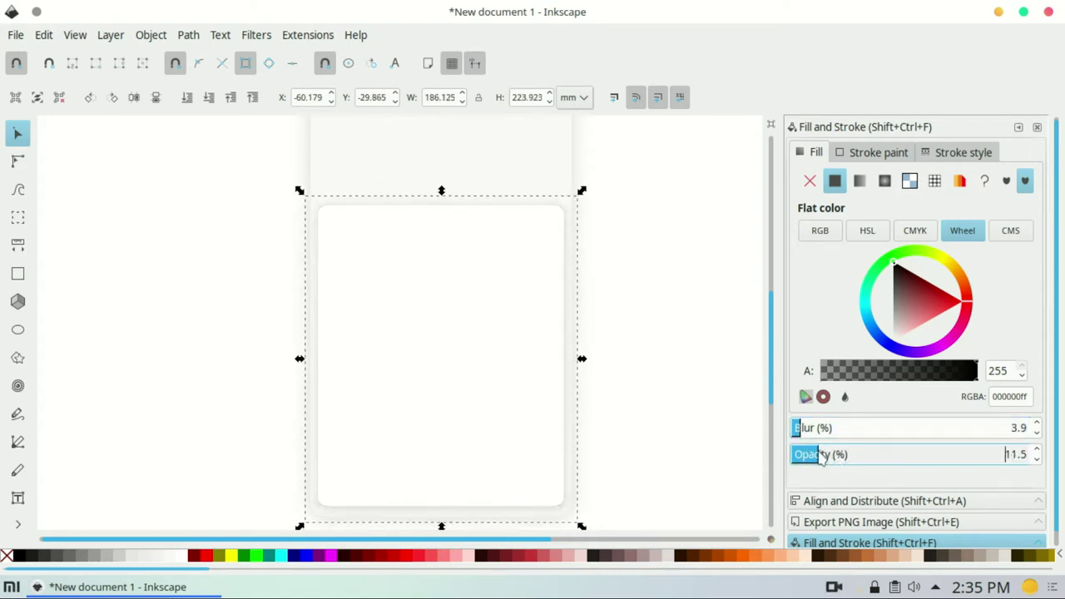
{"action": "left_click", "coordinate": [723, 352]}
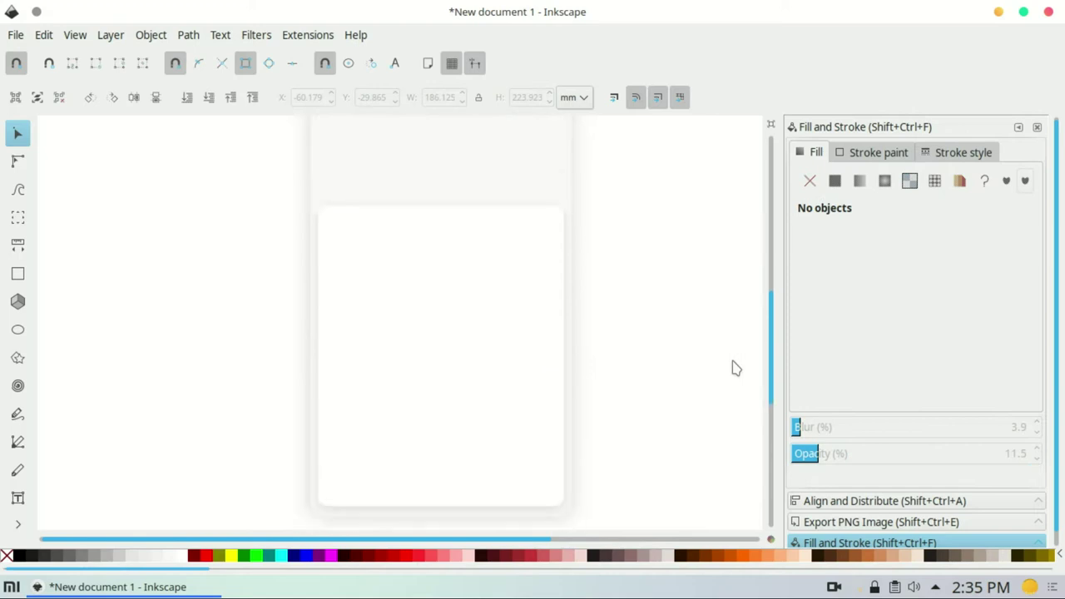
{"action": "left_click_drag", "start_coordinate": [304, 174], "coordinate": [435, 326]}
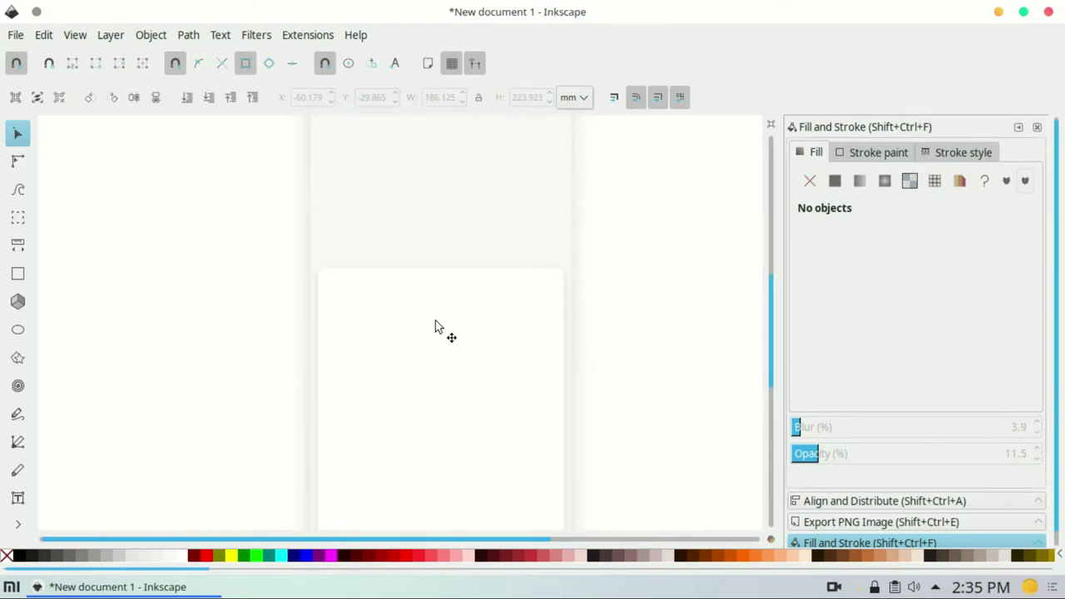
{"action": "scroll", "coordinate": [434, 327], "scroll_direction": "down", "scroll_amount": 5}
{"action": "scroll", "coordinate": [441, 323], "scroll_direction": "up", "scroll_amount": 4}
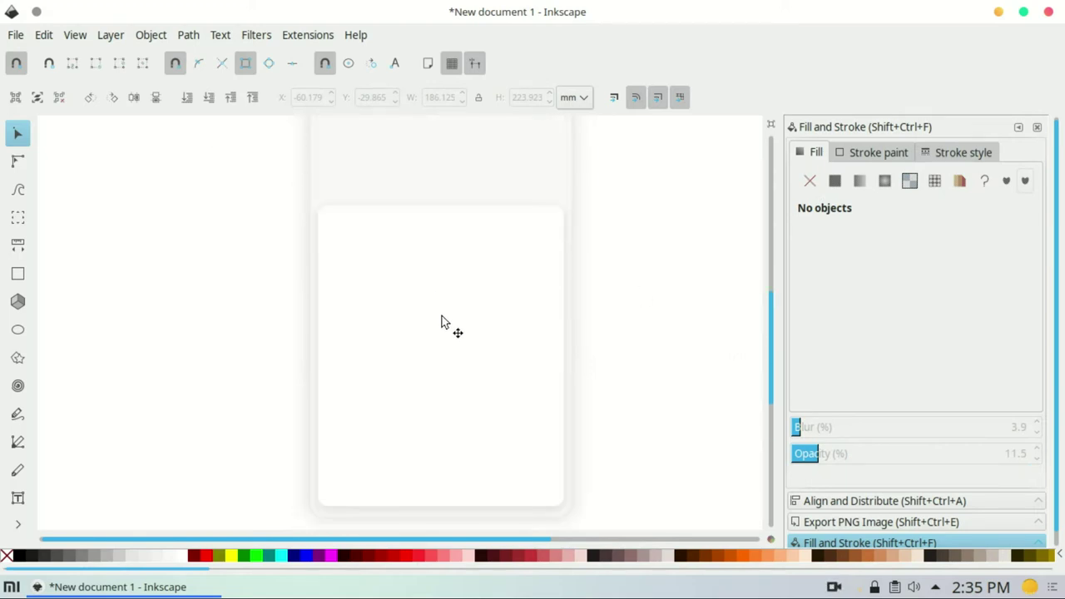
{"action": "left_click", "coordinate": [17, 330]}
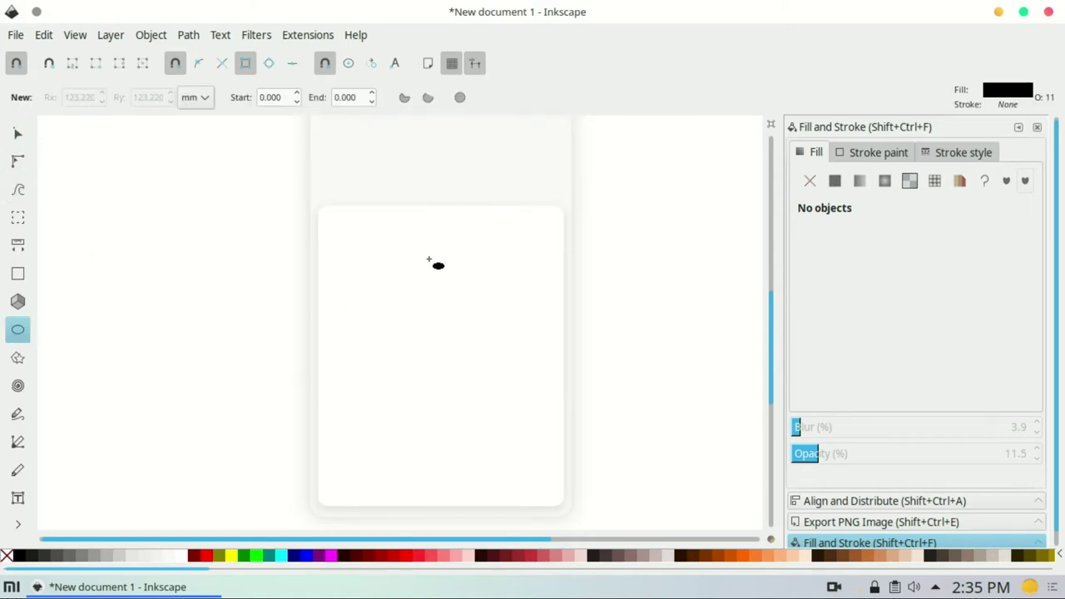
{"action": "left_click", "coordinate": [435, 207]}
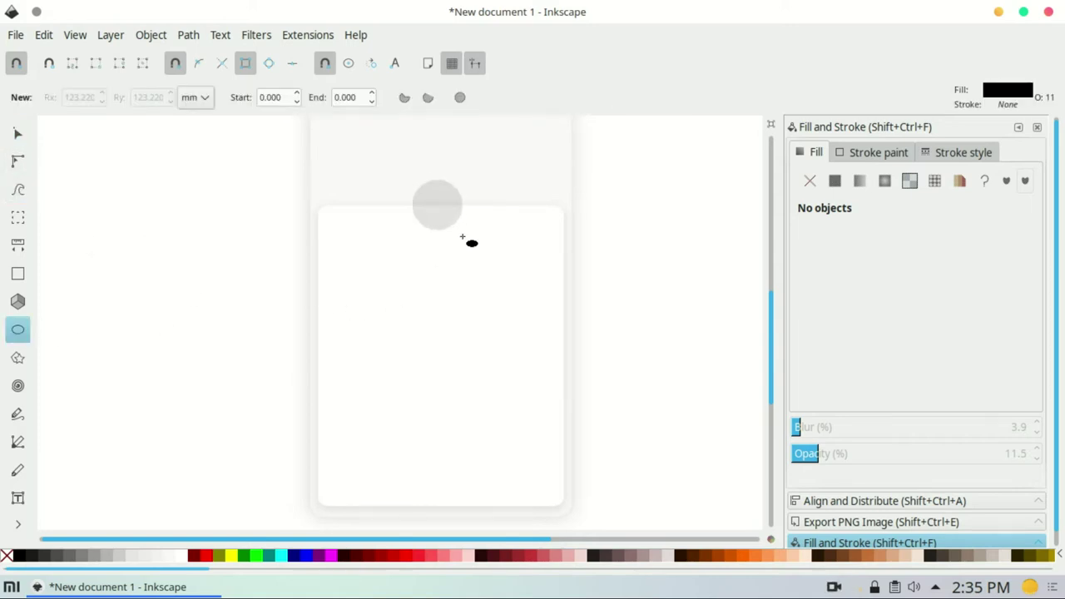
{"action": "key", "text": "s"}
{"action": "key", "text": "ctrl+a"}
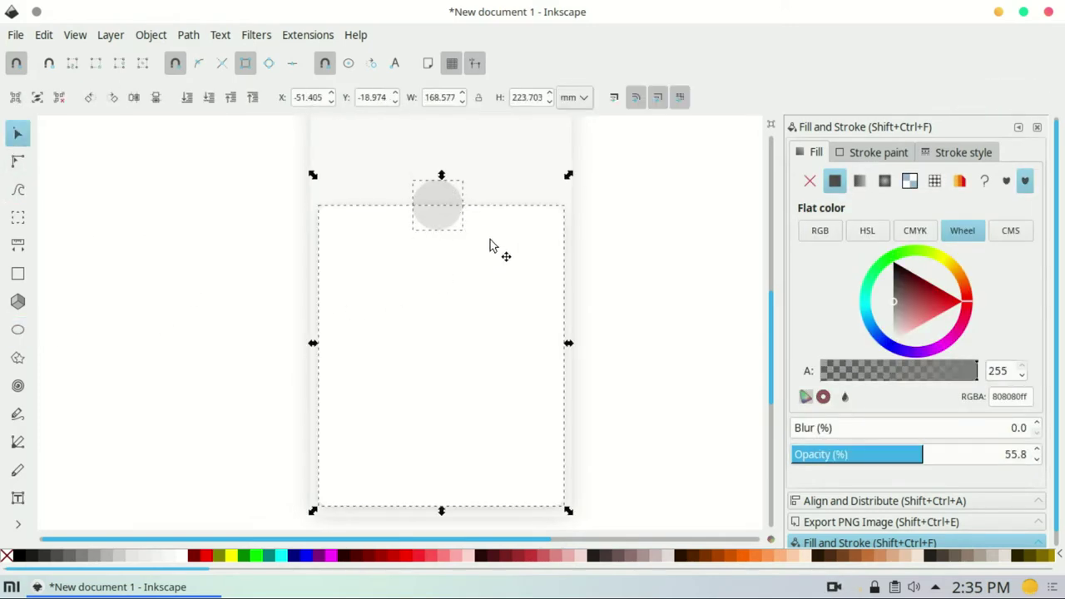
{"action": "left_click", "coordinate": [882, 501]}
{"action": "left_click", "coordinate": [607, 236]}
{"action": "left_click", "coordinate": [457, 202]}
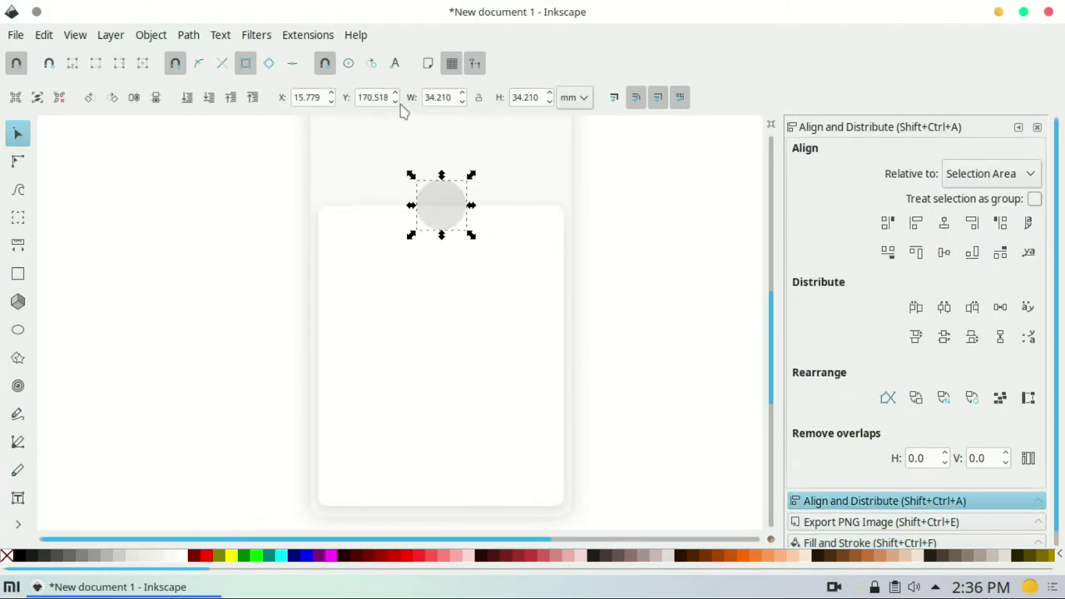
{"action": "mouse_move", "coordinate": [454, 212]}
{"action": "left_mouse_down"}
{"action": "mouse_move", "coordinate": [454, 306]}
{"action": "mouse_move", "coordinate": [460, 200]}
{"action": "mouse_move", "coordinate": [459, 211]}
{"action": "left_mouse_up"}
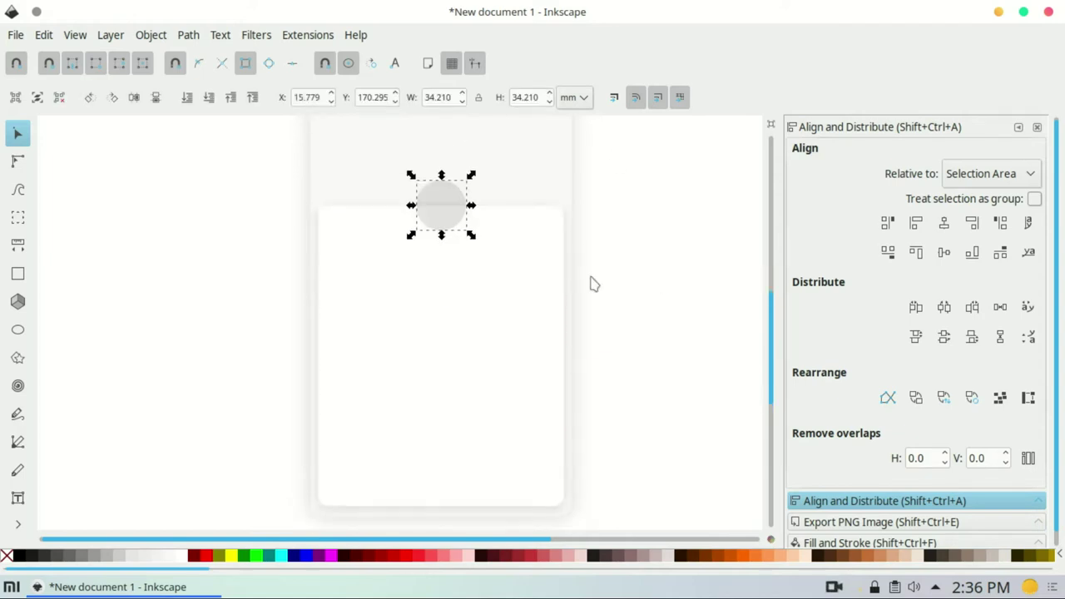
{"action": "left_click", "coordinate": [548, 571]}
{"action": "left_click_drag", "start_coordinate": [555, 571], "coordinate": [607, 573]}
{"action": "left_click", "coordinate": [595, 556]}
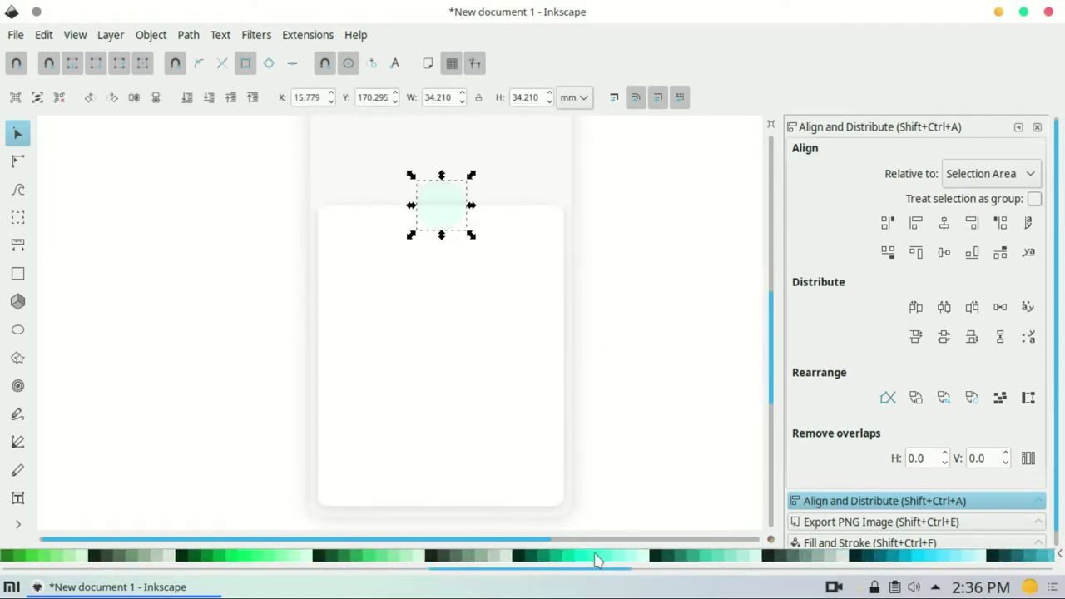
{"action": "left_click", "coordinate": [903, 543]}
{"action": "key", "text": "Return"}
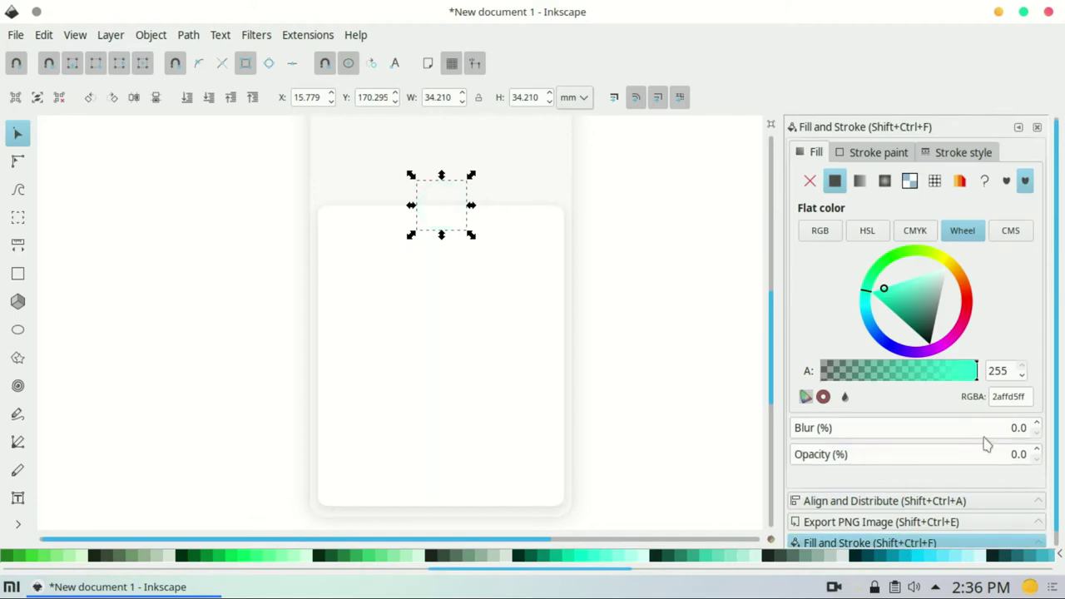
{"action": "type", "text": "100"}
{"action": "key", "text": "Return"}
{"action": "left_click", "coordinate": [705, 558]}
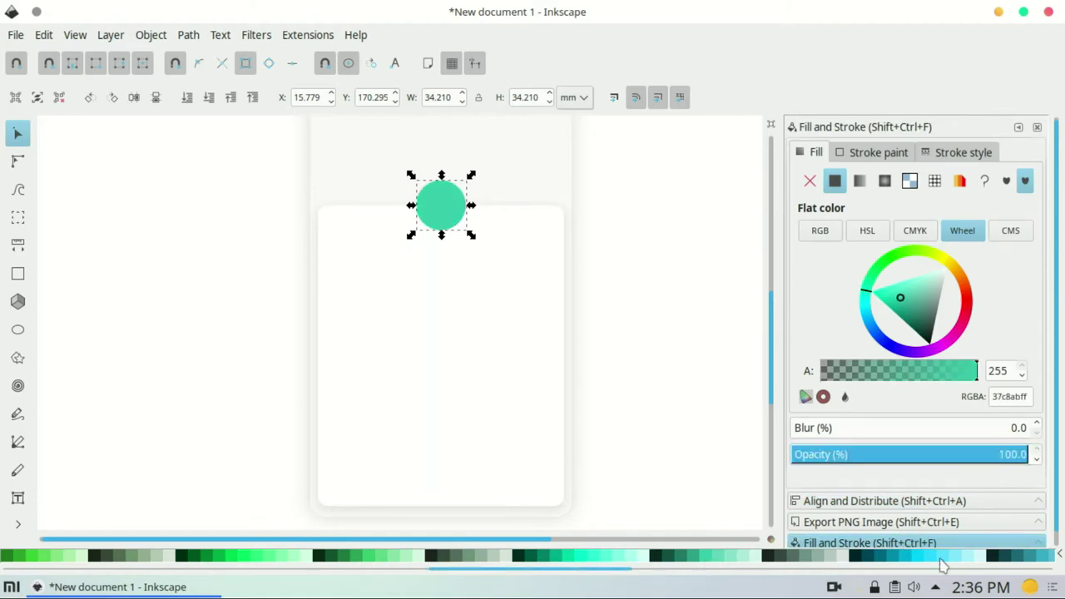
{"action": "left_click", "coordinate": [936, 556]}
{"action": "left_click", "coordinate": [654, 571]}
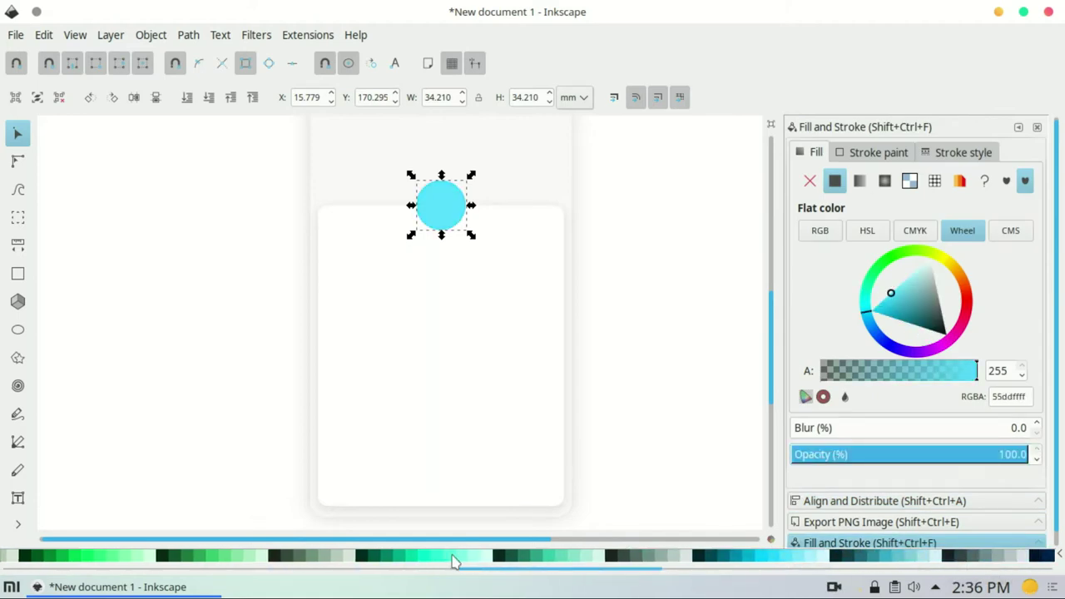
{"action": "left_click", "coordinate": [442, 556]}
{"action": "left_click_drag", "start_coordinate": [611, 573], "coordinate": [666, 572]}
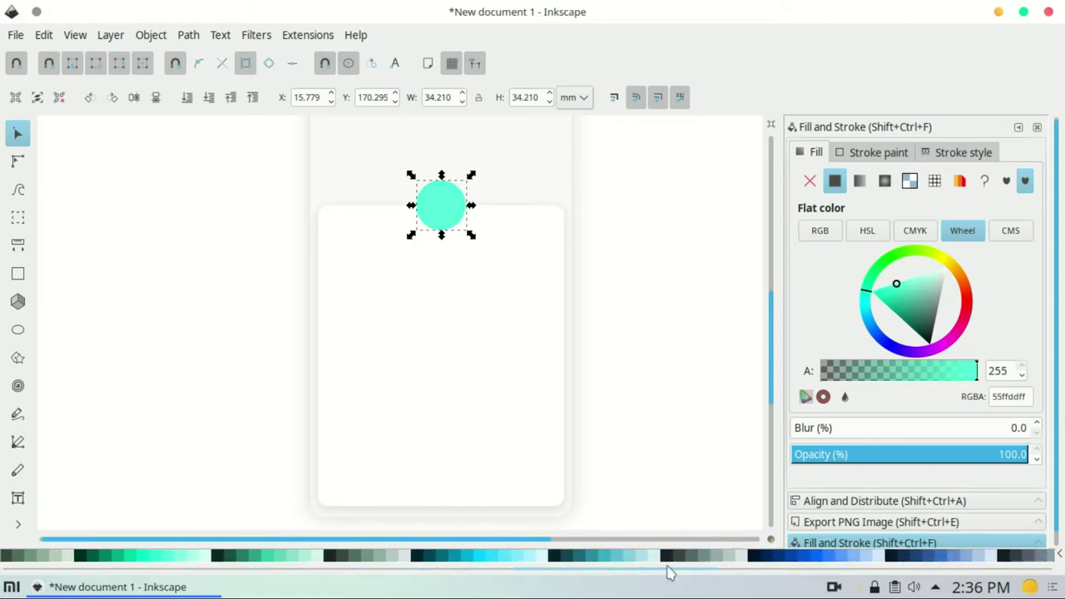
{"action": "left_click", "coordinate": [666, 556]}
{"action": "left_click", "coordinate": [500, 555]}
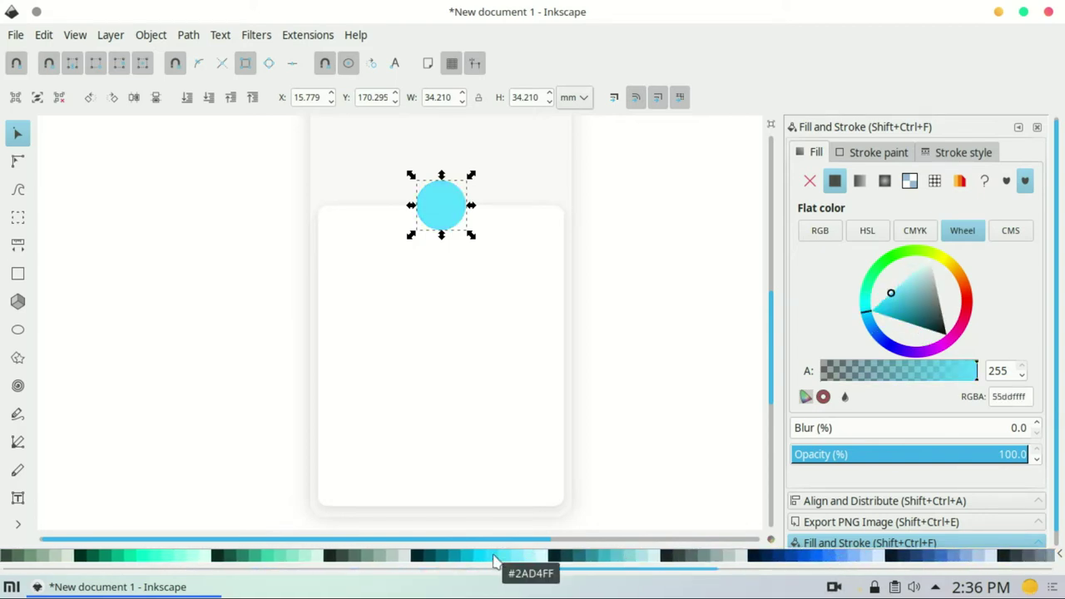
{"action": "left_click", "coordinate": [599, 321]}
{"action": "scroll", "coordinate": [633, 569], "scroll_direction": "up", "scroll_amount": 1}
{"action": "key", "text": "ctrl+a"}
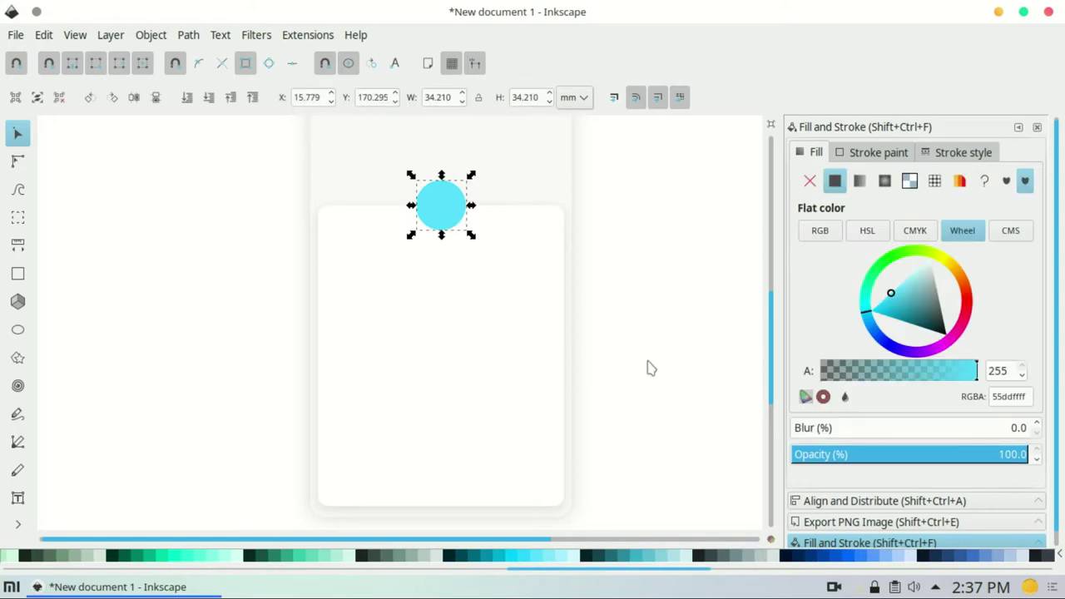
{"action": "left_click", "coordinate": [470, 240]}
{"action": "scroll", "coordinate": [625, 328], "scroll_direction": "up", "scroll_amount": 3}
{"action": "scroll", "coordinate": [631, 331], "scroll_direction": "down", "scroll_amount": 4}
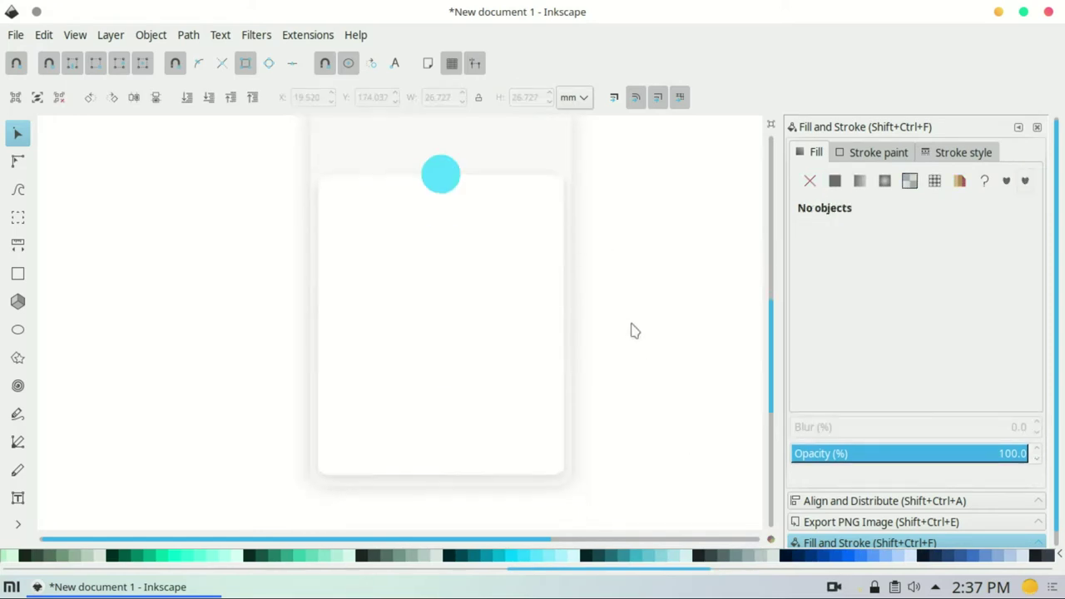
{"action": "scroll", "coordinate": [630, 332], "scroll_direction": "up", "scroll_amount": 2}
{"action": "scroll", "coordinate": [457, 251], "scroll_direction": "up", "scroll_amount": 3}
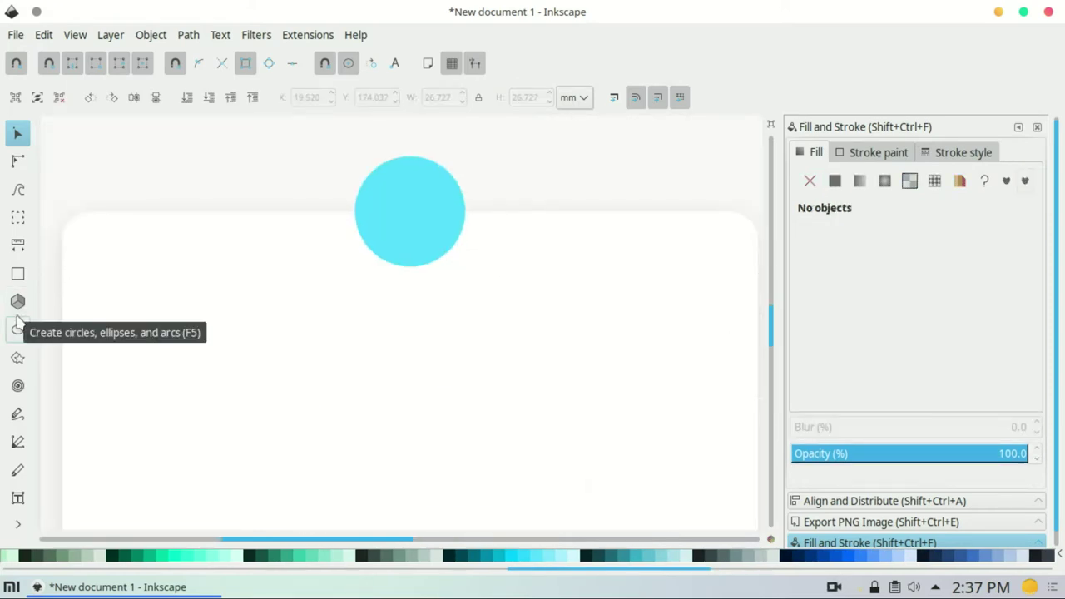
{"action": "left_click", "coordinate": [17, 441]}
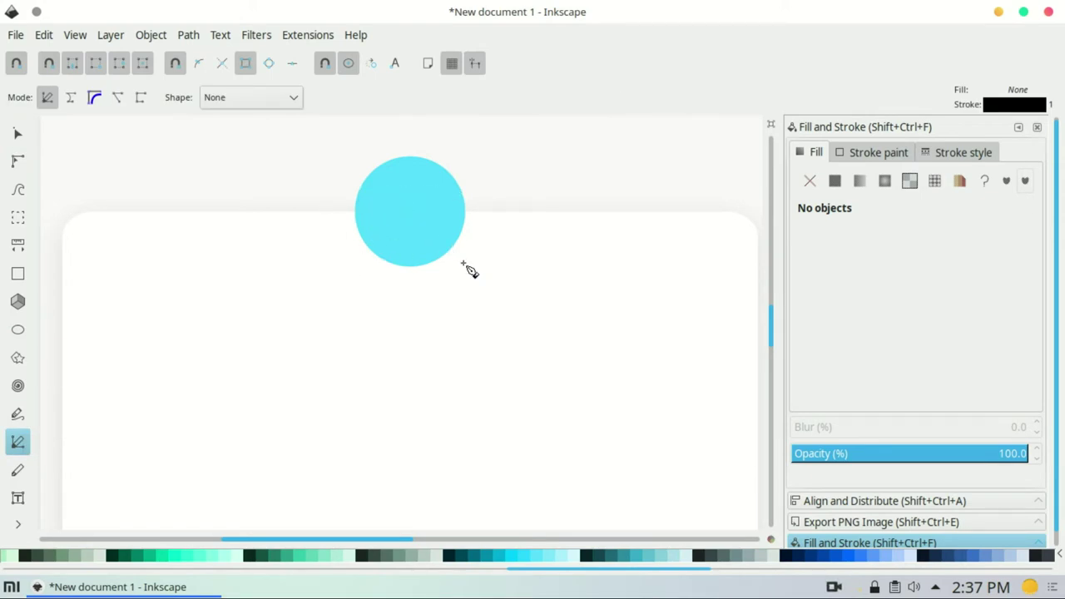
{"action": "left_click", "coordinate": [19, 137]}
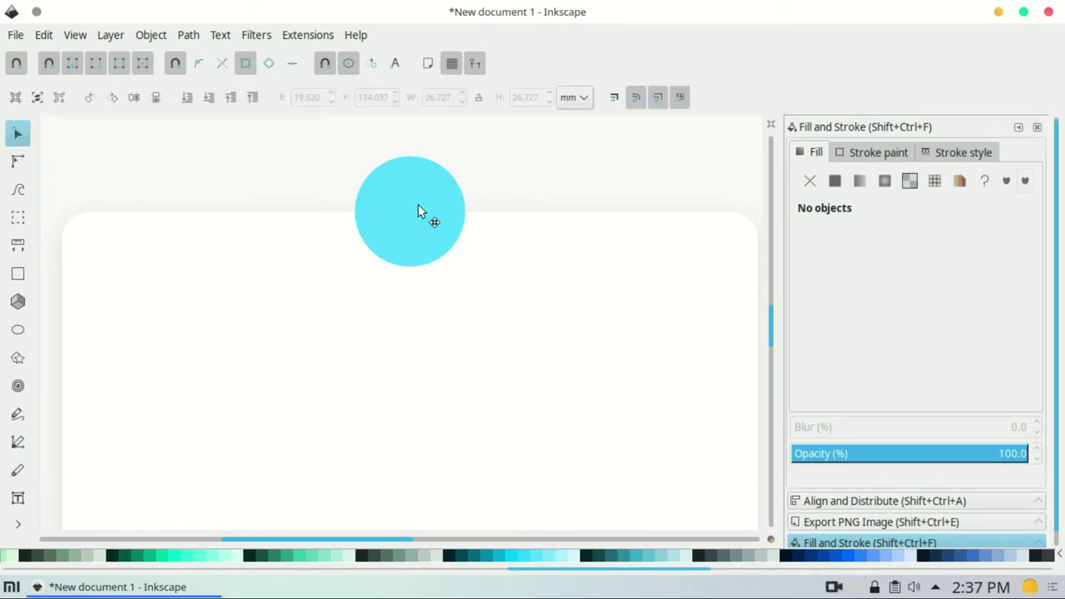
{"action": "left_click", "coordinate": [418, 210]}
{"action": "key", "text": "Delete"}
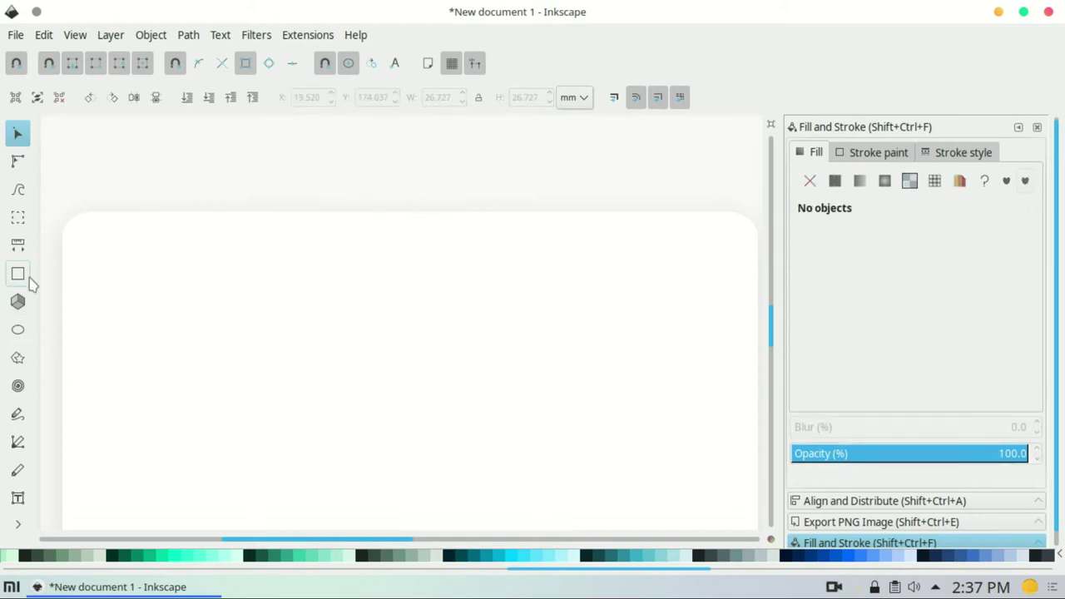
Step: Draw a small cyan square and snap it onto the white card's top edge
{"action": "left_click", "coordinate": [17, 274]}
{"action": "left_click_drag", "start_coordinate": [335, 135], "coordinate": [437, 237]}
{"action": "scroll", "coordinate": [483, 262], "scroll_direction": "down", "scroll_amount": 1}
{"action": "scroll", "coordinate": [479, 259], "scroll_direction": "down", "scroll_amount": 3, "text": "ctrl"}
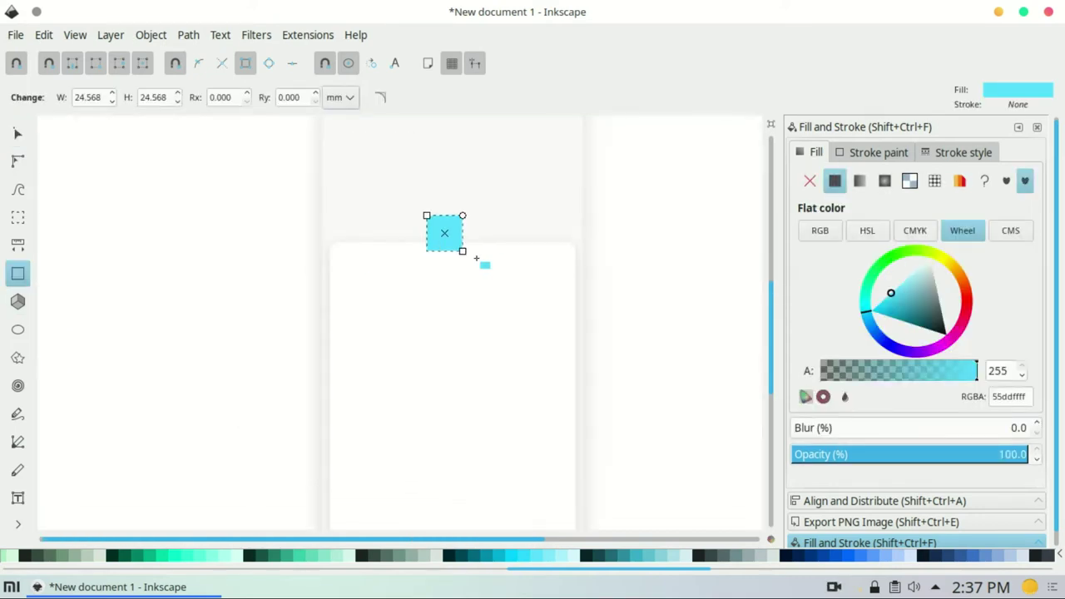
{"action": "key", "text": "s"}
{"action": "left_click_drag", "start_coordinate": [460, 246], "coordinate": [471, 257]}
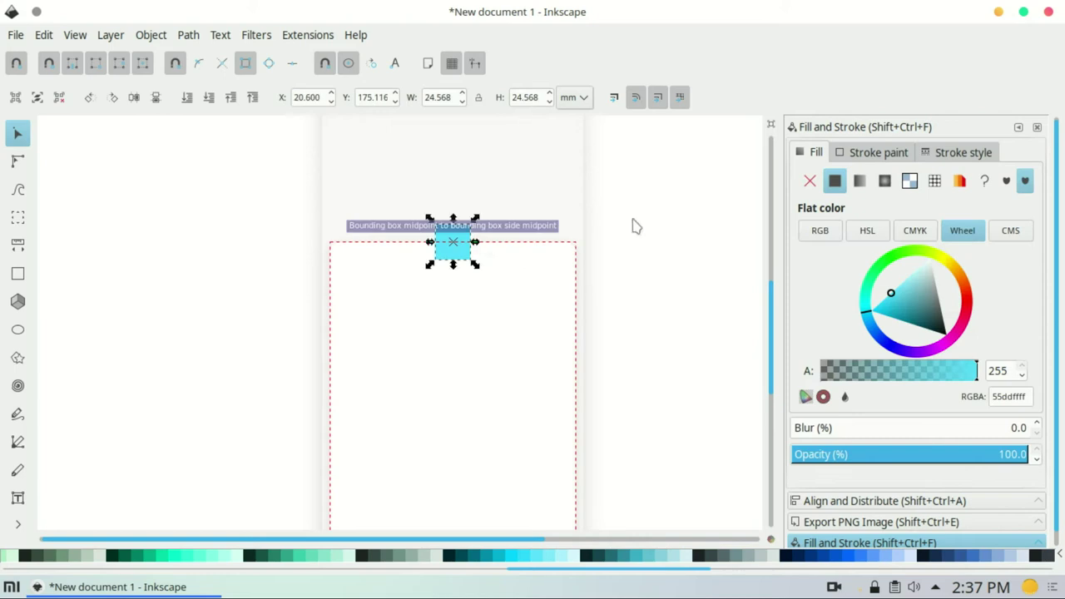
{"action": "left_click", "coordinate": [511, 245]}
{"action": "scroll", "coordinate": [511, 244], "scroll_direction": "up", "scroll_amount": 5, "text": "ctrl"}
Step: Draw a three-point chevron path with the Pen across the square
{"action": "left_click", "coordinate": [19, 442]}
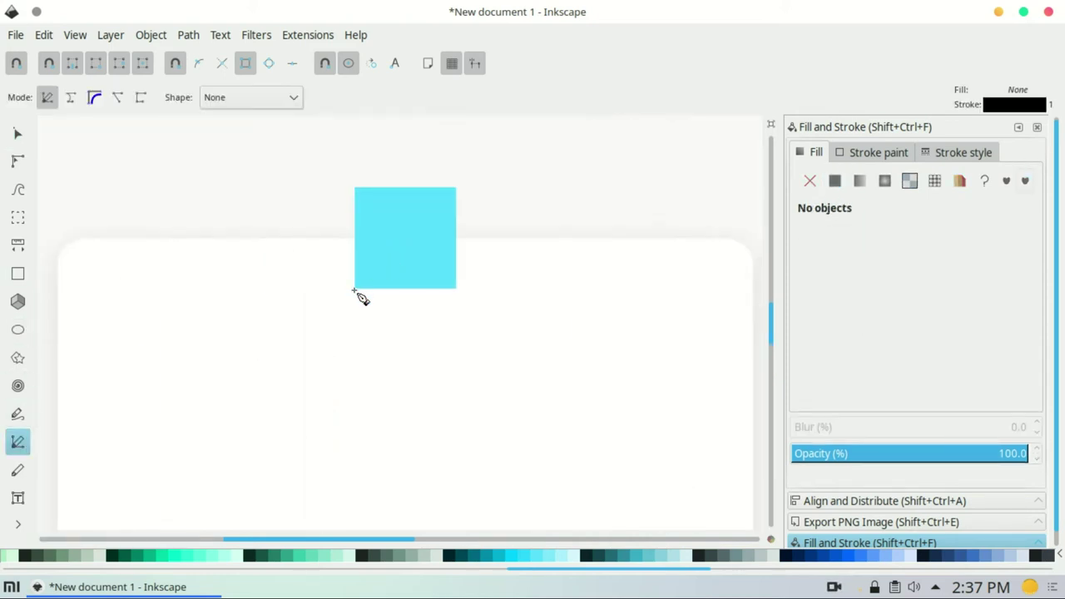
{"action": "left_click", "coordinate": [355, 288]}
{"action": "left_click", "coordinate": [405, 240]}
{"action": "left_click", "coordinate": [457, 288]}
{"action": "key", "text": "Return"}
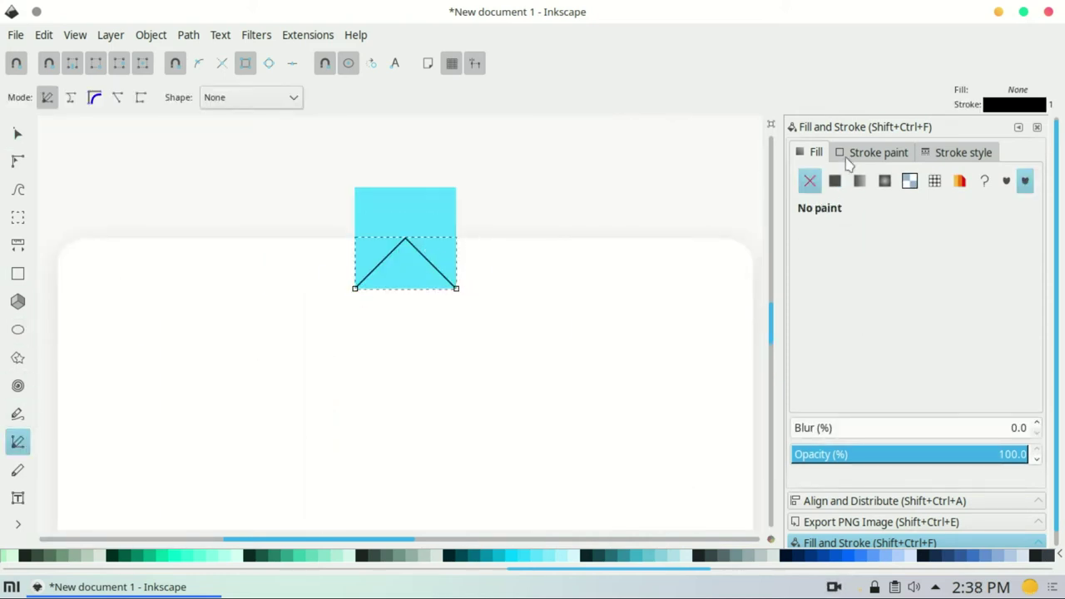
Step: Give the chevron a 2 mm black stroke with round caps and round joins
{"action": "left_click", "coordinate": [957, 152]}
{"action": "type", "text": "10"}
{"action": "key", "text": "Return"}
{"action": "scroll", "coordinate": [927, 185], "scroll_direction": "down", "scroll_amount": 15}
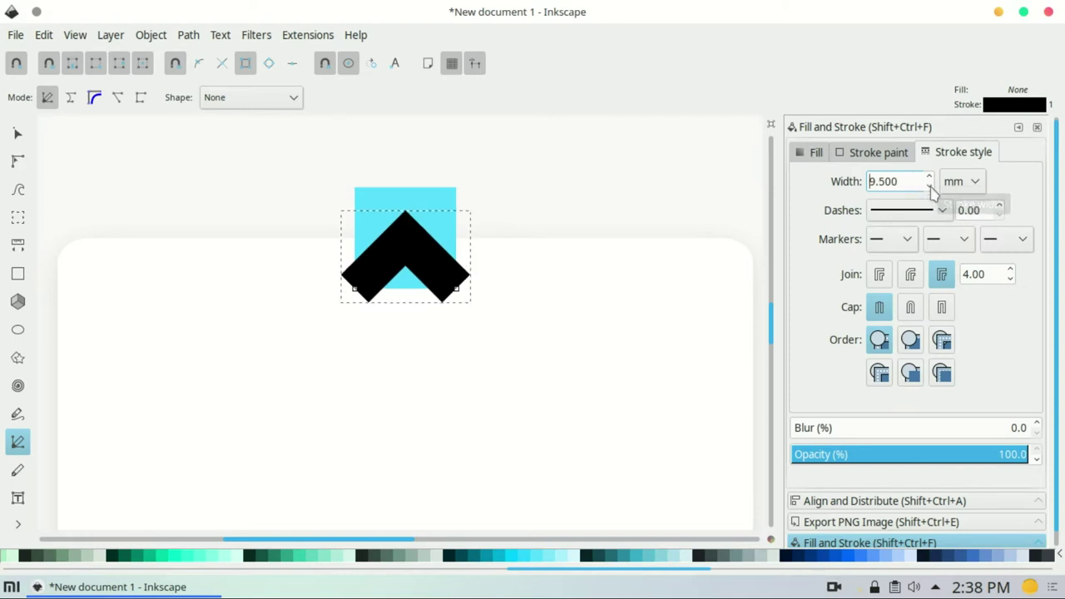
{"action": "left_click_drag", "start_coordinate": [922, 182], "coordinate": [865, 182]}
{"action": "type", "text": "5"}
{"action": "key", "text": "Return"}
{"action": "type", "text": "4"}
{"action": "key", "text": "Return"}
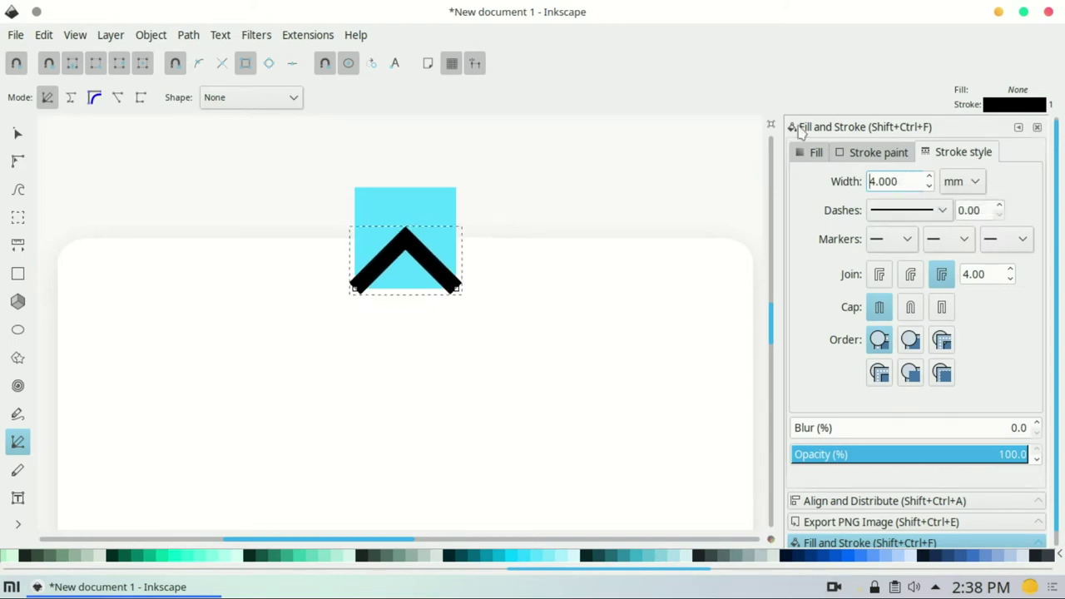
{"action": "type", "text": "2"}
{"action": "key", "text": "Return"}
{"action": "left_click", "coordinate": [911, 307]}
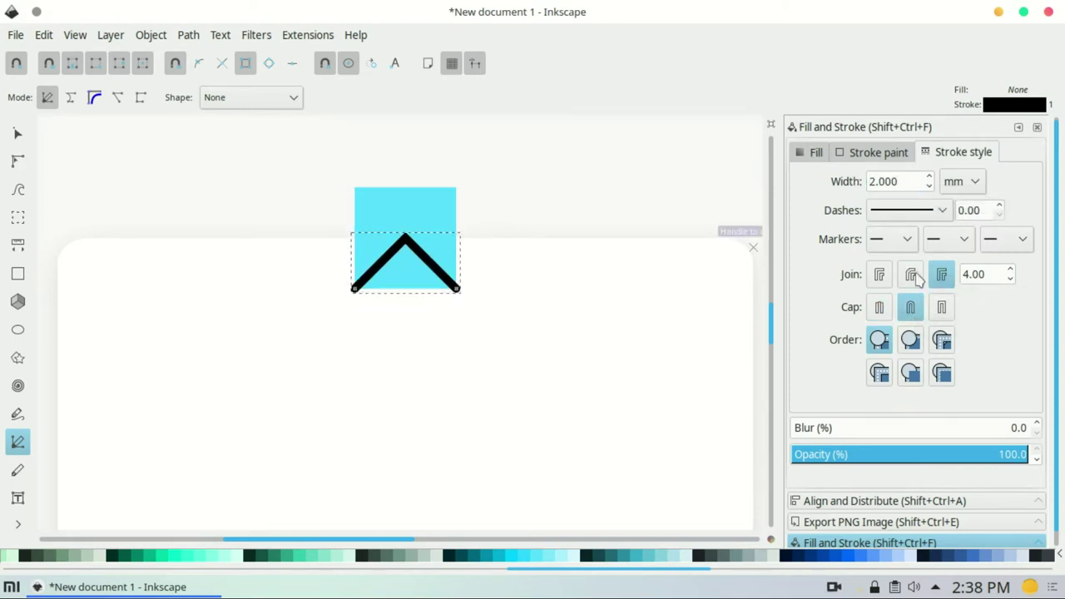
{"action": "left_click", "coordinate": [911, 274]}
Step: Flip the chevron into a V, scale it, and centre it within the cyan square
{"action": "left_click", "coordinate": [18, 133]}
{"action": "left_click", "coordinate": [448, 256]}
{"action": "mouse_move", "coordinate": [465, 230]}
{"action": "left_mouse_down"}
{"action": "mouse_move", "coordinate": [468, 271]}
{"action": "mouse_move", "coordinate": [457, 293]}
{"action": "left_mouse_up"}
{"action": "left_click", "coordinate": [422, 281]}
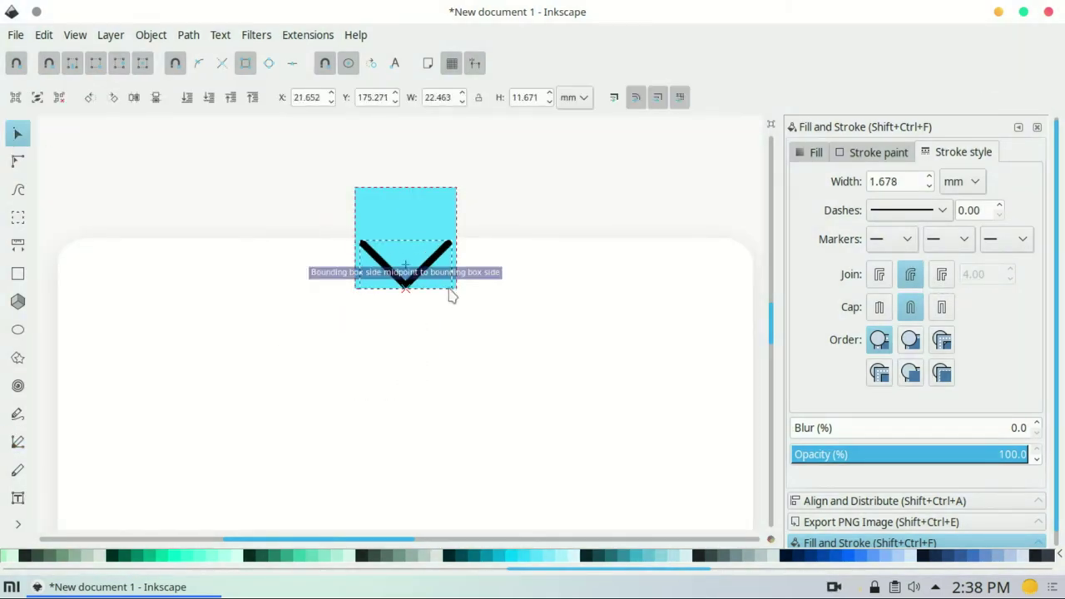
{"action": "left_click_drag", "start_coordinate": [458, 231], "coordinate": [442, 293]}
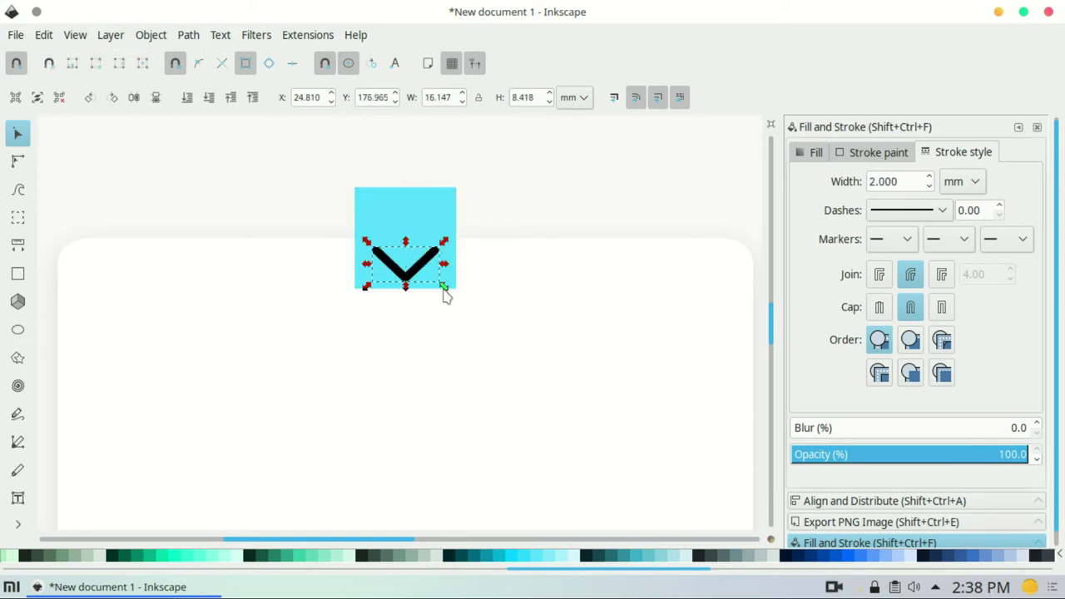
{"action": "left_click", "coordinate": [405, 204], "text": "shift"}
{"action": "left_click", "coordinate": [884, 501]}
{"action": "left_click", "coordinate": [944, 253]}
Step: Round the cyan square fully into a circle and shrink the chevron to about half size
{"action": "left_click", "coordinate": [578, 274]}
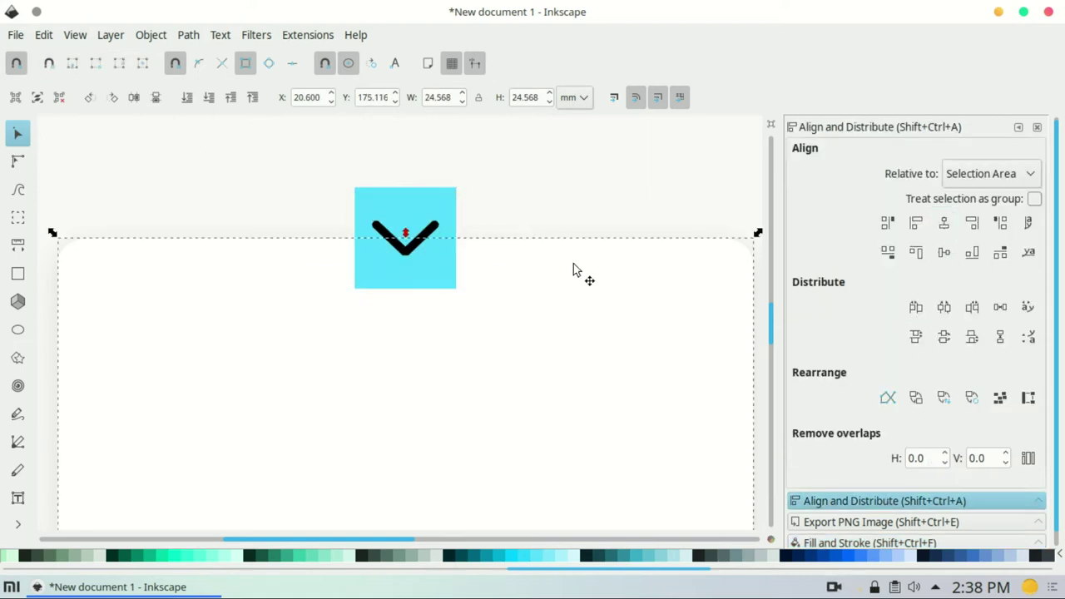
{"action": "left_click", "coordinate": [454, 233]}
{"action": "key", "text": "n"}
{"action": "mouse_move", "coordinate": [456, 188]}
{"action": "left_mouse_down"}
{"action": "mouse_move", "coordinate": [456, 238]}
{"action": "mouse_move", "coordinate": [437, 229]}
{"action": "left_mouse_up"}
{"action": "key", "text": "s"}
{"action": "left_click", "coordinate": [431, 234]}
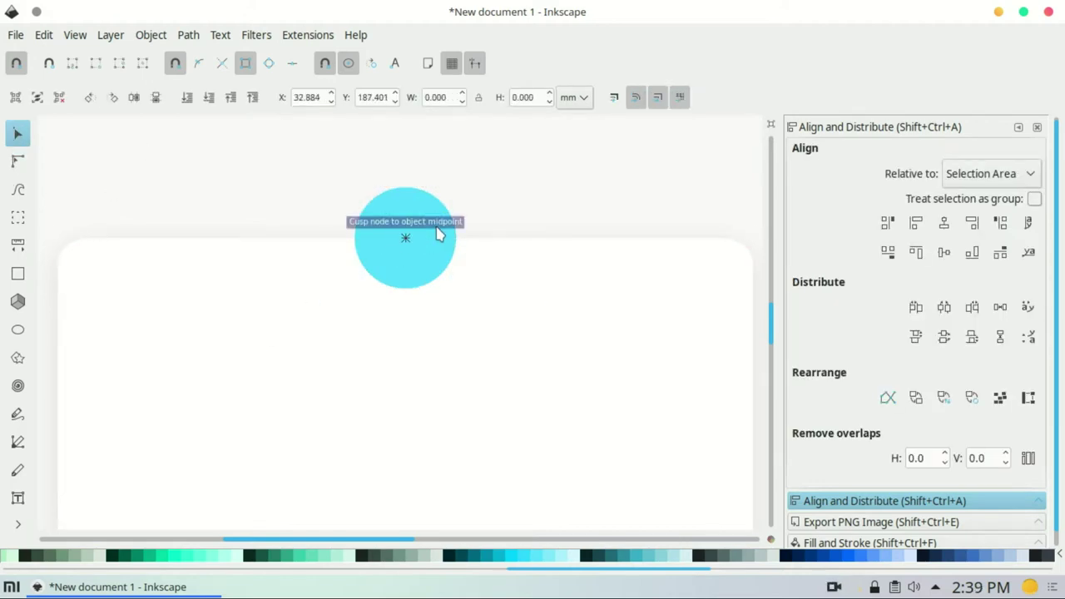
{"action": "key", "text": "Escape"}
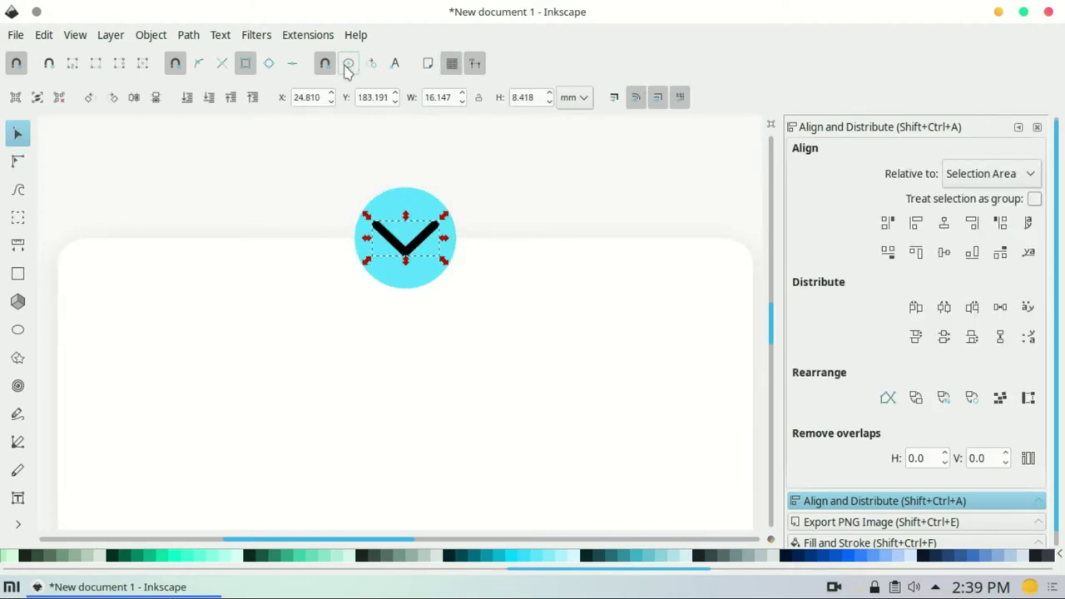
{"action": "mouse_move", "coordinate": [445, 218]}
{"action": "left_mouse_down"}
{"action": "mouse_move", "coordinate": [451, 238]}
{"action": "mouse_move", "coordinate": [434, 225]}
{"action": "mouse_move", "coordinate": [435, 247]}
{"action": "left_mouse_up"}
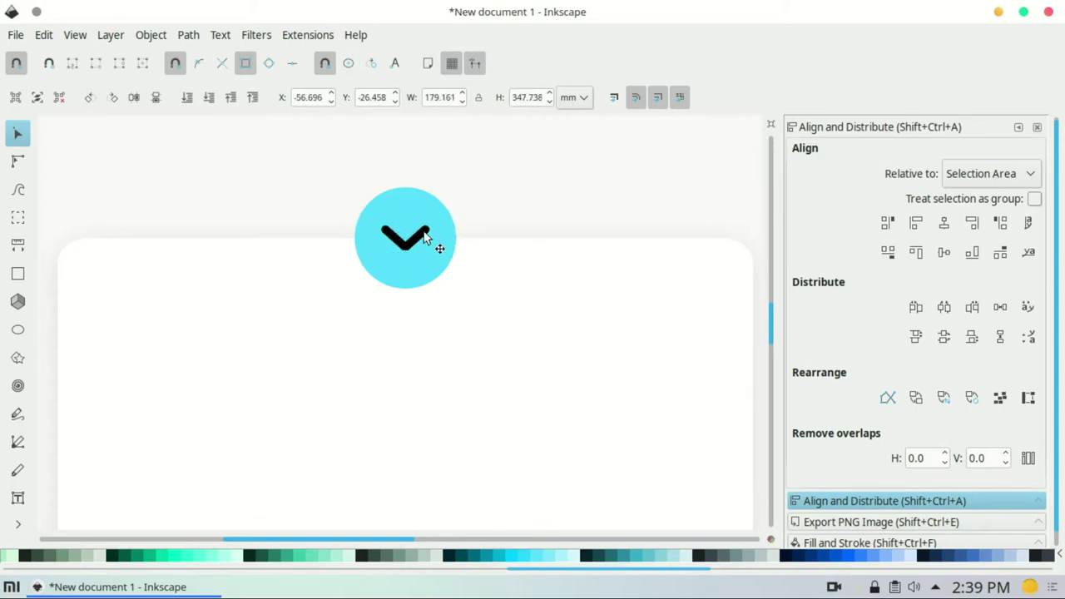
Step: Set the chevron's stroke paint to white in Fill and Stroke
{"action": "left_click", "coordinate": [927, 542]}
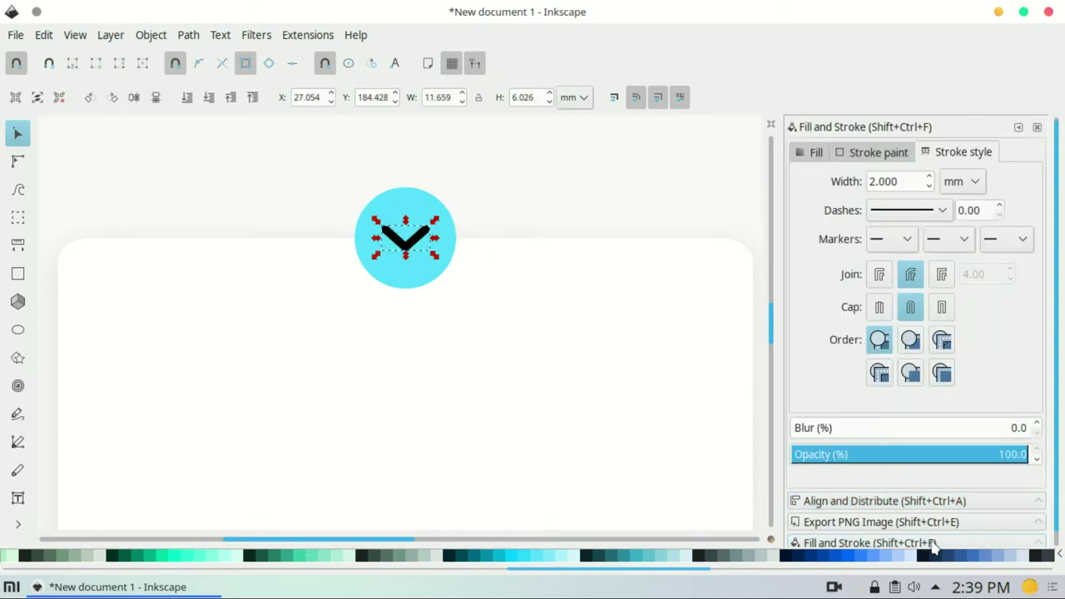
{"action": "left_click", "coordinate": [879, 152]}
{"action": "left_click_drag", "start_coordinate": [903, 300], "coordinate": [899, 328]}
{"action": "left_click", "coordinate": [444, 310]}
{"action": "scroll", "coordinate": [444, 311], "scroll_direction": "down", "scroll_amount": 3}
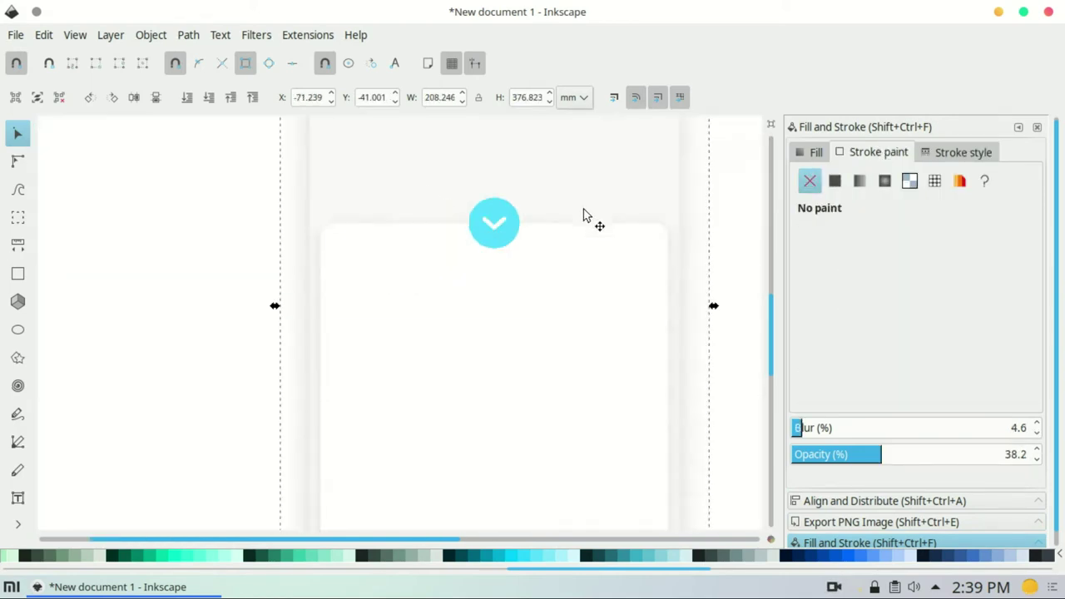
{"action": "scroll", "coordinate": [582, 214], "scroll_direction": "down", "scroll_amount": 2}
{"action": "scroll", "coordinate": [583, 214], "scroll_direction": "up", "scroll_amount": 2}
{"action": "scroll", "coordinate": [649, 226], "scroll_direction": "up", "scroll_amount": 2}
{"action": "left_click", "coordinate": [658, 244]}
{"action": "scroll", "coordinate": [602, 263], "scroll_direction": "up", "scroll_amount": 2}
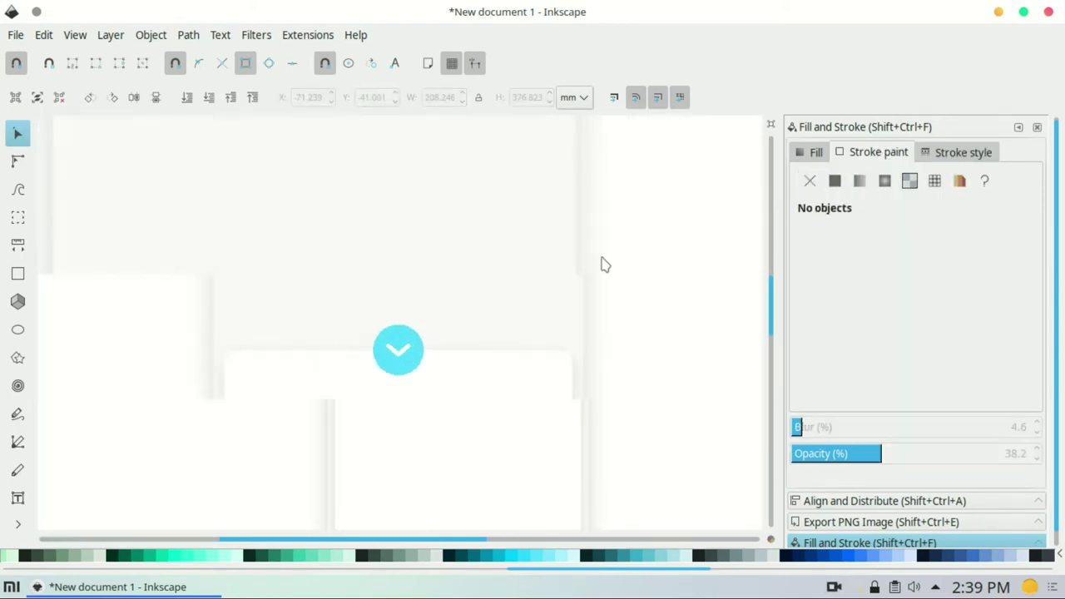
Step: Align the chevron to the centre of the cyan circle
{"action": "left_click", "coordinate": [312, 373]}
{"action": "left_click", "coordinate": [862, 501]}
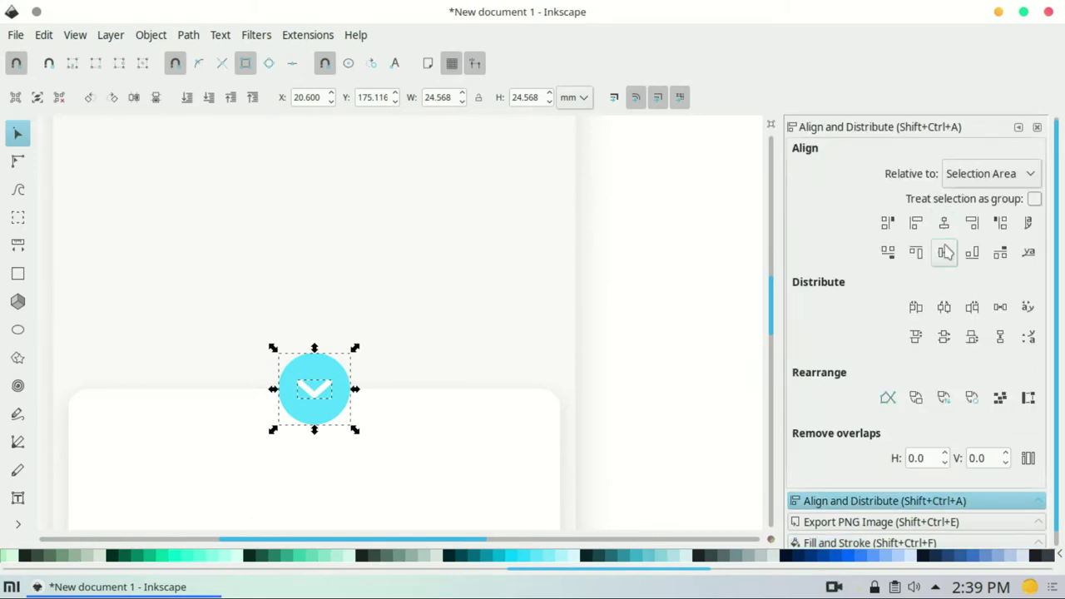
{"action": "left_click", "coordinate": [916, 251]}
{"action": "left_click", "coordinate": [723, 316]}
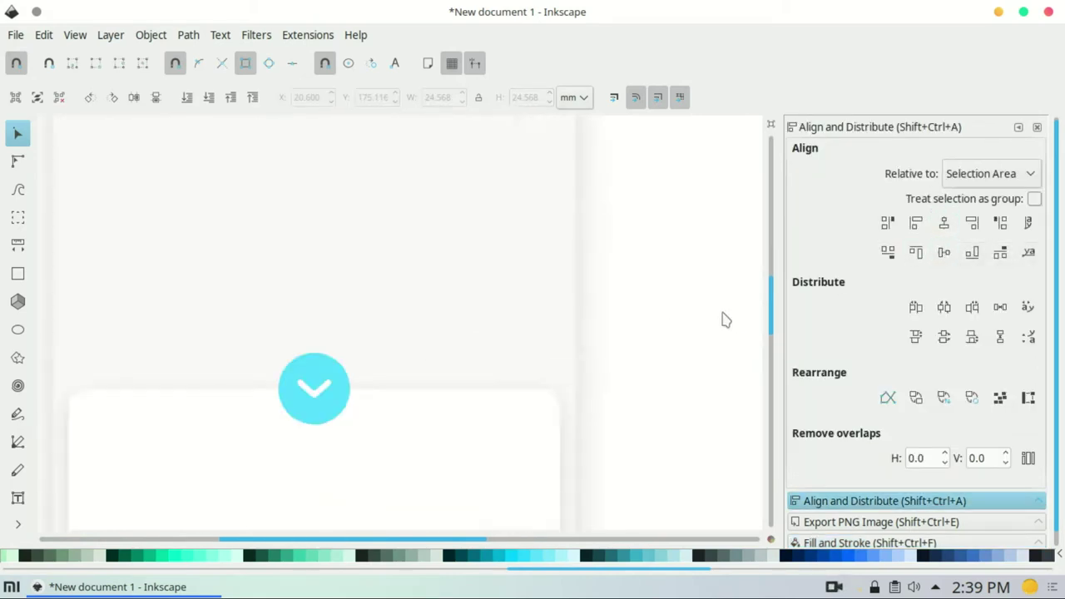
{"action": "scroll", "coordinate": [723, 316], "scroll_direction": "down", "scroll_amount": 2}
{"action": "scroll", "coordinate": [723, 317], "scroll_direction": "up", "scroll_amount": 2}
{"action": "left_click_drag", "start_coordinate": [633, 541], "coordinate": [308, 540]}
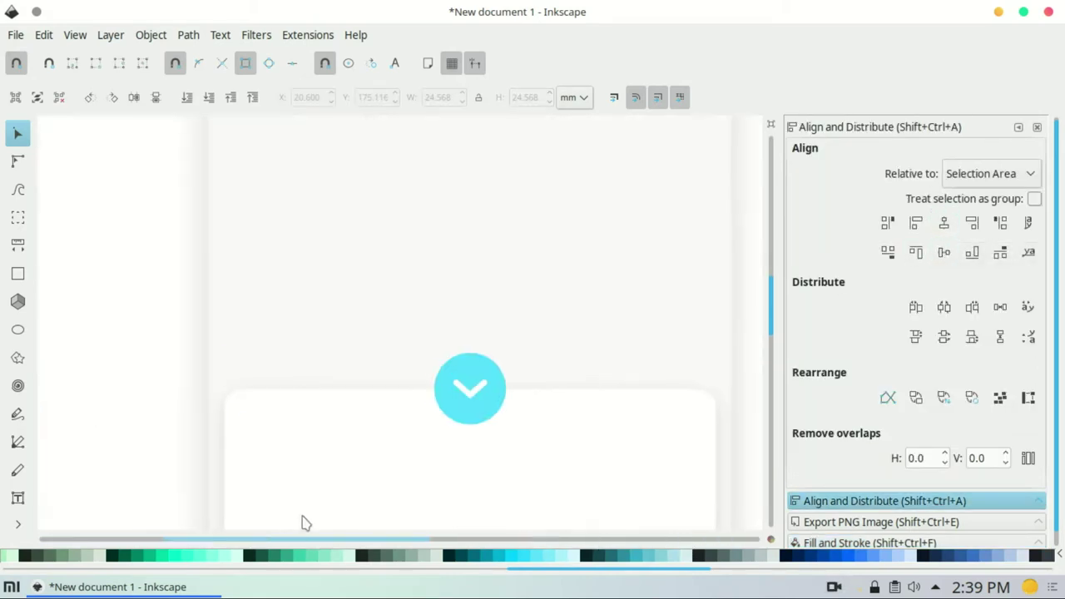
{"action": "left_click", "coordinate": [479, 403]}
{"action": "scroll", "coordinate": [538, 379], "scroll_direction": "up", "scroll_amount": 1}
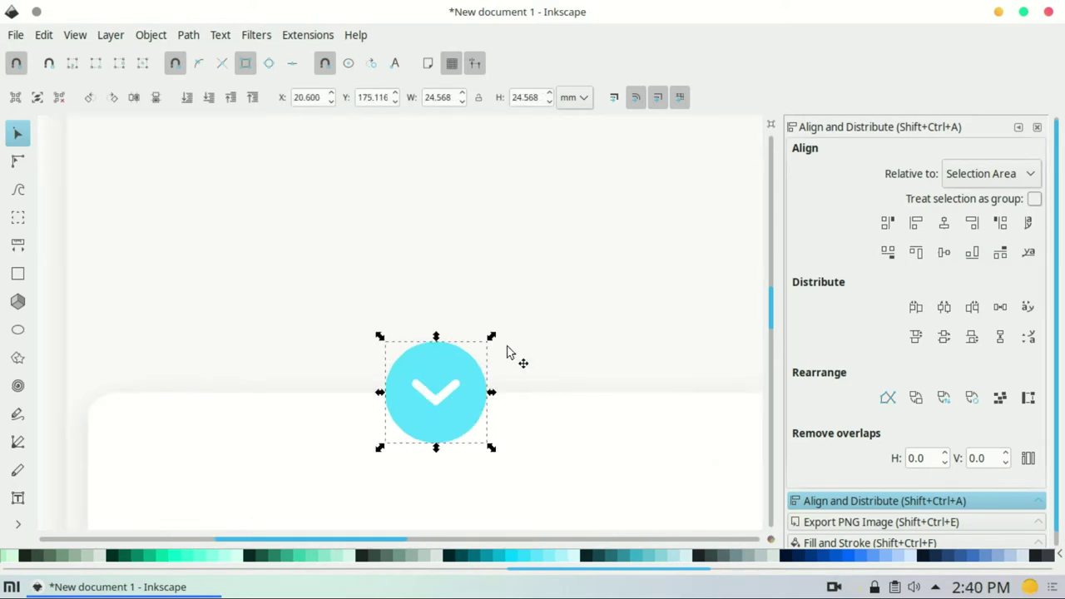
{"action": "scroll", "coordinate": [534, 573], "scroll_direction": "left", "scroll_amount": 2}
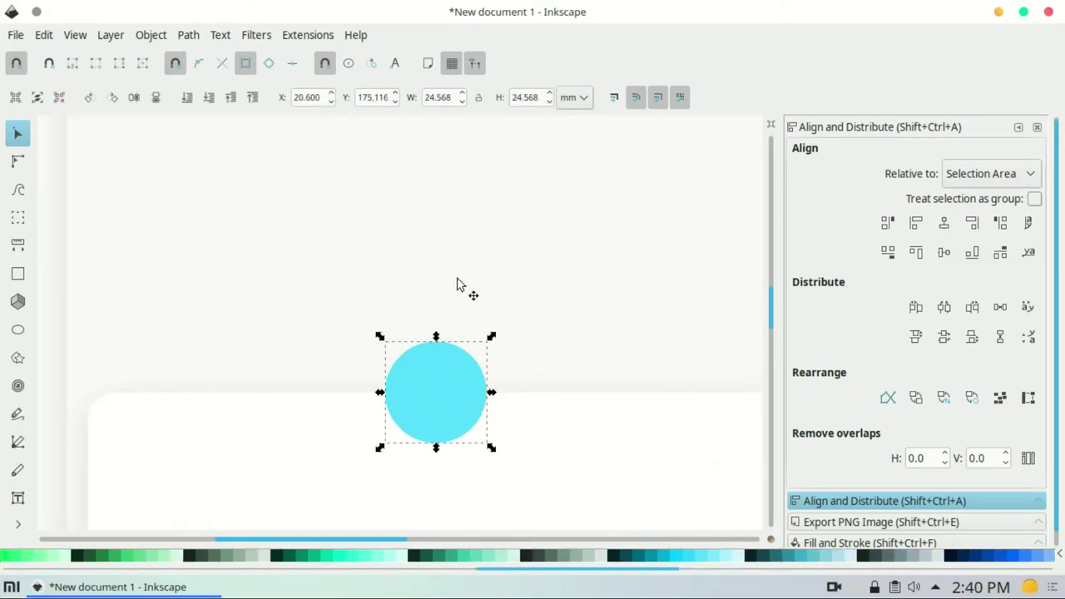
Step: Make the duplicate circle a black shadow under the cyan button, blurred 10.2 at 23.4% opacity
{"action": "scroll", "coordinate": [457, 284], "scroll_direction": "left", "scroll_amount": 1}
{"action": "scroll", "coordinate": [217, 566], "scroll_direction": "left", "scroll_amount": 3}
{"action": "left_click", "coordinate": [29, 555]}
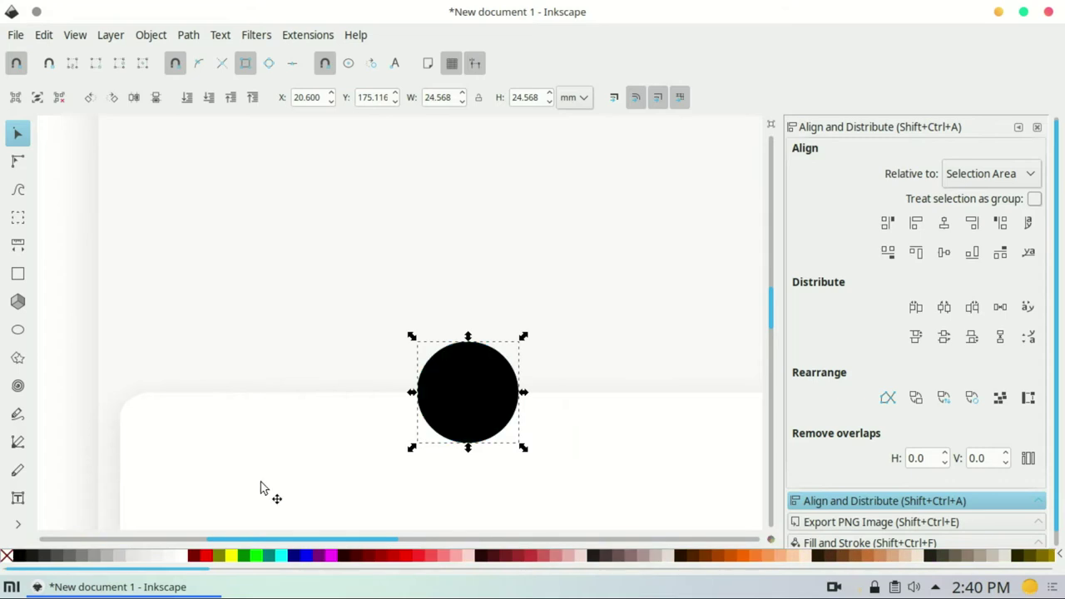
{"action": "key", "text": "Down"}
{"action": "key", "text": "Down"}
{"action": "left_click", "coordinate": [209, 97]}
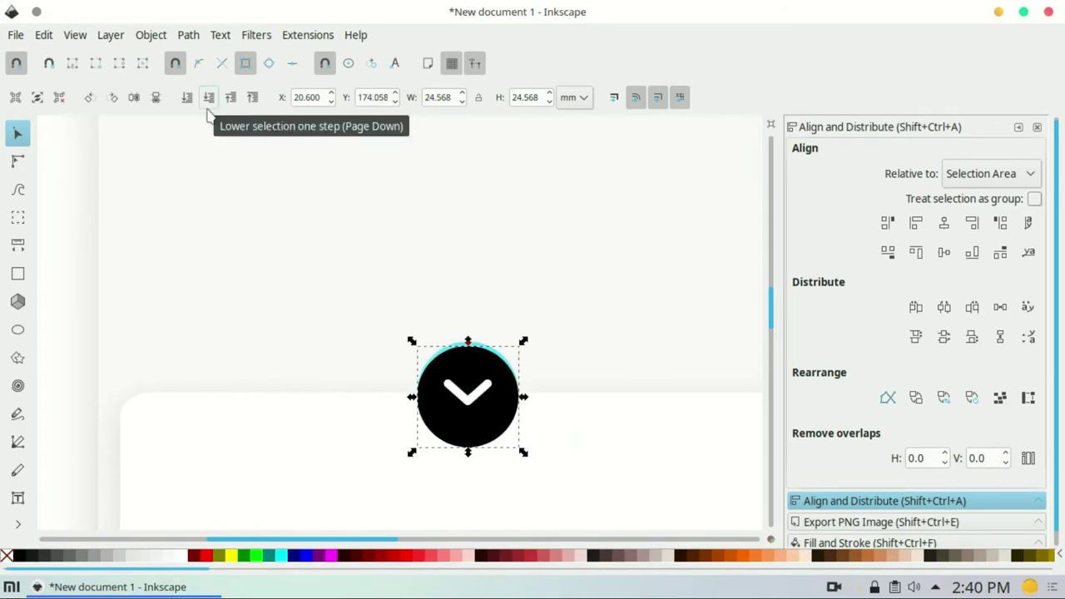
{"action": "left_click", "coordinate": [893, 541]}
{"action": "left_click", "coordinate": [818, 428]}
{"action": "mouse_move", "coordinate": [816, 454]}
{"action": "left_mouse_down"}
{"action": "mouse_move", "coordinate": [870, 458]}
{"action": "mouse_move", "coordinate": [842, 463]}
{"action": "left_mouse_up"}
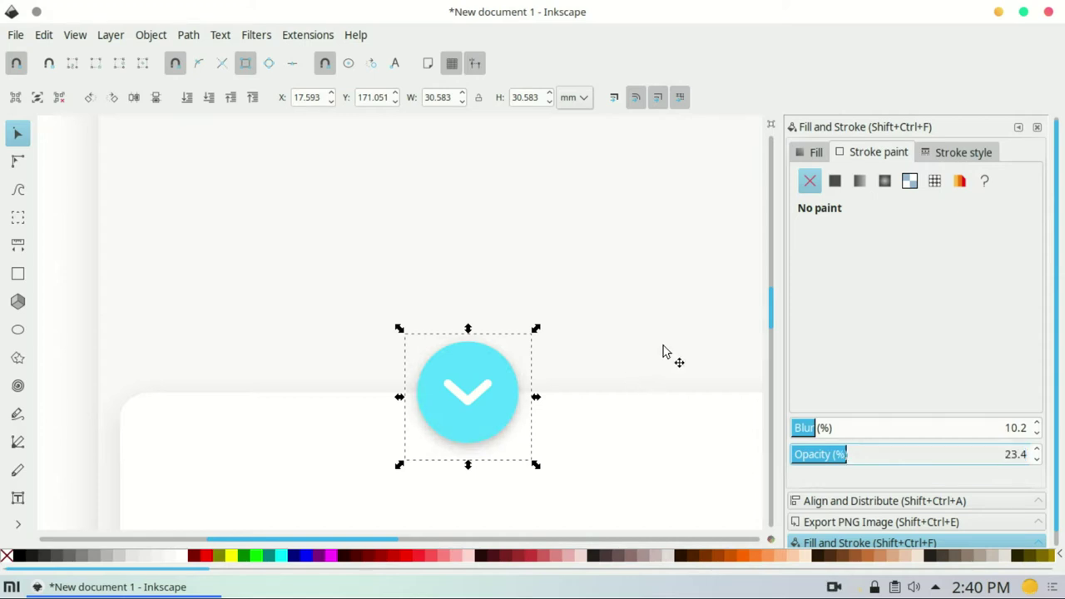
{"action": "left_click", "coordinate": [464, 421]}
{"action": "left_click", "coordinate": [820, 156]}
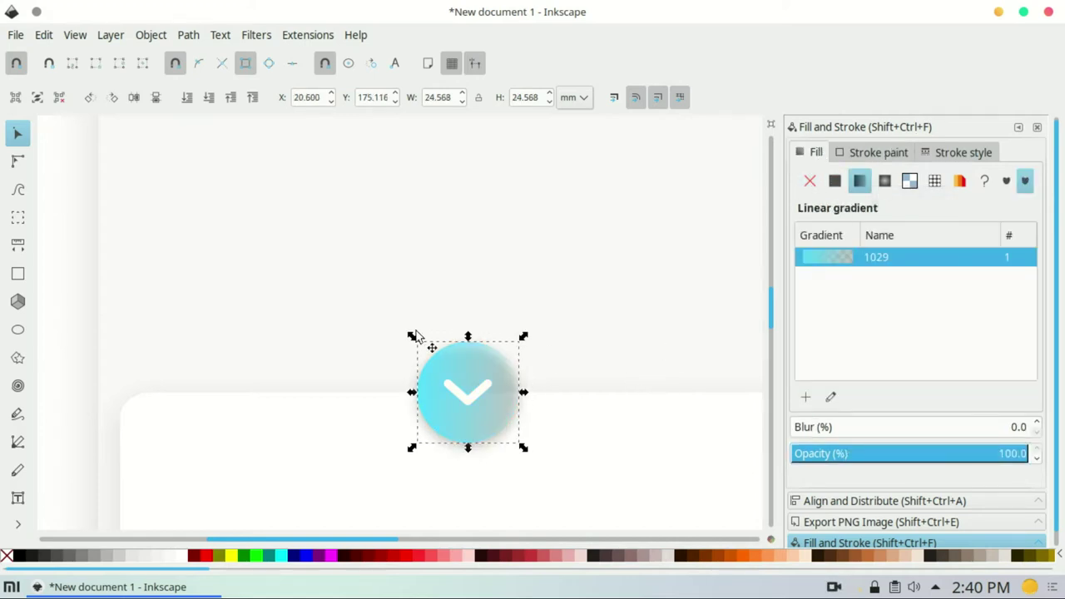
Step: Run the circle's gradient top to bottom, ending in fuchsia ff00ffff, with the end stop below the circle
{"action": "left_click", "coordinate": [18, 160]}
{"action": "left_click", "coordinate": [442, 373]}
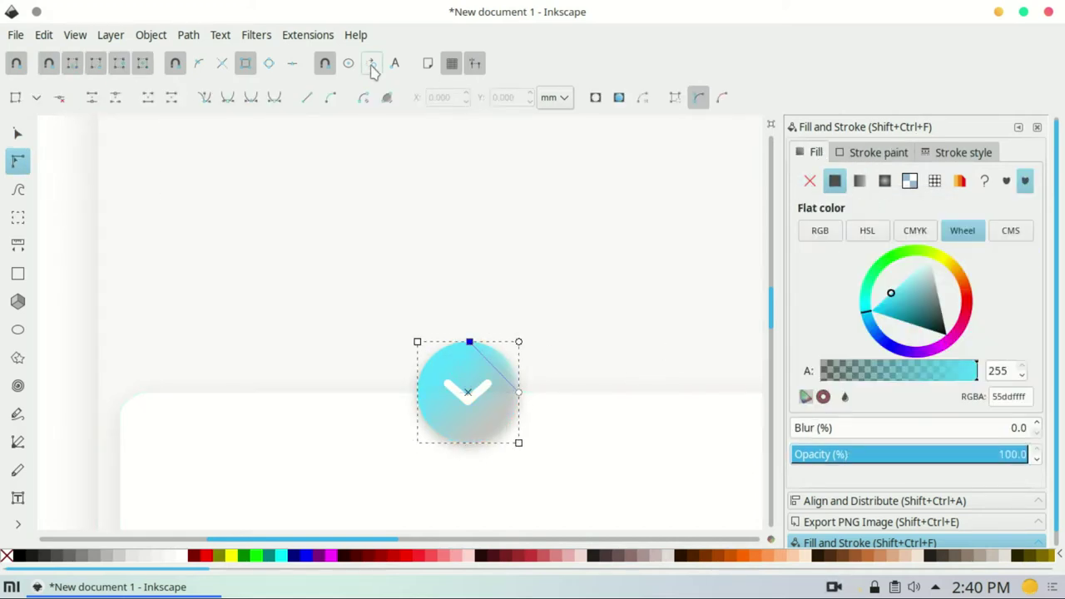
{"action": "left_click_drag", "start_coordinate": [518, 392], "coordinate": [467, 443]}
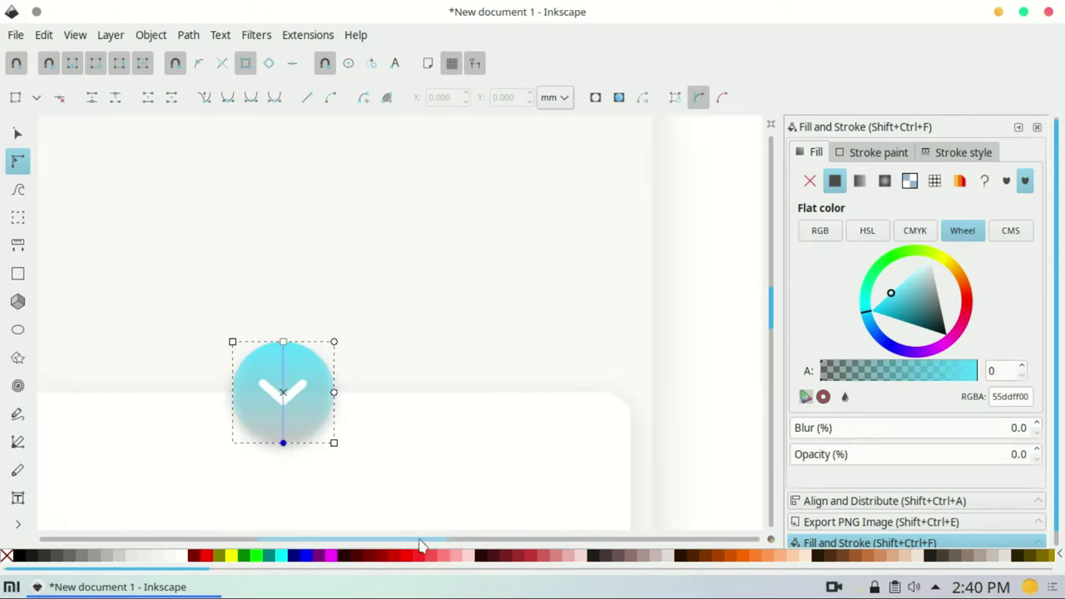
{"action": "left_click", "coordinate": [319, 556]}
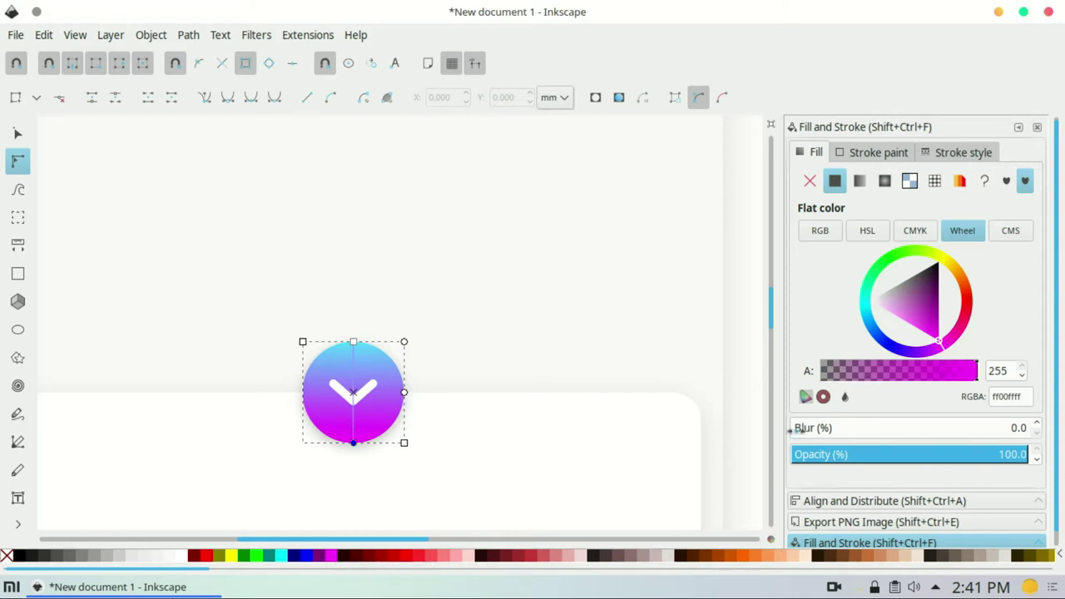
{"action": "left_click", "coordinate": [460, 326]}
{"action": "left_click", "coordinate": [364, 367]}
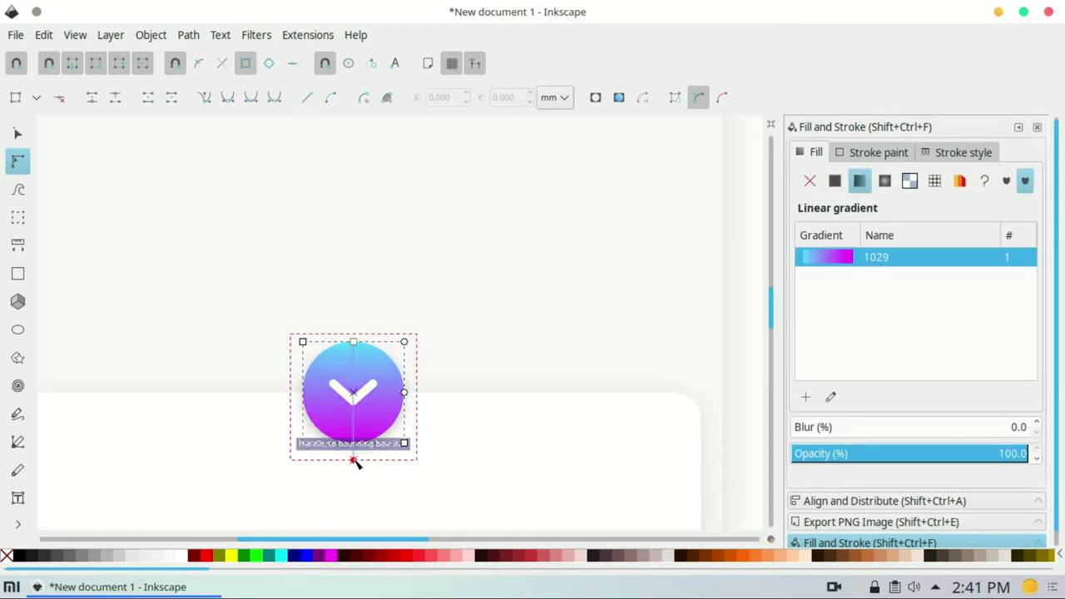
{"action": "left_click", "coordinate": [353, 459]}
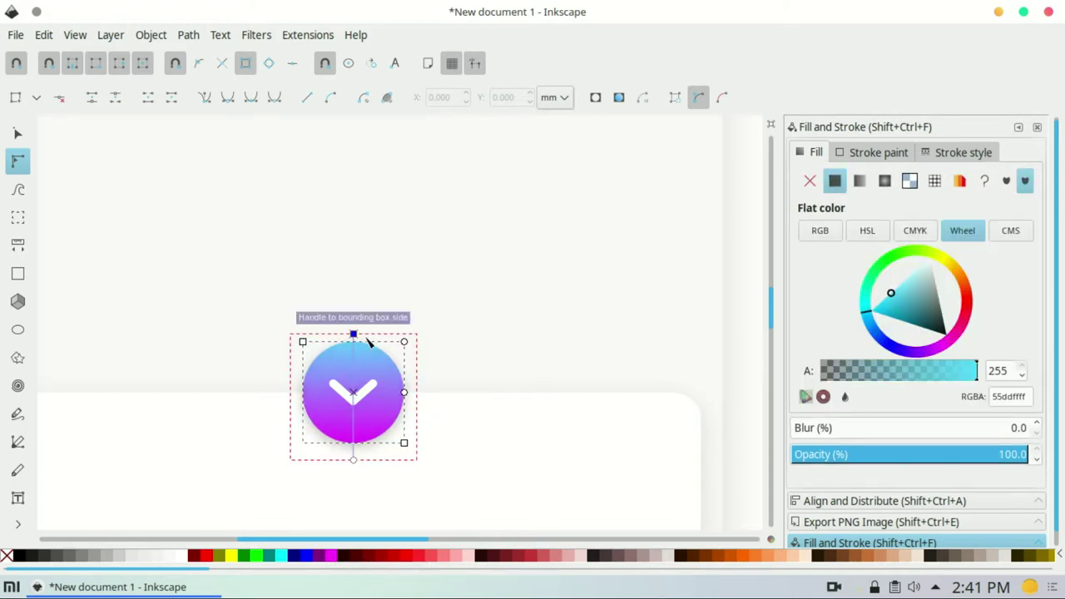
{"action": "left_click_drag", "start_coordinate": [353, 459], "coordinate": [365, 494]}
{"action": "left_click", "coordinate": [171, 150]}
Step: Scroll to the lower white card and try selecting it and the whole drawing
{"action": "key", "text": "s"}
{"action": "scroll", "coordinate": [326, 305], "scroll_direction": "down", "scroll_amount": 1}
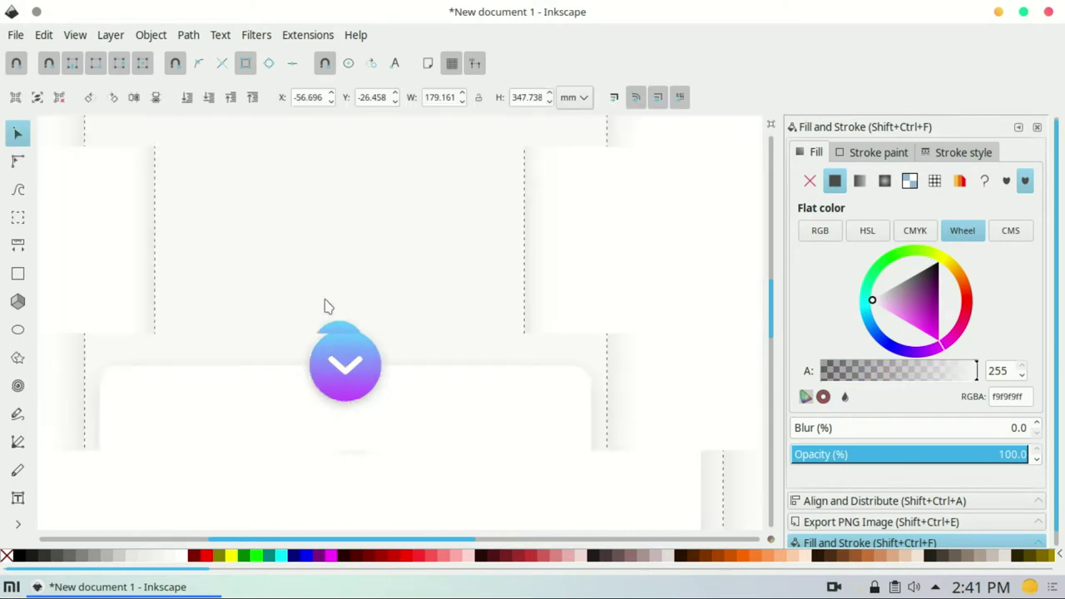
{"action": "scroll", "coordinate": [326, 304], "scroll_direction": "down", "scroll_amount": 2}
{"action": "left_click", "coordinate": [514, 533]}
{"action": "scroll", "coordinate": [666, 333], "scroll_direction": "left", "scroll_amount": 3}
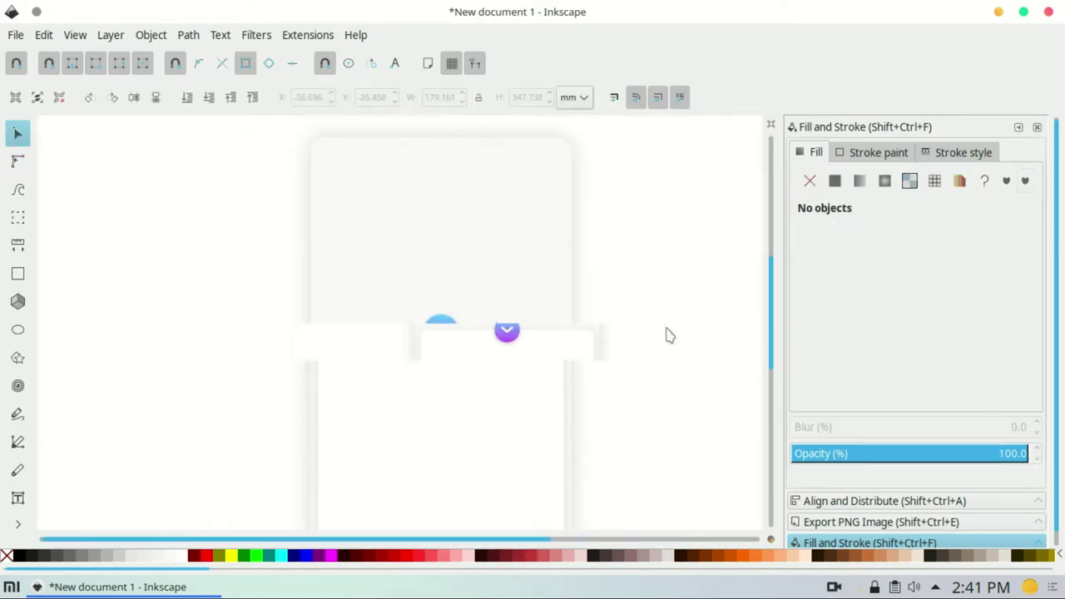
{"action": "scroll", "coordinate": [665, 337], "scroll_direction": "down", "scroll_amount": 2}
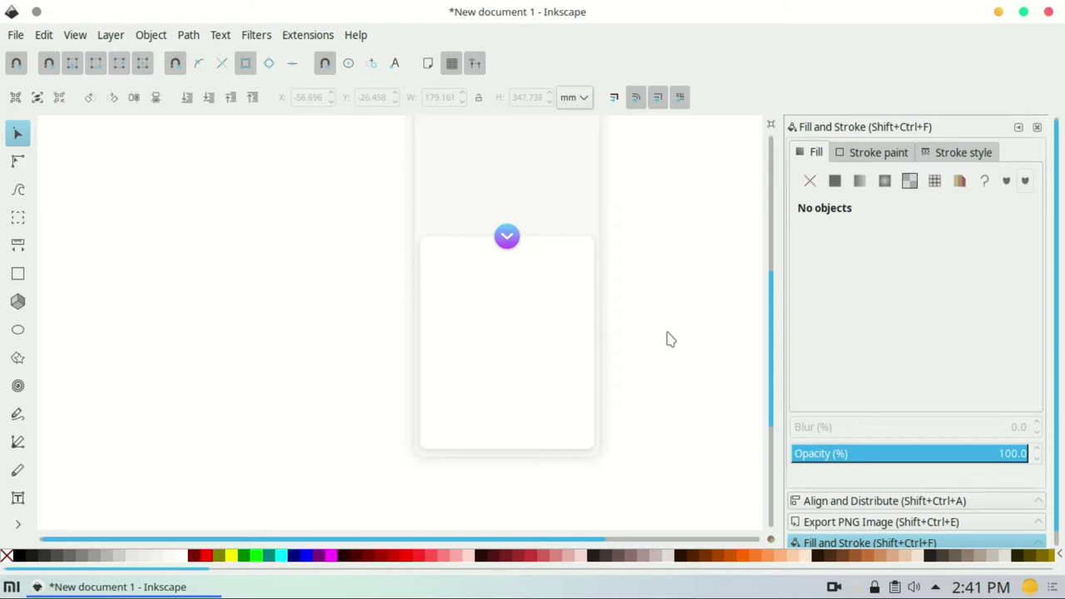
{"action": "scroll", "coordinate": [666, 320], "scroll_direction": "up", "scroll_amount": 2}
{"action": "left_click", "coordinate": [520, 304]}
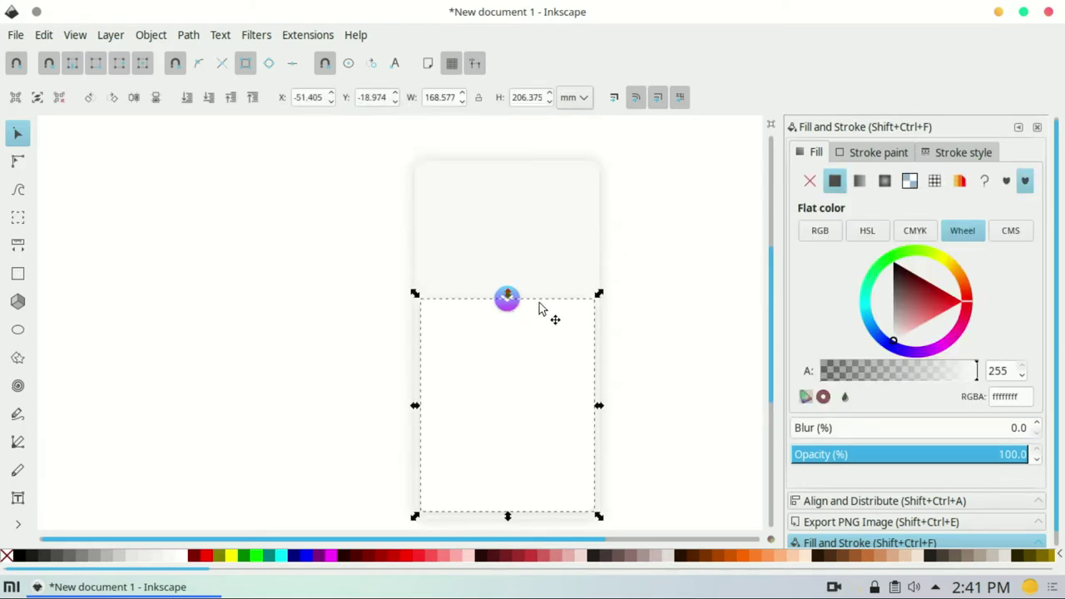
{"action": "key", "text": "Escape"}
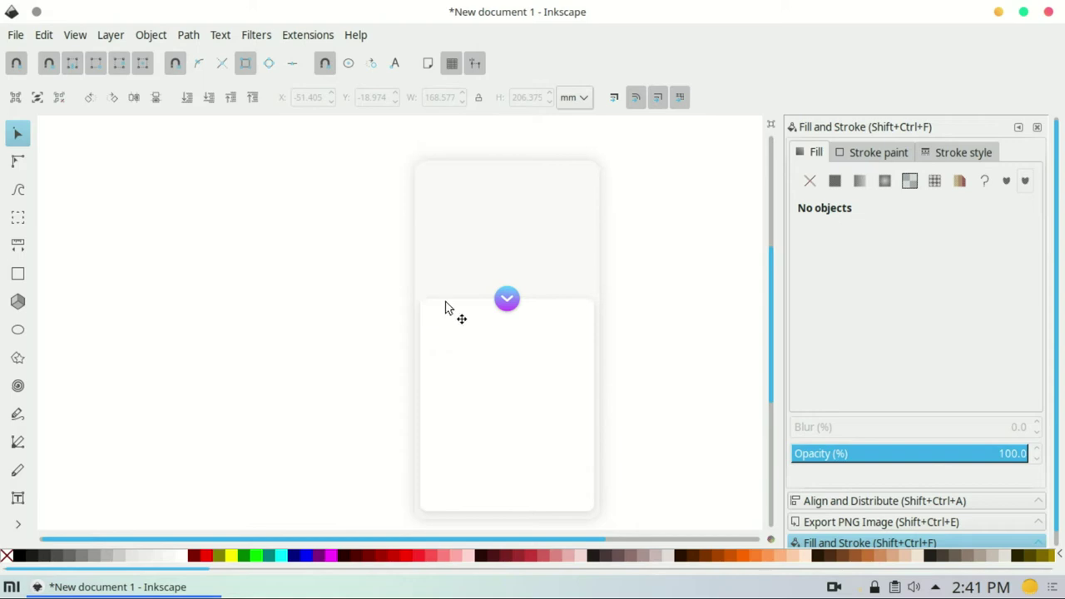
{"action": "key", "text": "ctrl+a"}
{"action": "key", "text": "Escape"}
Step: Stretch the lower card and button upward, extending the card's top edge
{"action": "left_click_drag", "start_coordinate": [608, 297], "coordinate": [385, 533]}
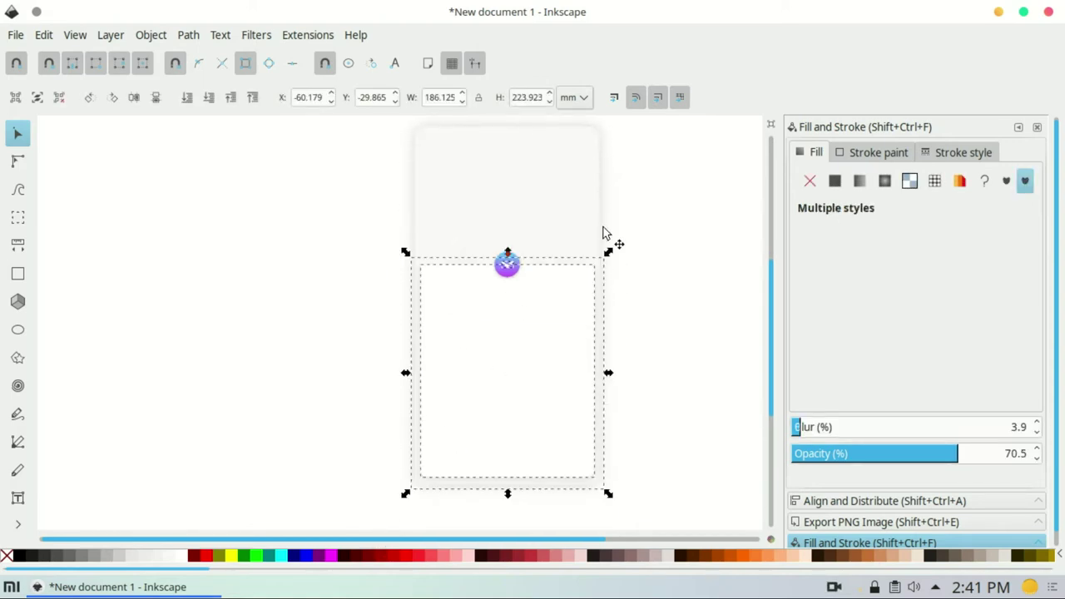
{"action": "left_click_drag", "start_coordinate": [619, 240], "coordinate": [390, 516]}
{"action": "mouse_move", "coordinate": [508, 248]}
{"action": "left_mouse_down"}
{"action": "mouse_move", "coordinate": [507, 200]}
{"action": "mouse_move", "coordinate": [560, 240]}
{"action": "left_mouse_up"}
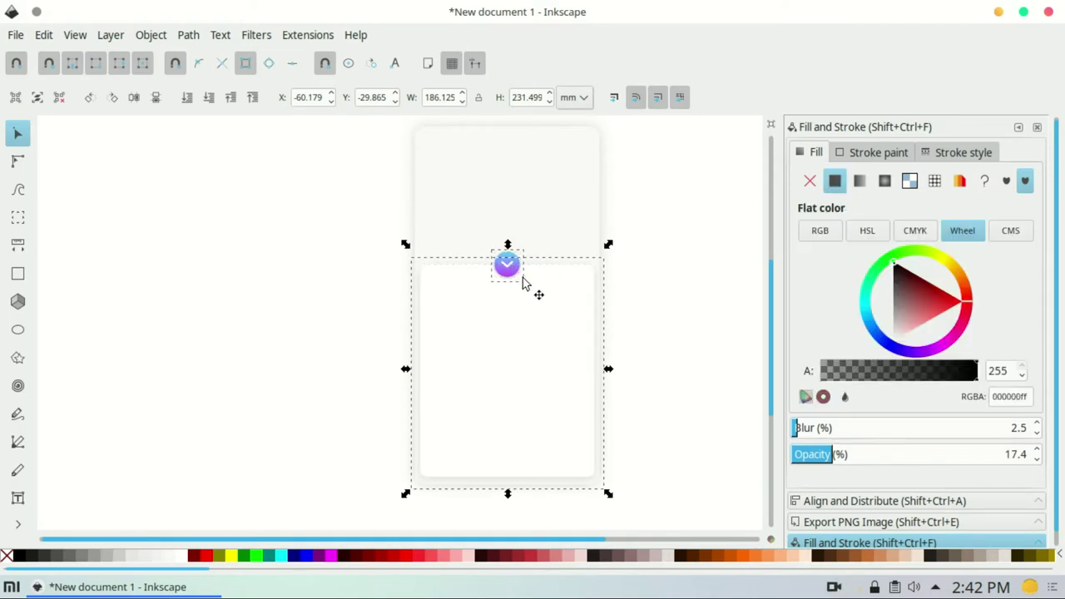
{"action": "left_click", "coordinate": [558, 317]}
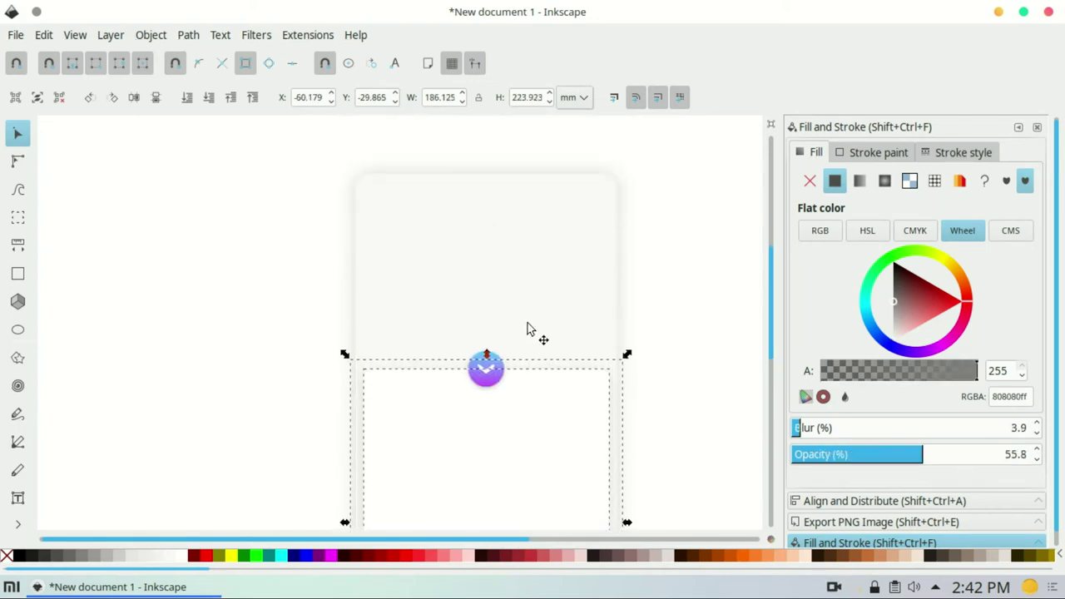
{"action": "left_click_drag", "start_coordinate": [486, 354], "coordinate": [480, 305]}
{"action": "left_click", "coordinate": [666, 251]}
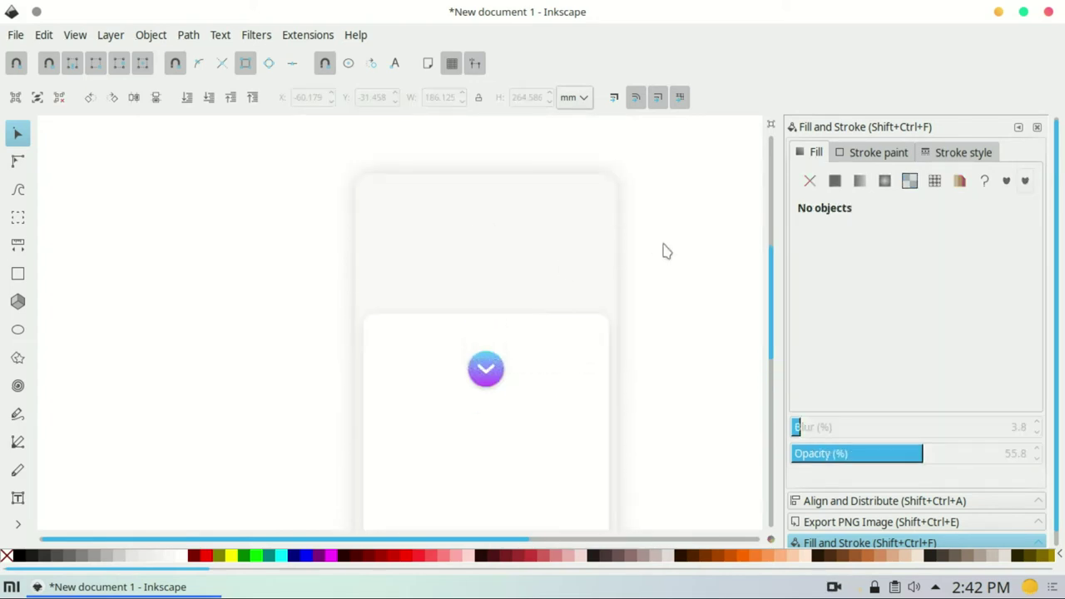
Step: Raise the bottom edge of the blurred shadow beneath the card slightly
{"action": "scroll", "coordinate": [666, 251], "scroll_direction": "down", "scroll_amount": 5}
{"action": "left_click", "coordinate": [547, 361]}
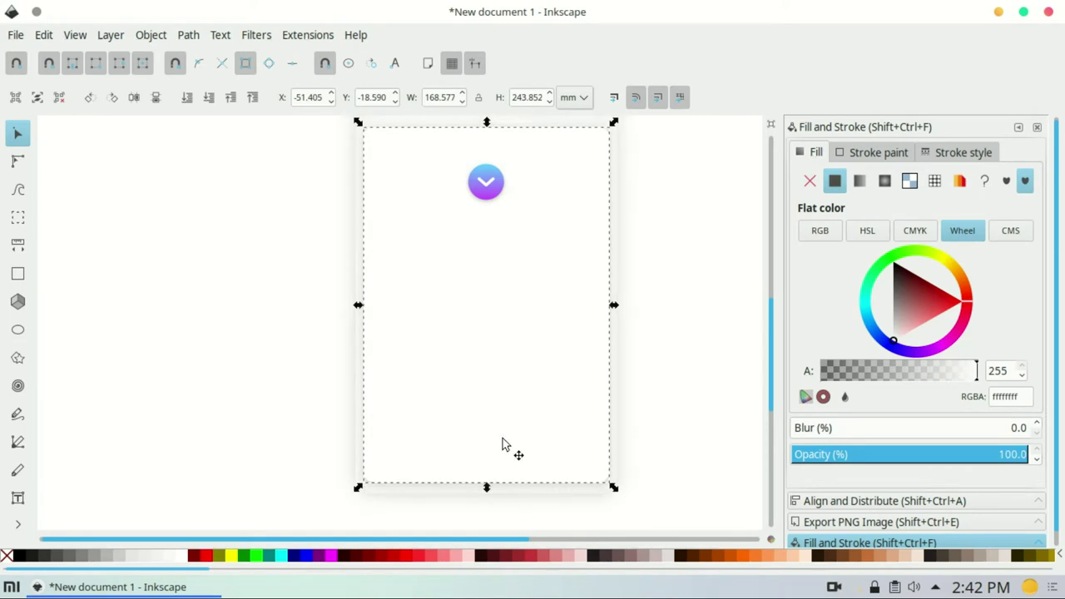
{"action": "left_click", "coordinate": [517, 429], "text": "alt"}
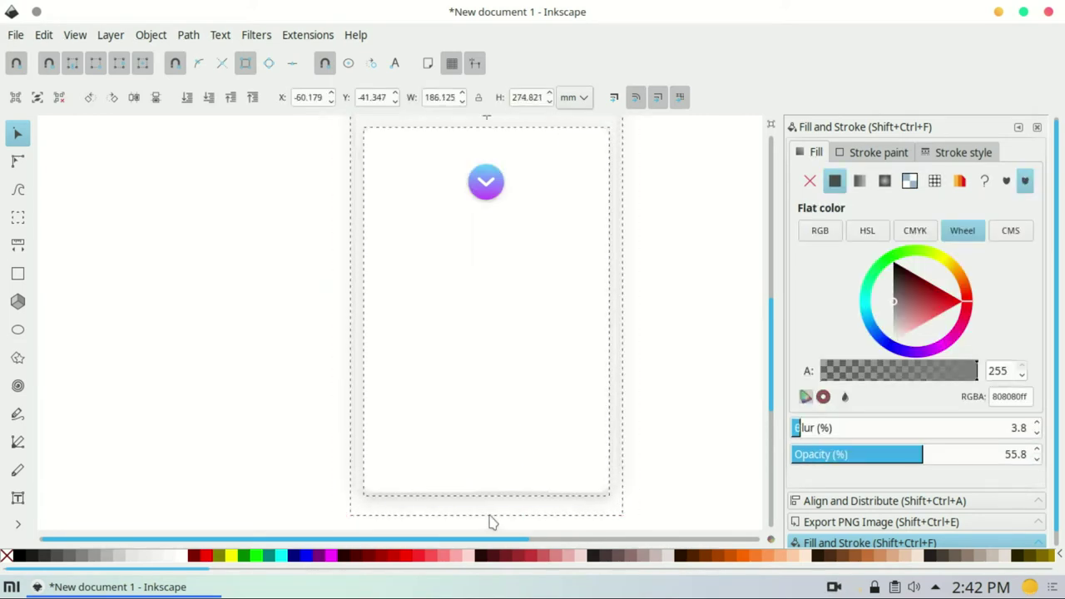
{"action": "left_click_drag", "start_coordinate": [488, 502], "coordinate": [491, 517]}
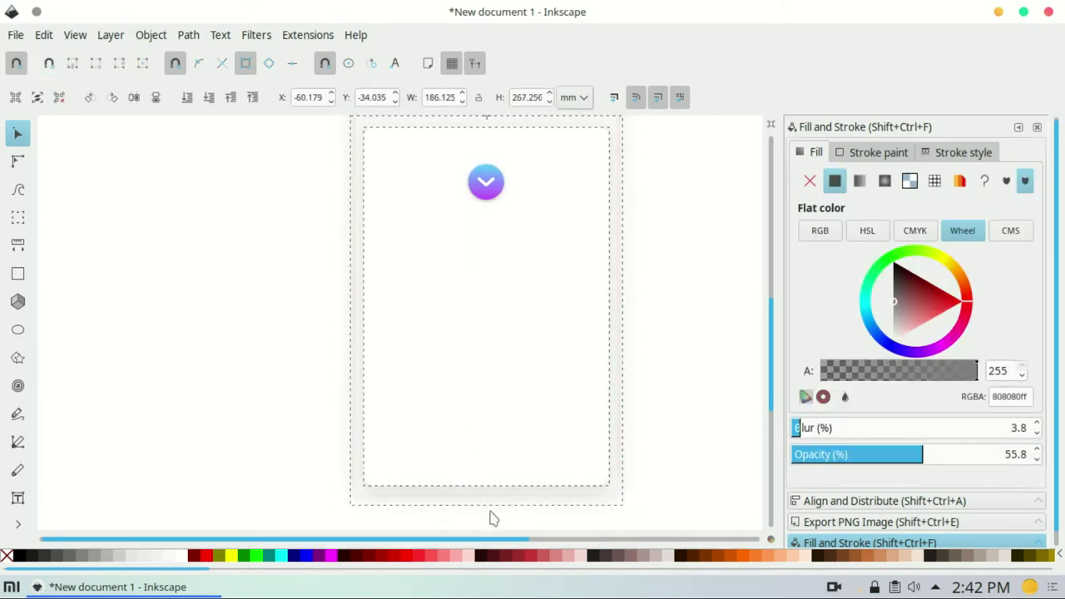
Step: Move the chevron icon group up onto the card's top edge, with snapping enabled
{"action": "left_click", "coordinate": [645, 420]}
{"action": "scroll", "coordinate": [583, 391], "scroll_direction": "up", "scroll_amount": 4}
{"action": "left_click", "coordinate": [494, 353], "text": "ctrl"}
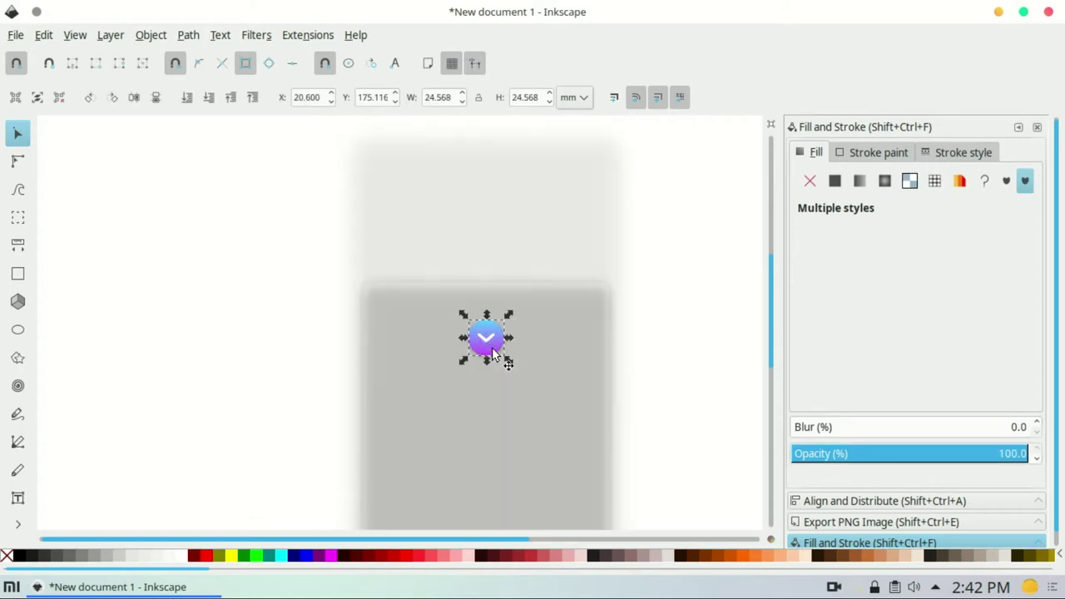
{"action": "left_click", "coordinate": [493, 353], "text": "alt"}
{"action": "right_click", "coordinate": [493, 354]}
{"action": "left_click", "coordinate": [494, 366]}
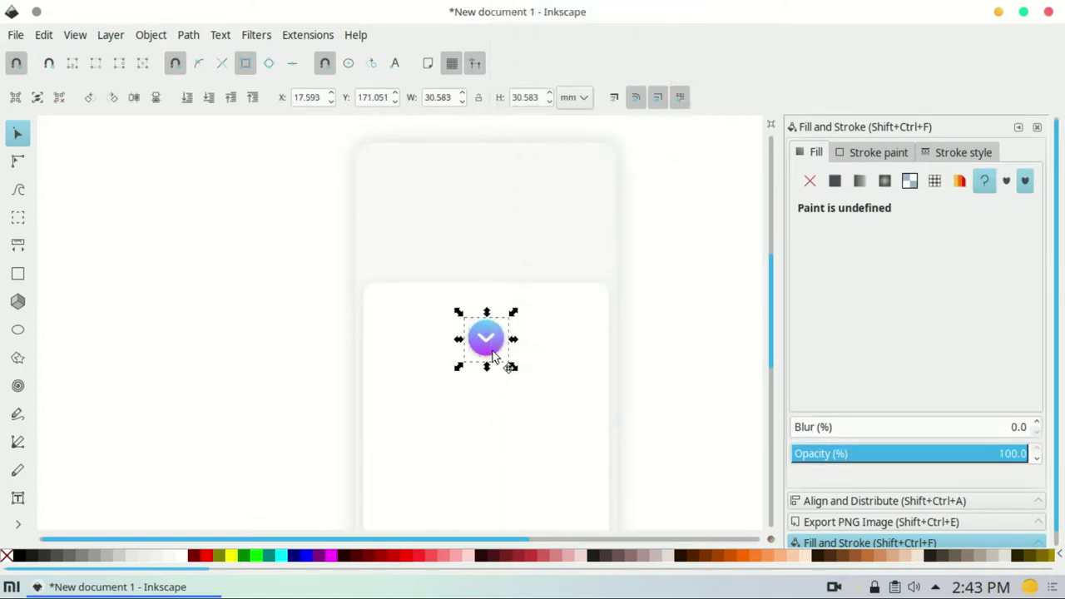
{"action": "left_click_drag", "start_coordinate": [494, 356], "coordinate": [489, 293]}
{"action": "key", "text": "percent"}
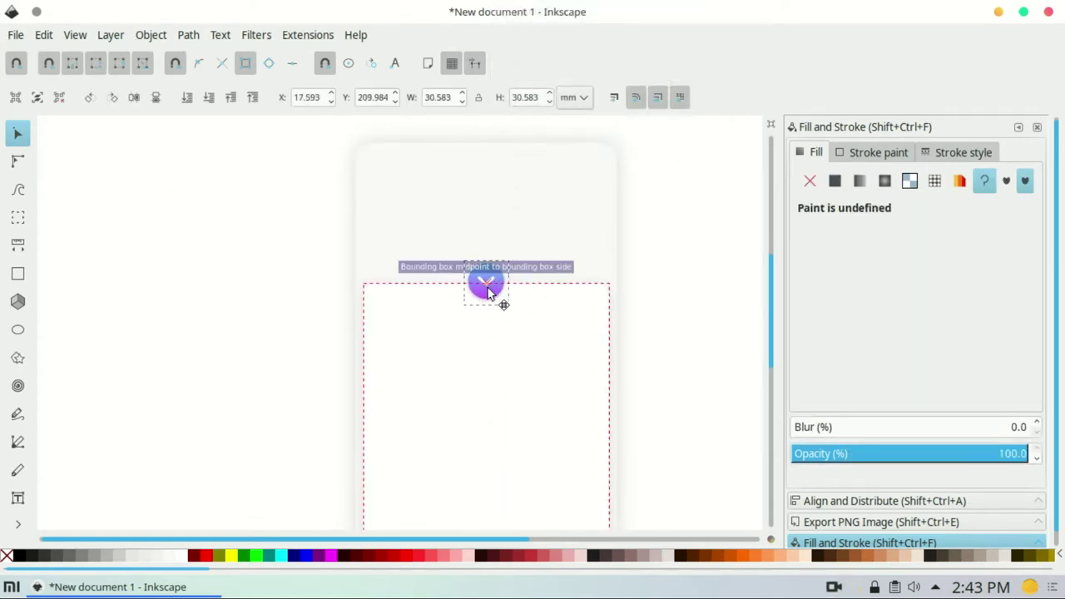
{"action": "left_click", "coordinate": [713, 247]}
{"action": "scroll", "coordinate": [683, 233], "scroll_direction": "down", "scroll_amount": 1, "text": "ctrl"}
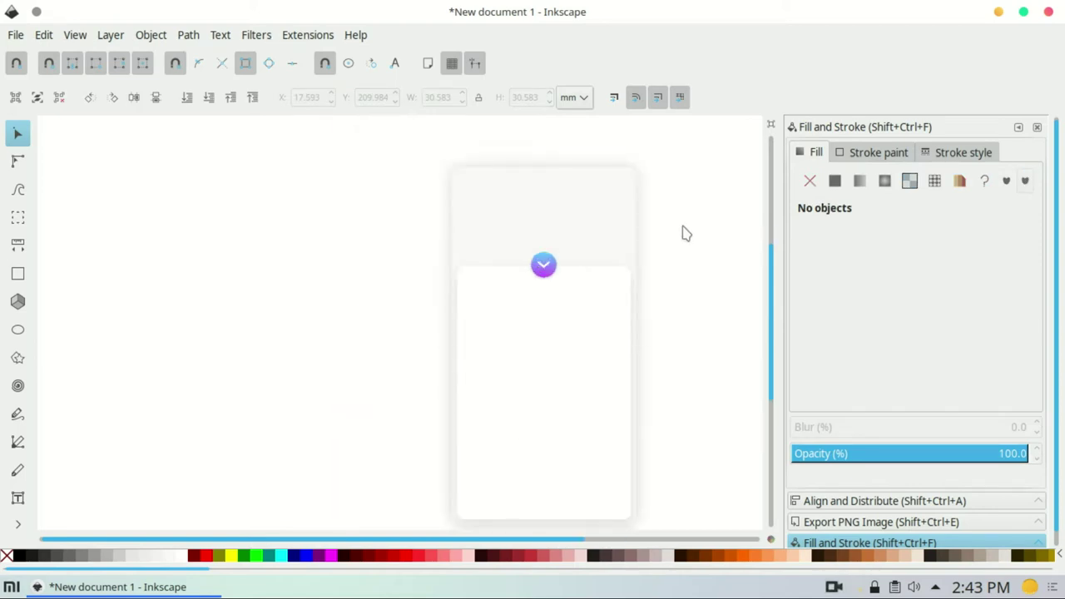
{"action": "scroll", "coordinate": [683, 233], "scroll_direction": "up", "scroll_amount": 1, "text": "ctrl"}
{"action": "scroll", "coordinate": [682, 233], "scroll_direction": "down", "scroll_amount": 3}
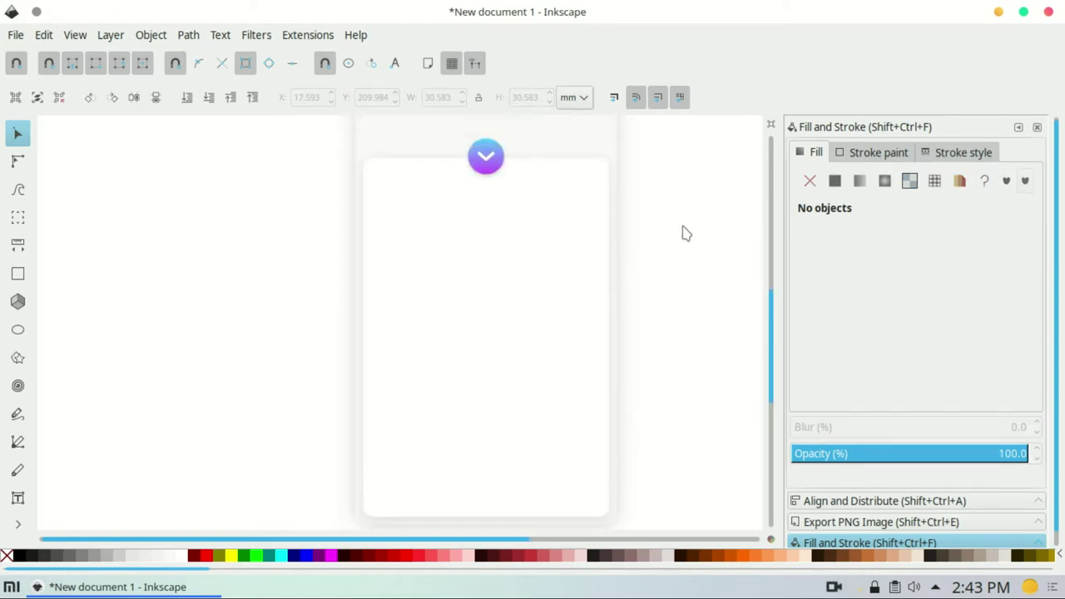
{"action": "left_click", "coordinate": [17, 274]}
Step: Draw a wide pink rectangle across the card, with its left edge at the card edge
{"action": "mouse_move", "coordinate": [363, 260]}
{"action": "left_mouse_down"}
{"action": "mouse_move", "coordinate": [615, 307]}
{"action": "mouse_move", "coordinate": [607, 291]}
{"action": "left_mouse_up"}
{"action": "key", "text": "s"}
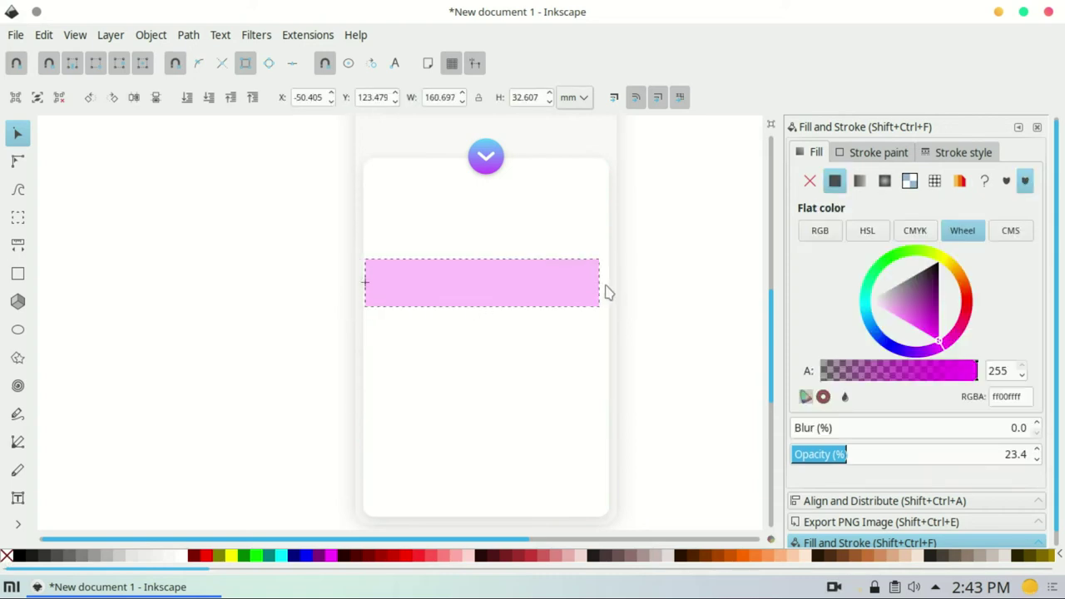
{"action": "left_click_drag", "start_coordinate": [370, 287], "coordinate": [292, 288]}
{"action": "left_click", "coordinate": [292, 288]}
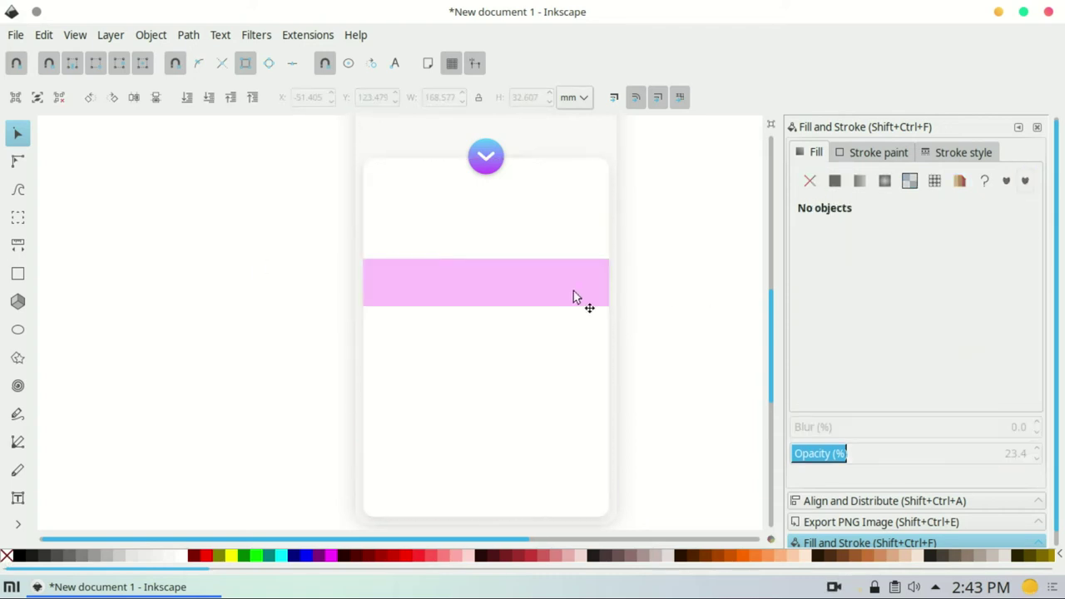
{"action": "left_click", "coordinate": [571, 293]}
{"action": "key", "text": "Escape"}
{"action": "left_click", "coordinate": [541, 291]}
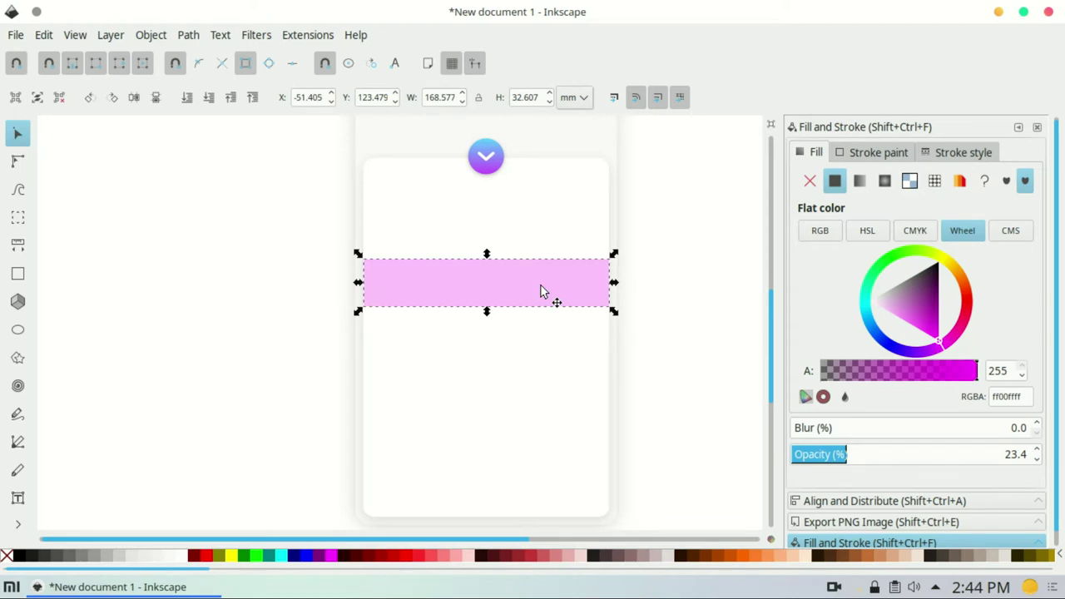
{"action": "left_click", "coordinate": [460, 187]}
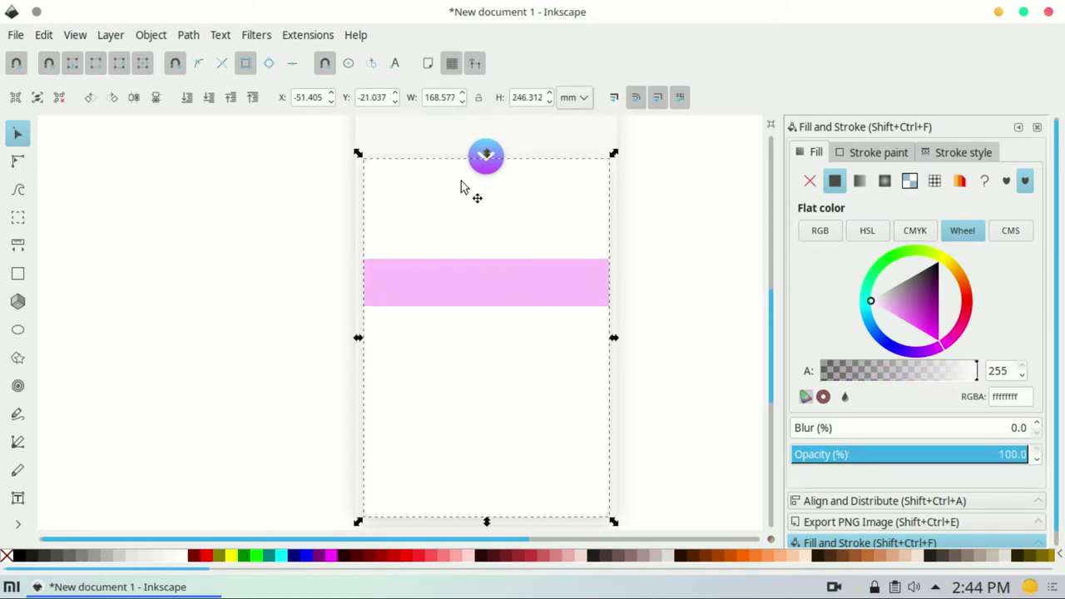
{"action": "left_click", "coordinate": [476, 266]}
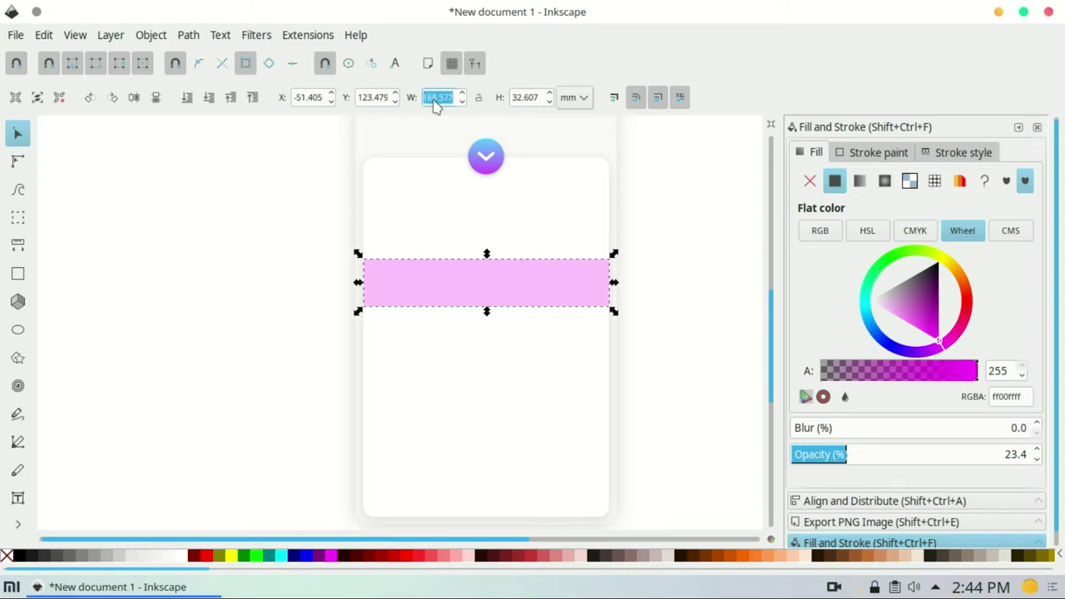
Step: Narrow the pink rectangle to one third of the card width, W 56.1923
{"action": "type", "text": "84.28"}
{"action": "key", "text": "Return"}
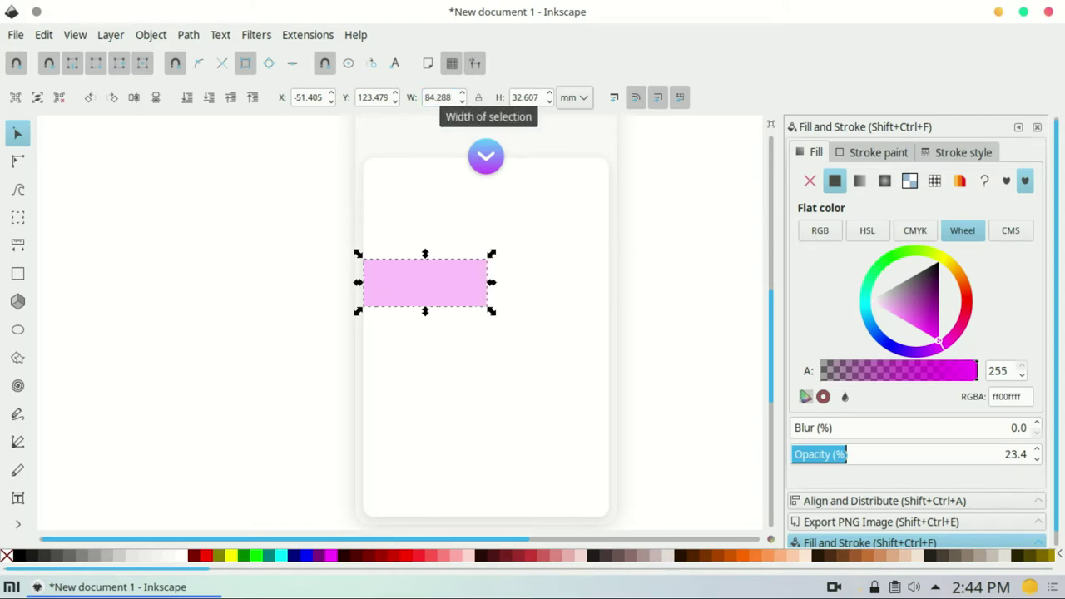
{"action": "key", "text": "ctrl+z"}
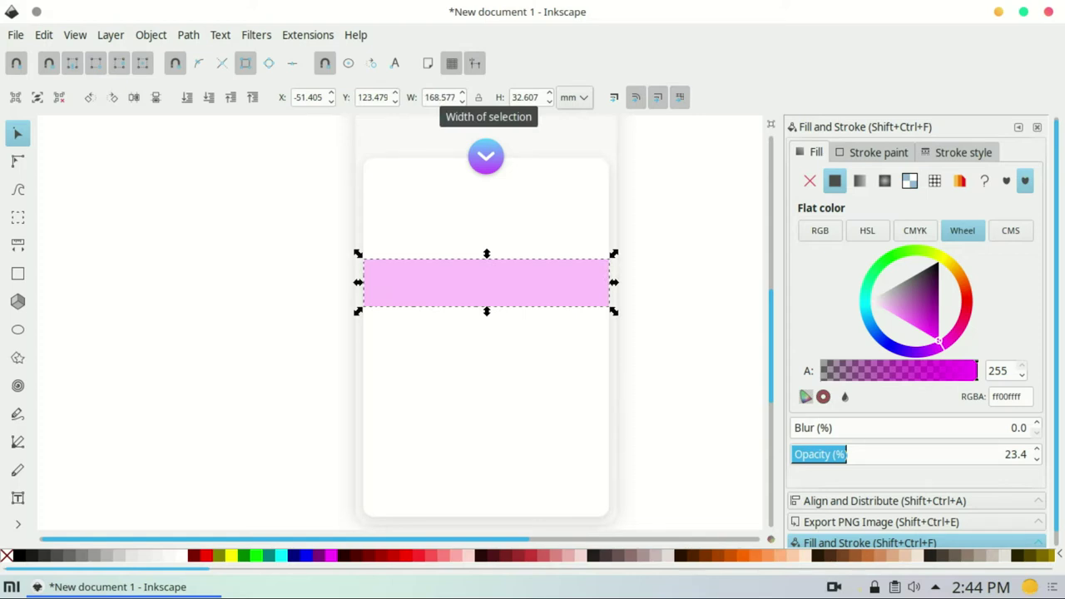
{"action": "double_click", "coordinate": [436, 95]}
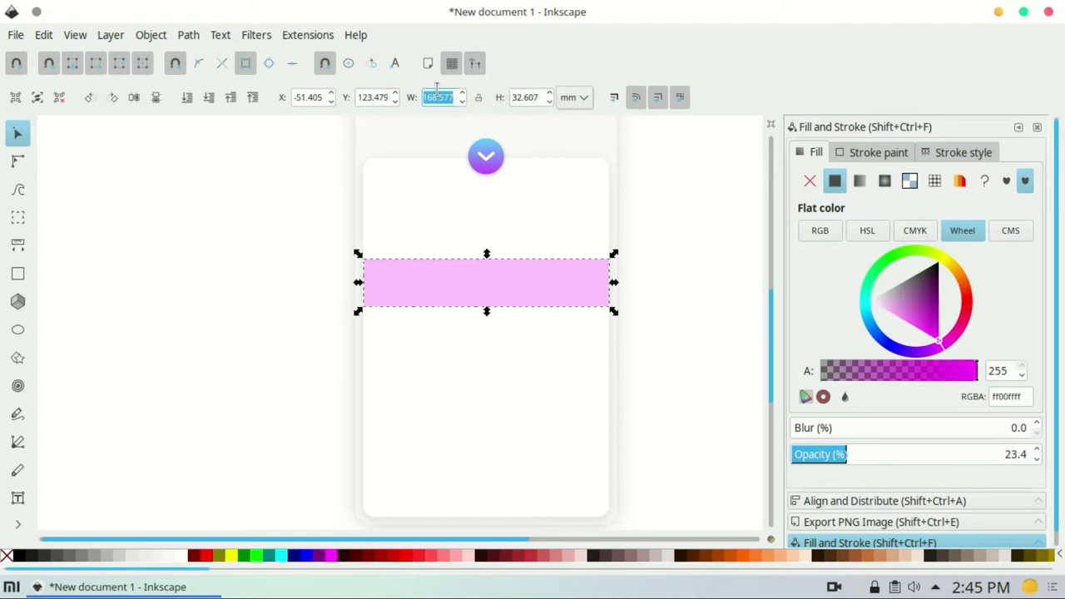
{"action": "type", "text": "56.1923"}
{"action": "type", "text": "56.192"}
{"action": "key", "text": "Return"}
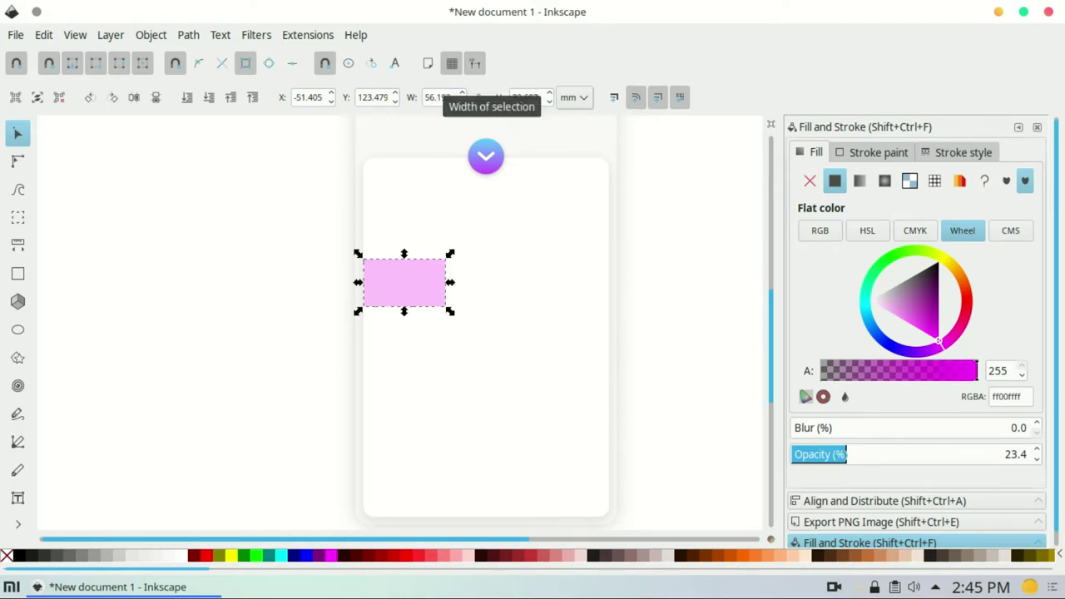
{"action": "left_click", "coordinate": [487, 302]}
{"action": "left_click", "coordinate": [448, 283]}
Step: Duplicate the cell into a row of three, then duplicate that row into rows below
{"action": "key", "text": "ctrl+d"}
{"action": "mouse_move", "coordinate": [444, 275]}
{"action": "left_mouse_down"}
{"action": "mouse_move", "coordinate": [547, 292]}
{"action": "mouse_move", "coordinate": [485, 292]}
{"action": "mouse_move", "coordinate": [530, 288]}
{"action": "left_mouse_up"}
{"action": "left_click", "coordinate": [533, 287], "text": "shift"}
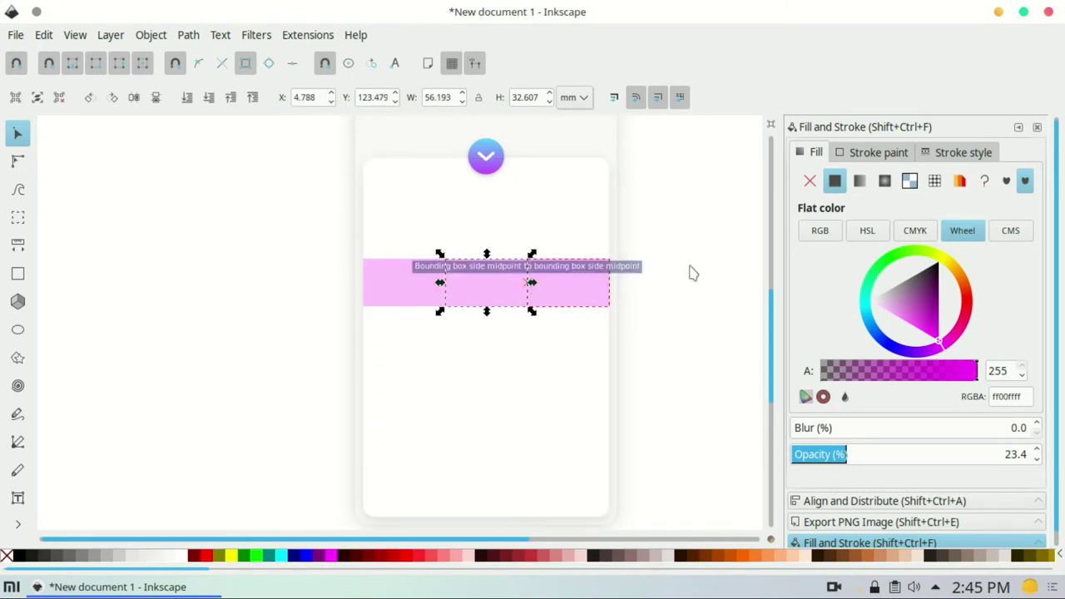
{"action": "left_click", "coordinate": [426, 283], "text": "shift"}
{"action": "key", "text": "ctrl+d"}
{"action": "left_click_drag", "start_coordinate": [424, 302], "coordinate": [425, 391]}
{"action": "key", "text": "ctrl+d"}
{"action": "left_click", "coordinate": [670, 304]}
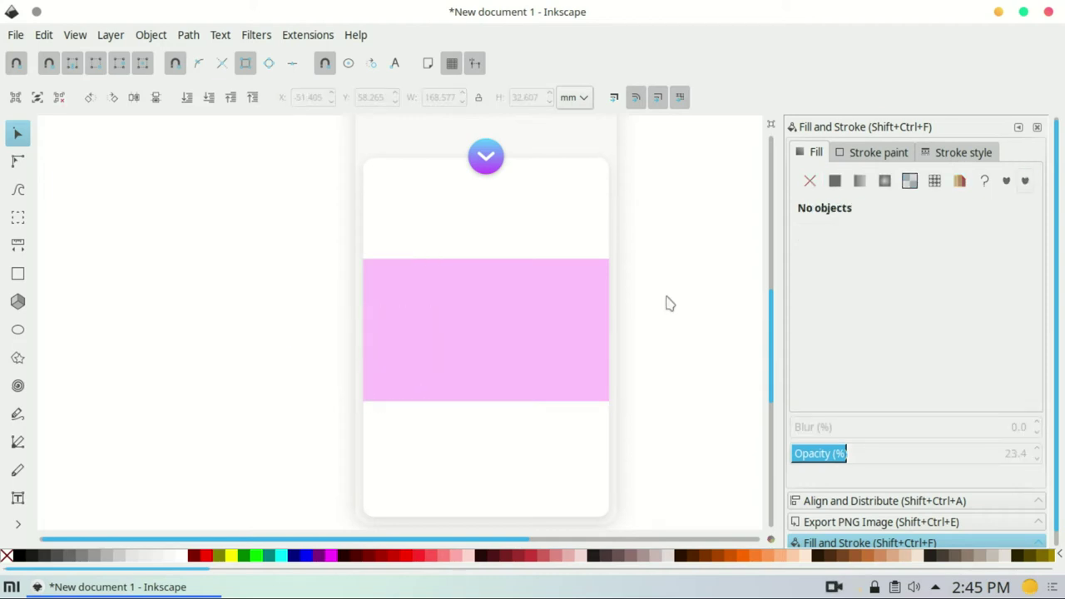
Step: Move the bottom row of cells down and add another row beneath it
{"action": "left_click", "coordinate": [522, 395]}
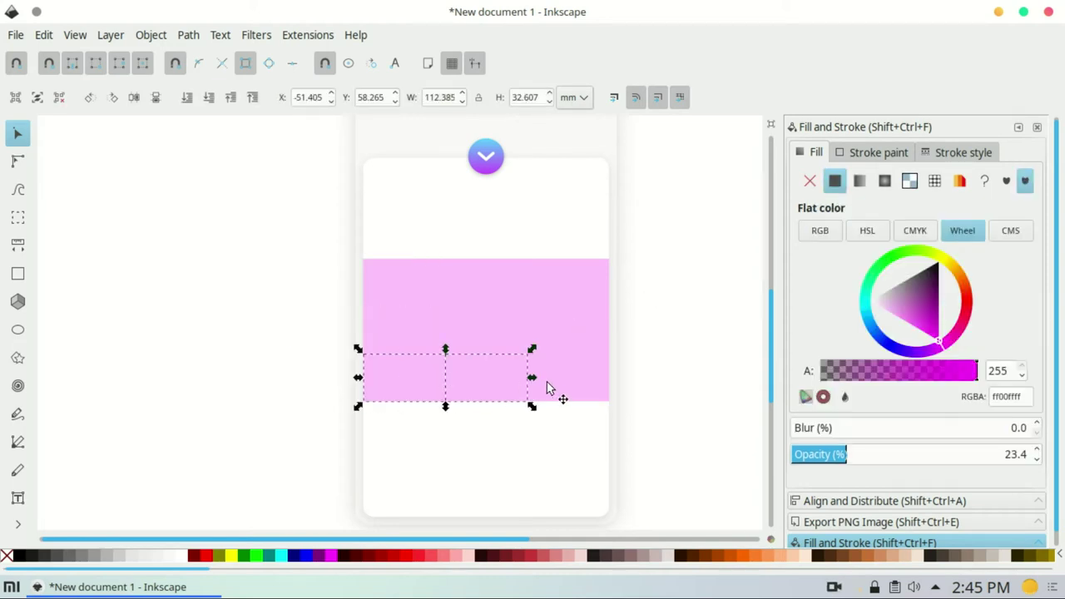
{"action": "left_click", "coordinate": [405, 385], "text": "shift"}
{"action": "left_click_drag", "start_coordinate": [405, 385], "coordinate": [397, 442]}
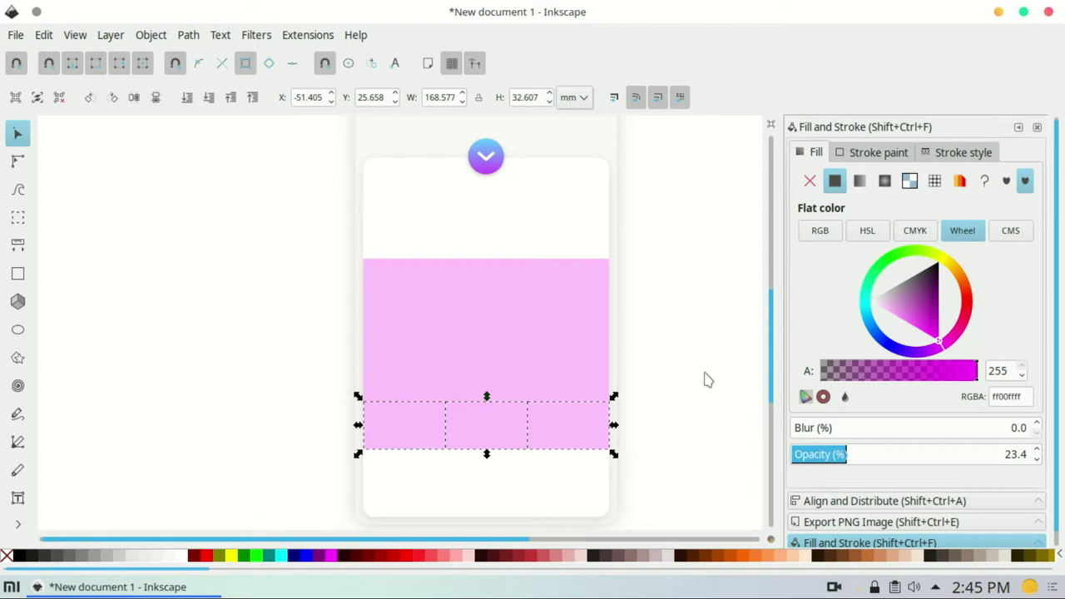
{"action": "left_click", "coordinate": [706, 379]}
{"action": "left_click", "coordinate": [379, 431]}
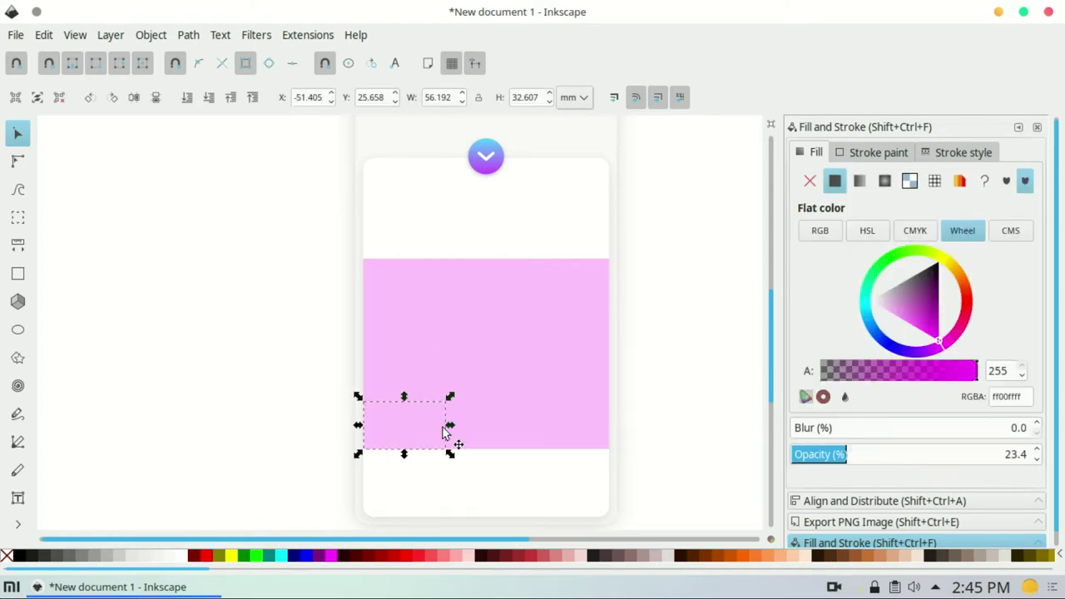
{"action": "left_click", "coordinate": [486, 425], "text": "shift"}
{"action": "left_click", "coordinate": [566, 425], "text": "shift"}
{"action": "left_click_drag", "start_coordinate": [391, 426], "coordinate": [391, 477]}
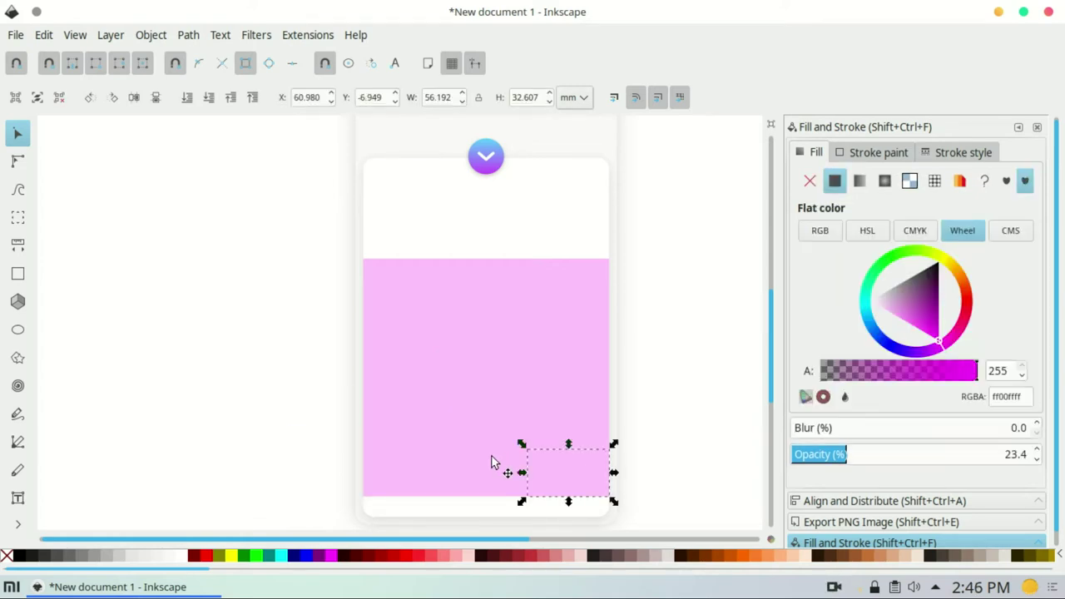
Step: Stretch all five rows from just below the icon down to the card's bottom
{"action": "left_click", "coordinate": [533, 430], "text": "shift"}
{"action": "left_click", "coordinate": [454, 380], "text": "shift"}
{"action": "left_click", "coordinate": [518, 328], "text": "shift"}
{"action": "left_click", "coordinate": [541, 291], "text": "shift"}
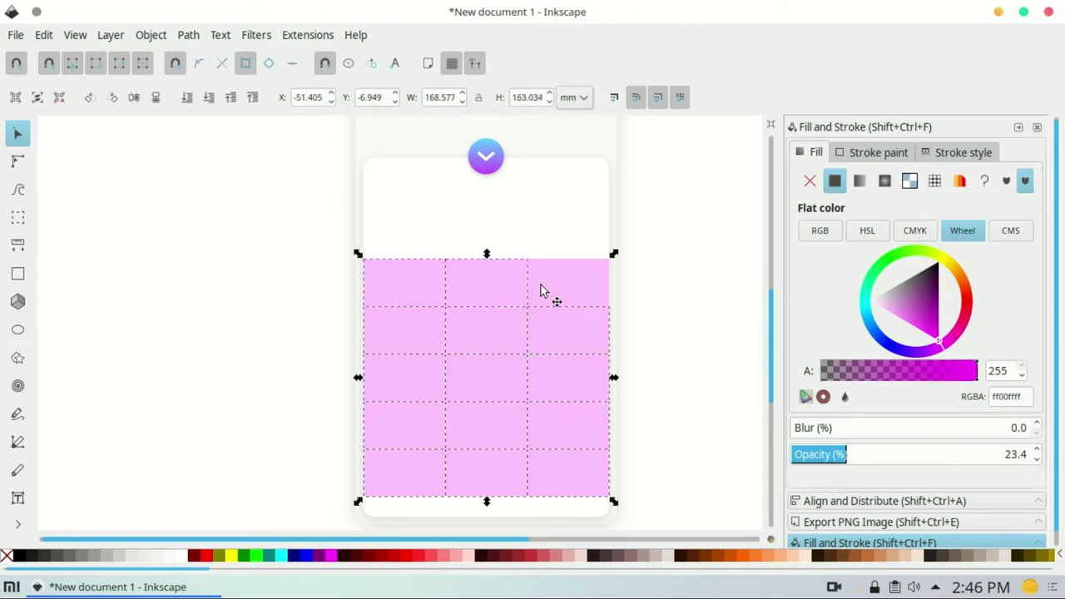
{"action": "left_click_drag", "start_coordinate": [487, 502], "coordinate": [490, 517]}
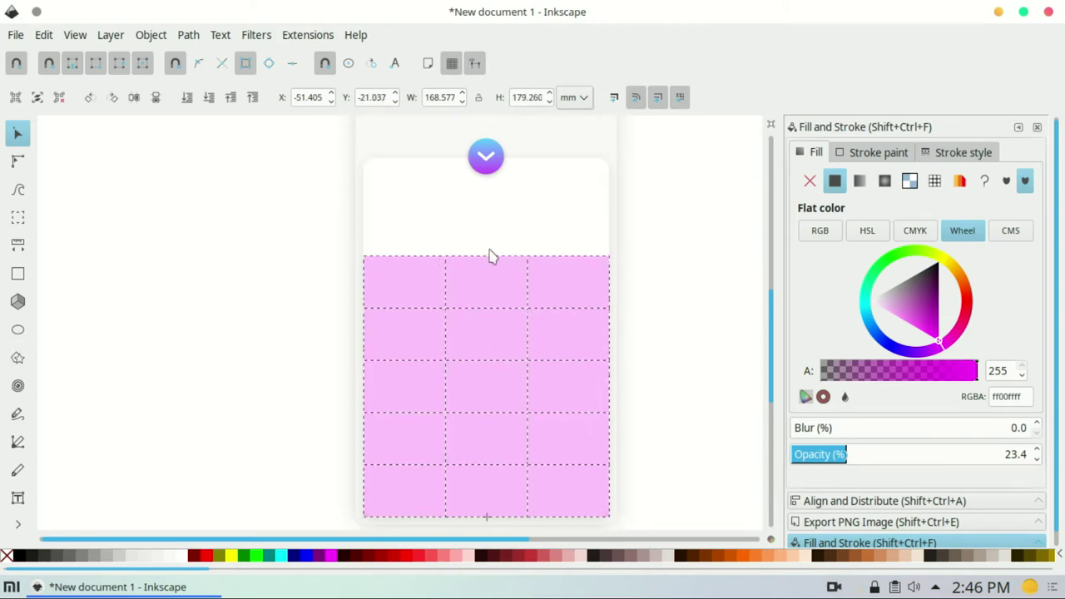
{"action": "left_click_drag", "start_coordinate": [487, 254], "coordinate": [490, 235]}
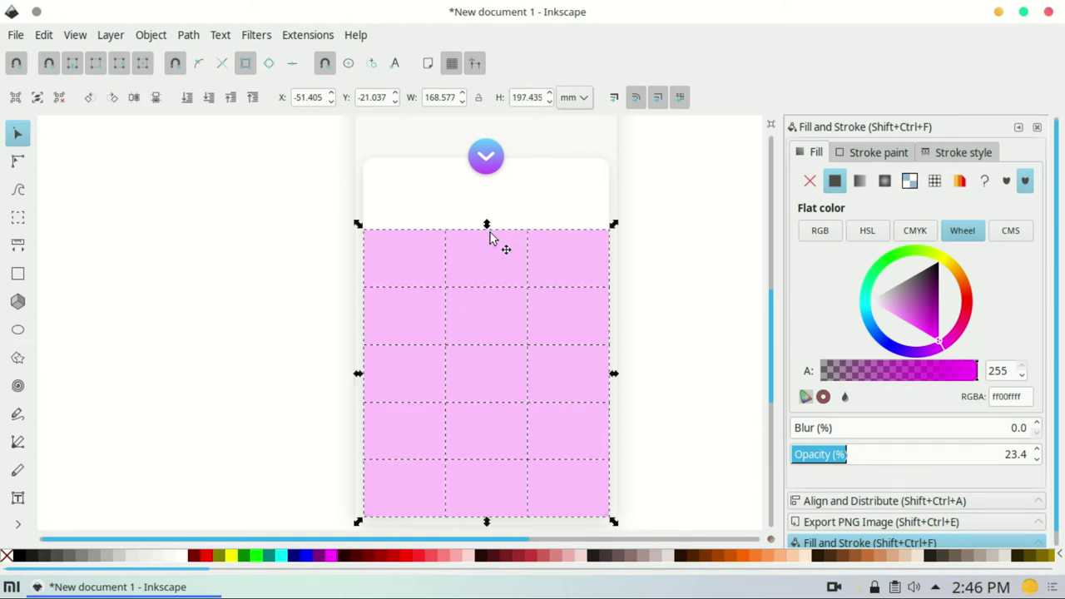
{"action": "left_click", "coordinate": [565, 213], "text": "shift"}
{"action": "left_click", "coordinate": [600, 275]}
Step: Select the card with the cells, try Intersection, then undo it
{"action": "left_click_drag", "start_coordinate": [574, 488], "coordinate": [409, 493]}
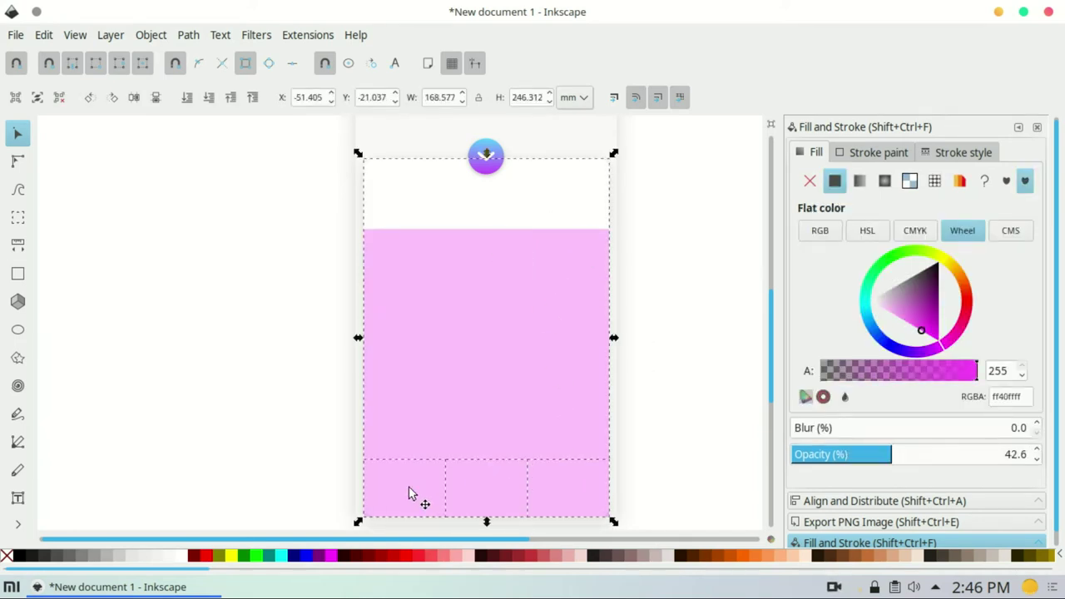
{"action": "key", "text": "ctrl+z"}
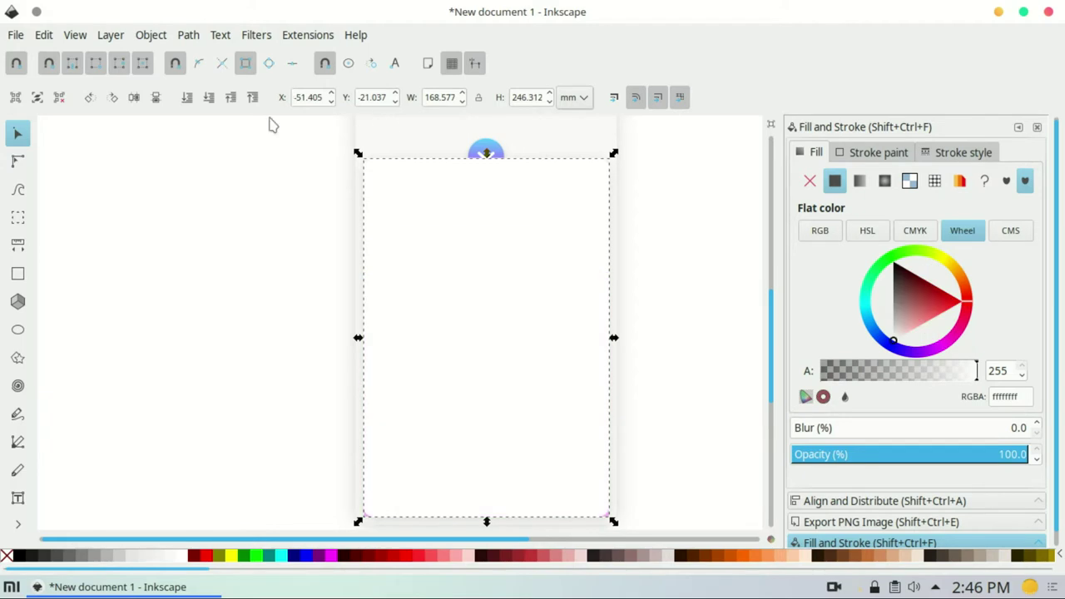
{"action": "key", "text": "ctrl+shift+z"}
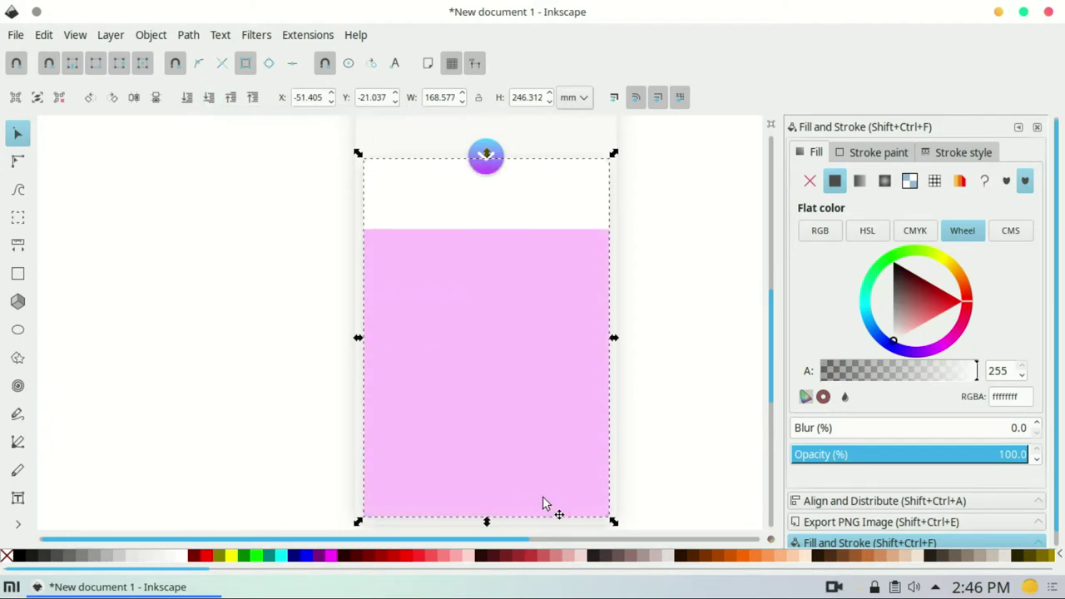
{"action": "left_click", "coordinate": [221, 35]}
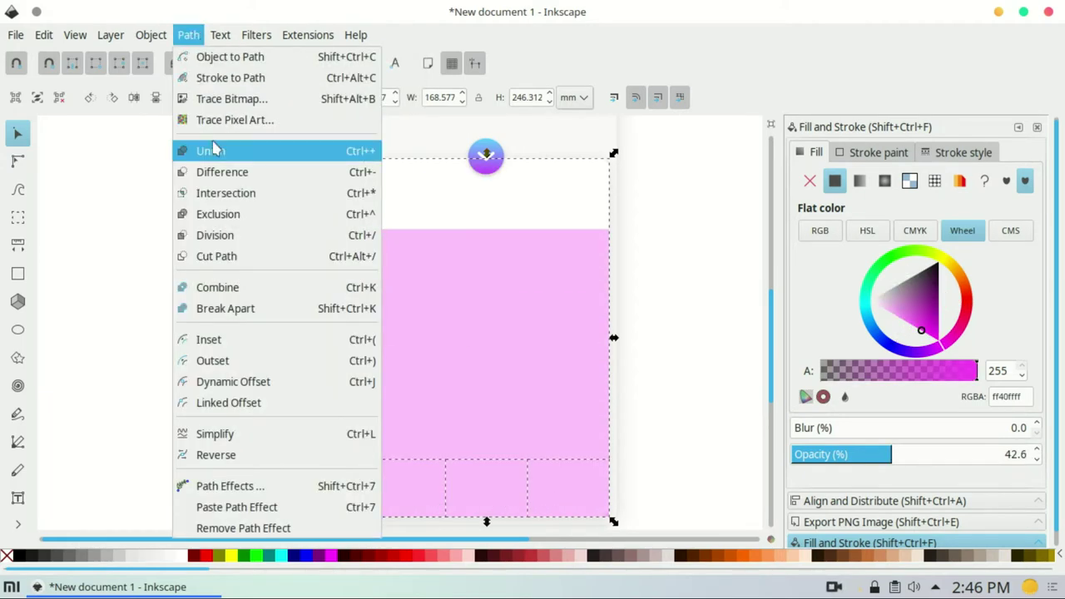
{"action": "left_click", "coordinate": [252, 194]}
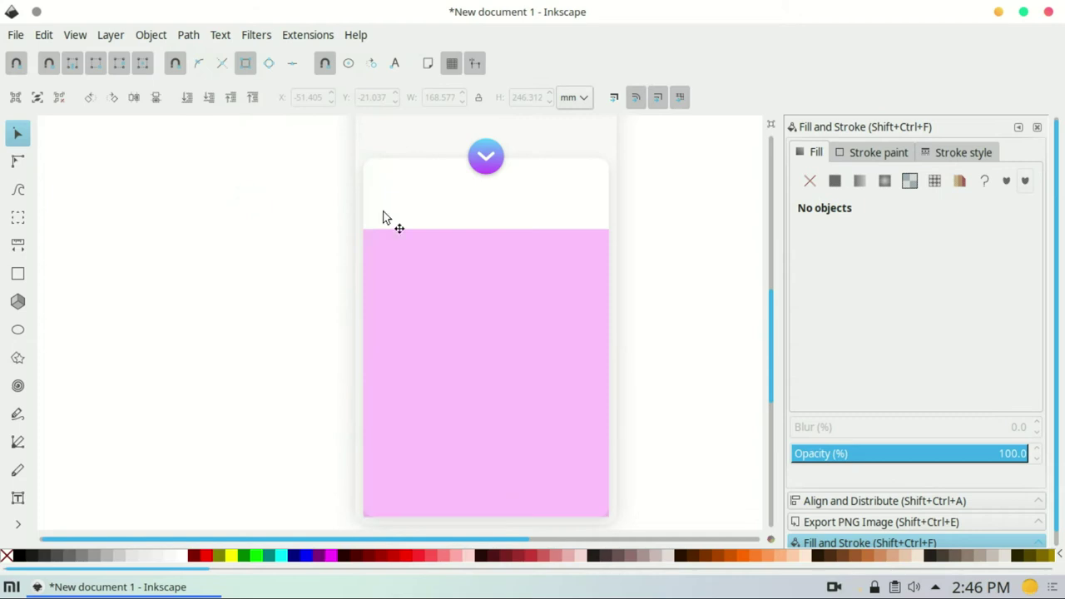
{"action": "key", "text": "ctrl+z"}
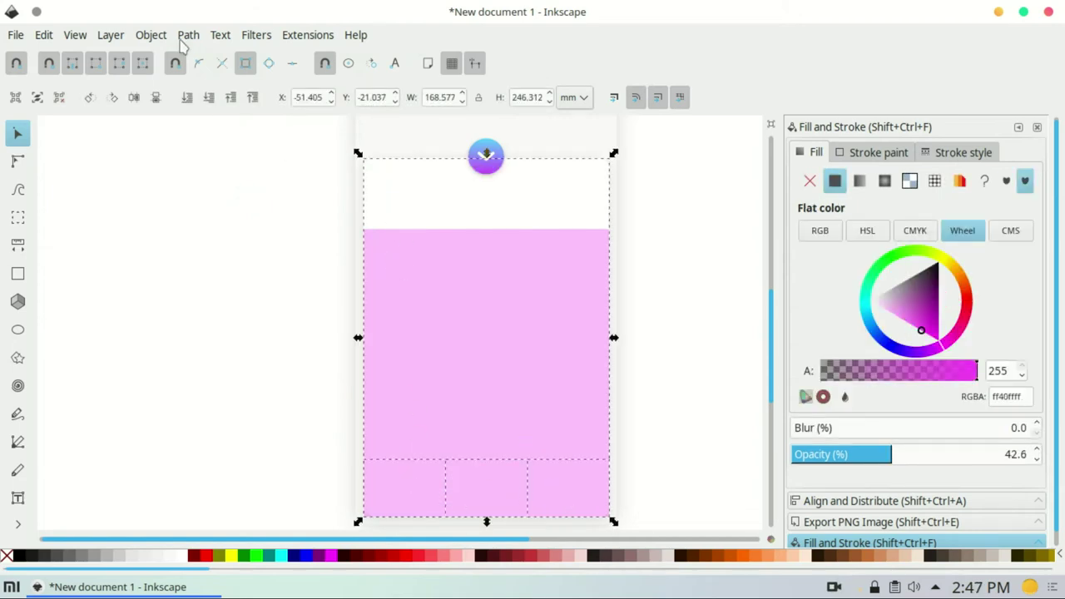
Step: Divide the card by the cells and delete the small white bottom cell
{"action": "left_click", "coordinate": [185, 36]}
{"action": "left_click", "coordinate": [214, 236]}
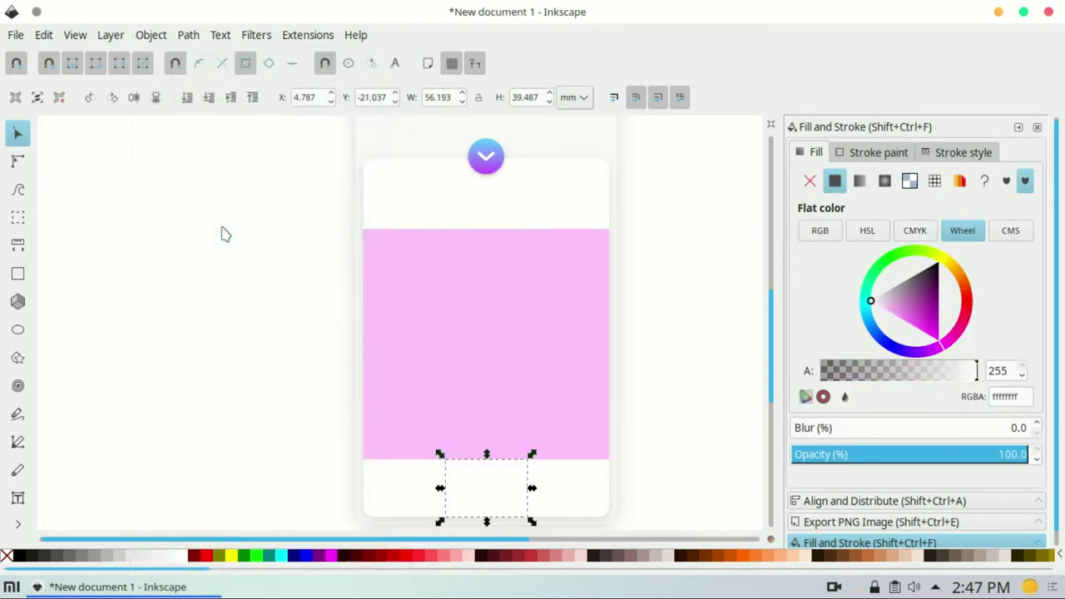
{"action": "left_click", "coordinate": [428, 494]}
{"action": "left_click", "coordinate": [529, 497]}
{"action": "key", "text": "Delete"}
{"action": "left_click", "coordinate": [573, 513]}
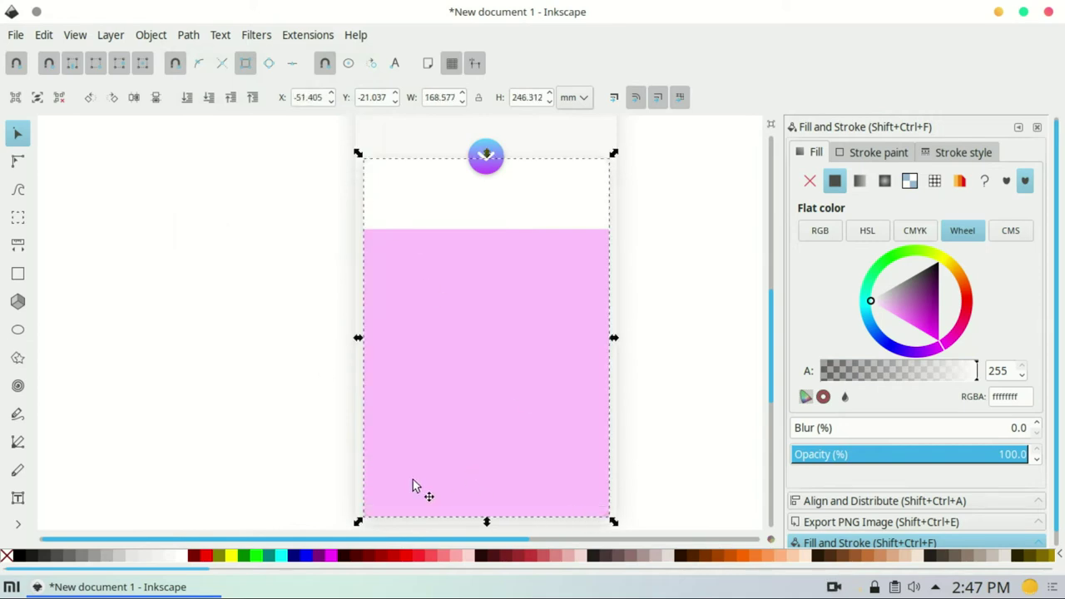
{"action": "left_click", "coordinate": [414, 486]}
Step: Try Difference and Cut Path on the small rectangle and pink panel, undoing each
{"action": "left_click", "coordinate": [151, 35]}
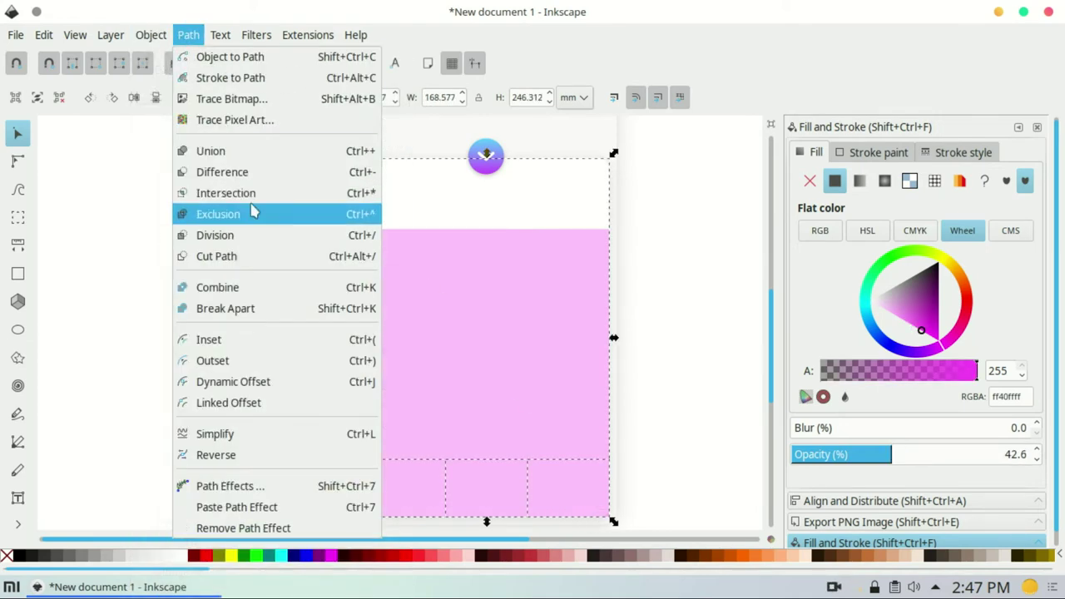
{"action": "left_click", "coordinate": [233, 173]}
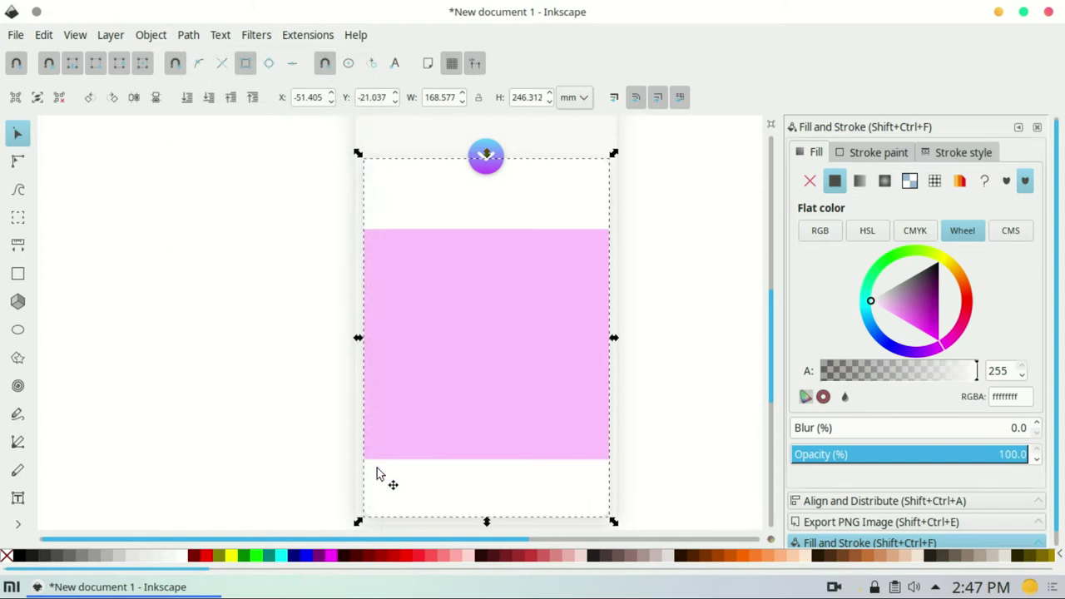
{"action": "key", "text": "ctrl+z"}
{"action": "left_click", "coordinate": [392, 516], "text": "shift"}
{"action": "left_click", "coordinate": [188, 34]}
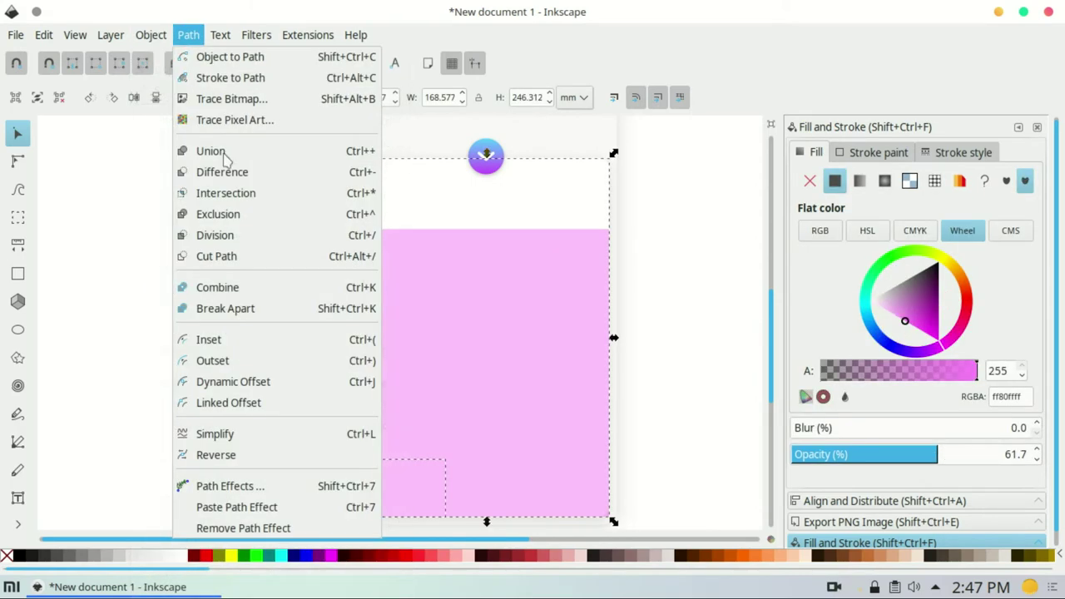
{"action": "left_click", "coordinate": [265, 258]}
{"action": "mouse_move", "coordinate": [375, 494]}
{"action": "left_mouse_down"}
{"action": "mouse_move", "coordinate": [258, 470]}
{"action": "mouse_move", "coordinate": [372, 494]}
{"action": "left_mouse_up"}
{"action": "left_click_drag", "start_coordinate": [578, 221], "coordinate": [147, 207]}
{"action": "key", "text": "ctrl+z"}
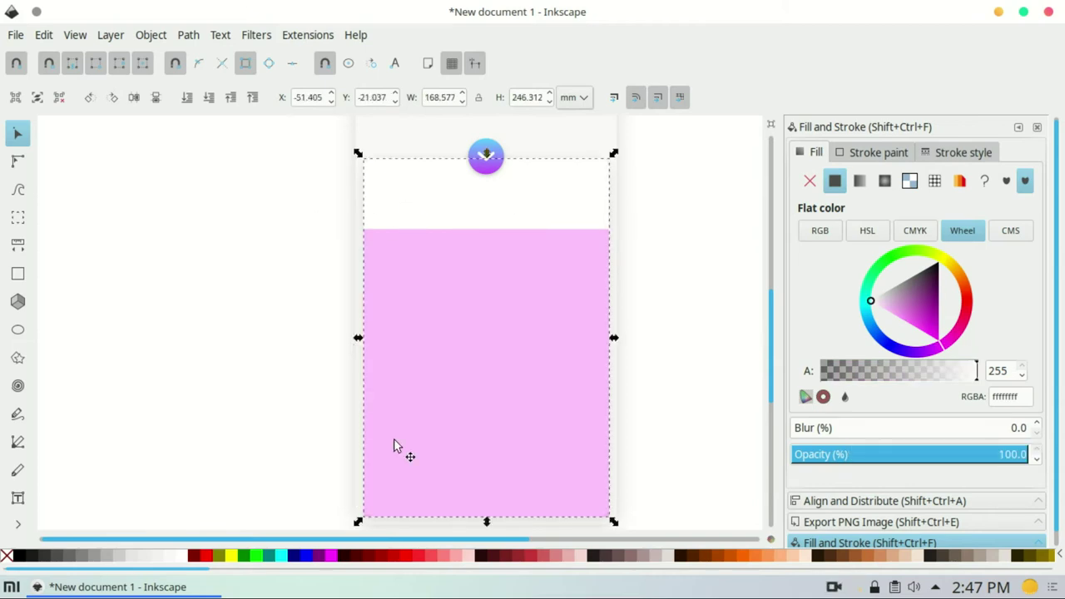
Step: Try Exclusion on the small rectangle and pink panel, then undo it
{"action": "left_click", "coordinate": [396, 503], "text": "shift"}
{"action": "left_click", "coordinate": [188, 35]}
{"action": "left_click", "coordinate": [238, 211]}
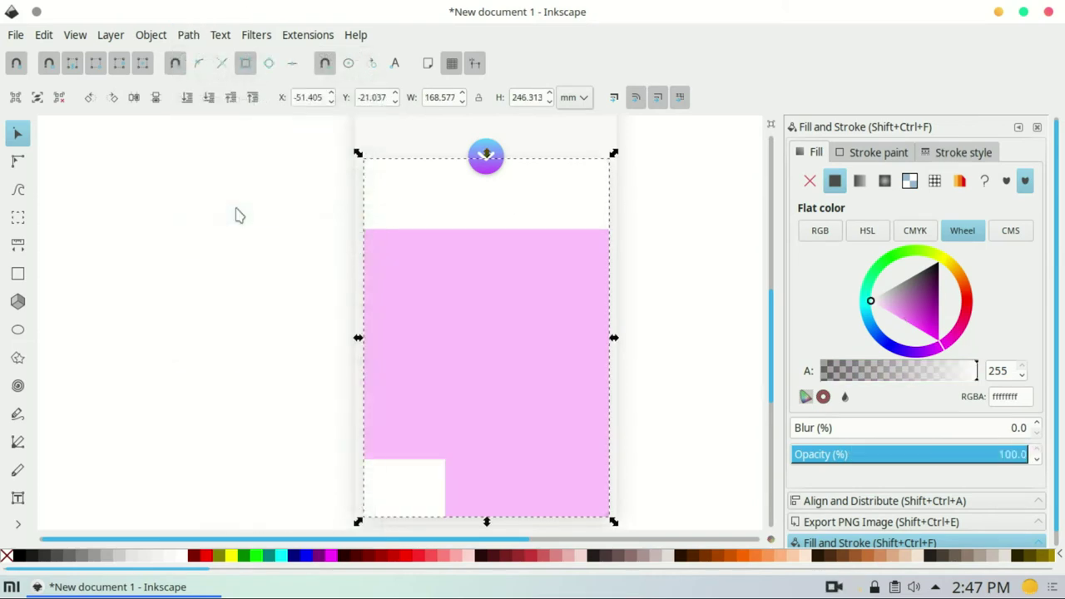
{"action": "key", "text": "ctrl+z"}
{"action": "left_click", "coordinate": [188, 34]}
Step: Undo the subtraction and apply Path > Intersection to the panel and small rectangle instead
{"action": "left_click", "coordinate": [242, 171]}
{"action": "key", "text": "ctrl+z"}
{"action": "left_click", "coordinate": [188, 35]}
{"action": "left_click", "coordinate": [249, 190]}
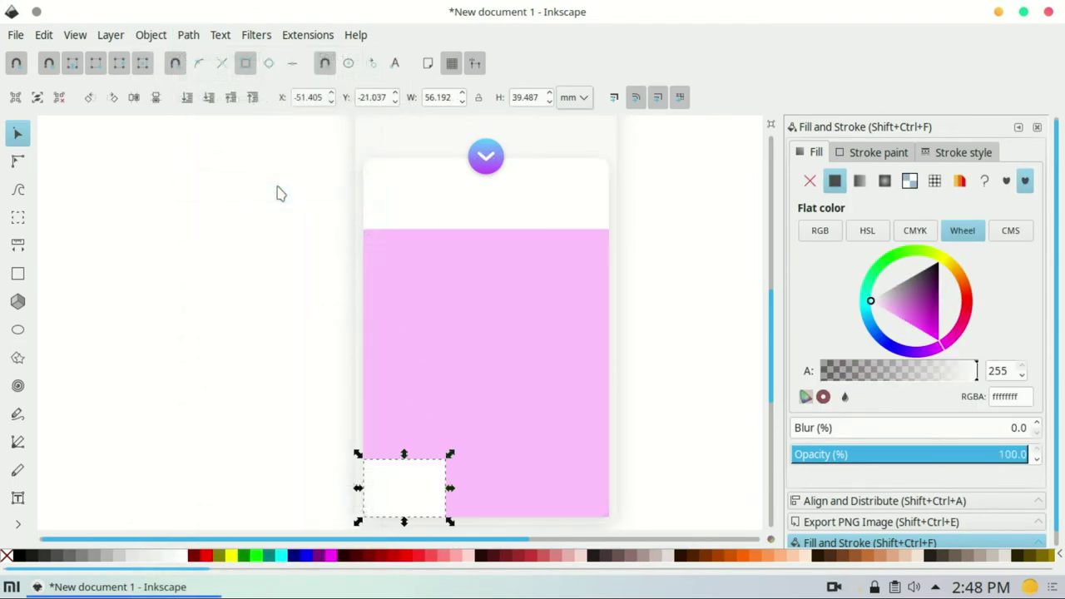
Step: Put the white square back in the bottom-left corner and discard a trial dark red fill
{"action": "left_click", "coordinate": [408, 527]}
{"action": "left_click_drag", "start_coordinate": [381, 487], "coordinate": [481, 484]}
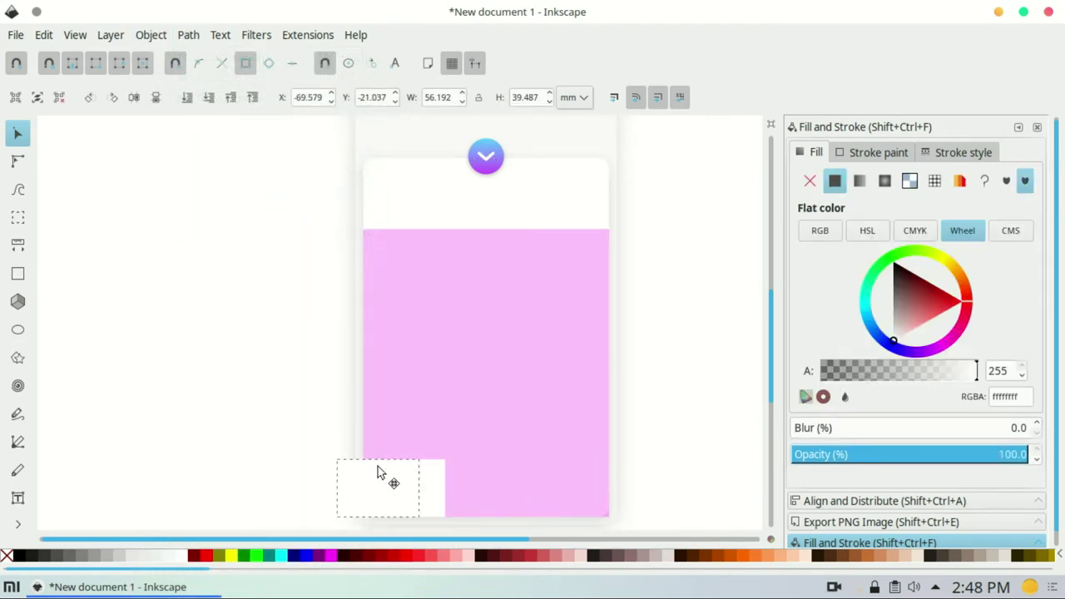
{"action": "left_click_drag", "start_coordinate": [378, 472], "coordinate": [405, 475]}
{"action": "left_click", "coordinate": [367, 556]}
{"action": "key", "text": "ctrl+z"}
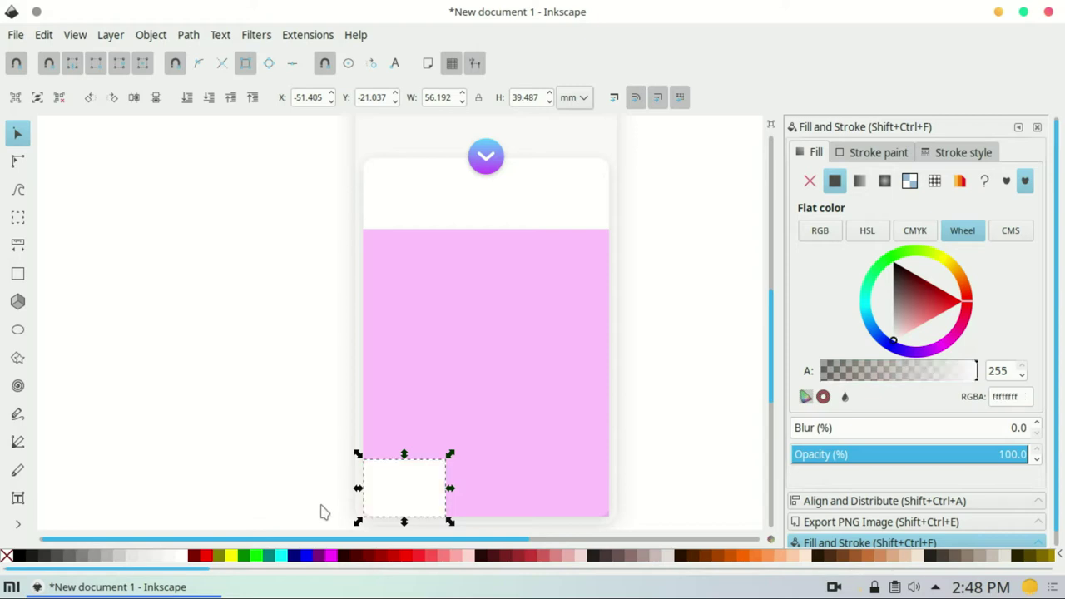
Step: Raise the white card above the pink panel and union it with the bottom pink piece
{"action": "left_click", "coordinate": [489, 208]}
{"action": "left_click", "coordinate": [188, 98]}
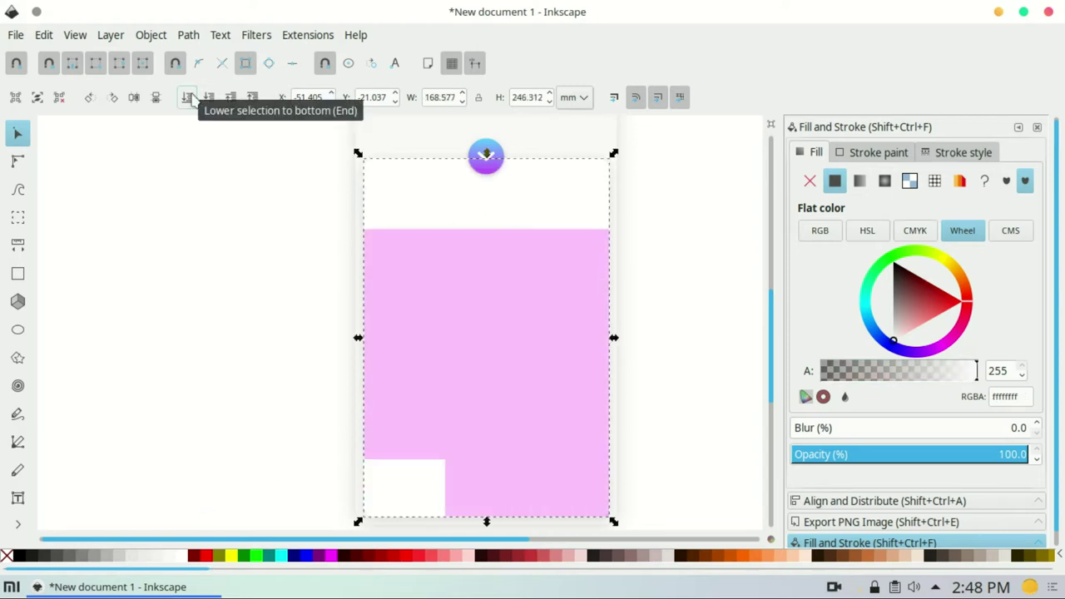
{"action": "left_click", "coordinate": [209, 98]}
{"action": "left_click", "coordinate": [209, 97]}
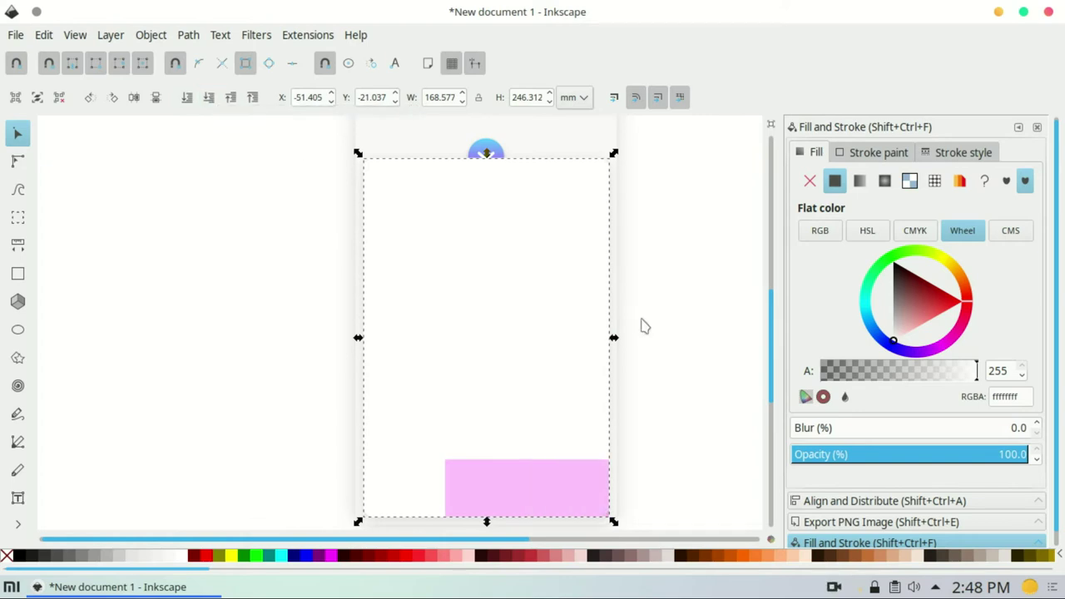
{"action": "left_click", "coordinate": [582, 479], "text": "shift"}
{"action": "left_click", "coordinate": [188, 35]}
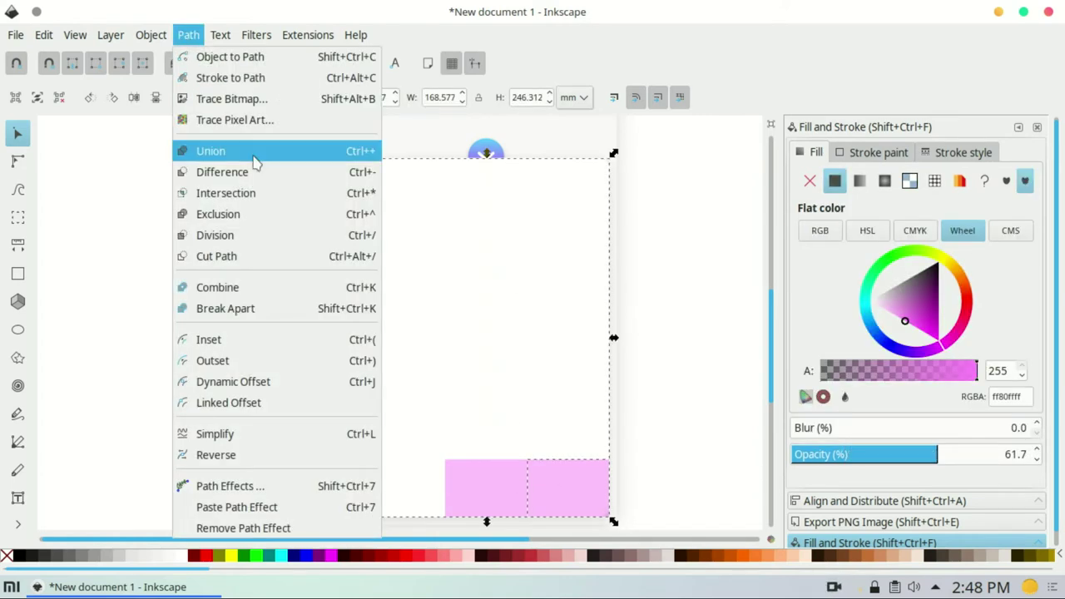
{"action": "left_click", "coordinate": [255, 163]}
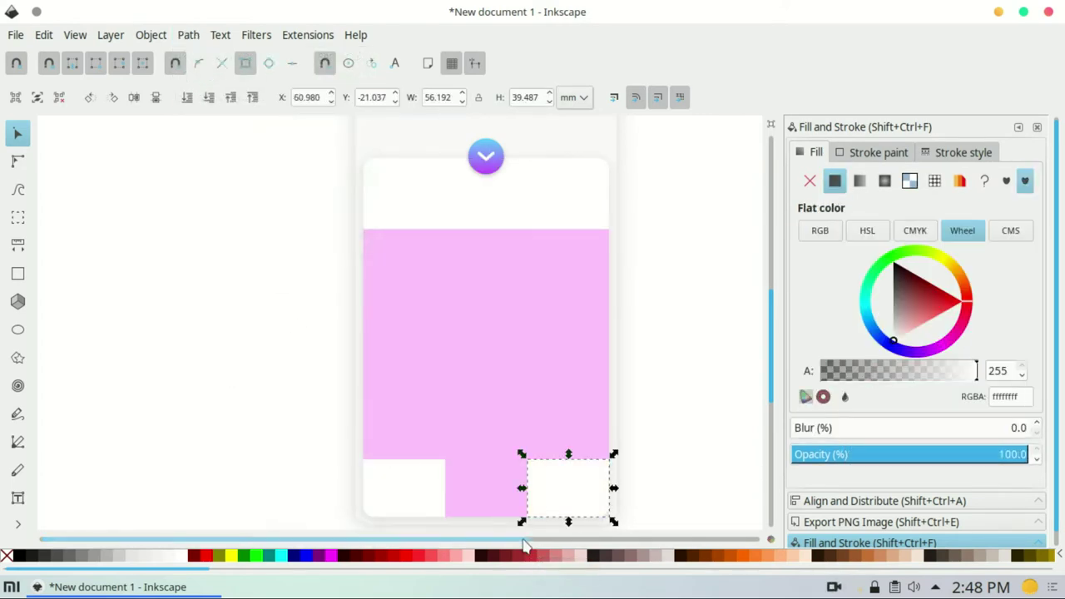
Step: Fill the bottom-left and bottom-right squares salmon red, then ungroup the chevron from its circle
{"action": "left_click", "coordinate": [672, 464]}
{"action": "left_click", "coordinate": [559, 477]}
{"action": "left_click", "coordinate": [434, 478], "text": "shift"}
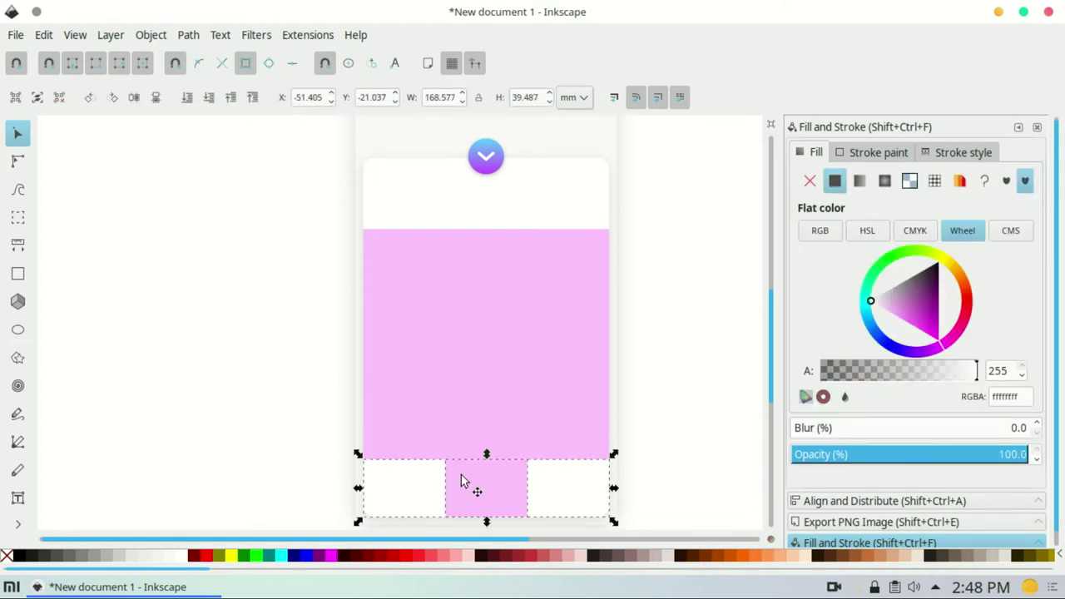
{"action": "left_click", "coordinate": [508, 442], "text": "shift"}
{"action": "left_click", "coordinate": [550, 374], "text": "shift"}
{"action": "left_click", "coordinate": [566, 487]}
{"action": "left_click", "coordinate": [429, 491], "text": "shift"}
{"action": "left_click", "coordinate": [447, 555]}
{"action": "left_click", "coordinate": [252, 383]}
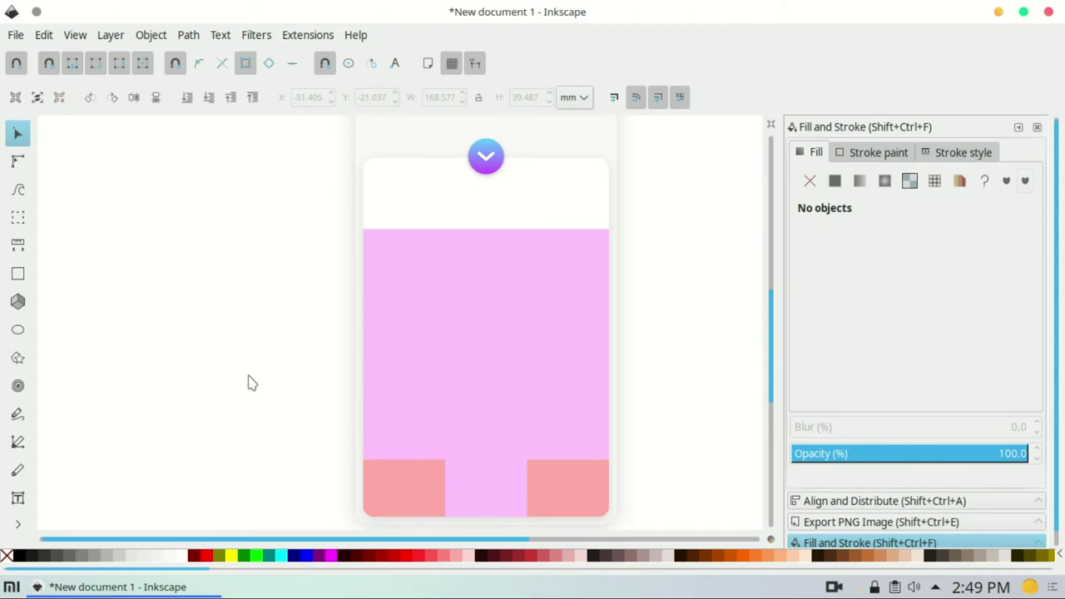
{"action": "right_click", "coordinate": [486, 157]}
{"action": "left_click", "coordinate": [562, 554]}
Step: Centre the white chevron in the bottom-right salmon square and rotate it 90° to point left
{"action": "left_click", "coordinate": [493, 158]}
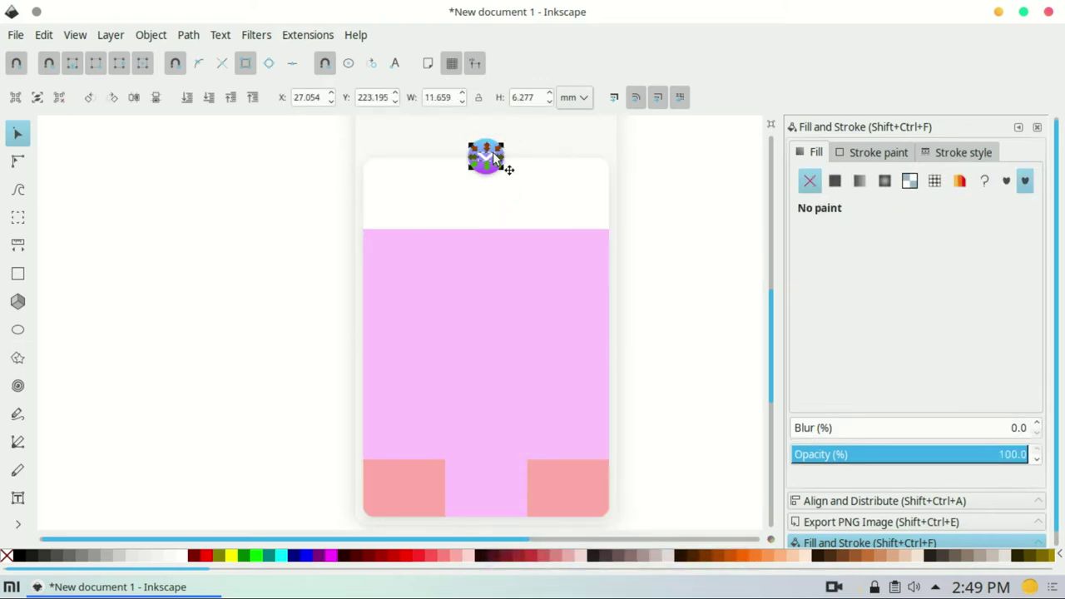
{"action": "left_click", "coordinate": [566, 486]}
{"action": "left_click", "coordinate": [832, 501]}
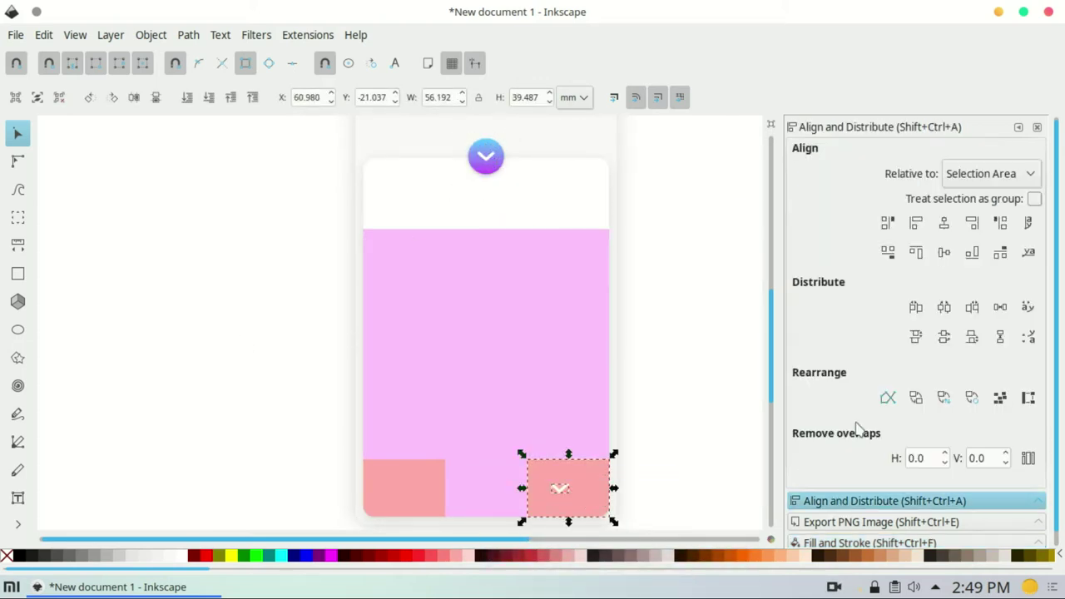
{"action": "left_click", "coordinate": [944, 251]}
{"action": "left_click", "coordinate": [575, 489]}
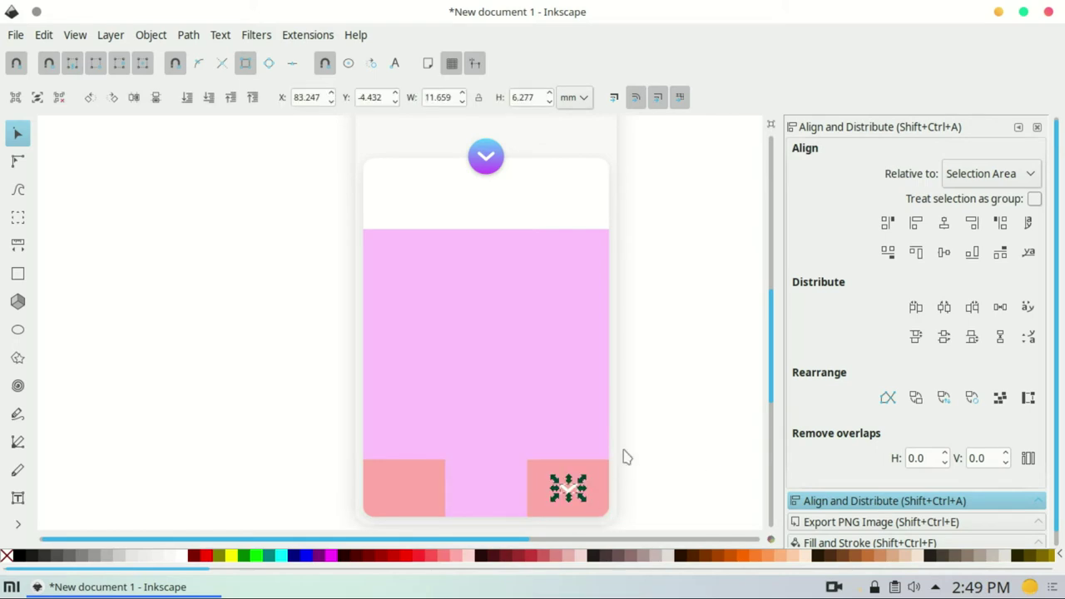
{"action": "key", "text": "ctrl+bracketright"}
{"action": "left_click", "coordinate": [573, 493]}
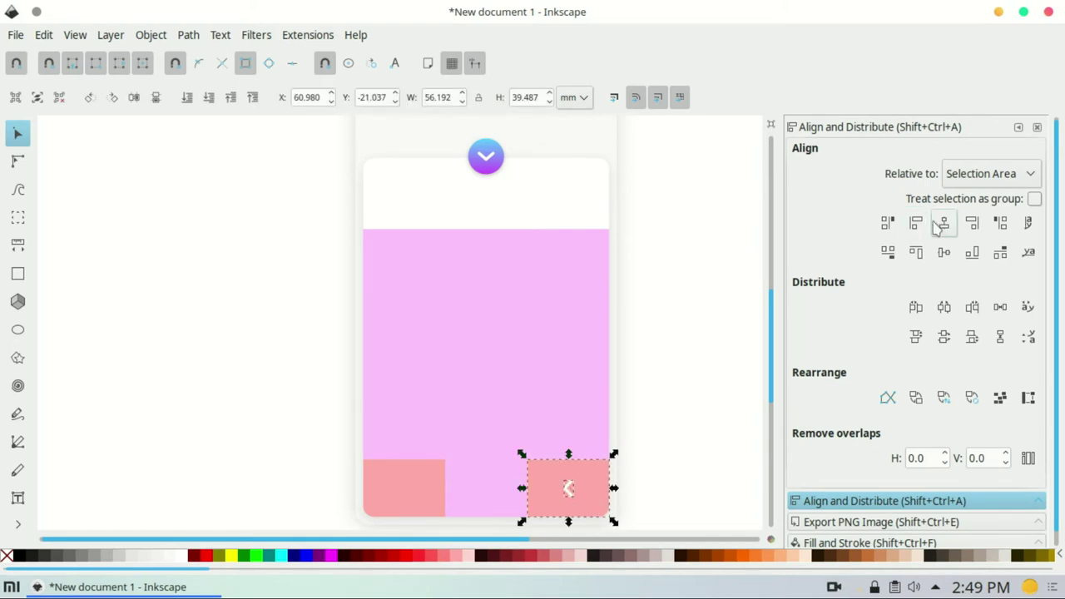
{"action": "left_click", "coordinate": [691, 449]}
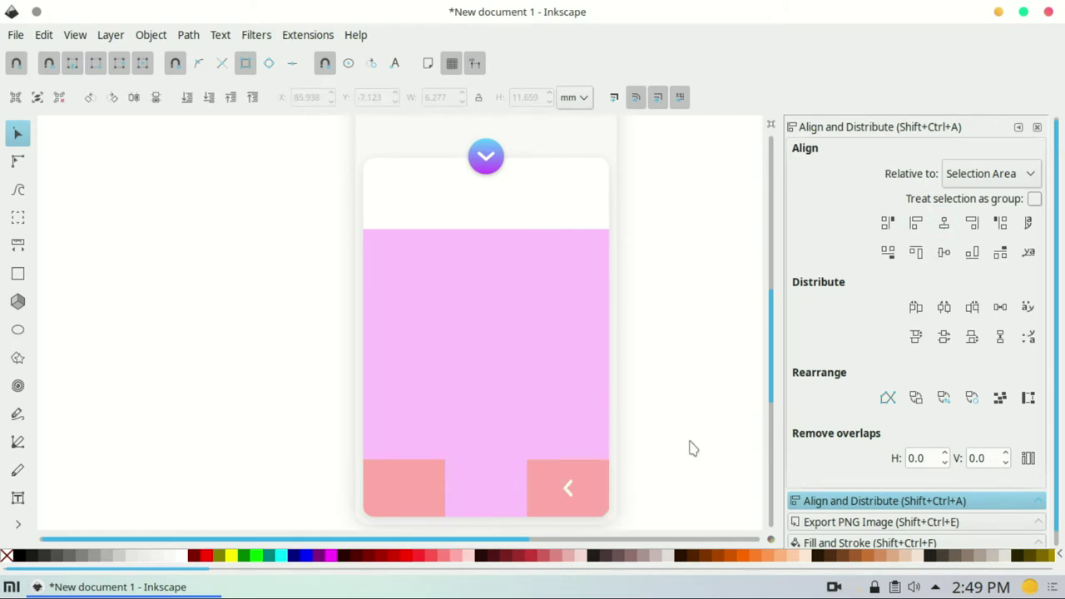
Step: Set the Text tool font to Advent Pro with Normal weight
{"action": "left_click", "coordinate": [17, 497]}
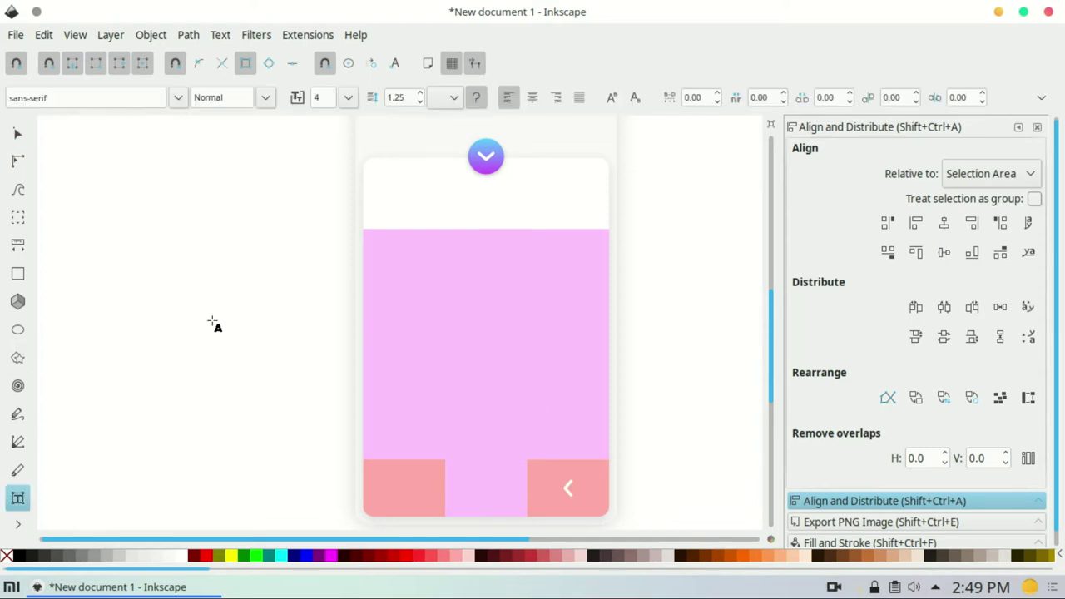
{"action": "left_click", "coordinate": [178, 97]}
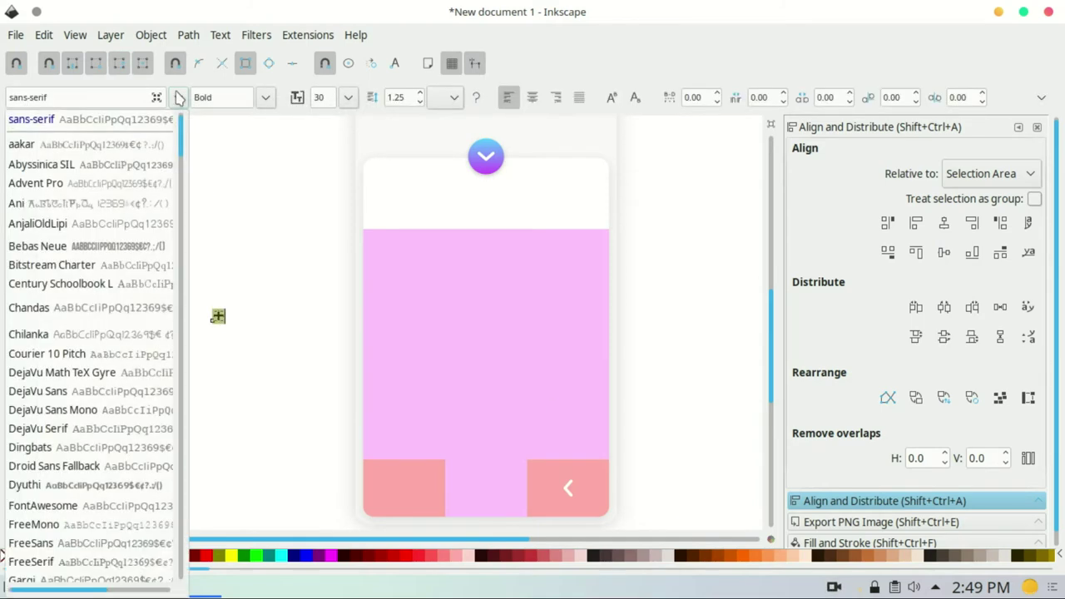
{"action": "scroll", "coordinate": [175, 471], "scroll_direction": "up", "scroll_amount": 5}
{"action": "mouse_move", "coordinate": [180, 519]}
{"action": "left_mouse_down"}
{"action": "mouse_move", "coordinate": [193, 441]}
{"action": "mouse_move", "coordinate": [176, 114]}
{"action": "left_mouse_up"}
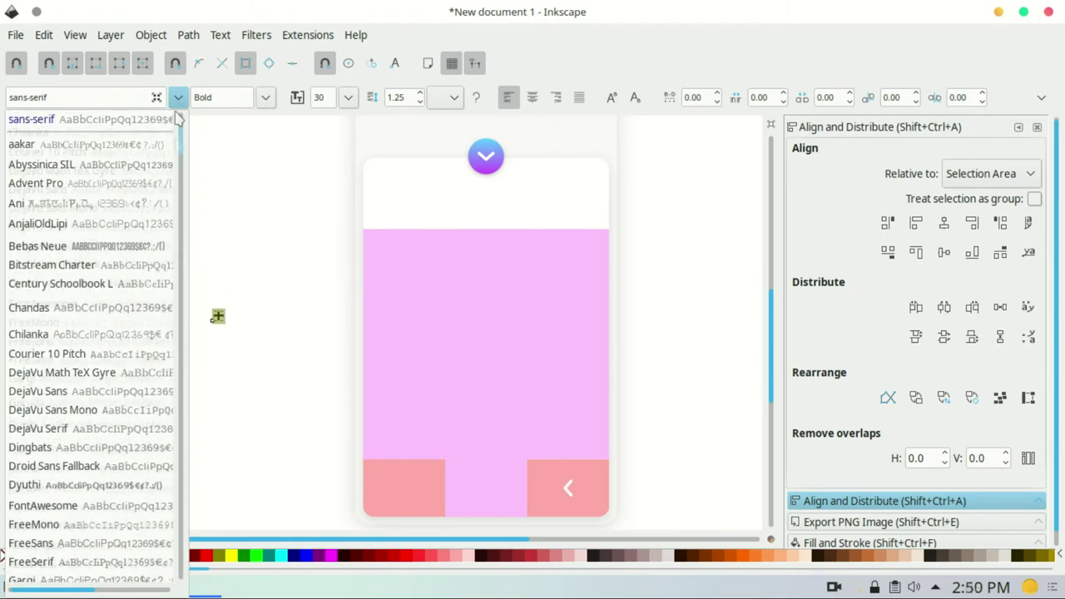
{"action": "left_click", "coordinate": [138, 183]}
{"action": "left_click", "coordinate": [264, 98]}
{"action": "left_click", "coordinate": [250, 194]}
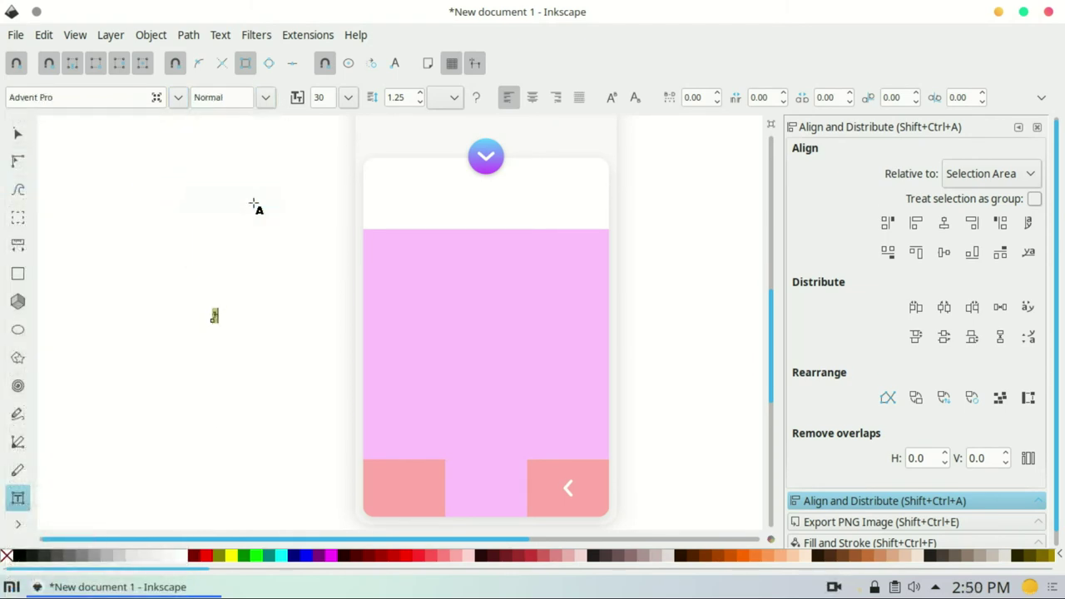
Step: Nudge the plus symbol up, duplicate it, and edit the copy into an asterisk
{"action": "left_click", "coordinate": [17, 133]}
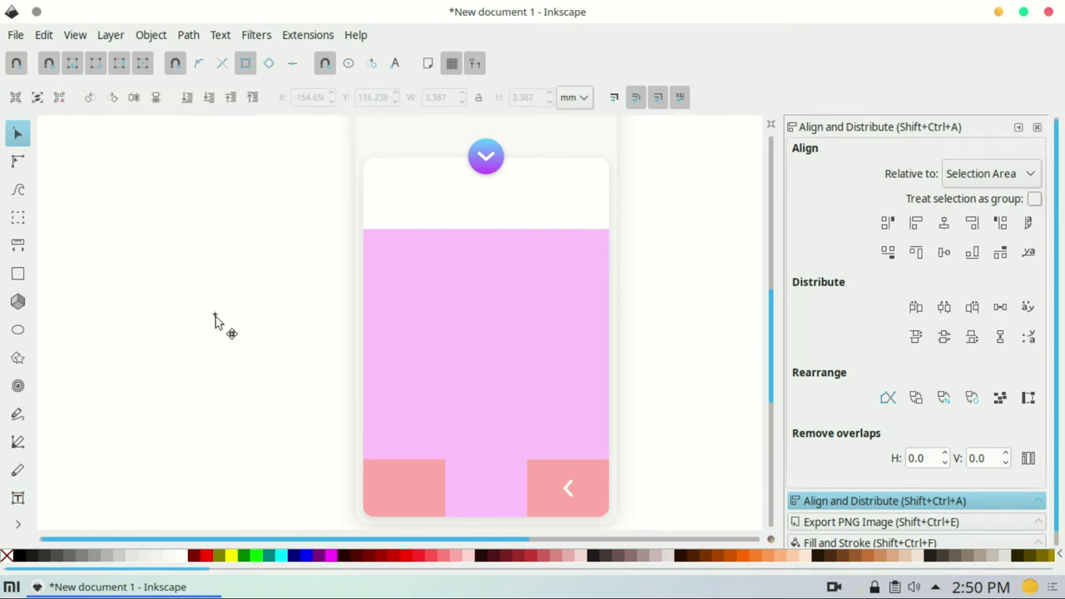
{"action": "left_click", "coordinate": [215, 322]}
{"action": "left_click_drag", "start_coordinate": [214, 311], "coordinate": [214, 307]}
{"action": "left_click", "coordinate": [418, 488], "text": "shift"}
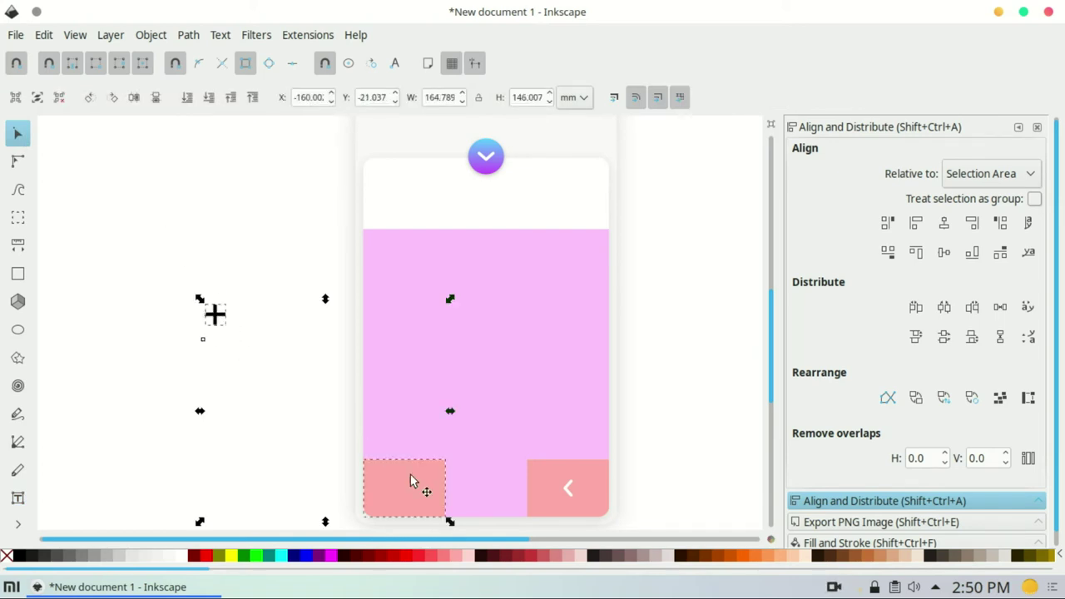
{"action": "left_click", "coordinate": [198, 316]}
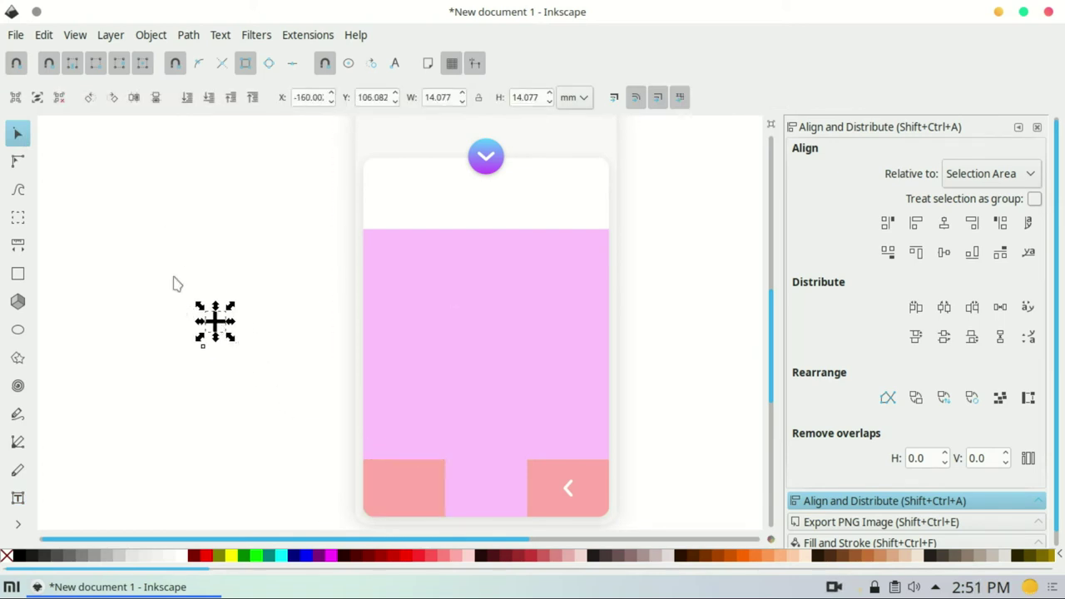
{"action": "key", "text": "t"}
{"action": "key", "text": "ctrl+a"}
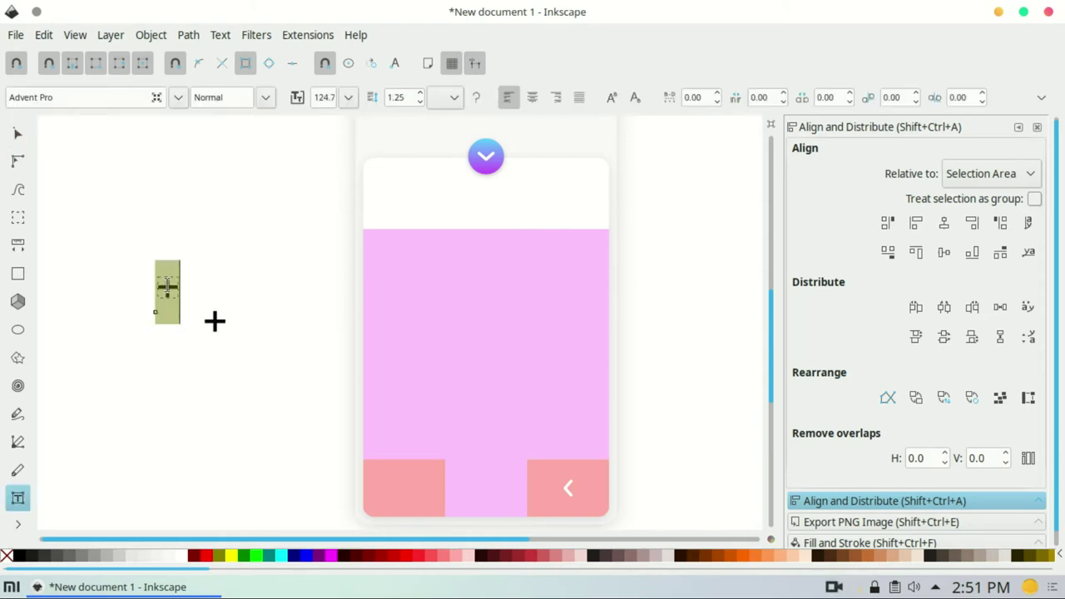
{"action": "type", "text": "#"}
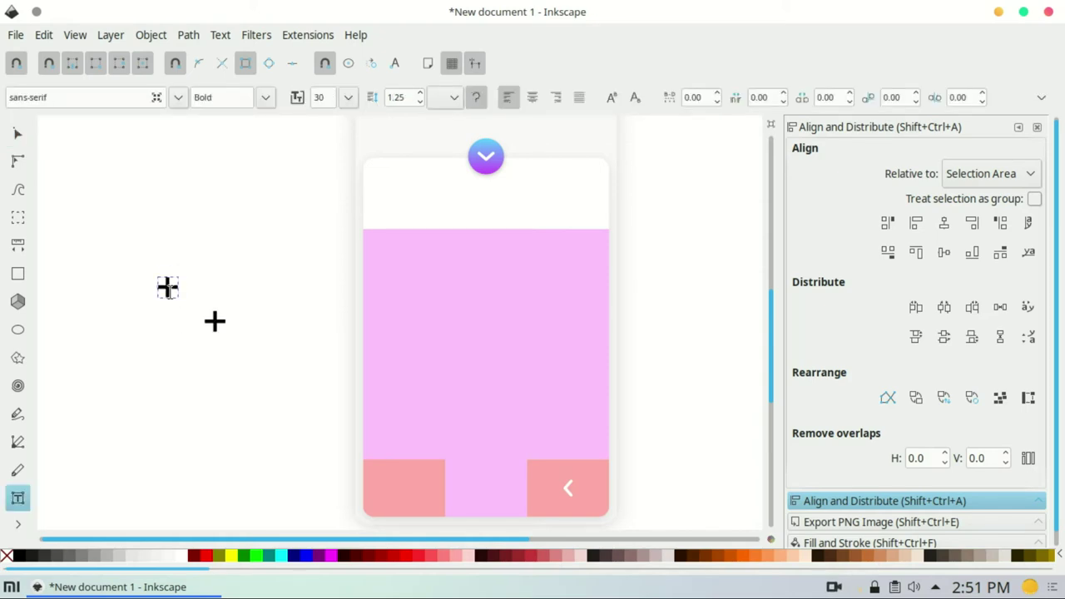
{"action": "key", "text": "ctrl+a"}
{"action": "type", "text": "*"}
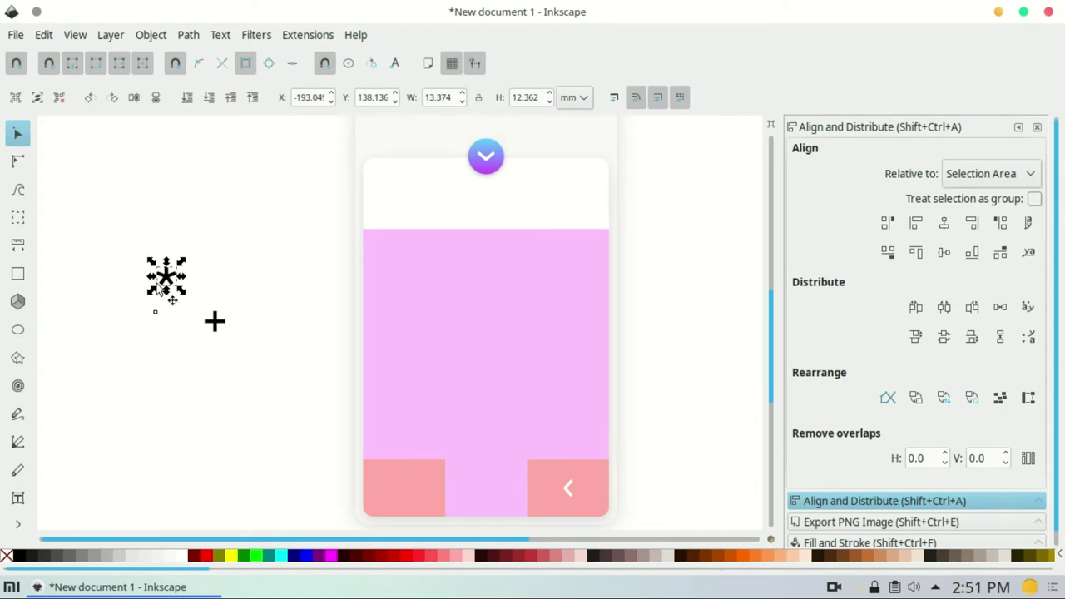
Step: Duplicate the asterisk into a hash and drag the plus into the bottom-left salmon block
{"action": "key", "text": "ctrl+d"}
{"action": "left_click_drag", "start_coordinate": [158, 287], "coordinate": [215, 266]}
{"action": "double_click", "coordinate": [215, 265]}
{"action": "key", "text": "BackSpace"}
{"action": "type", "text": "#"}
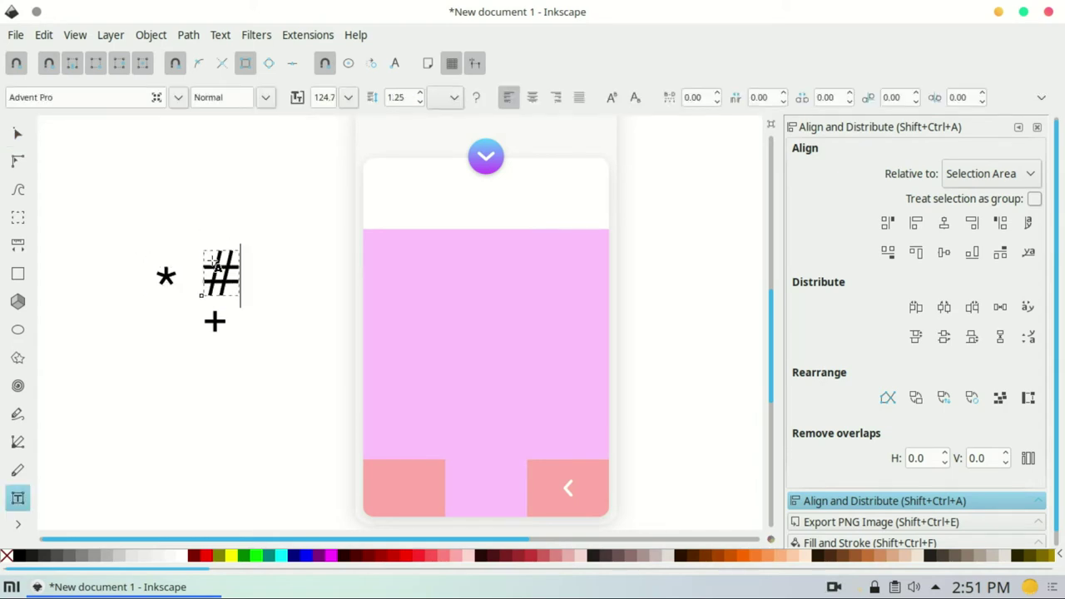
{"action": "key", "text": "F1"}
{"action": "left_click_drag", "start_coordinate": [215, 321], "coordinate": [403, 488]}
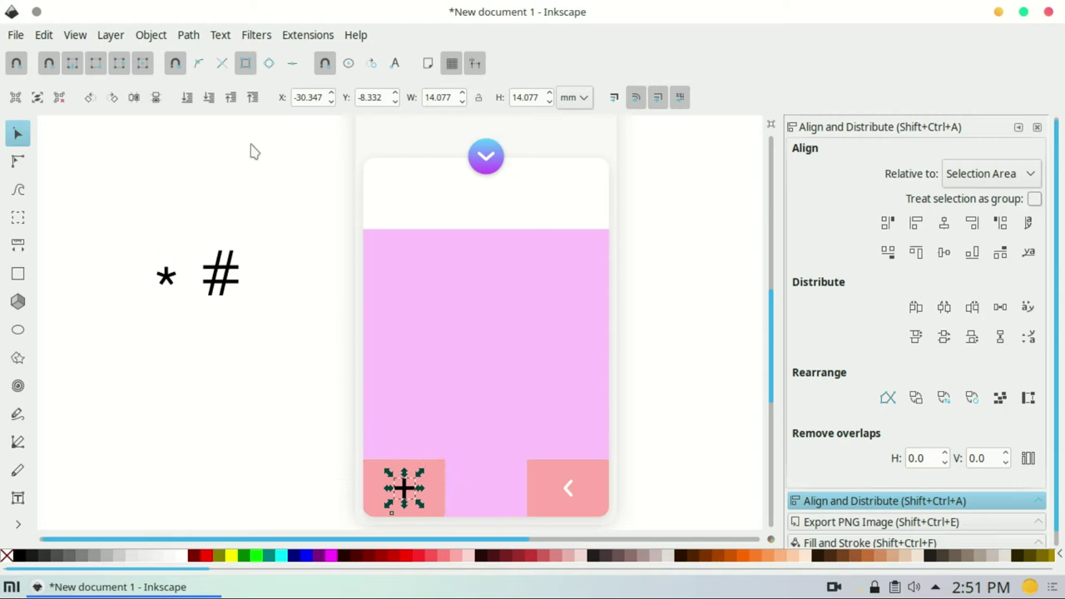
Step: Resize the hash and move the asterisk into the row above the plus block
{"action": "left_click", "coordinate": [226, 277]}
{"action": "left_click_drag", "start_coordinate": [243, 297], "coordinate": [589, 457]}
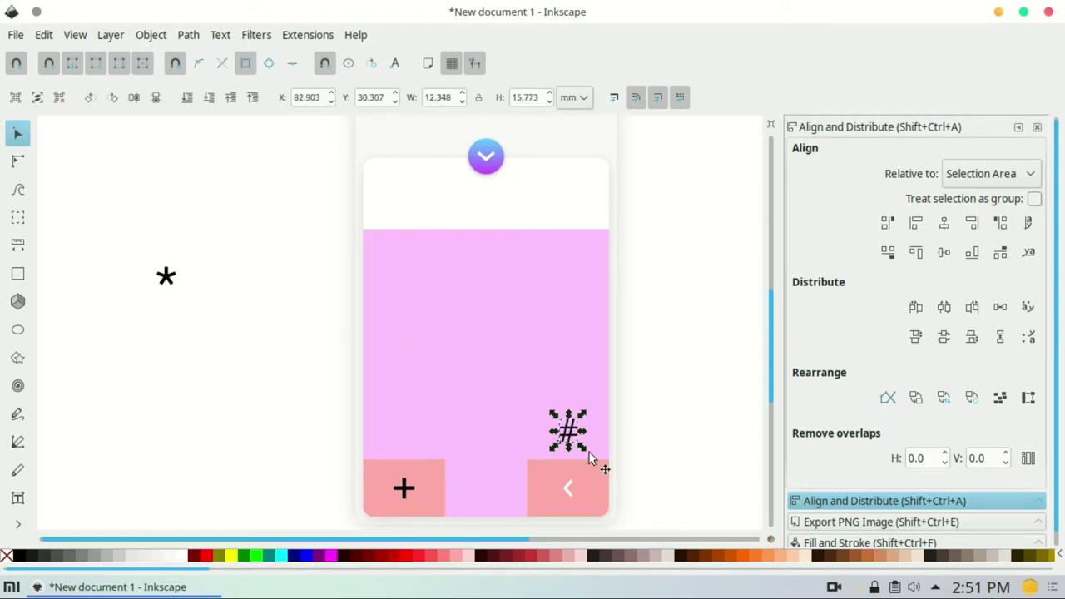
{"action": "left_click_drag", "start_coordinate": [176, 280], "coordinate": [411, 441]}
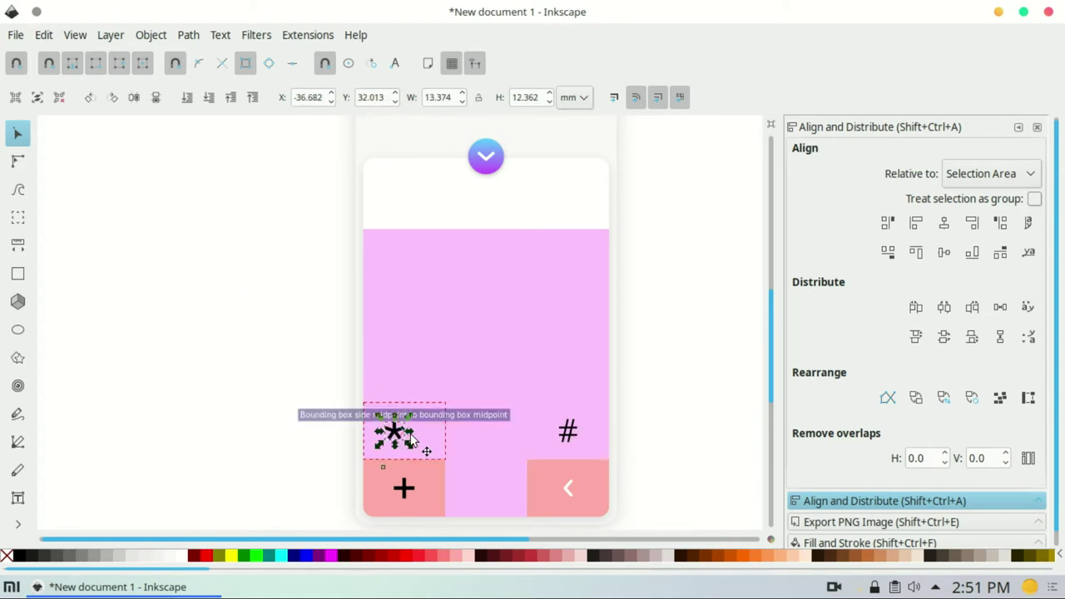
{"action": "left_click", "coordinate": [189, 292]}
{"action": "left_click", "coordinate": [411, 486]}
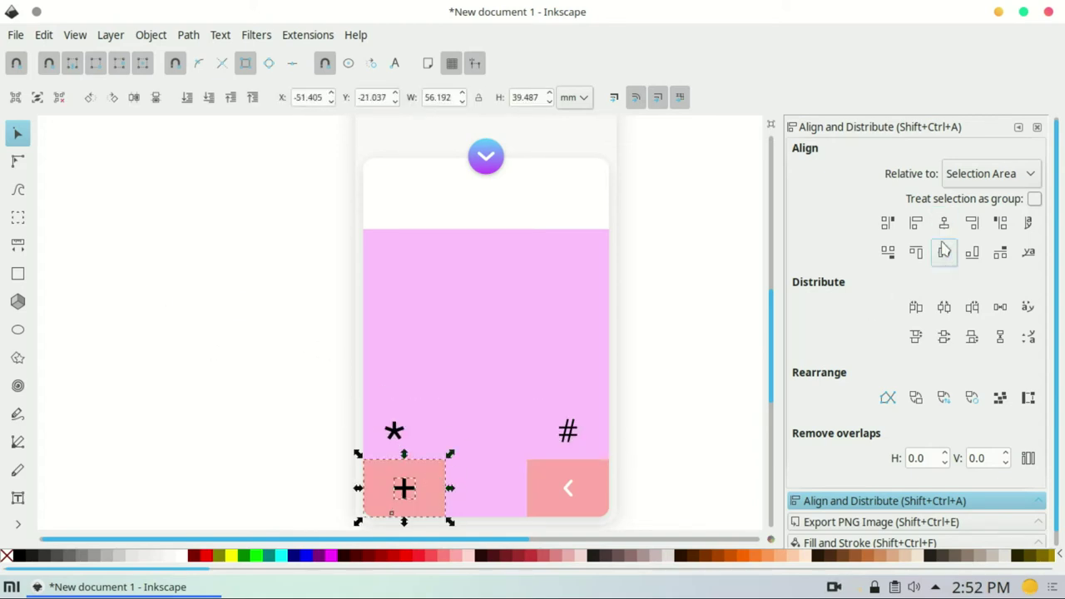
{"action": "key", "text": "Tab"}
{"action": "key", "text": "Tab"}
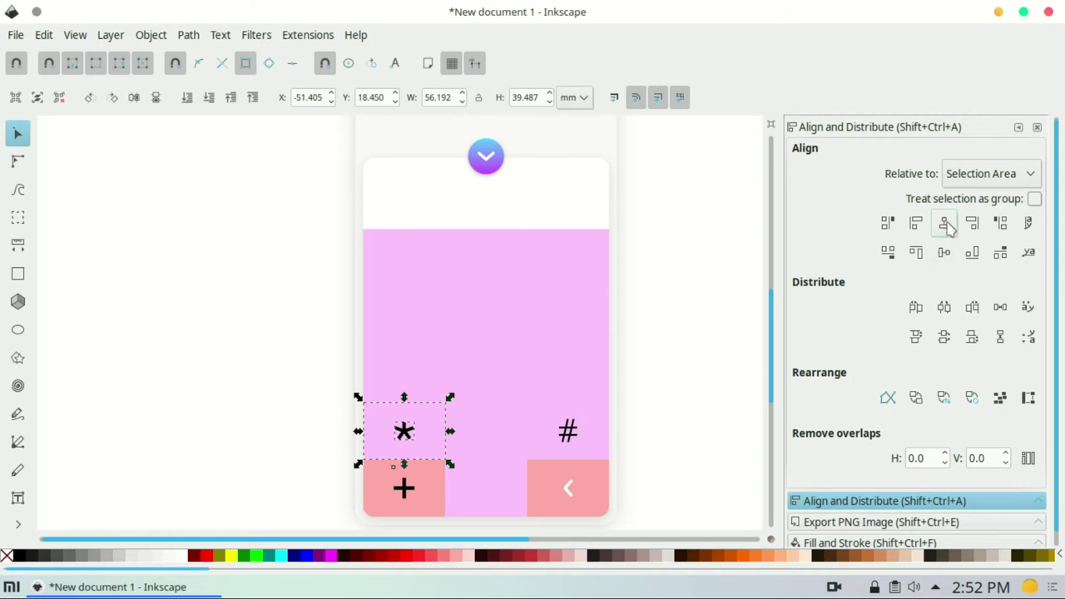
{"action": "left_click", "coordinate": [657, 327]}
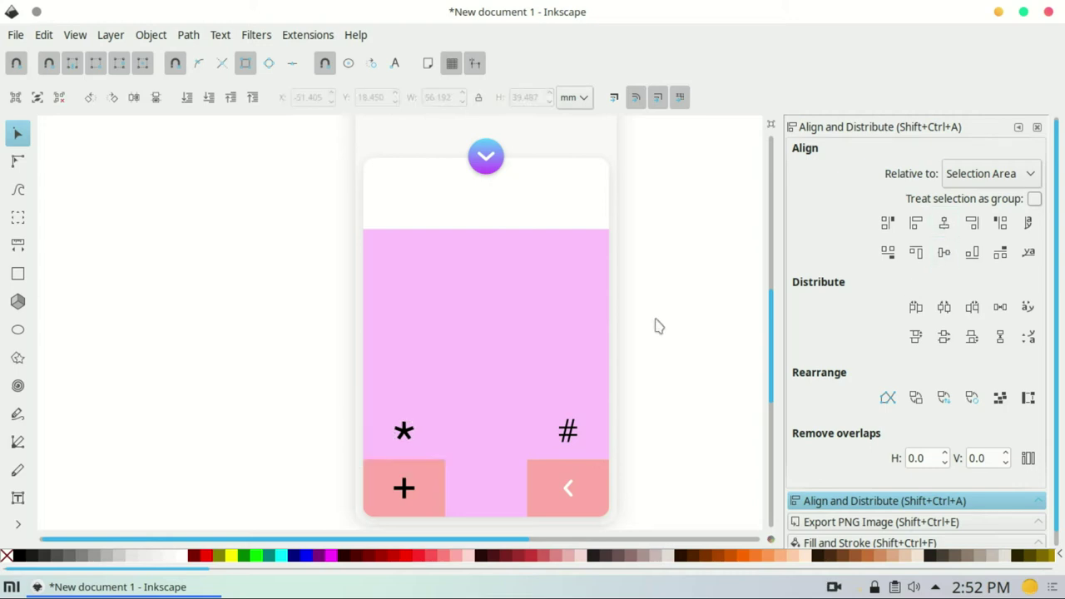
Step: Duplicate the # glyph, place the copy between * and #, and edit it into 0
{"action": "left_click", "coordinate": [569, 441]}
{"action": "key", "text": "ctrl+d"}
{"action": "left_click_drag", "start_coordinate": [568, 441], "coordinate": [486, 441]}
{"action": "double_click", "coordinate": [487, 433]}
{"action": "type", "text": "0"}
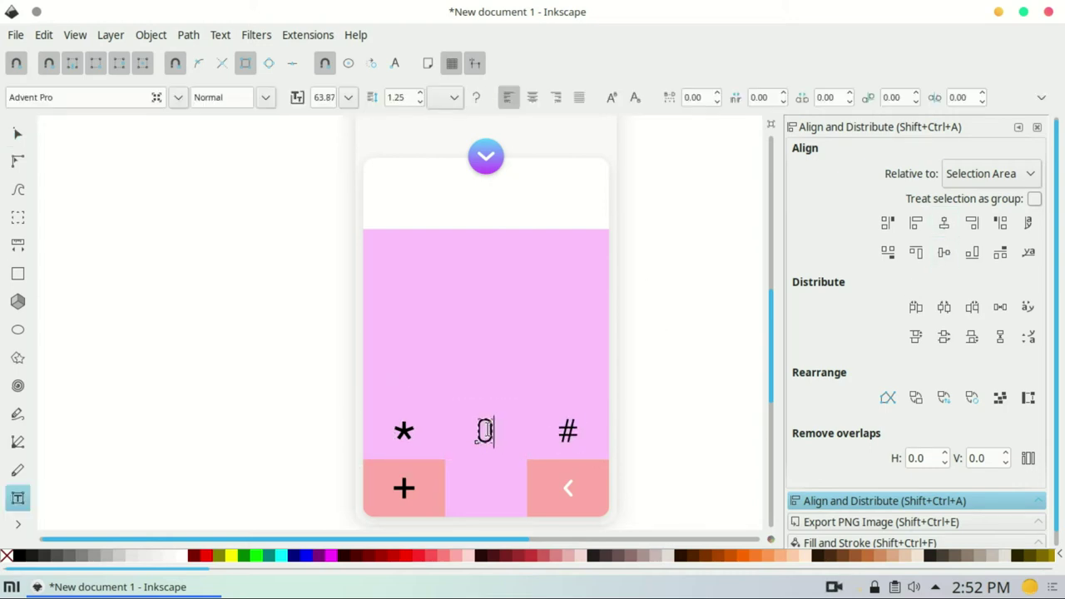
Step: Copy the 0 into the row above the * and change it to 1
{"action": "key", "text": "Escape"}
{"action": "left_click", "coordinate": [18, 133]}
{"action": "scroll", "coordinate": [345, 525], "scroll_direction": "down", "scroll_amount": 5}
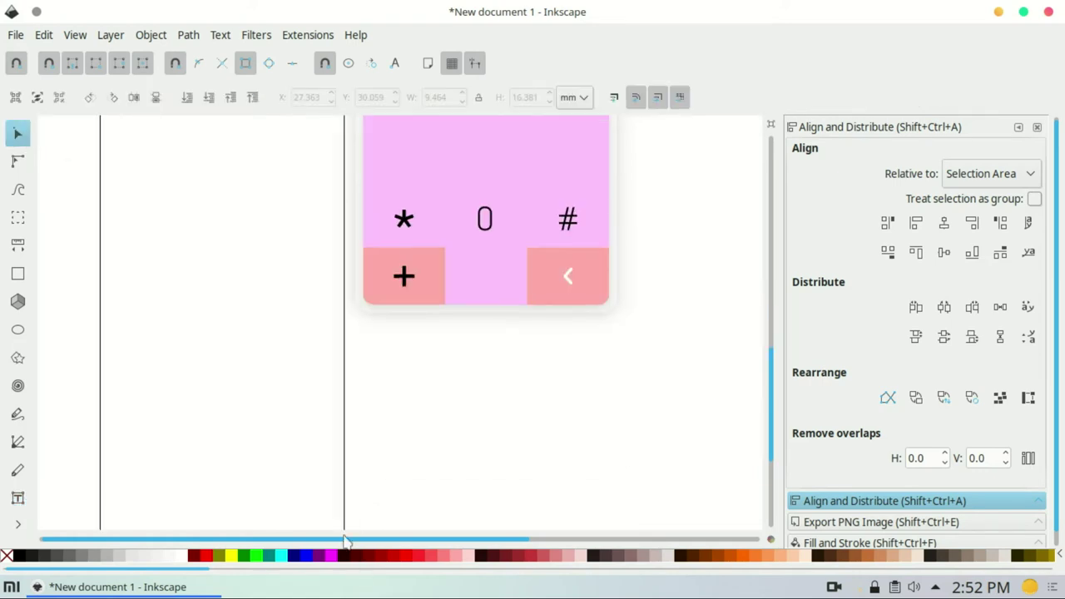
{"action": "scroll", "coordinate": [337, 500], "scroll_direction": "up", "scroll_amount": 5}
{"action": "left_click", "coordinate": [485, 437]}
{"action": "left_click_drag", "start_coordinate": [491, 441], "coordinate": [400, 381]}
{"action": "double_click", "coordinate": [404, 379]}
{"action": "type", "text": "1"}
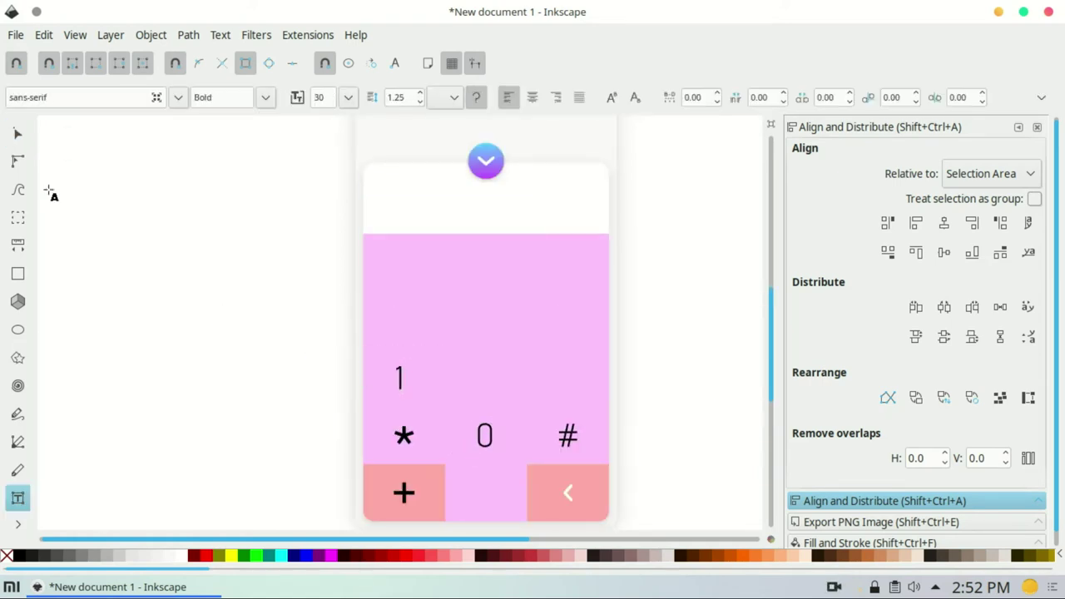
Step: Add 2 above the 0 and 3 above the # from duplicated 0 glyphs
{"action": "left_click", "coordinate": [17, 133]}
{"action": "left_click", "coordinate": [484, 436]}
{"action": "key", "text": "ctrl+d"}
{"action": "mouse_move", "coordinate": [484, 436]}
{"action": "left_mouse_down"}
{"action": "mouse_move", "coordinate": [487, 375]}
{"action": "mouse_move", "coordinate": [482, 385]}
{"action": "mouse_move", "coordinate": [491, 385]}
{"action": "left_mouse_up"}
{"action": "double_click", "coordinate": [492, 379]}
{"action": "key", "text": "BackSpace"}
{"action": "type", "text": "2"}
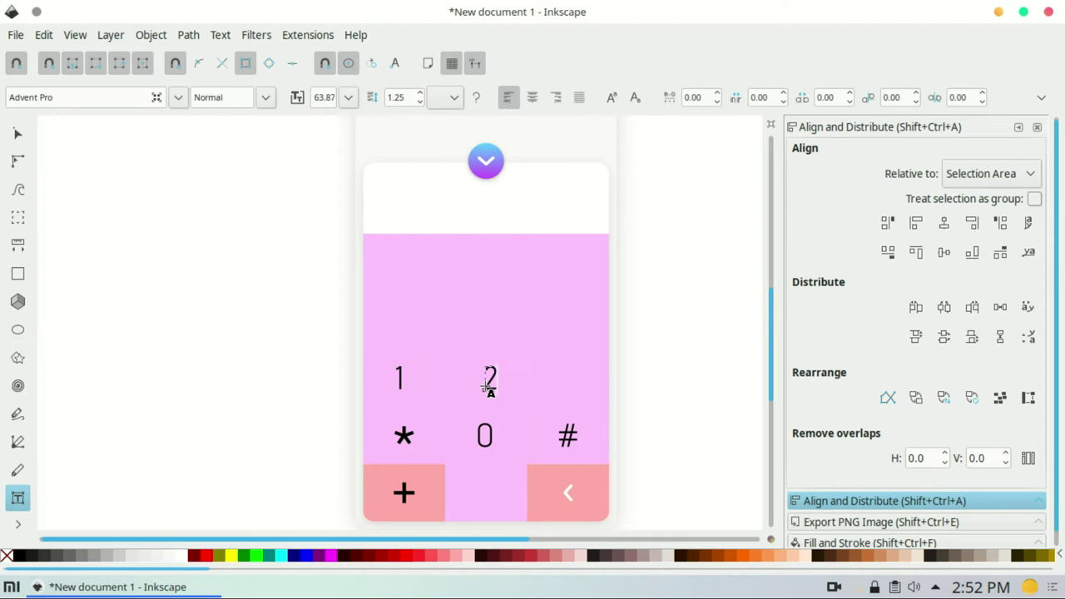
{"action": "key", "text": "Escape"}
{"action": "mouse_move", "coordinate": [485, 435]}
{"action": "left_mouse_down"}
{"action": "mouse_move", "coordinate": [576, 376]}
{"action": "mouse_move", "coordinate": [566, 379]}
{"action": "left_mouse_up"}
{"action": "double_click", "coordinate": [566, 378]}
{"action": "type", "text": "3"}
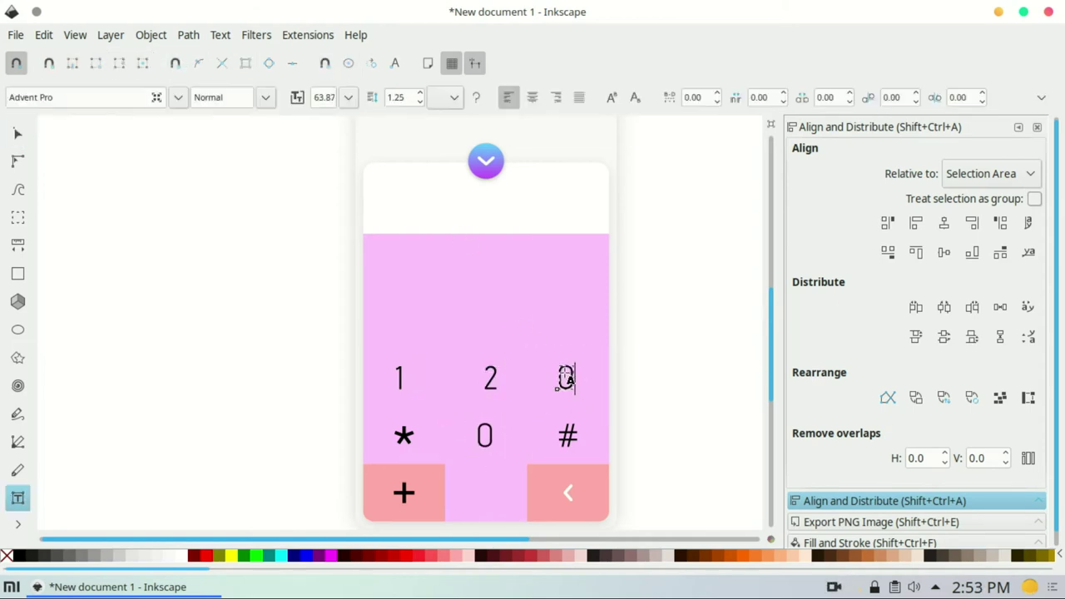
{"action": "key", "text": "Escape"}
Step: Copy 0 glyphs up into the two upper keypad rows
{"action": "left_click", "coordinate": [485, 435]}
{"action": "mouse_move", "coordinate": [485, 435]}
{"action": "left_mouse_down"}
{"action": "mouse_move", "coordinate": [405, 331]}
{"action": "mouse_move", "coordinate": [533, 338]}
{"action": "mouse_move", "coordinate": [565, 329]}
{"action": "mouse_move", "coordinate": [409, 273]}
{"action": "left_mouse_up"}
{"action": "key", "text": "ctrl+d"}
{"action": "key", "text": "ctrl+d"}
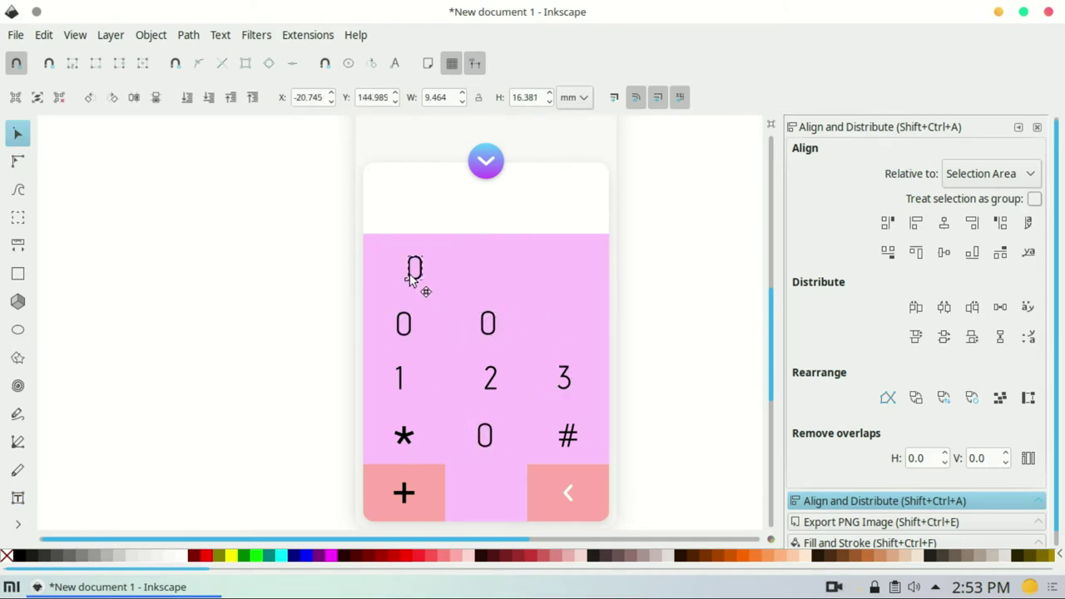
{"action": "key", "text": "ctrl+z"}
{"action": "left_click", "coordinate": [564, 329]}
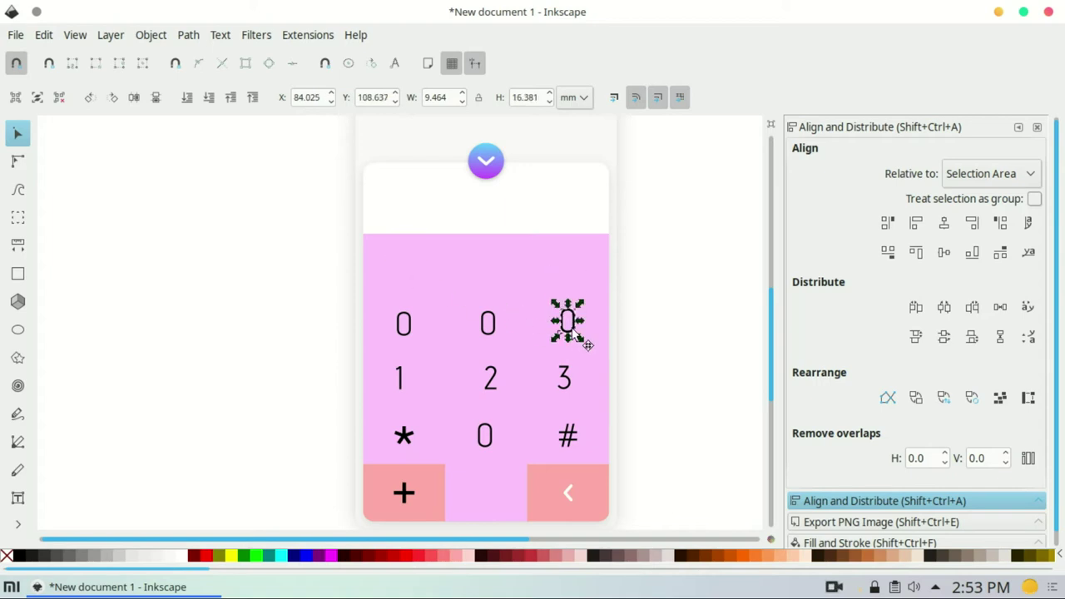
{"action": "key", "text": "ctrl+d"}
{"action": "left_click_drag", "start_coordinate": [574, 333], "coordinate": [416, 280]}
{"action": "left_click", "coordinate": [411, 280]}
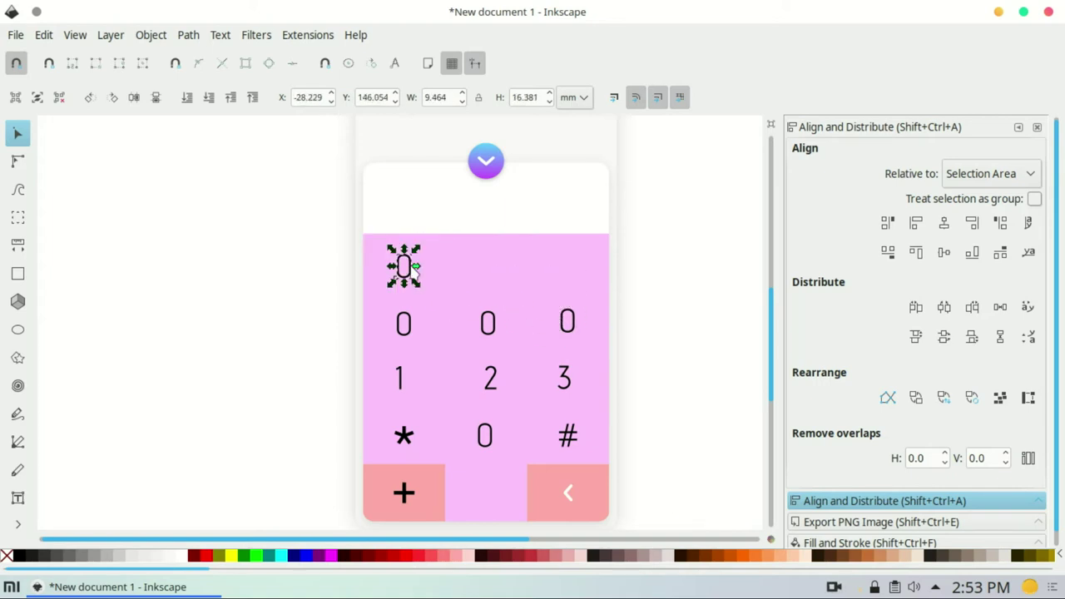
{"action": "left_click", "coordinate": [416, 285]}
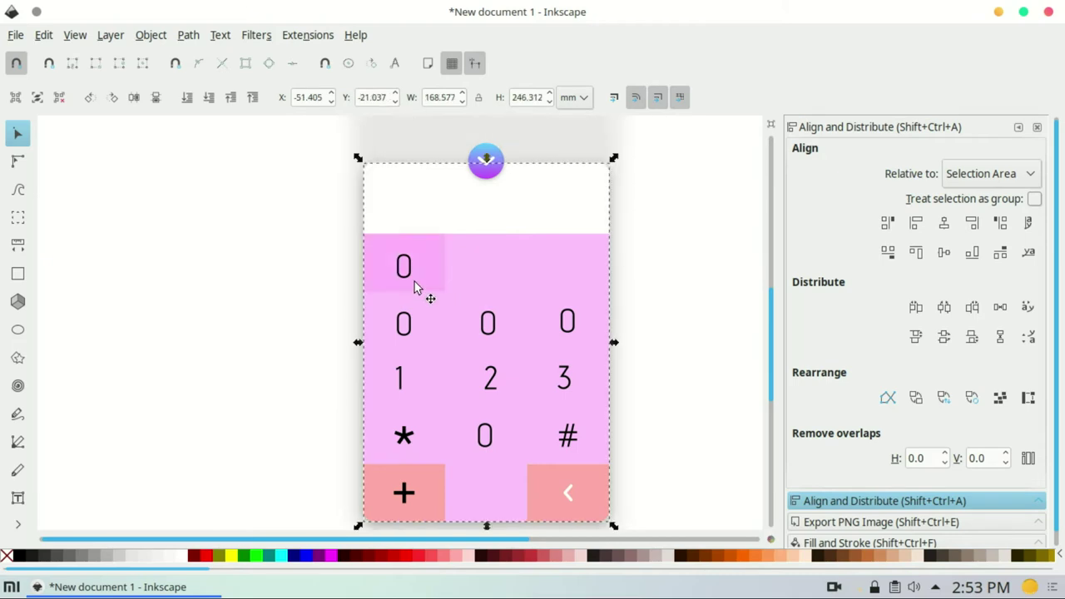
Step: Move a 0 glyph from the top-left cell into the top-middle cell
{"action": "scroll", "coordinate": [271, 319], "scroll_direction": "up", "scroll_amount": 1}
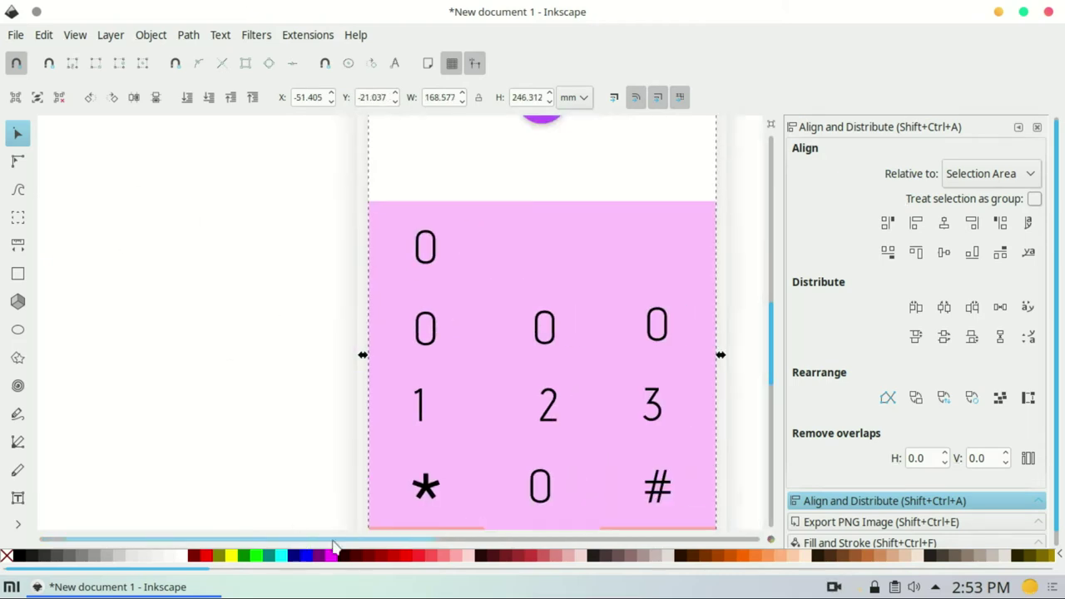
{"action": "scroll", "coordinate": [375, 262], "scroll_direction": "right", "scroll_amount": 5}
{"action": "left_click", "coordinate": [279, 250]}
{"action": "left_click", "coordinate": [286, 255], "text": "alt"}
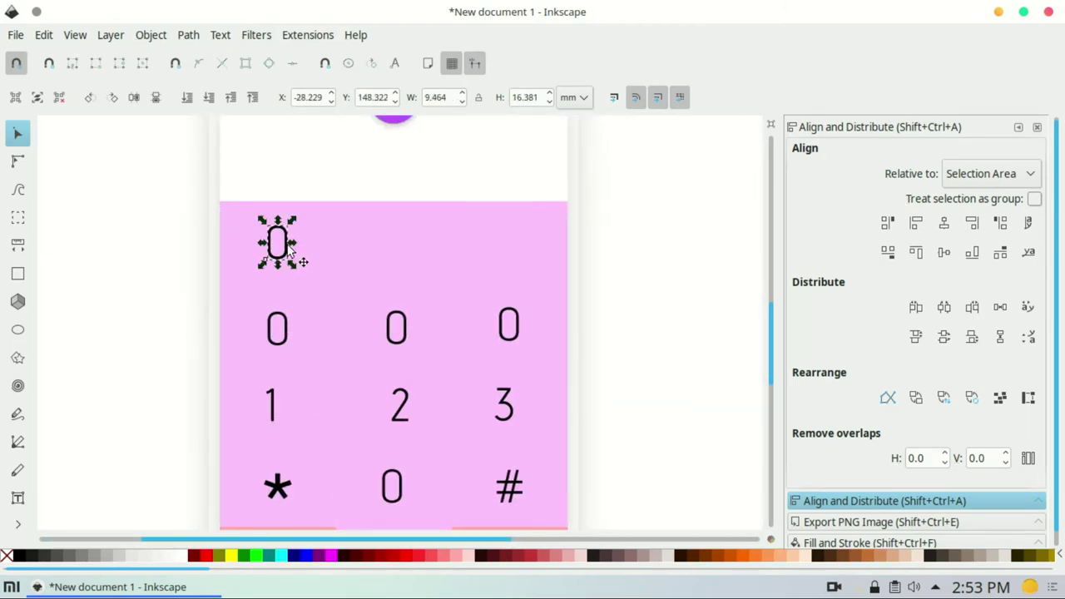
{"action": "left_click", "coordinate": [286, 255], "text": "alt"}
{"action": "left_click", "coordinate": [315, 263], "text": "alt"}
{"action": "left_click_drag", "start_coordinate": [283, 263], "coordinate": [520, 263]}
Step: Edit the remaining copied digits into 4, 6 and 9
{"action": "double_click", "coordinate": [279, 329]}
{"action": "key", "text": "BackSpace"}
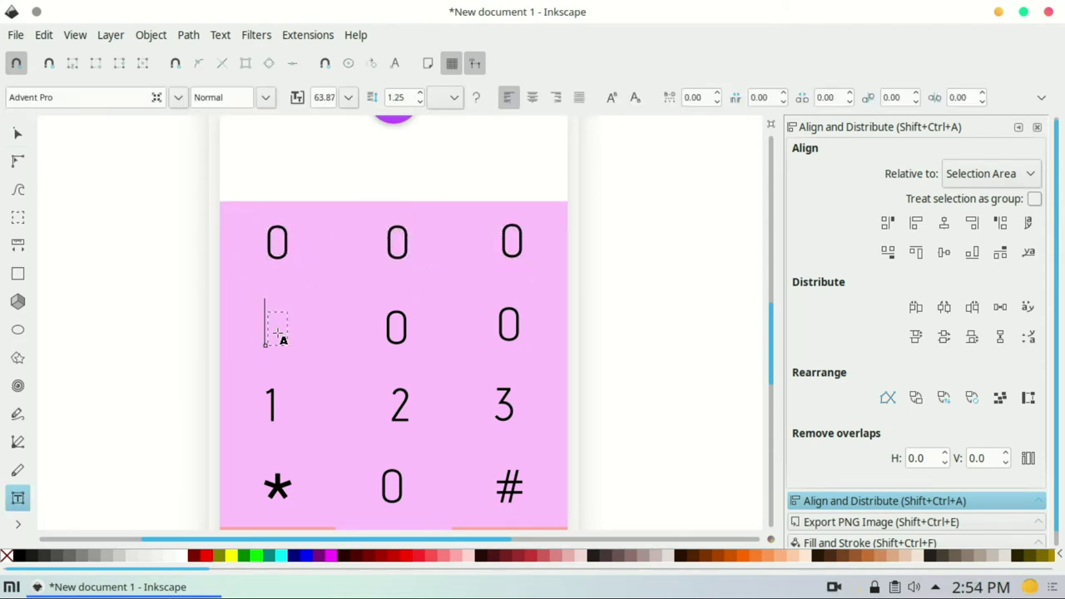
{"action": "type", "text": "4"}
{"action": "key", "text": "Tab"}
{"action": "type", "text": "5"}
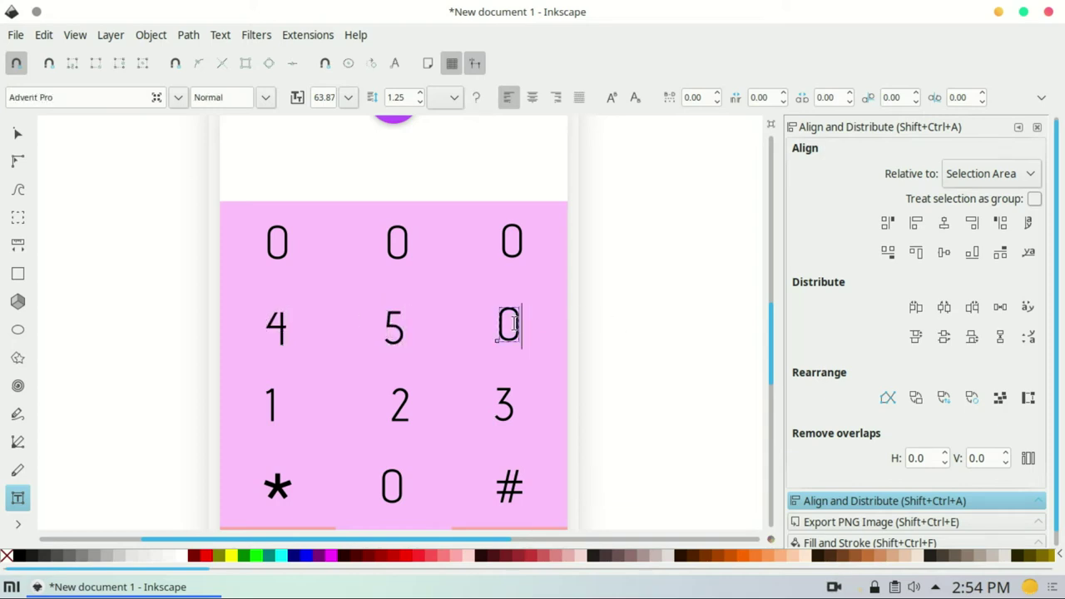
{"action": "key", "text": "BackSpace"}
{"action": "type", "text": "6"}
{"action": "key", "text": "Tab"}
{"action": "type", "text": "8"}
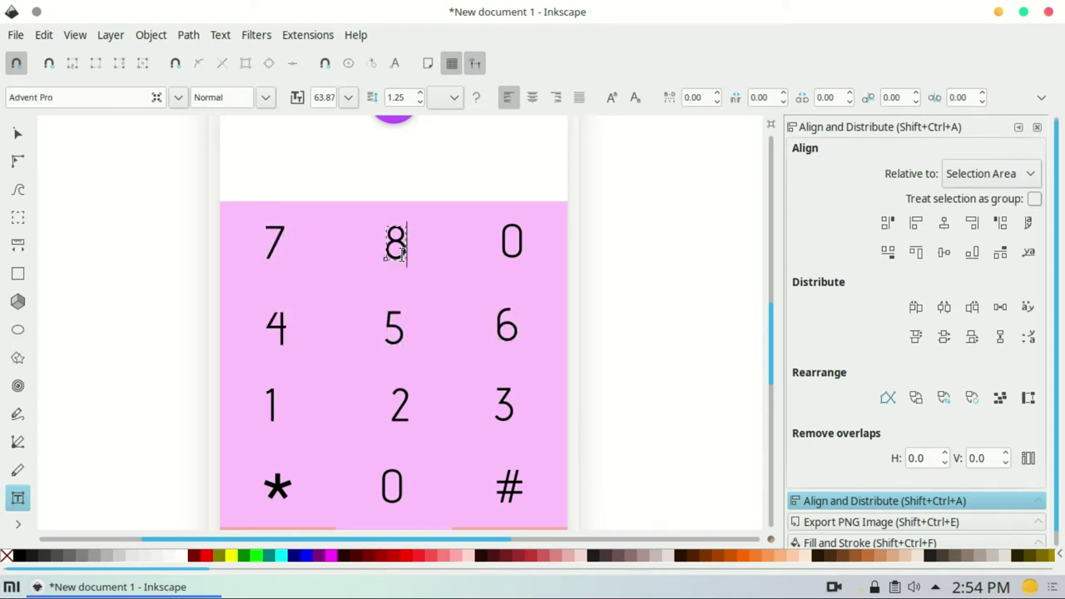
{"action": "key", "text": "BackSpace"}
Step: Centre the digits 1, 2, 3 and 6 horizontally in their key cells
{"action": "type", "text": "9"}
{"action": "left_click", "coordinate": [18, 133]}
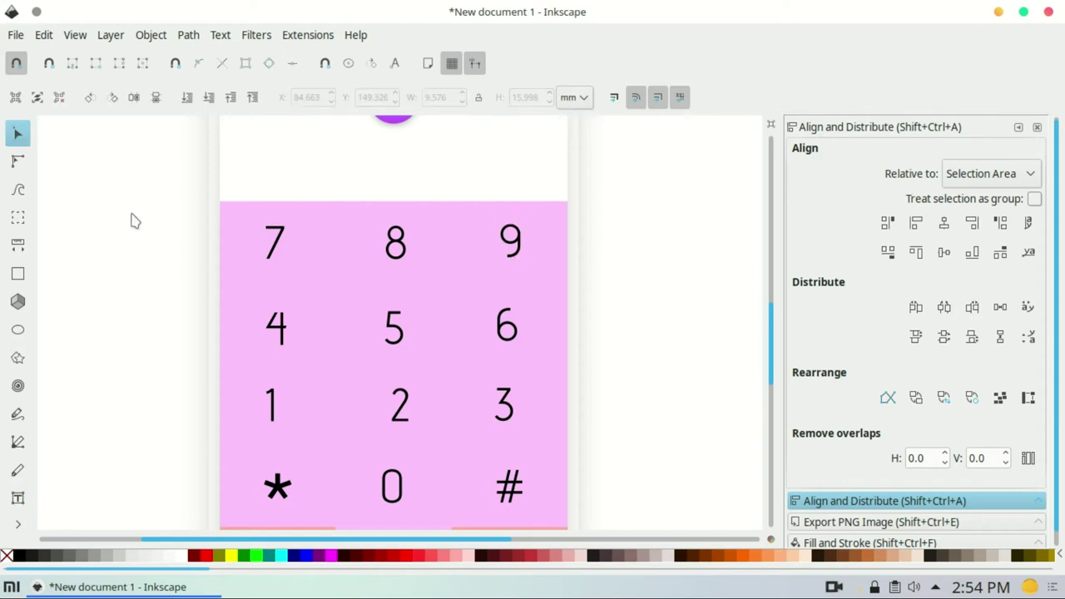
{"action": "scroll", "coordinate": [280, 354], "scroll_direction": "down", "scroll_amount": 2}
{"action": "left_click", "coordinate": [279, 354]}
{"action": "left_click", "coordinate": [944, 222]}
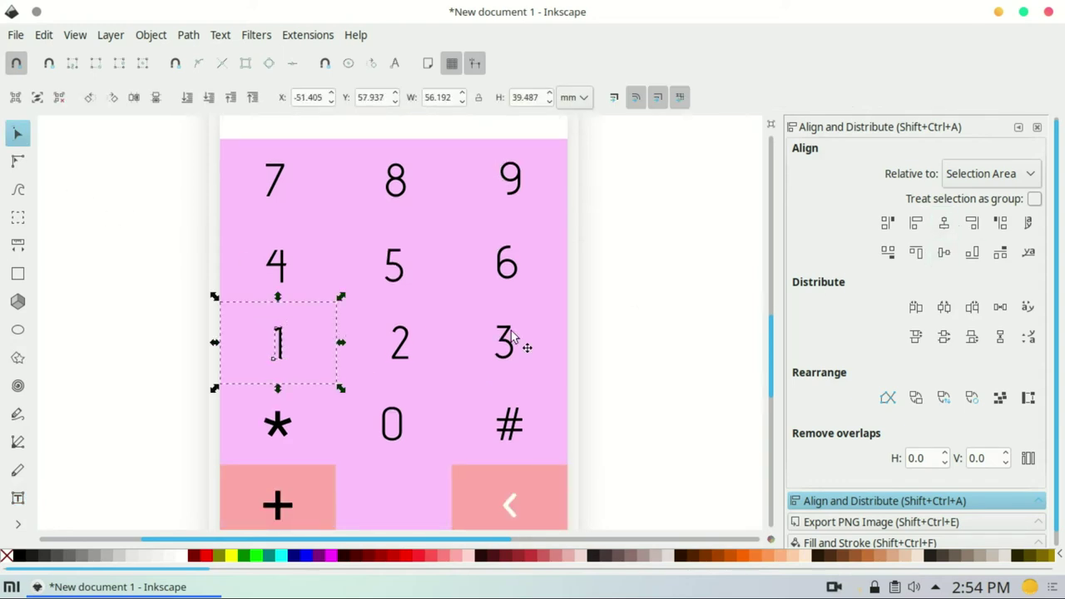
{"action": "left_click", "coordinate": [400, 343]}
{"action": "left_click", "coordinate": [944, 223]}
{"action": "left_click", "coordinate": [503, 342]}
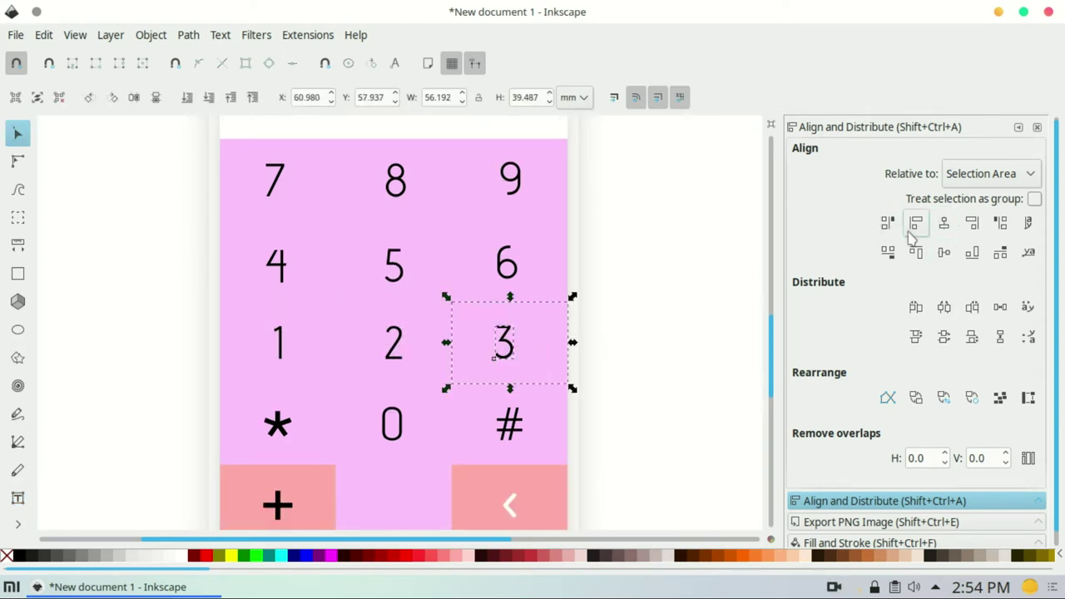
{"action": "left_click", "coordinate": [944, 223]}
{"action": "left_click", "coordinate": [509, 264]}
{"action": "left_click", "coordinate": [944, 222]}
Step: Centre the digits 9, 8, 5 and 7 horizontally in their key cells
{"action": "left_click", "coordinate": [510, 189]}
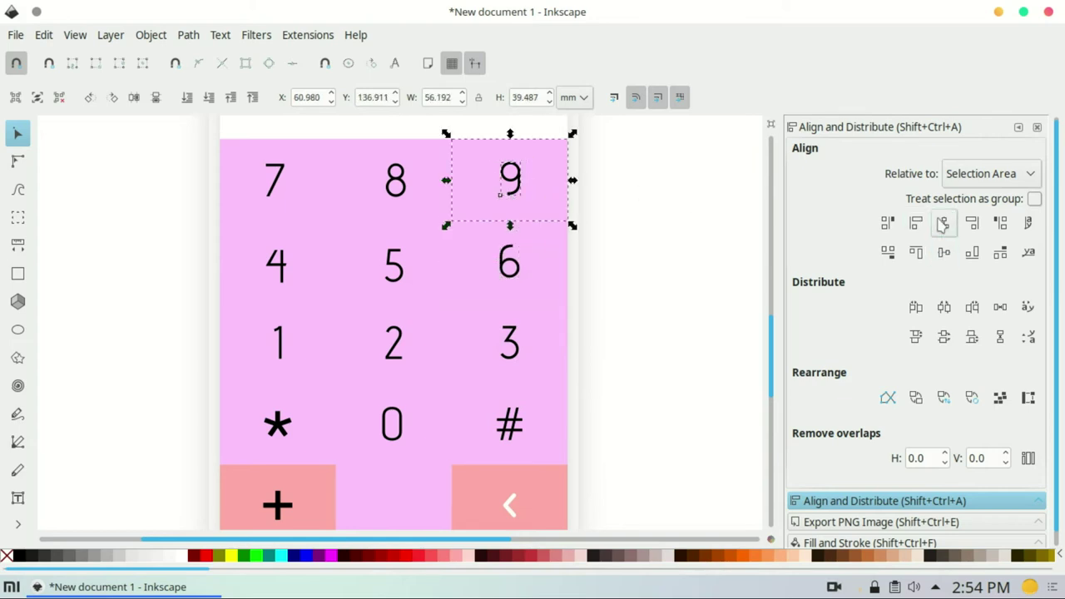
{"action": "left_click", "coordinate": [944, 222]}
{"action": "left_click", "coordinate": [403, 185]}
{"action": "left_click", "coordinate": [944, 222]}
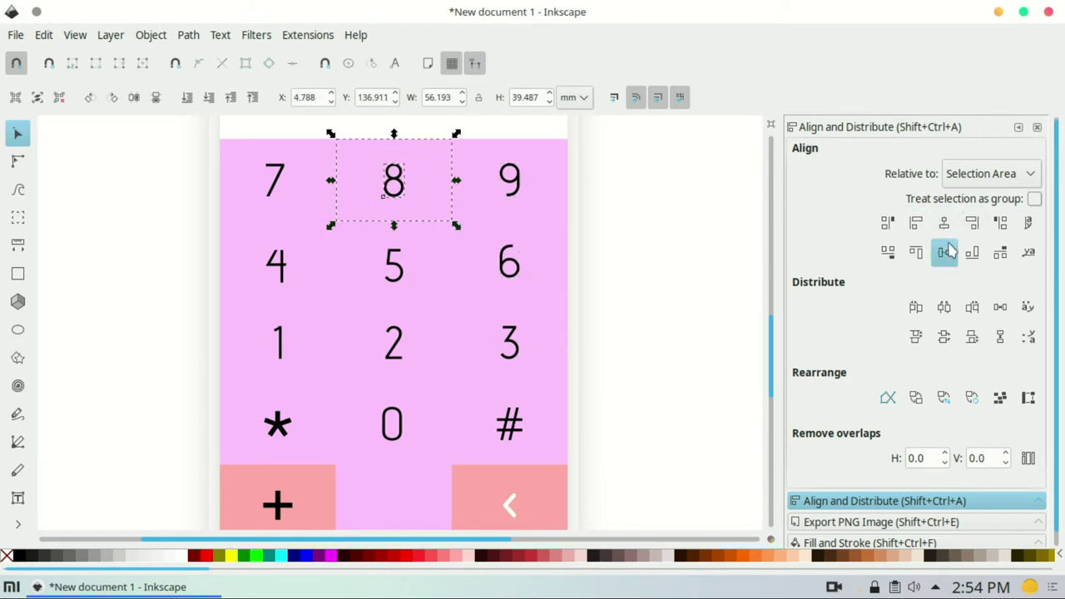
{"action": "left_click", "coordinate": [408, 268]}
{"action": "left_click", "coordinate": [944, 222]}
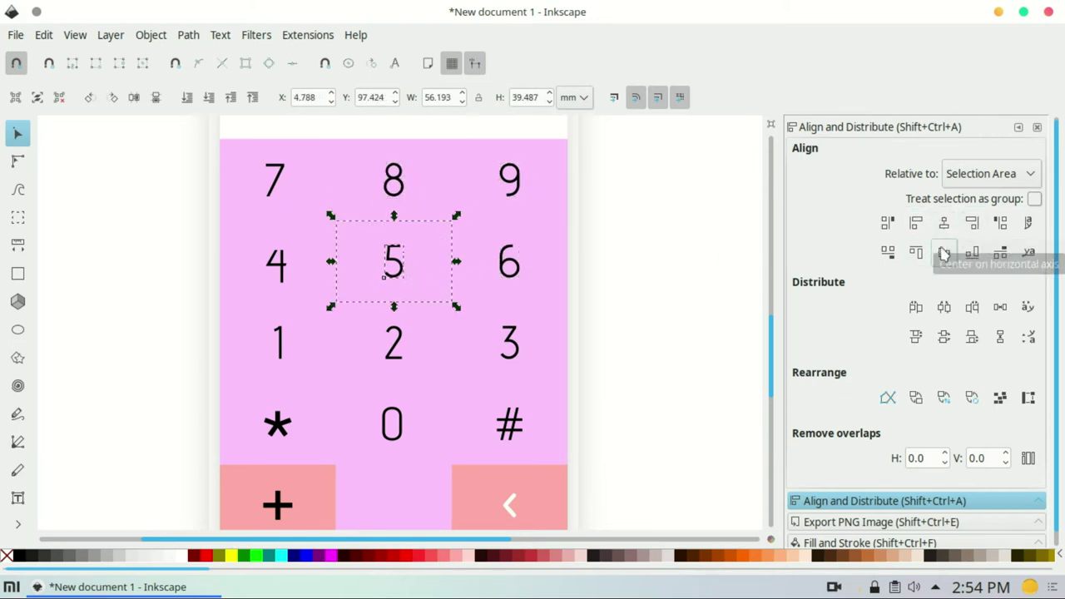
{"action": "left_click", "coordinate": [275, 265]}
{"action": "left_click", "coordinate": [284, 193]}
{"action": "left_click", "coordinate": [943, 223]}
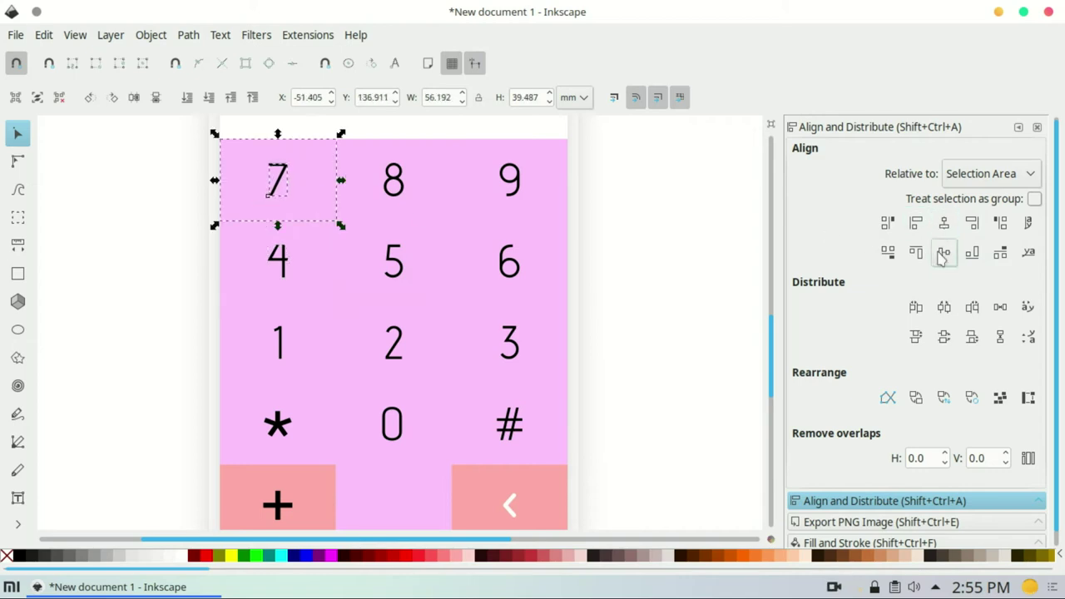
{"action": "left_click", "coordinate": [676, 252]}
Step: Check the centred digits, confirming the 8's placement
{"action": "scroll", "coordinate": [676, 251], "scroll_direction": "down", "scroll_amount": 1, "text": "ctrl"}
{"action": "scroll", "coordinate": [675, 251], "scroll_direction": "up", "scroll_amount": 1}
{"action": "scroll", "coordinate": [676, 251], "scroll_direction": "up", "scroll_amount": 2}
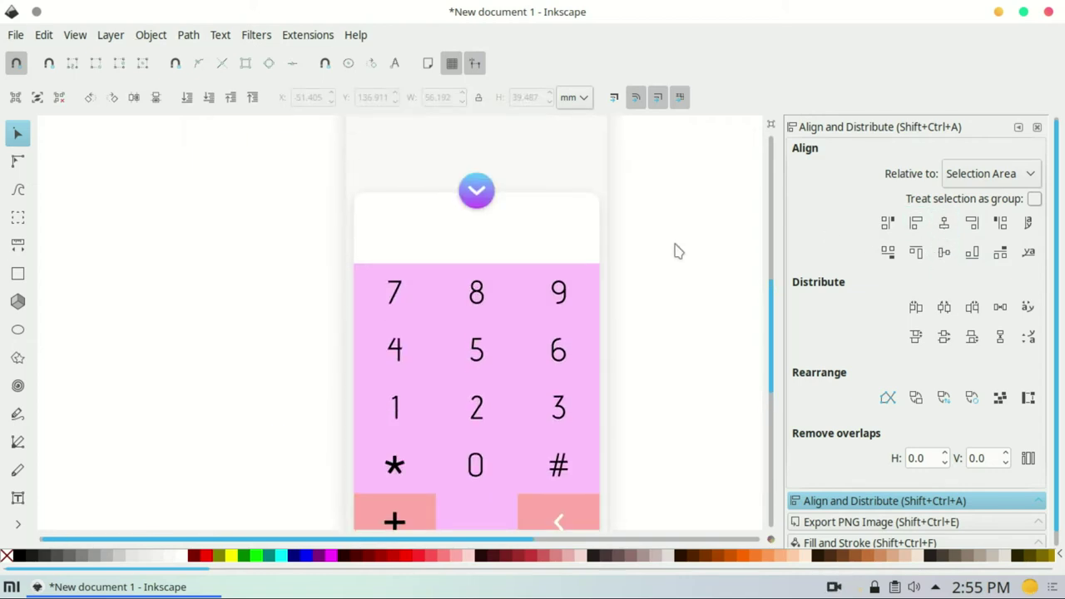
{"action": "scroll", "coordinate": [676, 252], "scroll_direction": "down", "scroll_amount": 1}
{"action": "left_click", "coordinate": [480, 277]}
{"action": "left_click", "coordinate": [618, 262]}
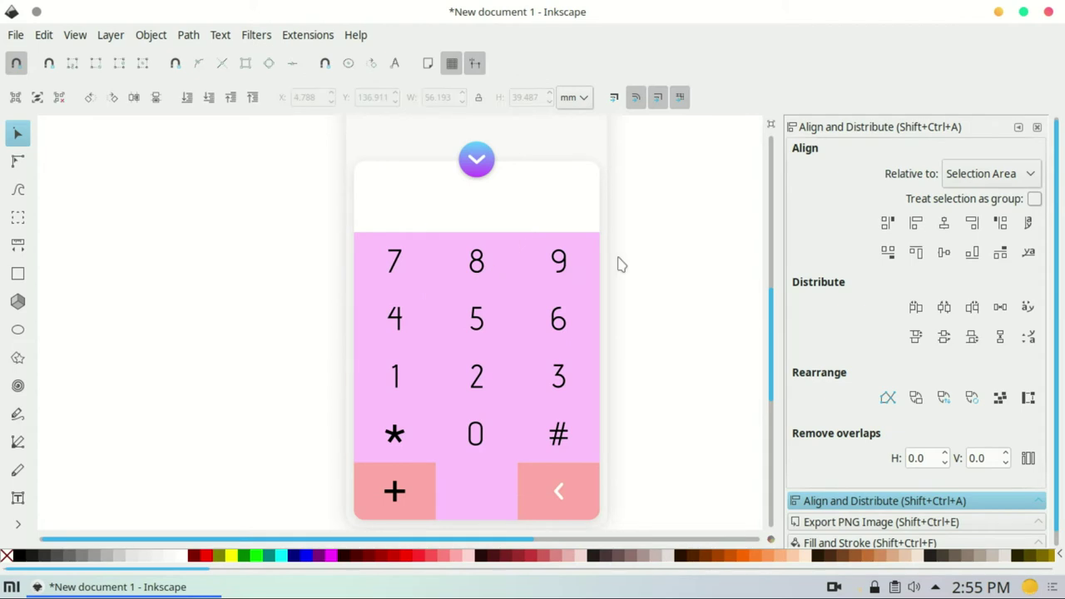
{"action": "scroll", "coordinate": [599, 298], "scroll_direction": "up", "scroll_amount": 3}
{"action": "scroll", "coordinate": [587, 328], "scroll_direction": "down", "scroll_amount": 4}
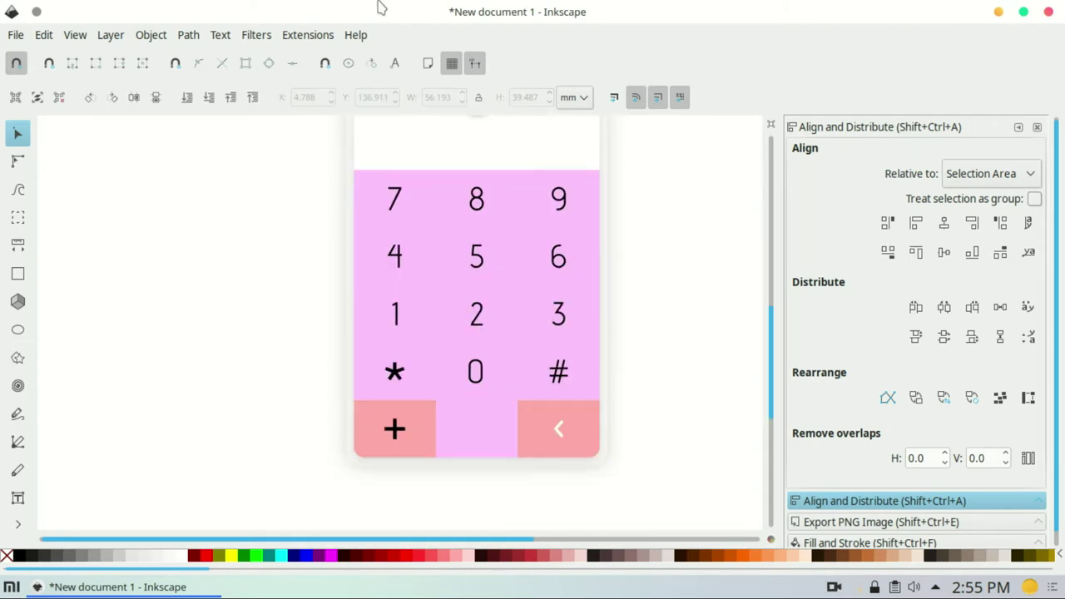
Step: Inspect the bottom-row * and + keys by selecting them
{"action": "left_click", "coordinate": [395, 379]}
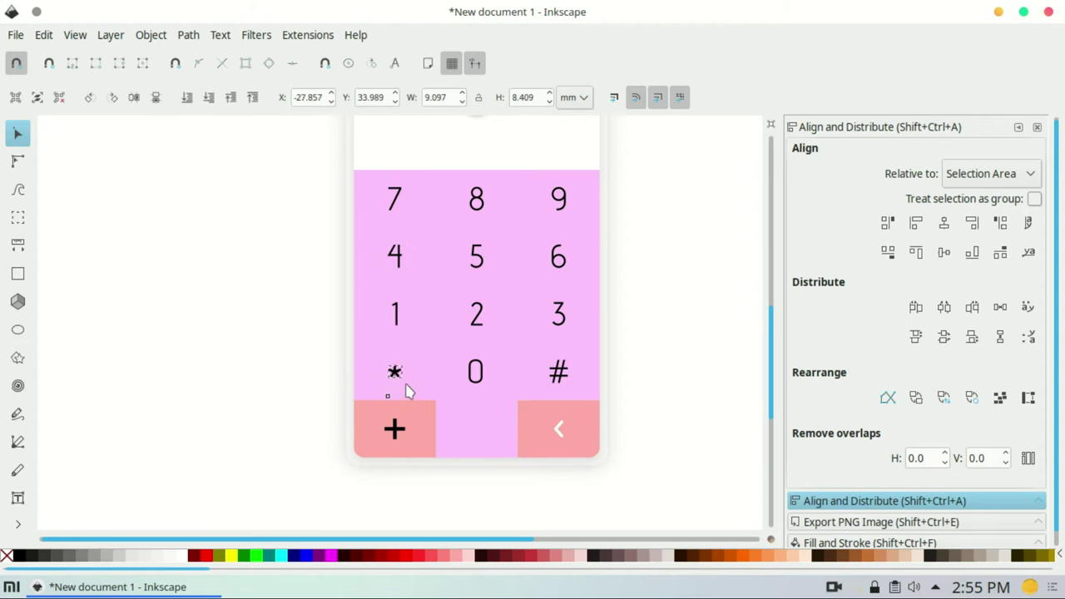
{"action": "left_click", "coordinate": [396, 434]}
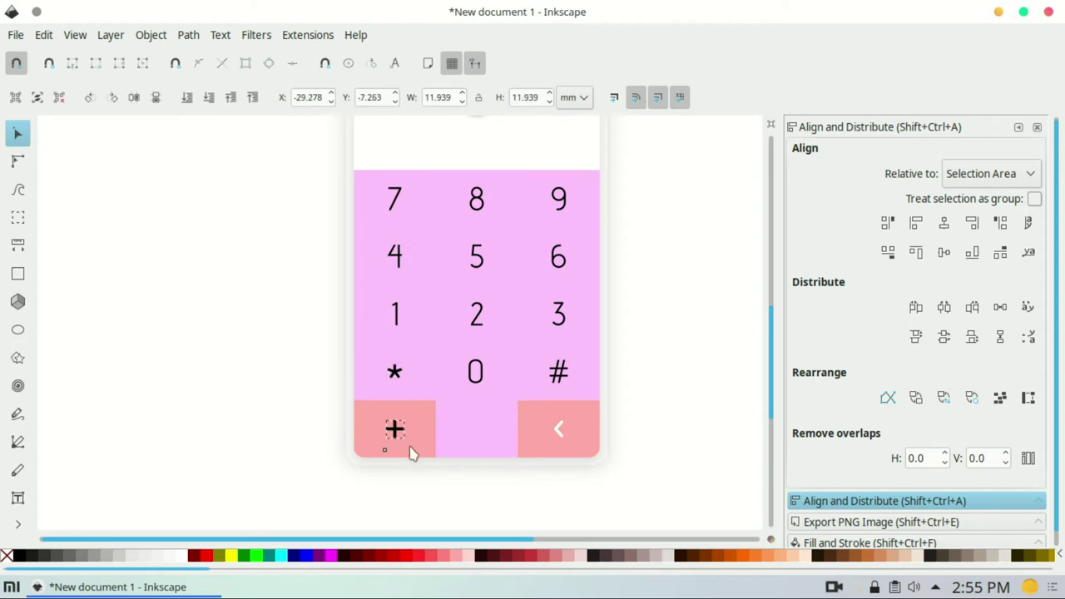
{"action": "left_click", "coordinate": [661, 255]}
{"action": "scroll", "coordinate": [665, 258], "scroll_direction": "up", "scroll_amount": 3}
{"action": "scroll", "coordinate": [666, 258], "scroll_direction": "down", "scroll_amount": 1}
{"action": "left_click", "coordinate": [400, 439]}
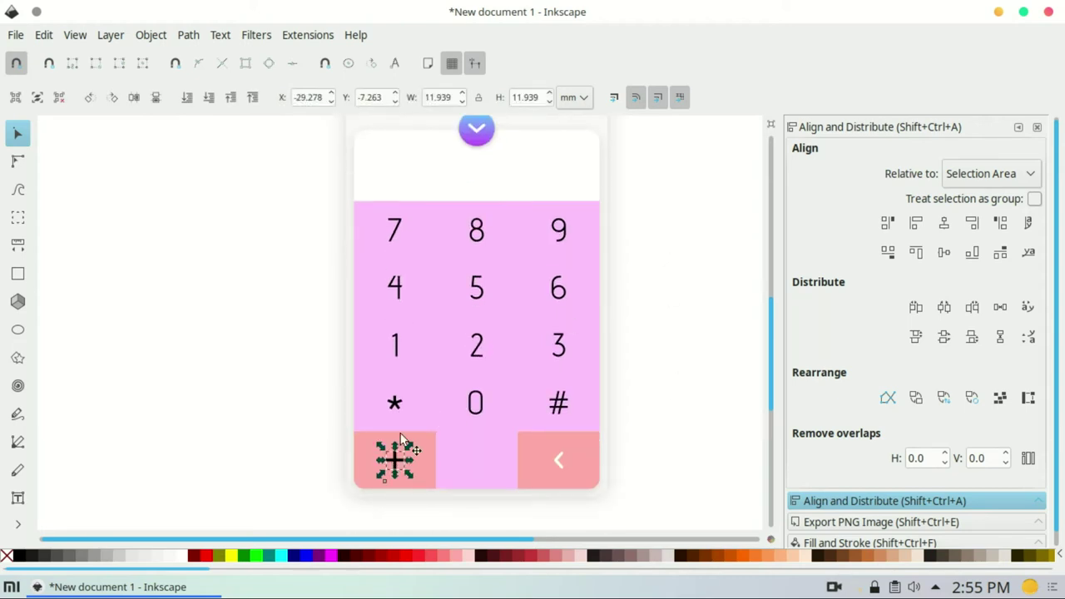
{"action": "left_click_drag", "start_coordinate": [397, 407], "coordinate": [573, 425]}
{"action": "left_click", "coordinate": [713, 361]}
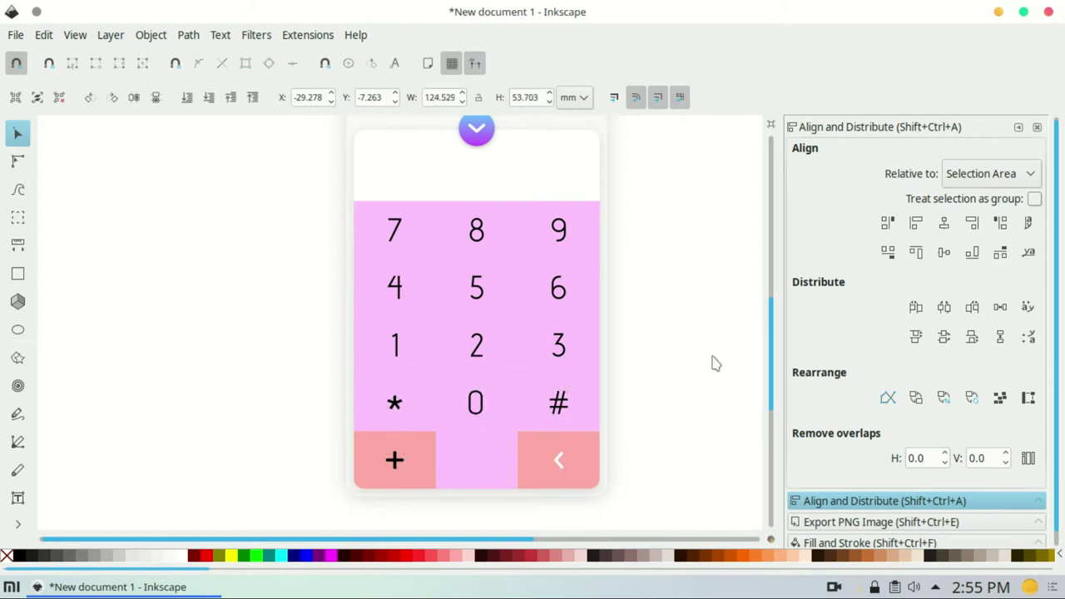
{"action": "scroll", "coordinate": [672, 254], "scroll_direction": "up", "scroll_amount": 4}
Step: Snap the gradient circle onto the bottom-middle key tile and group them
{"action": "left_click", "coordinate": [483, 272]}
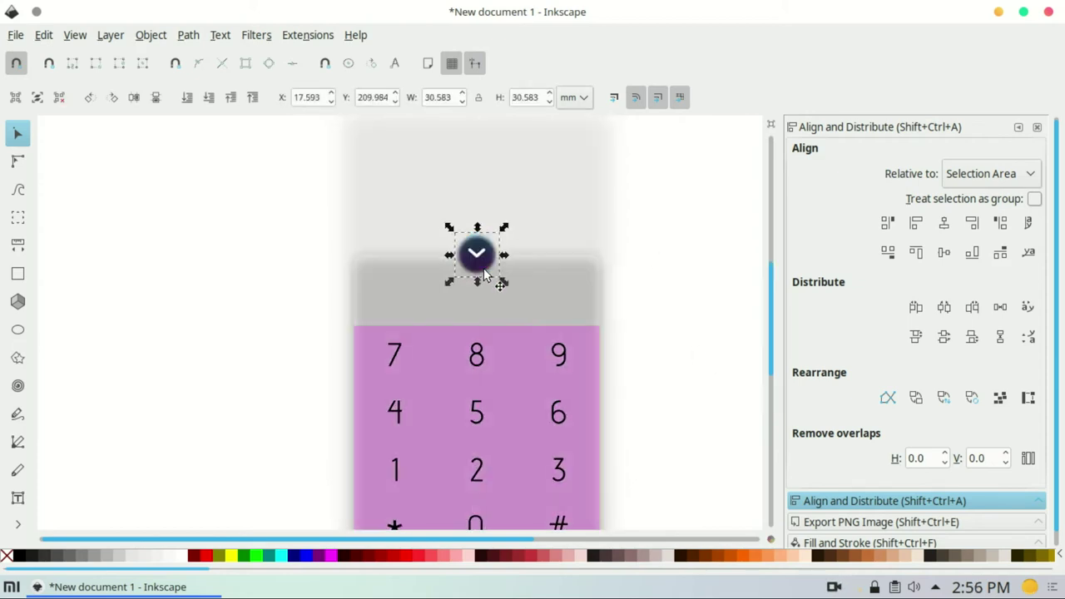
{"action": "scroll", "coordinate": [482, 263], "scroll_direction": "down", "scroll_amount": 4}
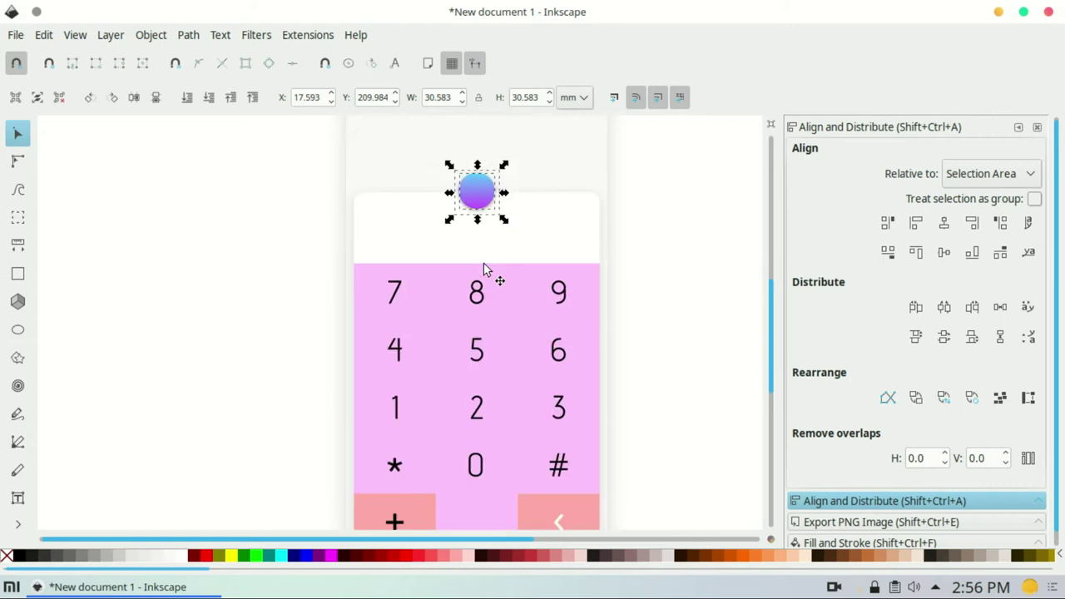
{"action": "mouse_move", "coordinate": [479, 135]}
{"action": "left_mouse_down"}
{"action": "mouse_move", "coordinate": [502, 467]}
{"action": "mouse_move", "coordinate": [485, 472]}
{"action": "left_mouse_up"}
{"action": "left_click", "coordinate": [50, 64]}
{"action": "left_click", "coordinate": [483, 471], "text": "alt+shift"}
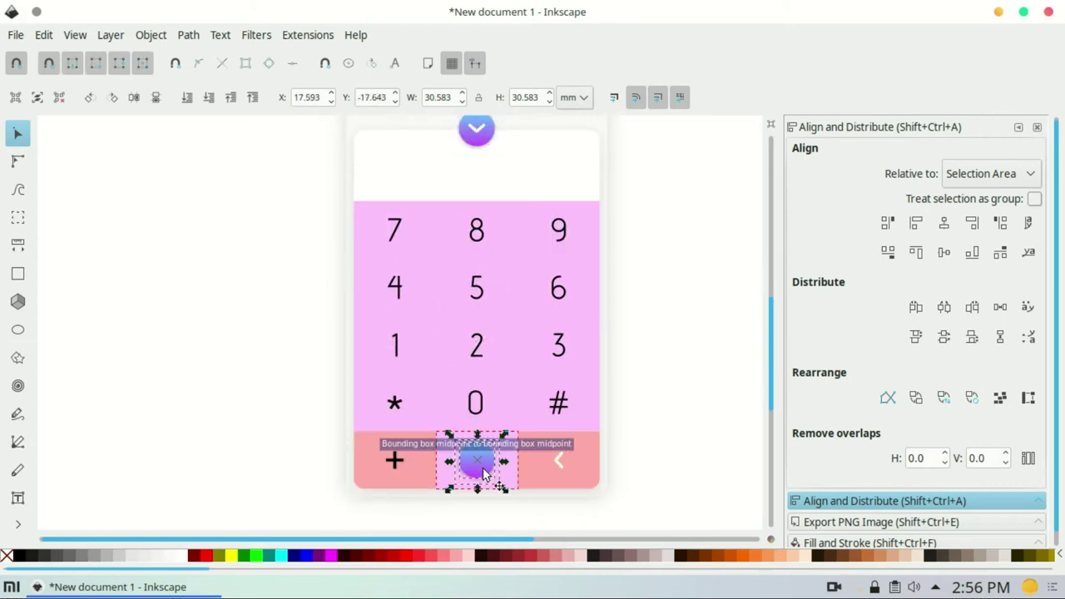
{"action": "right_click", "coordinate": [482, 473]}
{"action": "left_click", "coordinate": [488, 457]}
{"action": "left_click", "coordinate": [666, 355]}
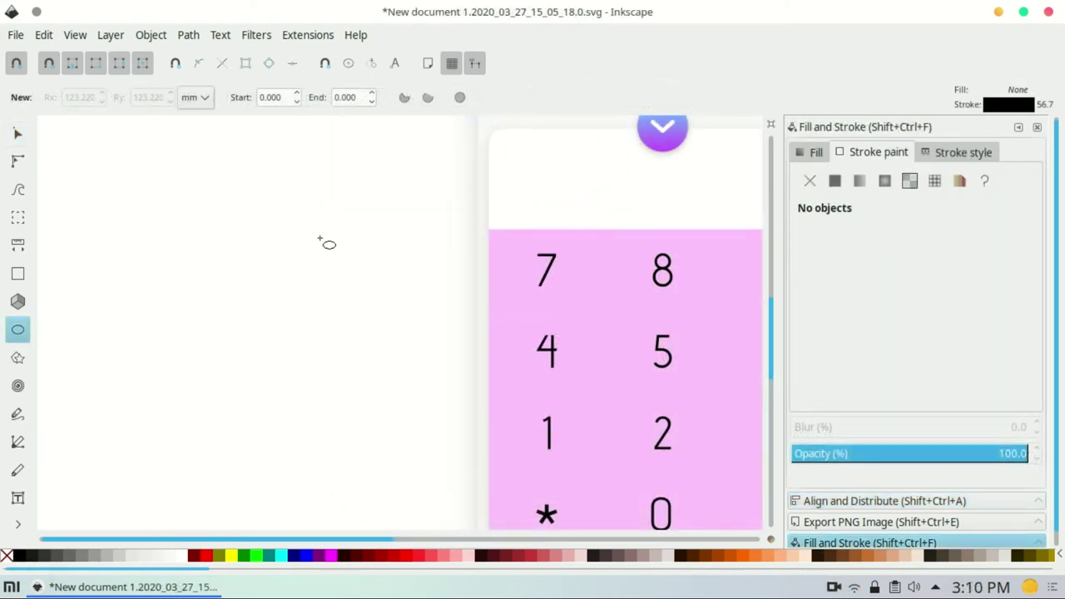
Step: Draw a circle beside the keypad with a 2 mm stroke width
{"action": "left_click_drag", "start_coordinate": [134, 228], "coordinate": [287, 362]}
{"action": "key", "text": "s"}
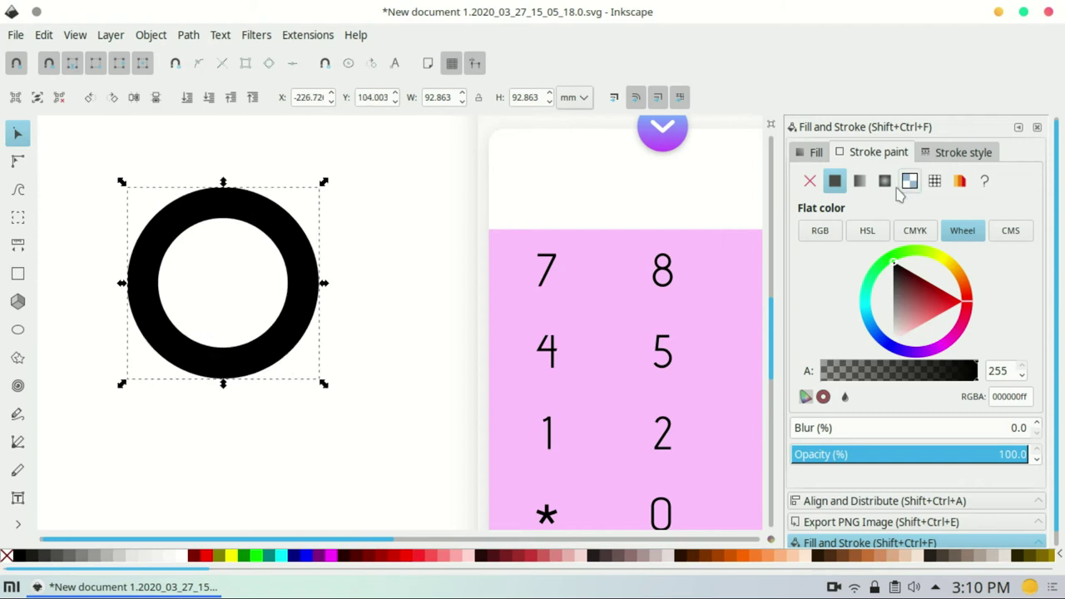
{"action": "left_click", "coordinate": [963, 152]}
{"action": "triple_click", "coordinate": [895, 182]}
{"action": "type", "text": "5"}
{"action": "key", "text": "Return"}
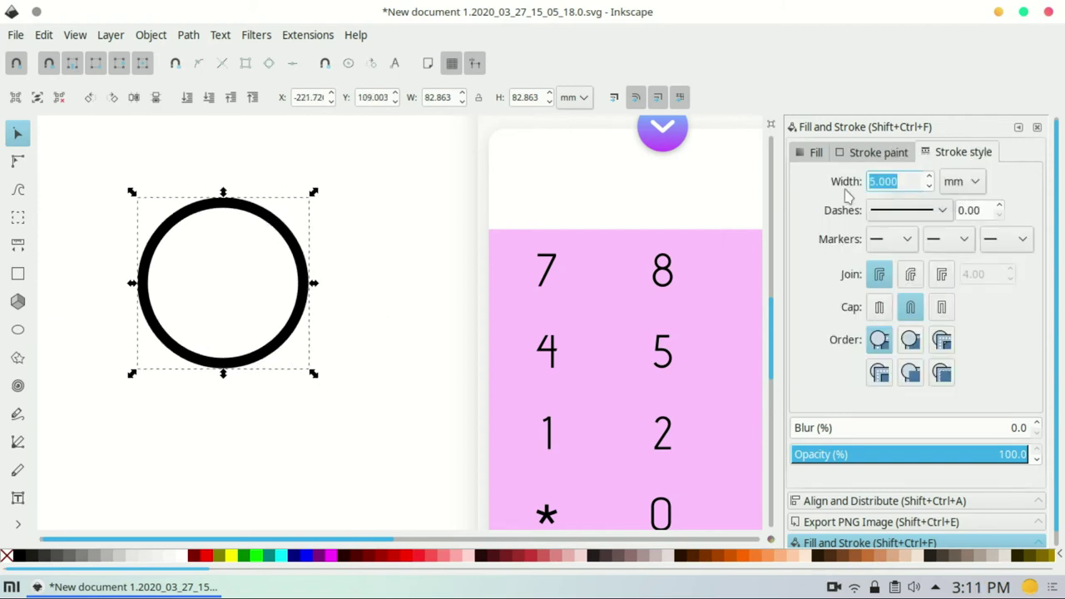
{"action": "type", "text": "2"}
{"action": "key", "text": "Return"}
Step: Duplicate the circle into a larger outer ring and a small circle
{"action": "key", "text": "ctrl+d"}
{"action": "left_click_drag", "start_coordinate": [311, 370], "coordinate": [353, 408]}
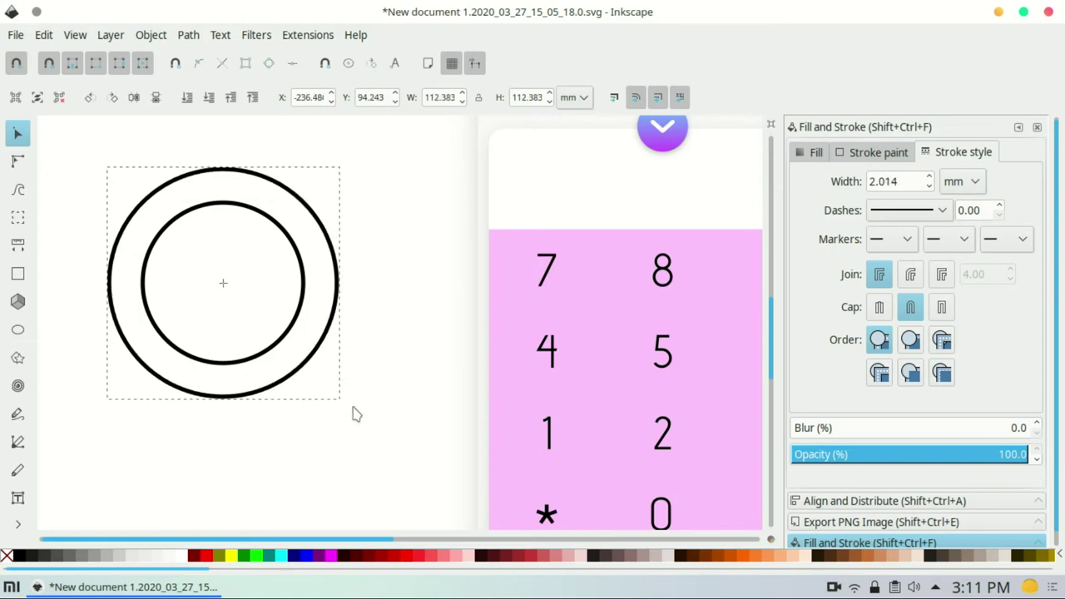
{"action": "left_click_drag", "start_coordinate": [352, 414], "coordinate": [352, 413]}
{"action": "left_click", "coordinate": [301, 326]}
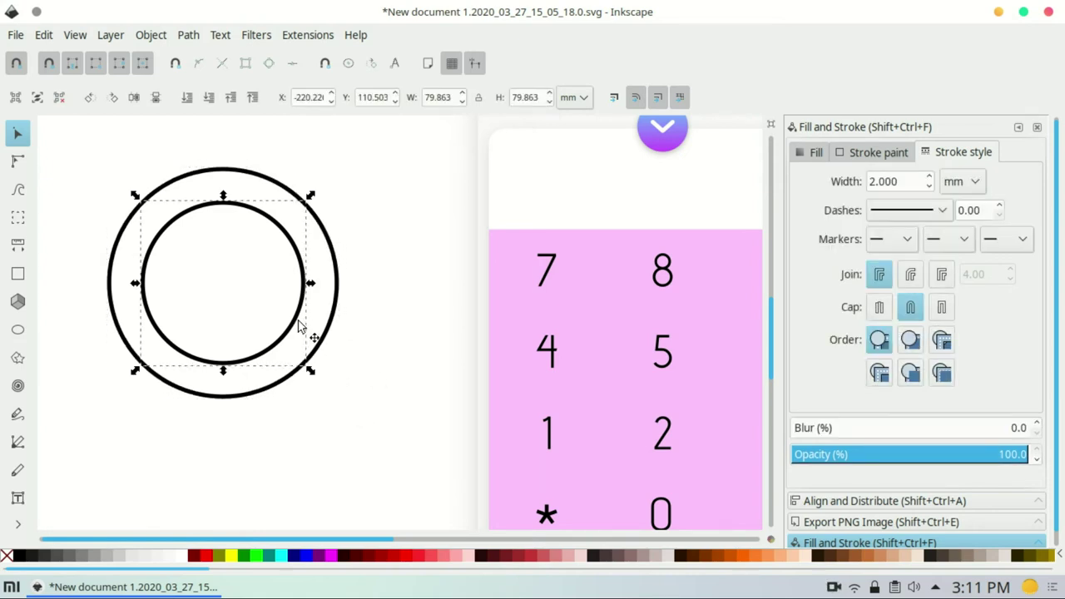
{"action": "key", "text": "ctrl+d"}
{"action": "left_click_drag", "start_coordinate": [310, 370], "coordinate": [263, 332]}
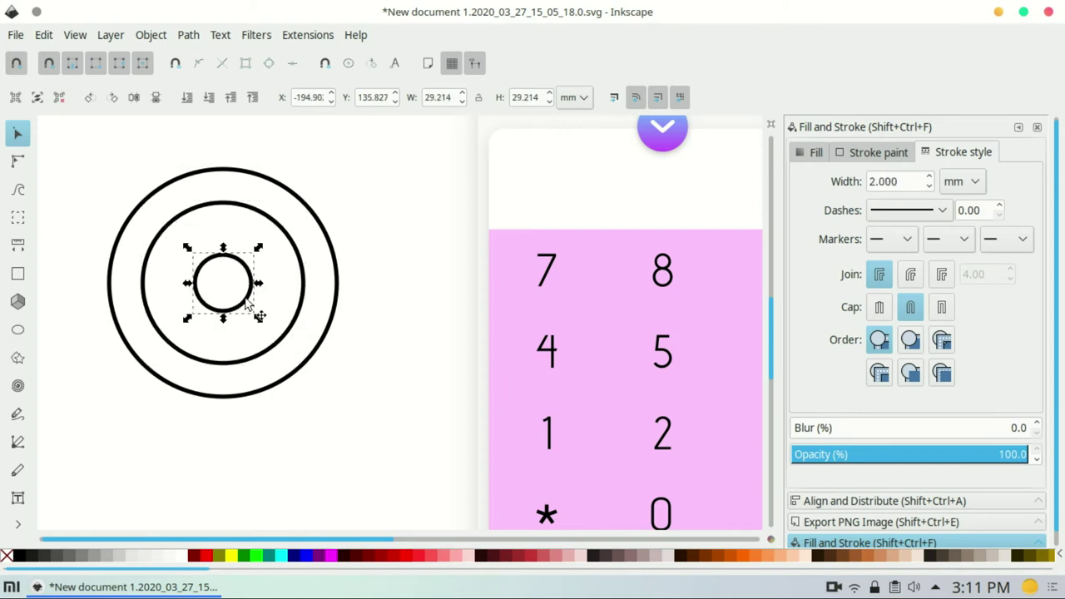
Step: Align the small circles to the outer ring's right edge and top centre
{"action": "left_click", "coordinate": [337, 278], "text": "shift"}
{"action": "left_click", "coordinate": [884, 500]}
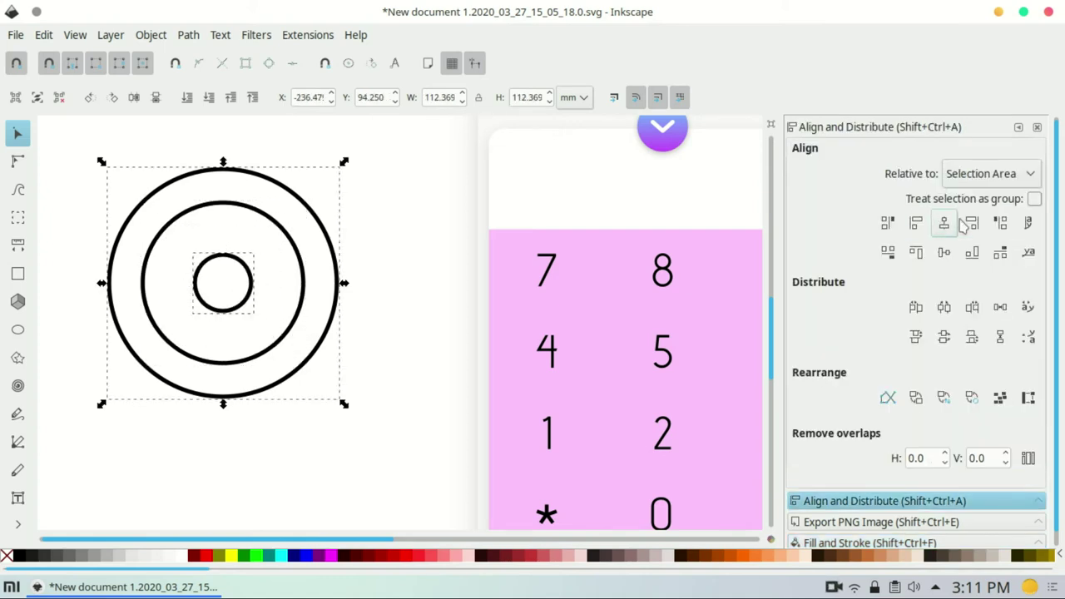
{"action": "left_click", "coordinate": [972, 223]}
{"action": "left_click", "coordinate": [308, 316]}
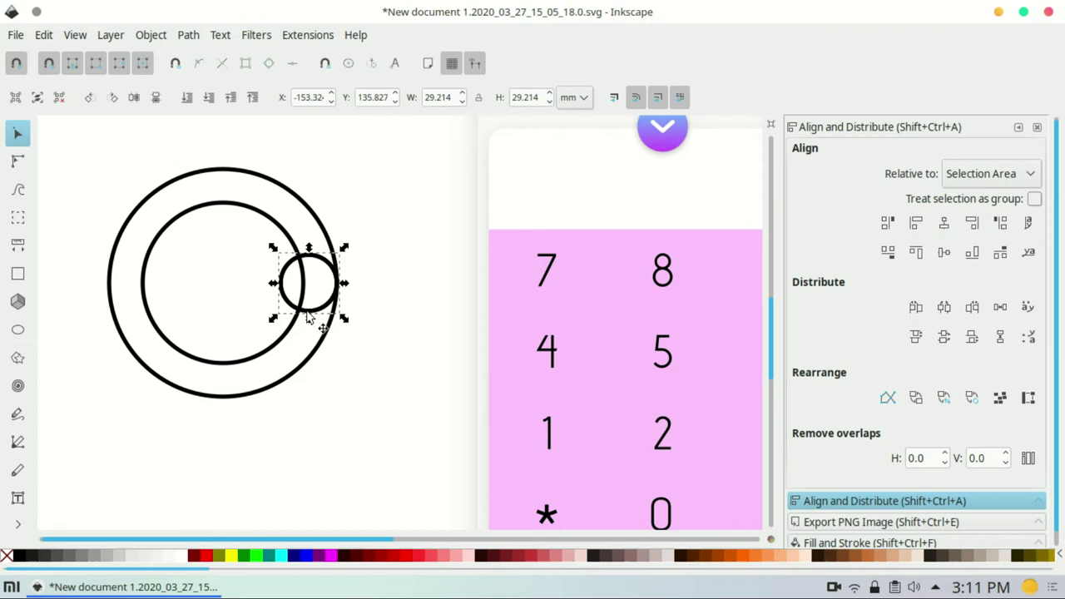
{"action": "left_click", "coordinate": [257, 182], "text": "shift"}
{"action": "left_click", "coordinate": [944, 223]}
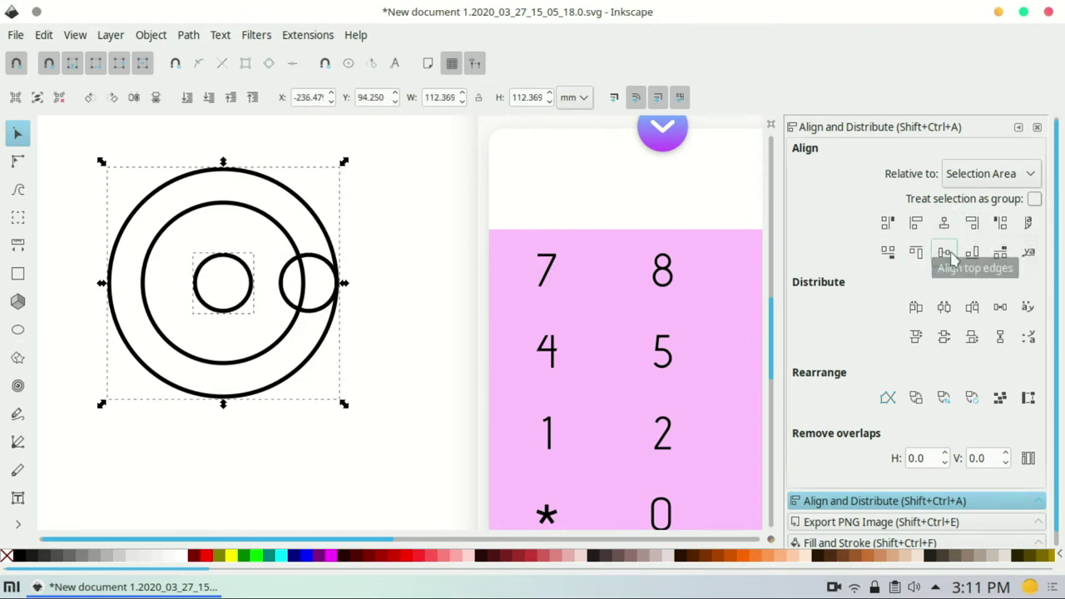
{"action": "left_click", "coordinate": [972, 252]}
{"action": "left_click", "coordinate": [972, 223]}
{"action": "left_click", "coordinate": [915, 251]}
Step: Select the top and right small circles together to check them
{"action": "key", "text": "Escape"}
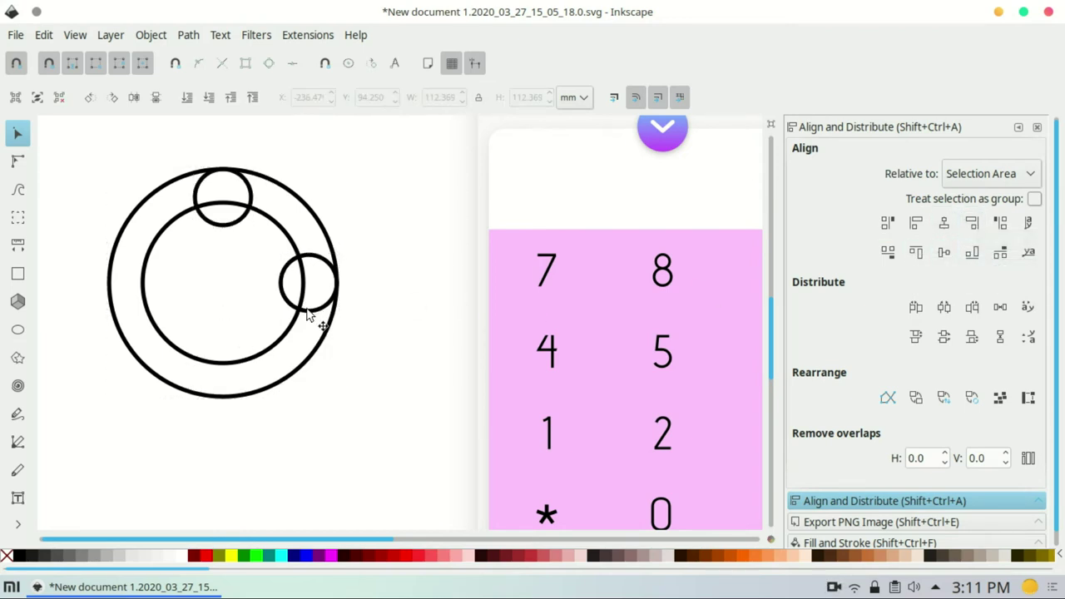
{"action": "left_click", "coordinate": [307, 316]}
{"action": "left_click", "coordinate": [249, 218], "text": "shift"}
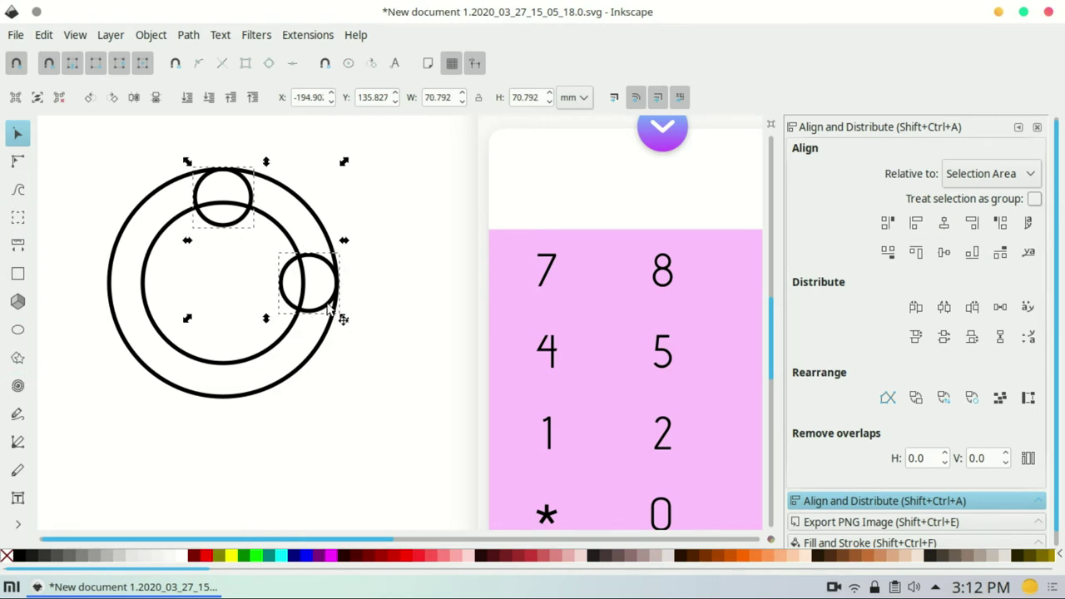
{"action": "key", "text": "Escape"}
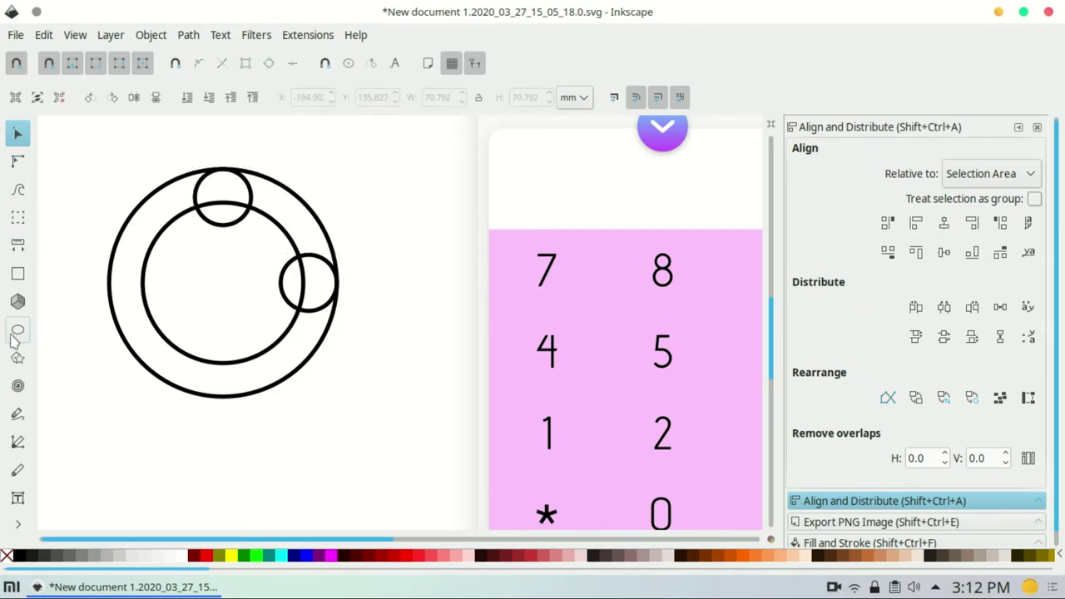
Step: Draw a pentagon inside the inner circle and rotate it upright
{"action": "left_click", "coordinate": [18, 357]}
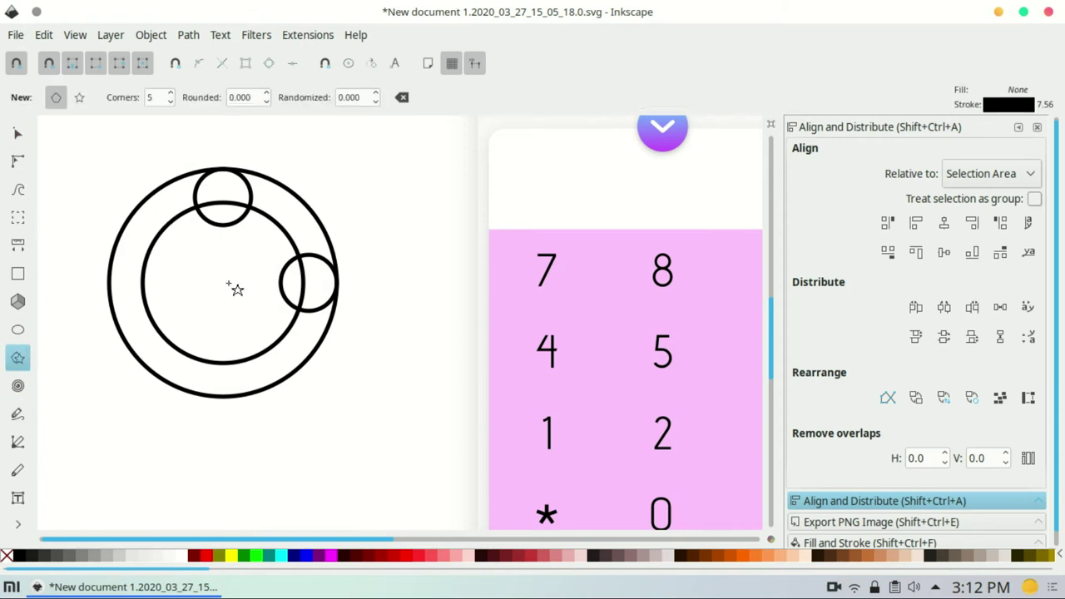
{"action": "left_click_drag", "start_coordinate": [228, 284], "coordinate": [254, 319]}
{"action": "key", "text": "ctrl+z"}
{"action": "left_click_drag", "start_coordinate": [215, 285], "coordinate": [252, 320]}
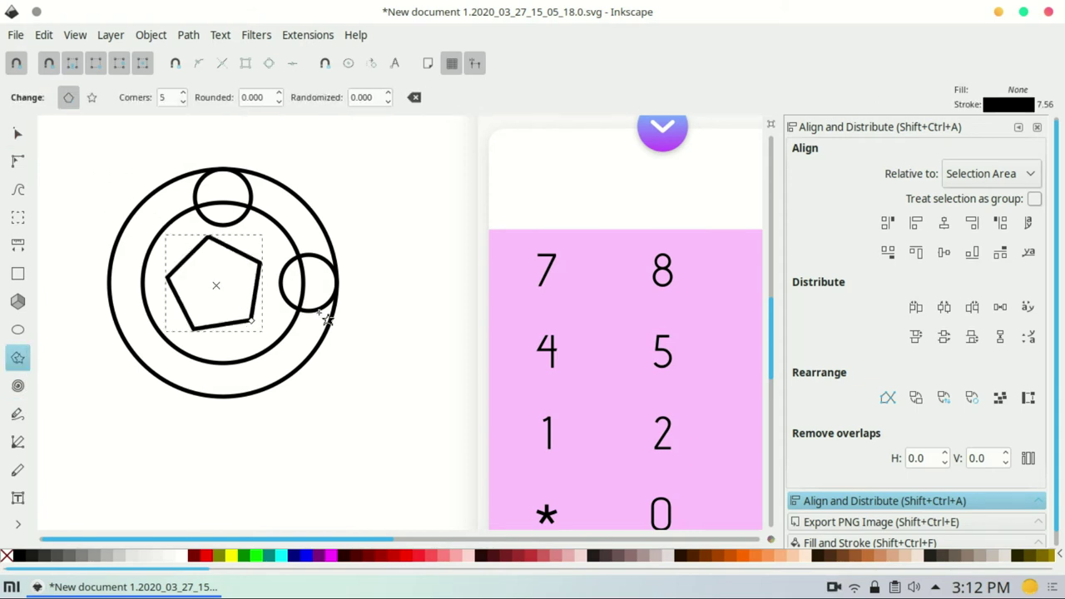
{"action": "key", "text": "s"}
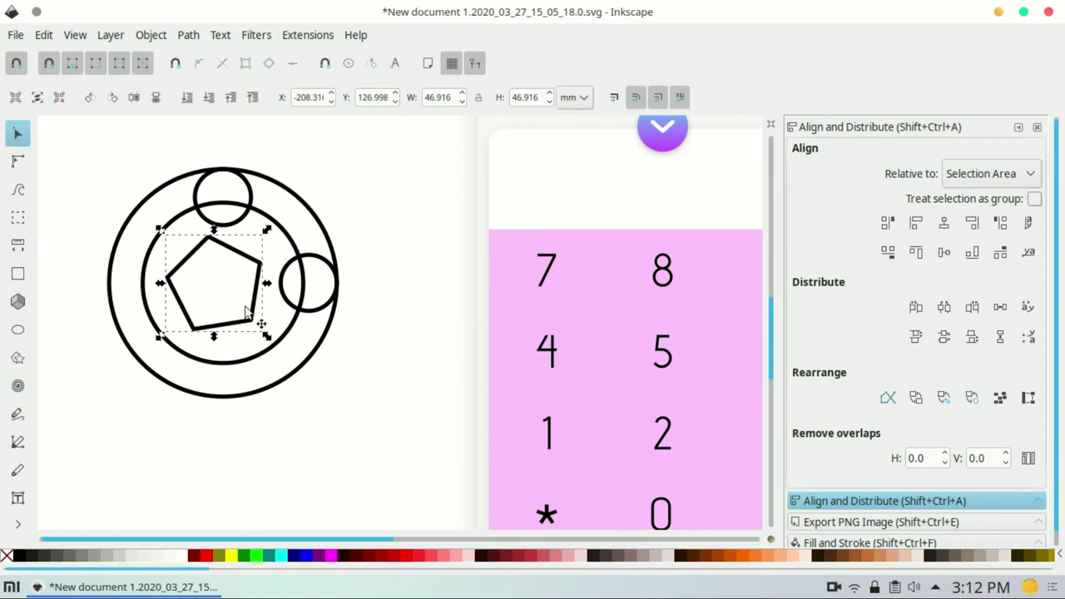
{"action": "mouse_move", "coordinate": [264, 333]}
{"action": "left_mouse_down"}
{"action": "mouse_move", "coordinate": [268, 360]}
{"action": "mouse_move", "coordinate": [93, 359]}
{"action": "left_mouse_up"}
{"action": "left_click", "coordinate": [253, 312]}
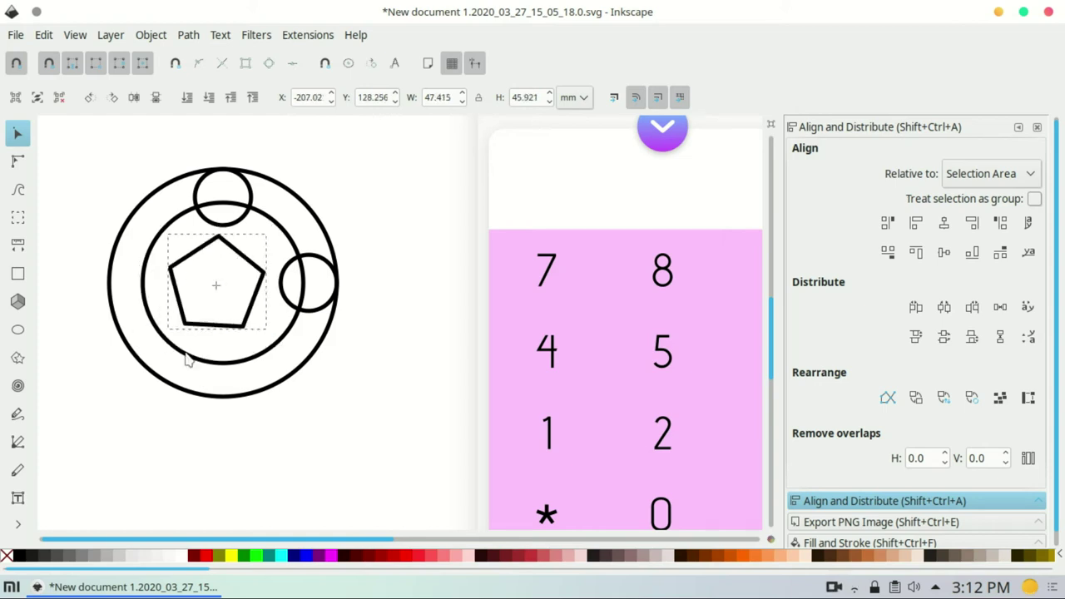
Step: Centre and enlarge the pentagon until its corners meet the circles, then select all shapes
{"action": "left_click", "coordinate": [944, 251]}
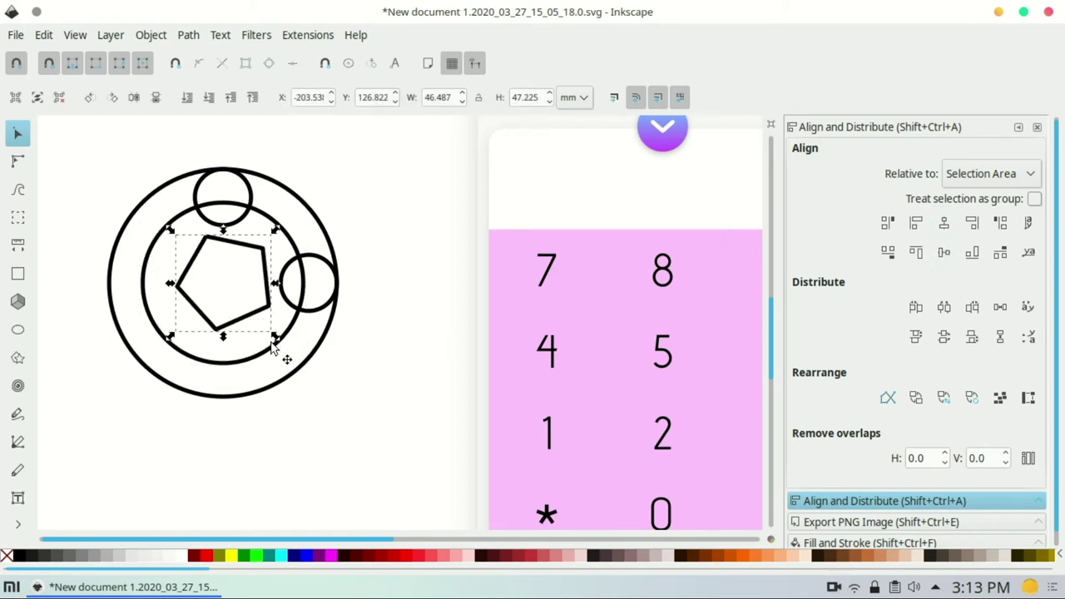
{"action": "left_click_drag", "start_coordinate": [275, 339], "coordinate": [303, 364]}
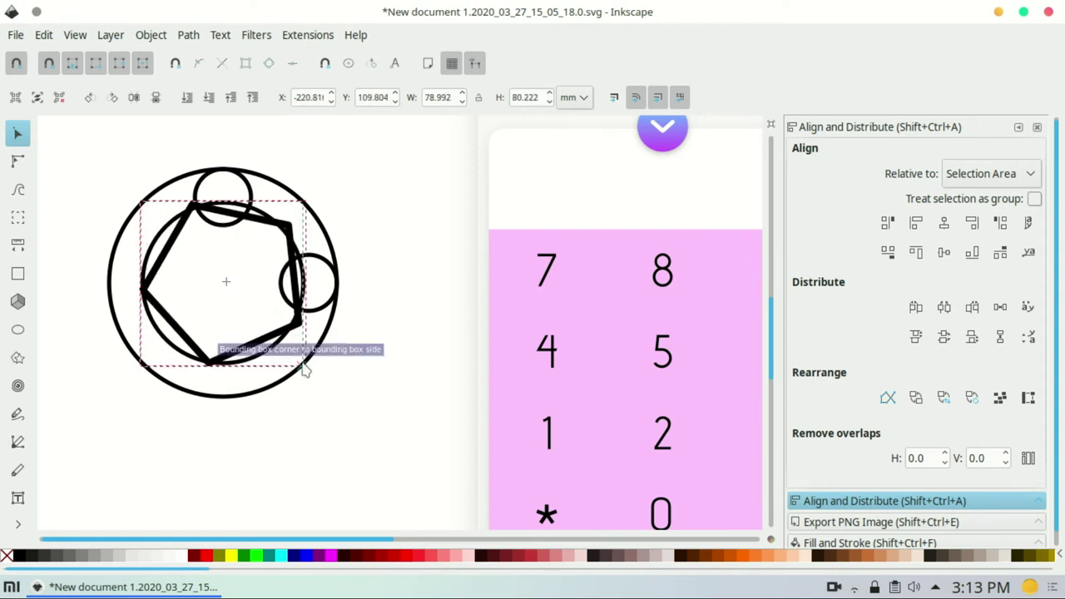
{"action": "left_click_drag", "start_coordinate": [305, 370], "coordinate": [303, 376]}
{"action": "left_click", "coordinate": [49, 70]}
{"action": "left_click", "coordinate": [292, 372]}
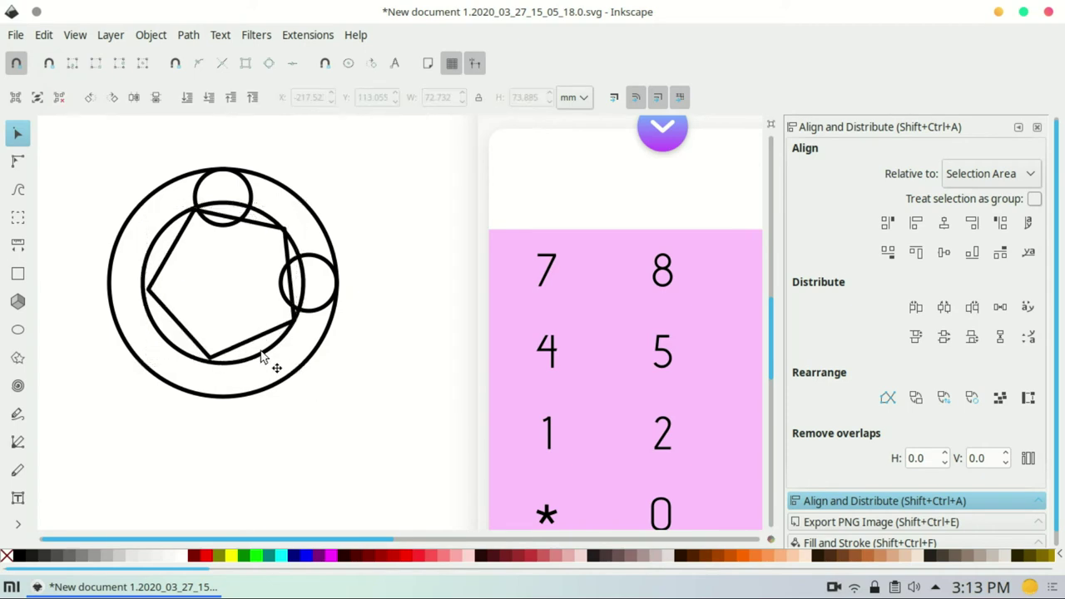
{"action": "left_click", "coordinate": [316, 313]}
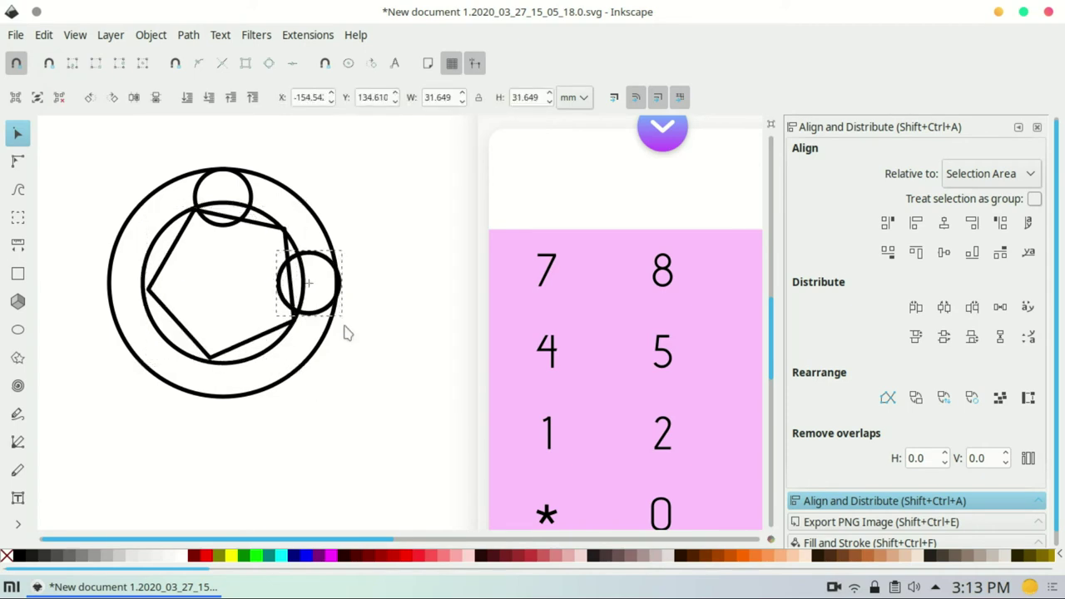
{"action": "left_click", "coordinate": [340, 328]}
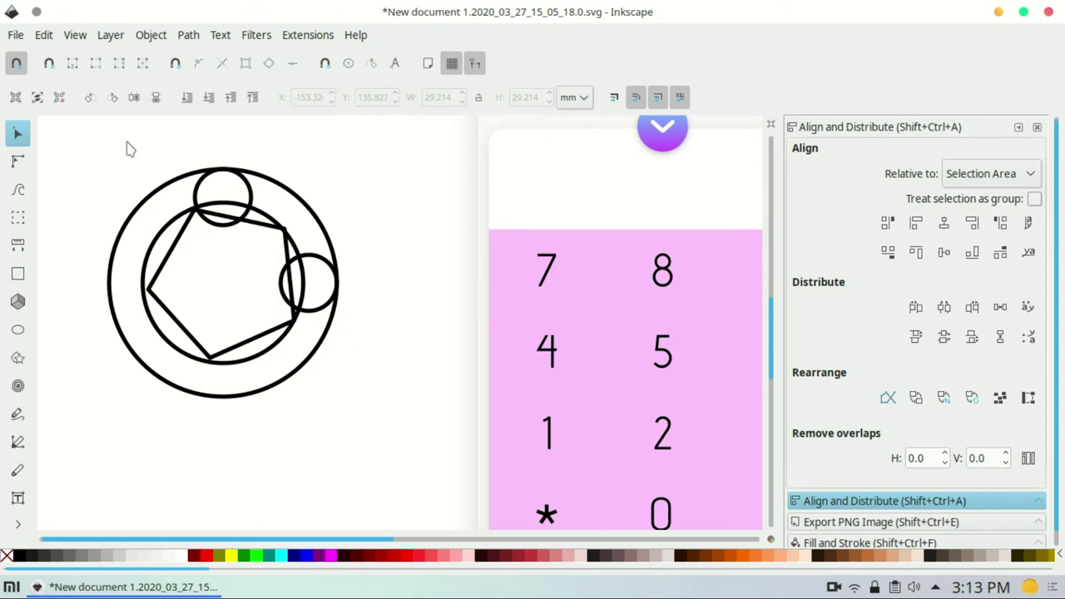
{"action": "left_click_drag", "start_coordinate": [129, 148], "coordinate": [364, 421]}
{"action": "left_click", "coordinate": [188, 35]}
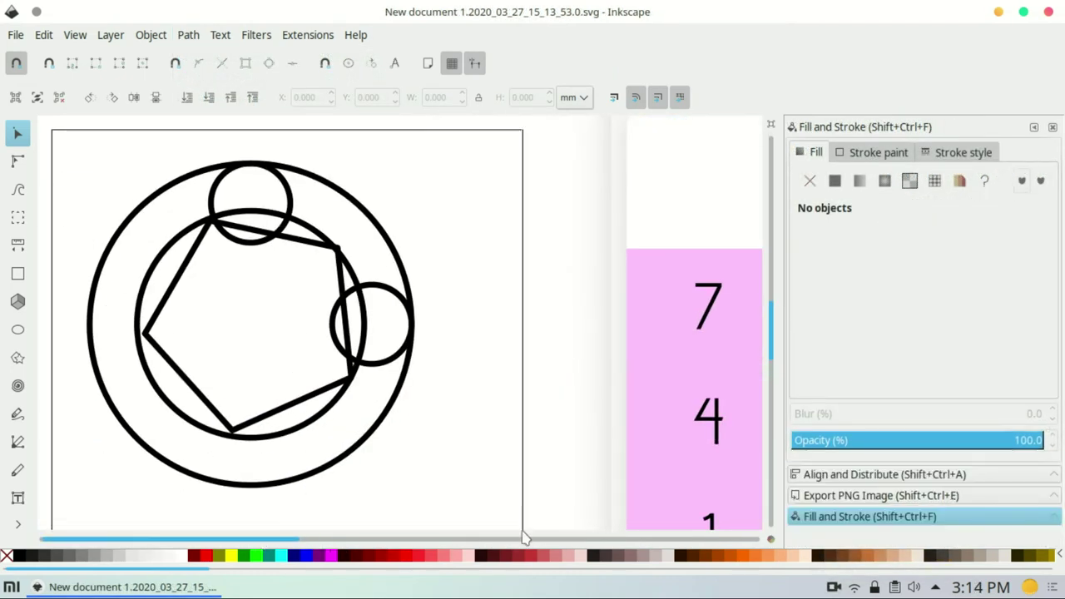
Step: Break the shapes apart and convert their outlines into filled paths
{"action": "left_click", "coordinate": [190, 35]}
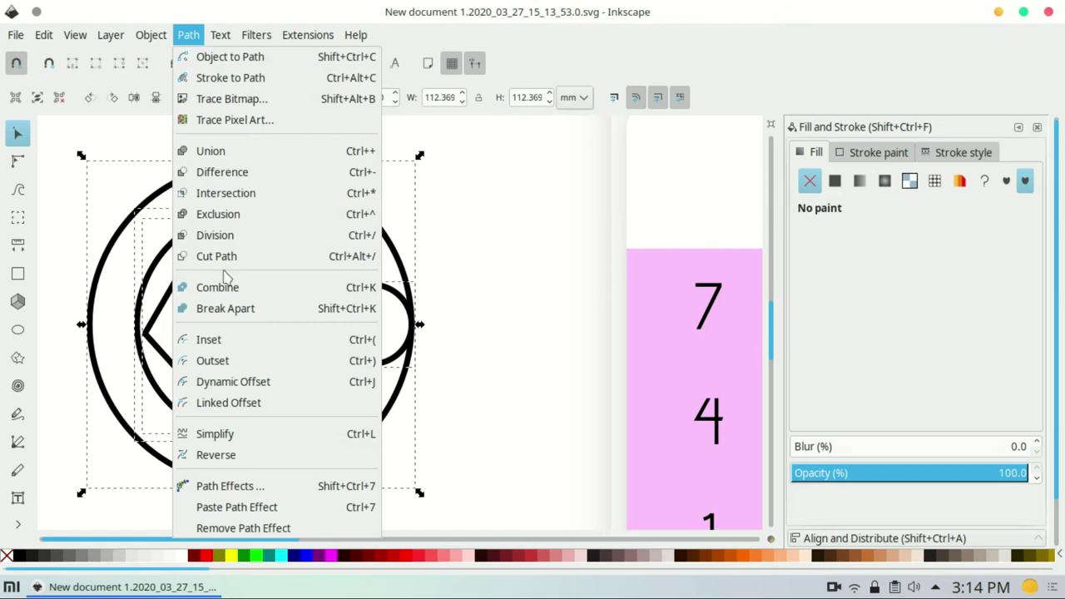
{"action": "left_click", "coordinate": [225, 308]}
{"action": "left_click", "coordinate": [300, 209]}
{"action": "left_click_drag", "start_coordinate": [64, 125], "coordinate": [440, 466]}
{"action": "scroll", "coordinate": [491, 456], "scroll_direction": "down", "scroll_amount": 1}
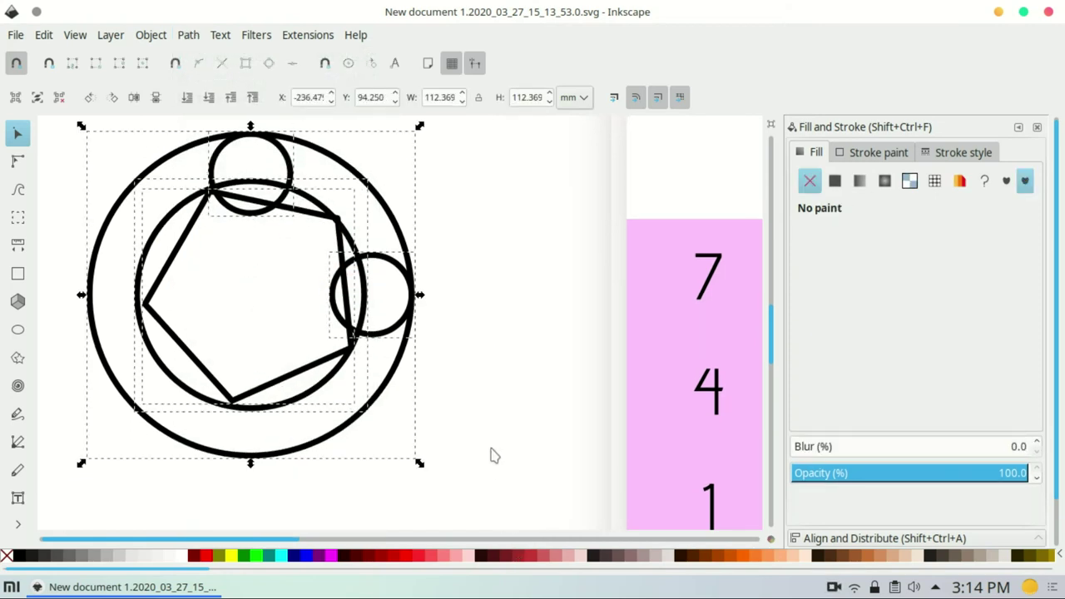
{"action": "scroll", "coordinate": [491, 456], "scroll_direction": "up", "scroll_amount": 1}
{"action": "left_click", "coordinate": [179, 39]}
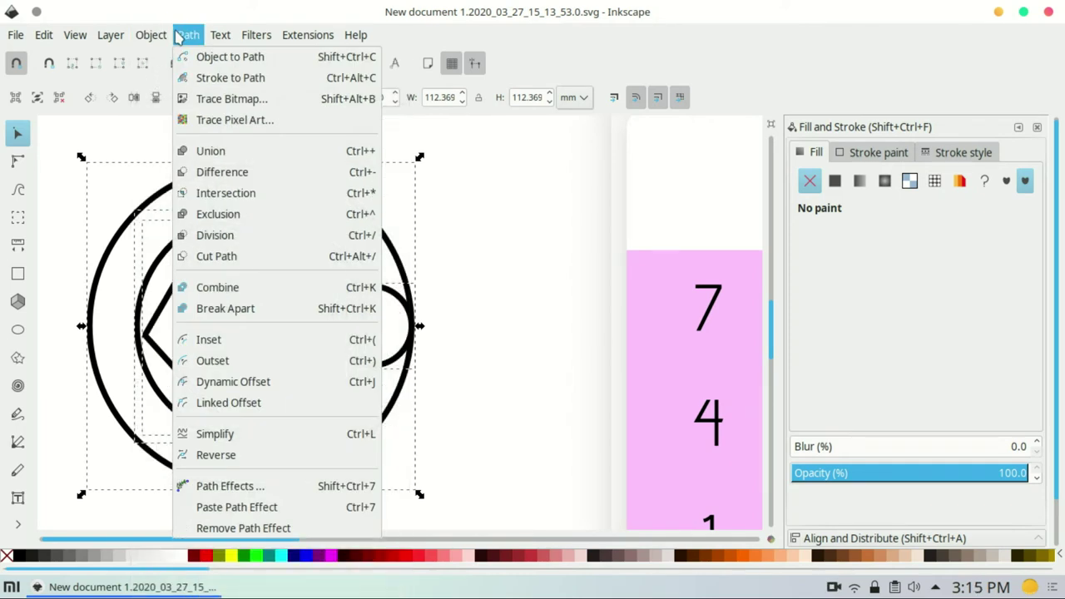
{"action": "left_click", "coordinate": [208, 77]}
Step: Save the drawing, then group all the shapes together
{"action": "left_click", "coordinate": [291, 200]}
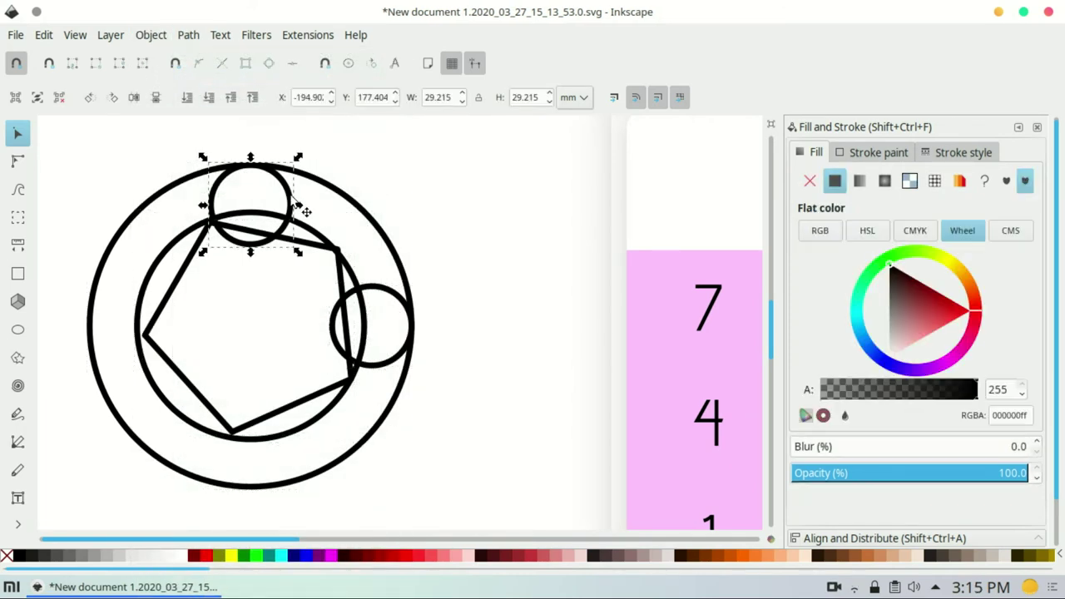
{"action": "key", "text": "Escape"}
{"action": "key", "text": "ctrl+s"}
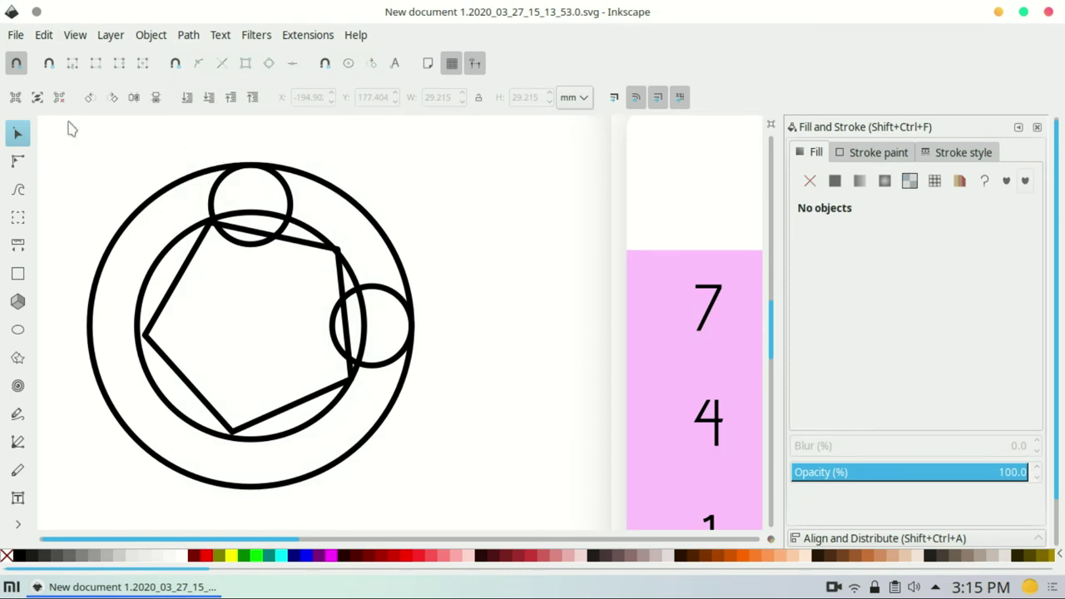
{"action": "key", "text": "ctrl+a"}
{"action": "left_click", "coordinate": [200, 36]}
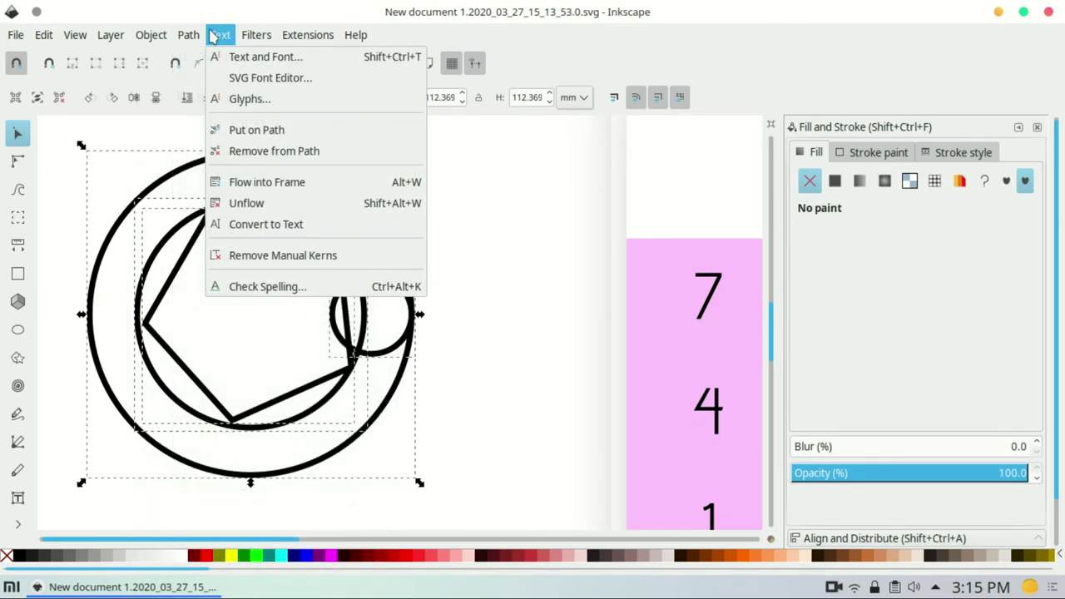
{"action": "left_click", "coordinate": [834, 587]}
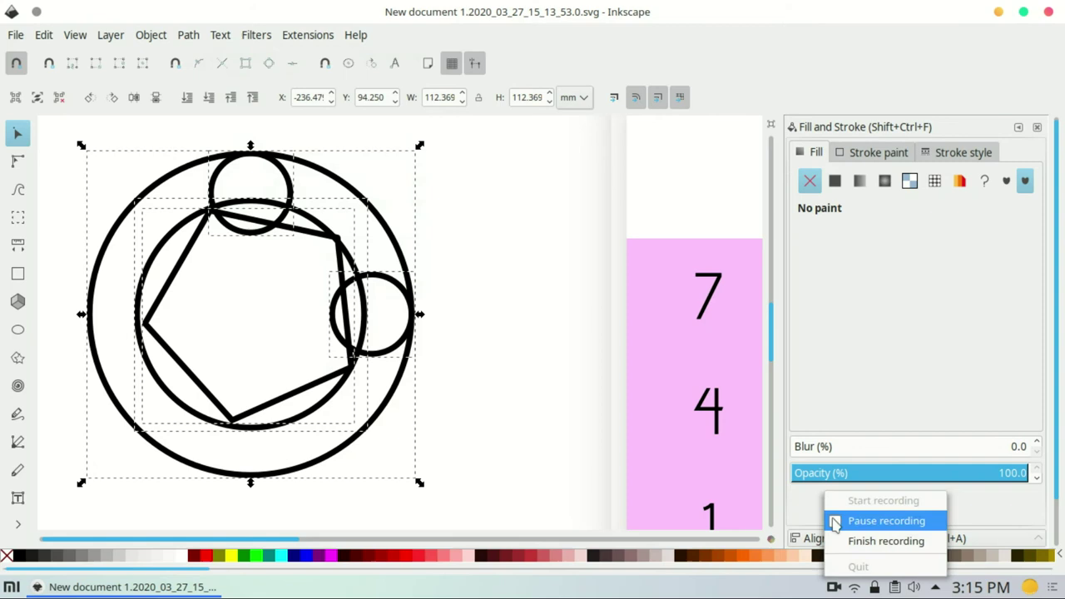
{"action": "right_click", "coordinate": [409, 287]}
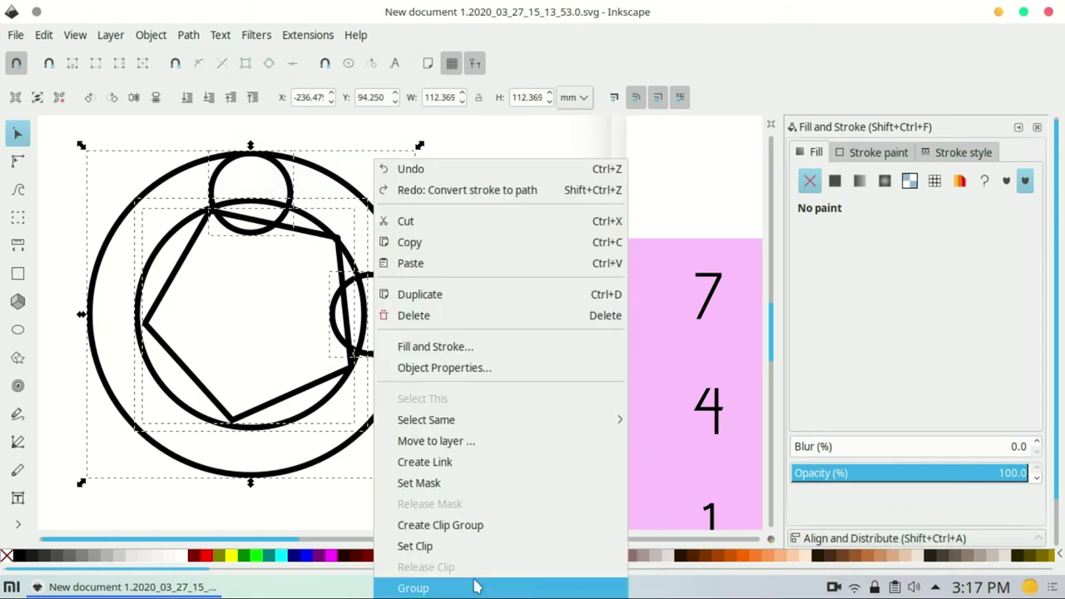
{"action": "left_click", "coordinate": [475, 586]}
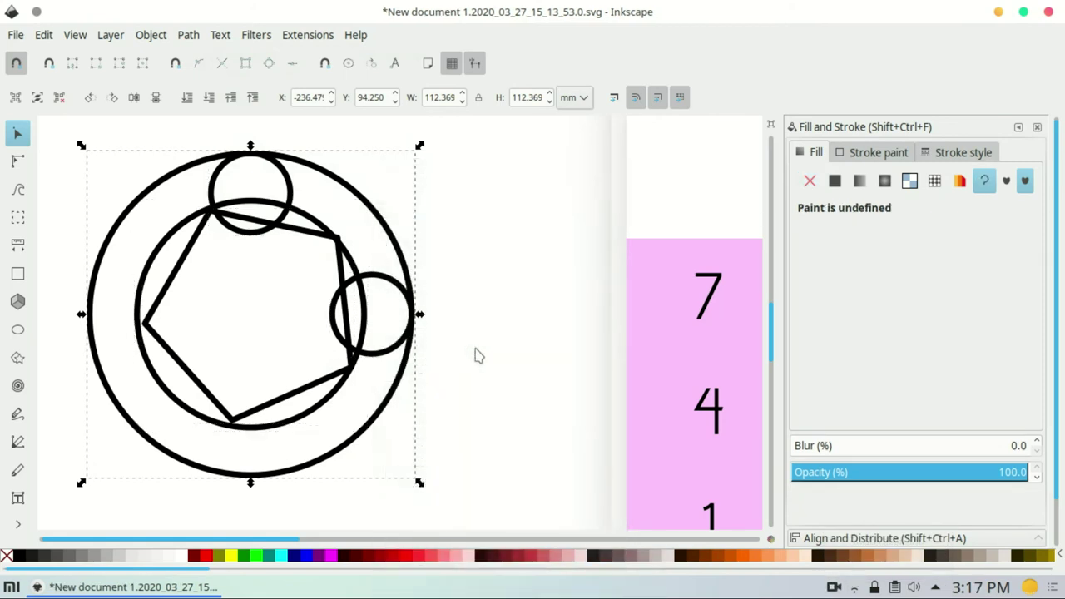
Step: Set the outline width to 0.5 and ungroup the circles and pentagon
{"action": "left_click", "coordinate": [963, 152]}
{"action": "triple_click", "coordinate": [894, 181]}
{"action": "type", "text": "0.5"}
{"action": "key", "text": "Return"}
{"action": "left_click", "coordinate": [500, 300]}
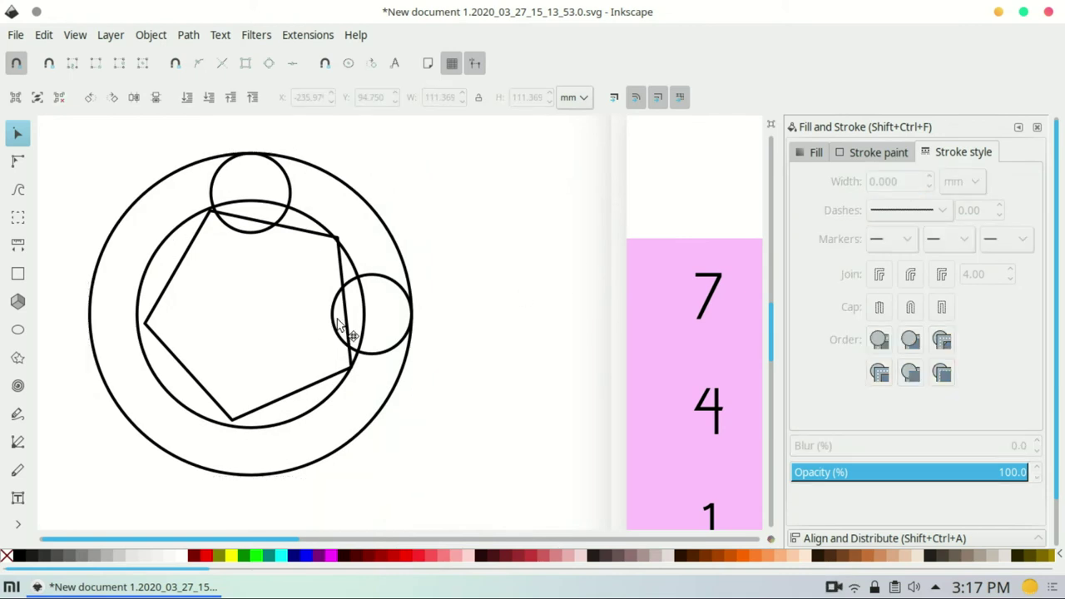
{"action": "right_click", "coordinate": [339, 323]}
{"action": "left_click", "coordinate": [408, 364]}
Step: Centre the pentagon on the middle circle and check each shape's selection
{"action": "left_click", "coordinate": [350, 265], "text": "shift"}
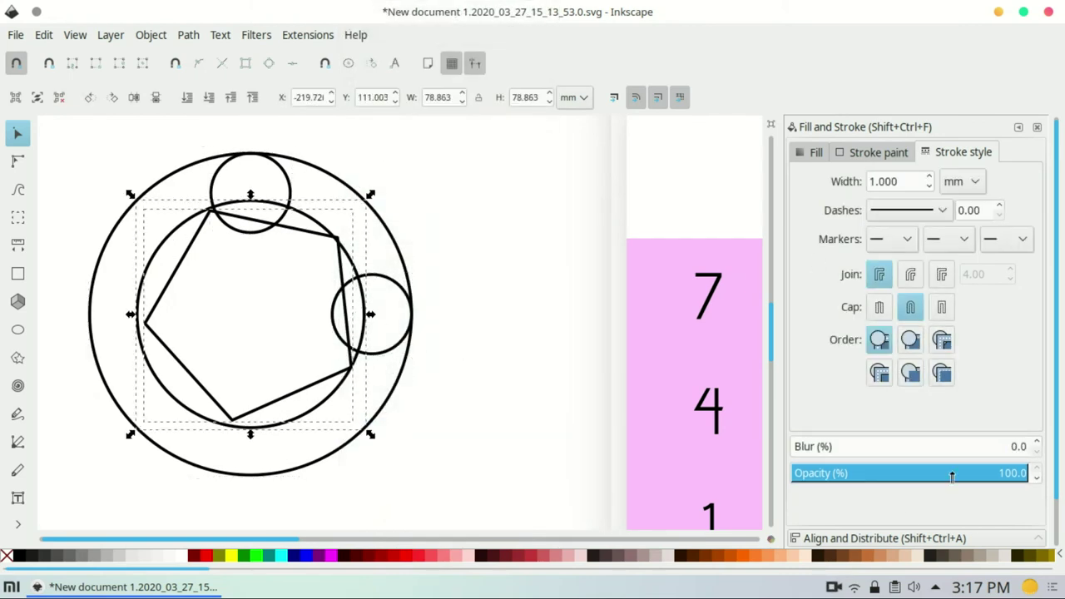
{"action": "left_click", "coordinate": [915, 539]}
{"action": "left_click", "coordinate": [944, 246]}
{"action": "left_click", "coordinate": [340, 398], "text": "shift"}
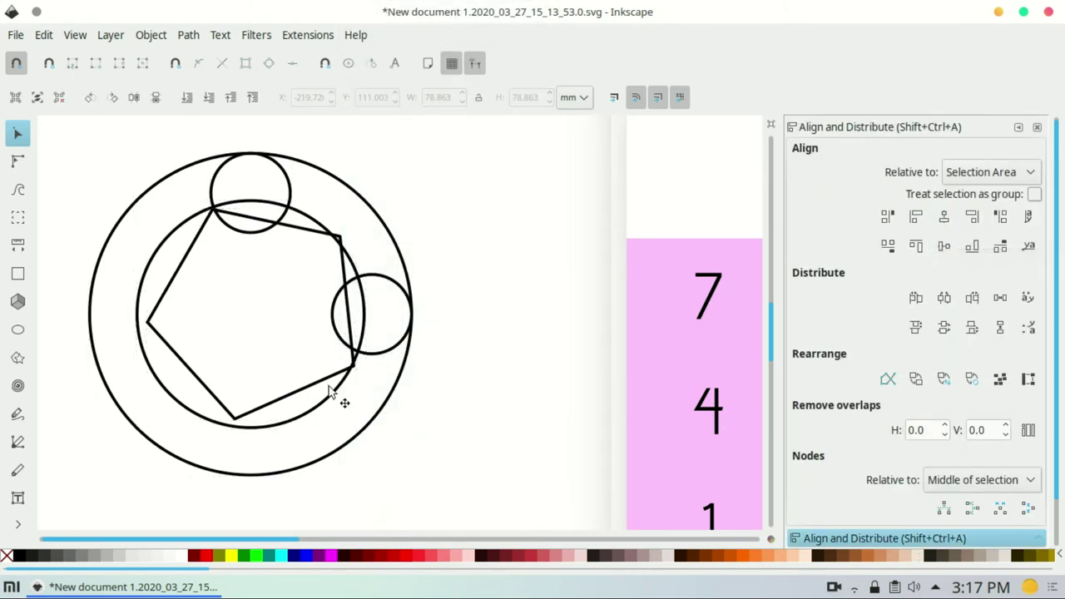
{"action": "left_click", "coordinate": [335, 456], "text": "shift"}
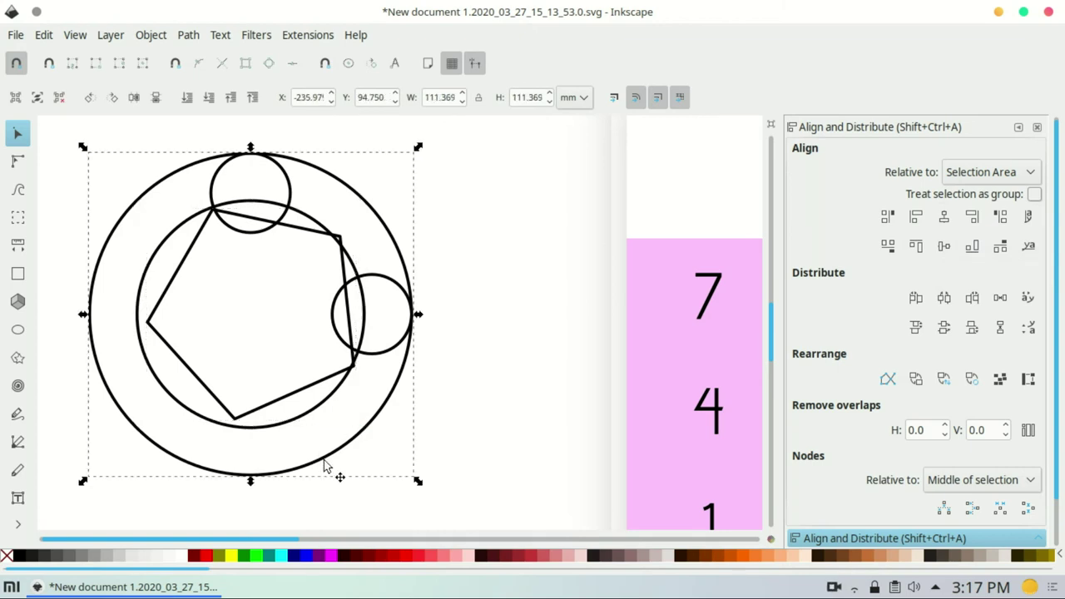
{"action": "left_click", "coordinate": [307, 416], "text": "shift"}
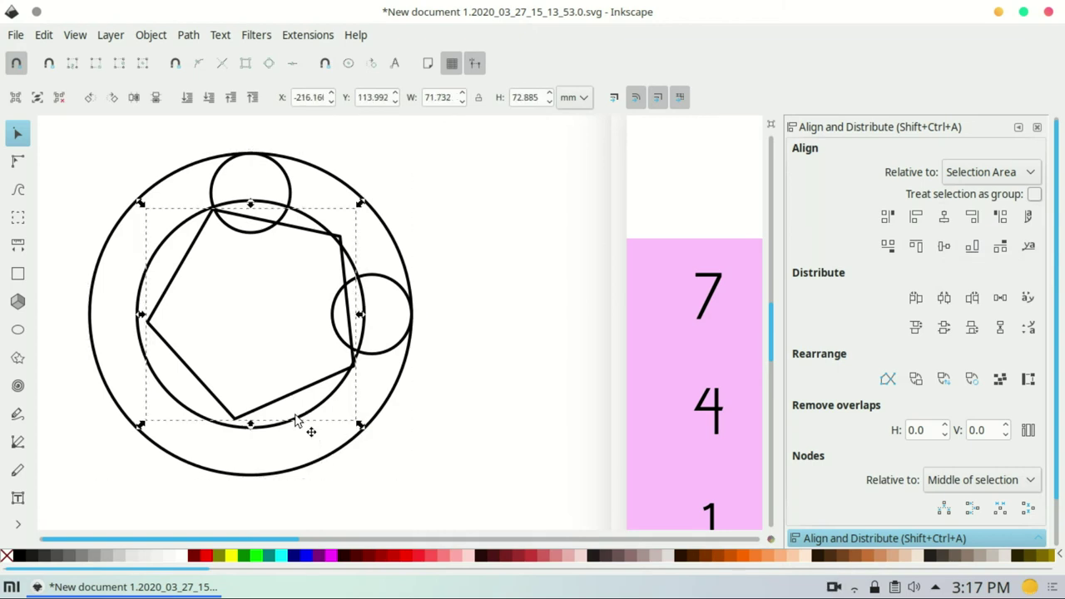
{"action": "left_click", "coordinate": [353, 394], "text": "shift"}
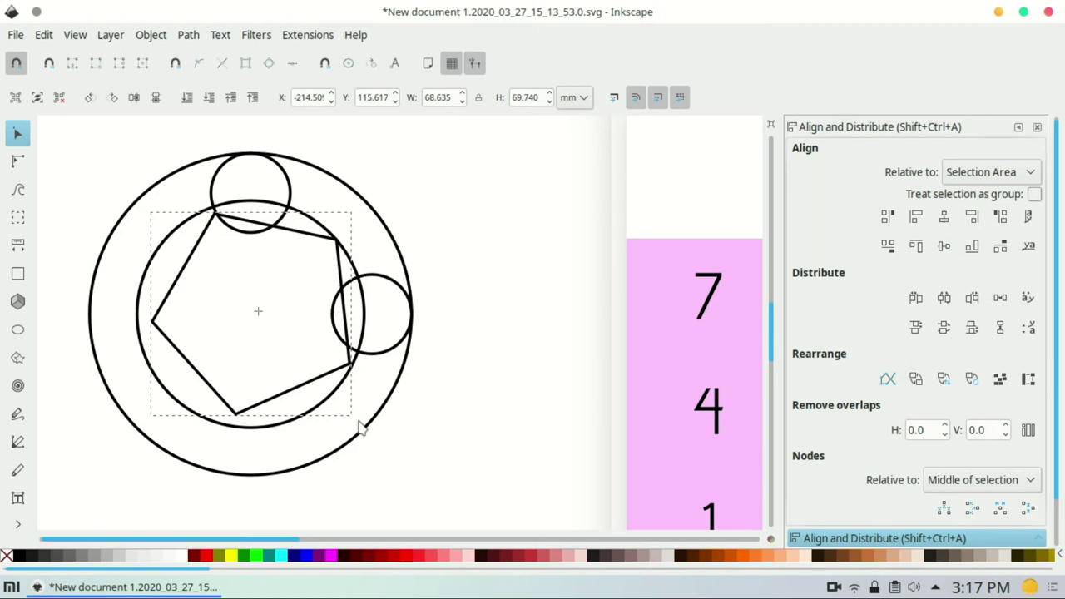
{"action": "left_click_drag", "start_coordinate": [509, 466], "coordinate": [491, 335]}
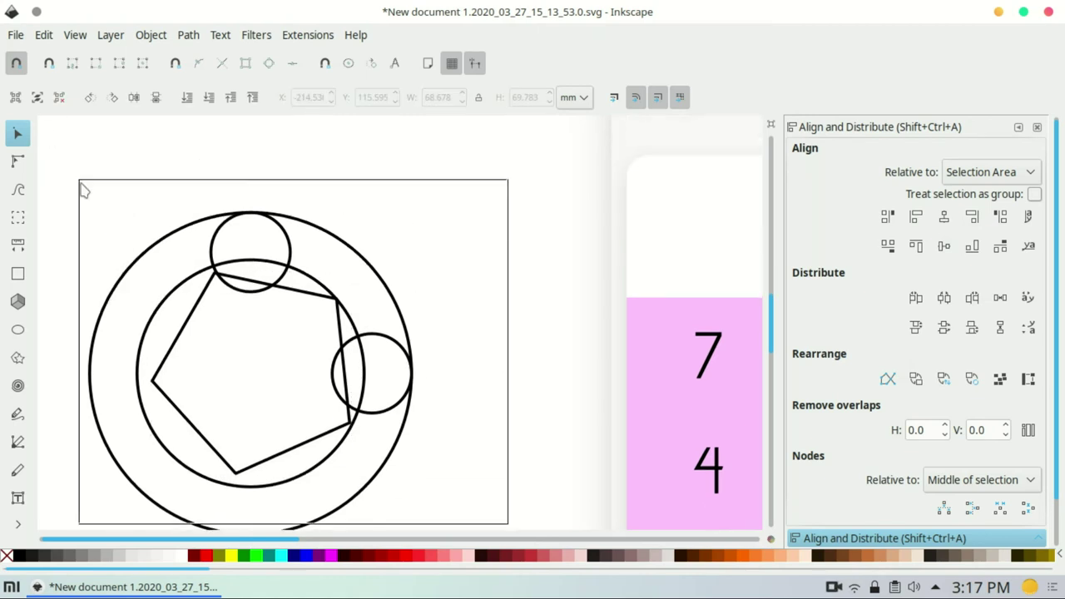
{"action": "right_click", "coordinate": [491, 336]}
{"action": "left_click", "coordinate": [446, 409]}
{"action": "scroll", "coordinate": [332, 362], "scroll_direction": "down", "scroll_amount": 1}
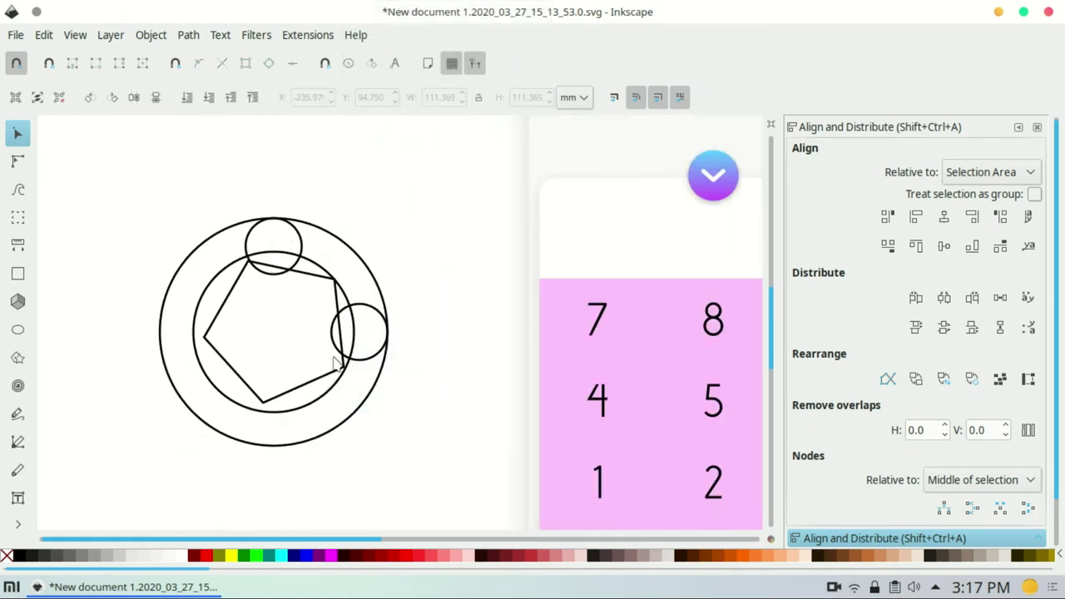
Step: Draw a large grey rectangle over the drawing and send it to the bottom
{"action": "key", "text": "r"}
{"action": "left_click_drag", "start_coordinate": [92, 168], "coordinate": [461, 494]}
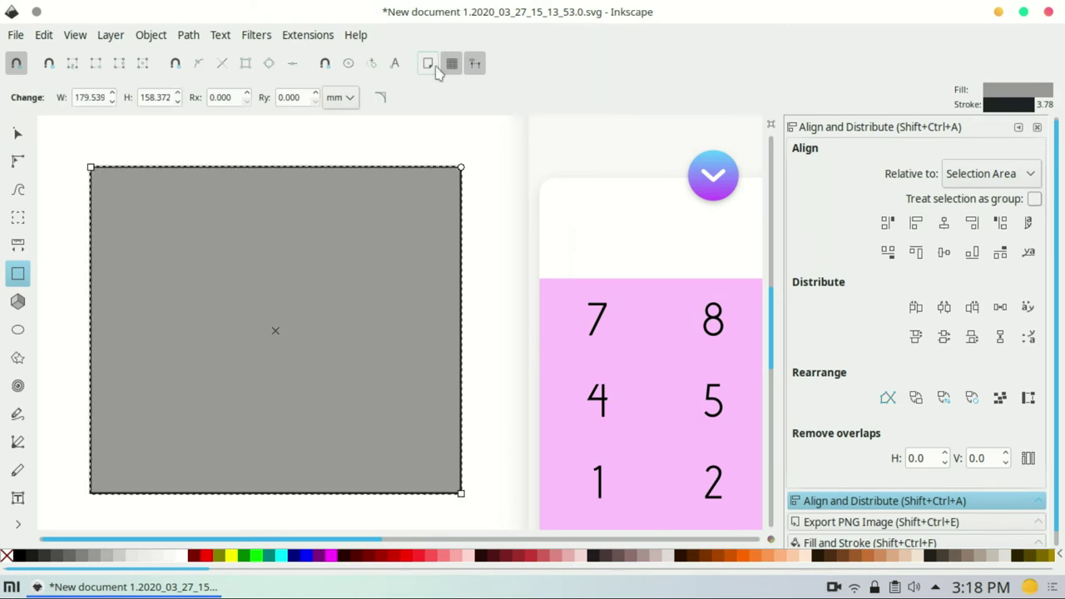
{"action": "key", "text": "s"}
{"action": "key", "text": "End"}
Step: Try cutting the shapes apart with path operations, then undo the cut
{"action": "left_click", "coordinate": [188, 35]}
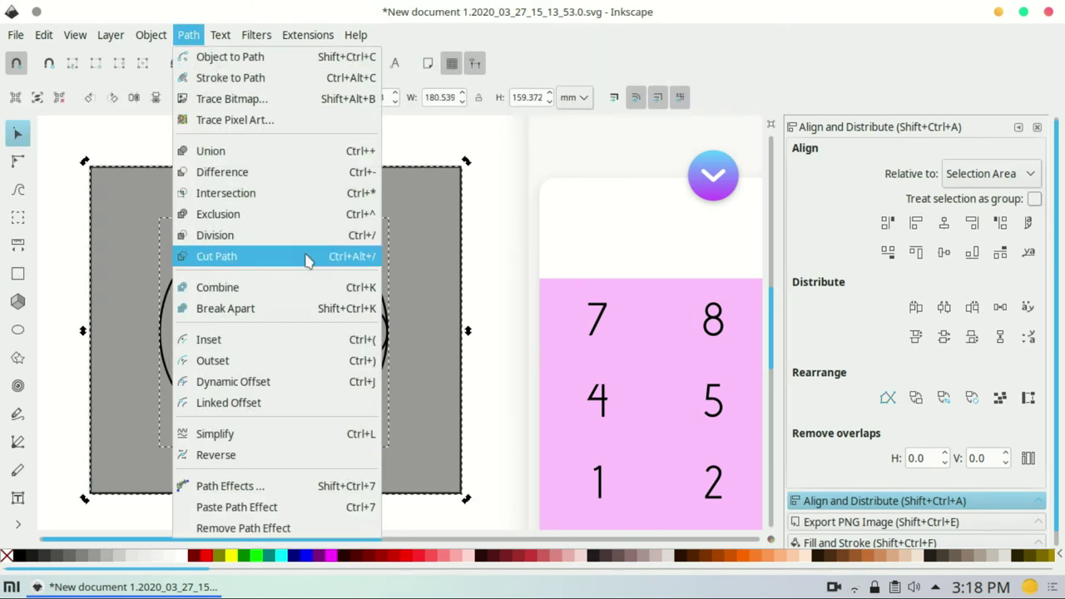
{"action": "left_click", "coordinate": [208, 190]}
{"action": "right_click", "coordinate": [318, 285]}
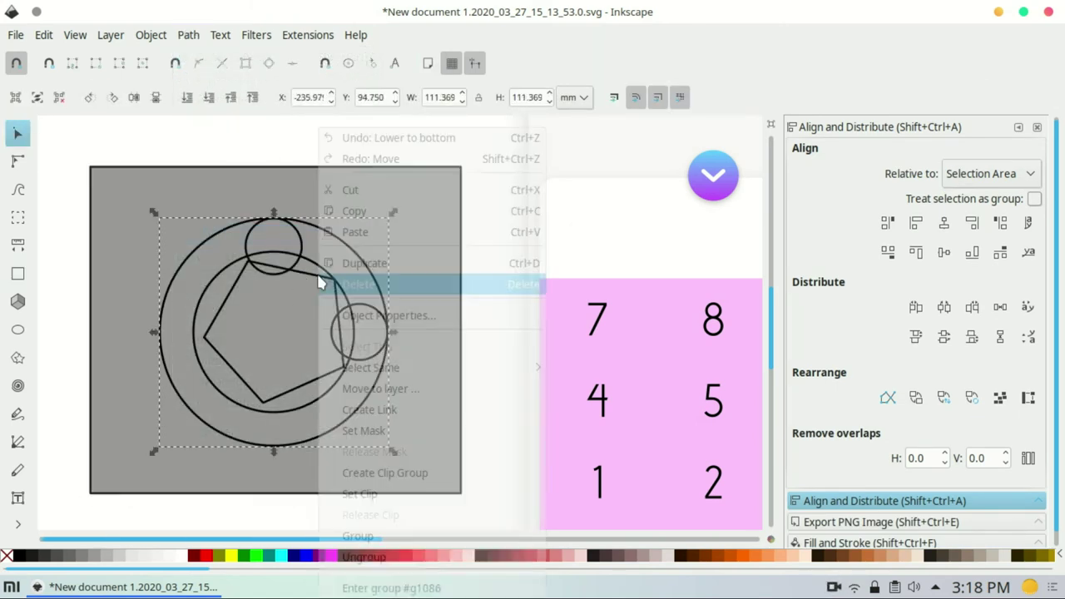
{"action": "key", "text": "Escape"}
{"action": "left_click_drag", "start_coordinate": [500, 520], "coordinate": [75, 142]}
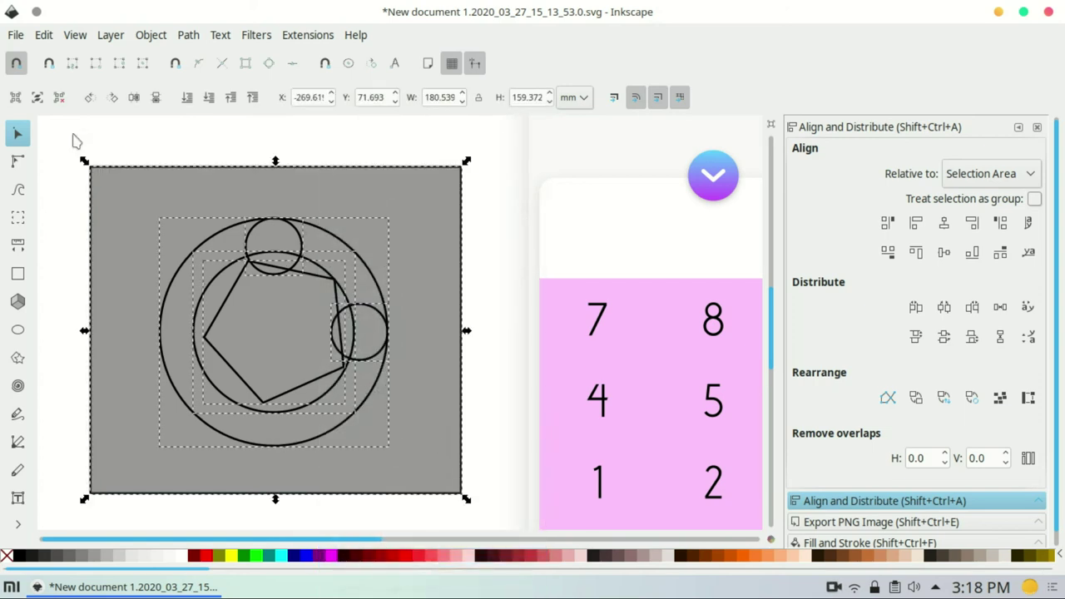
{"action": "left_click", "coordinate": [190, 35]}
{"action": "left_click", "coordinate": [281, 188]}
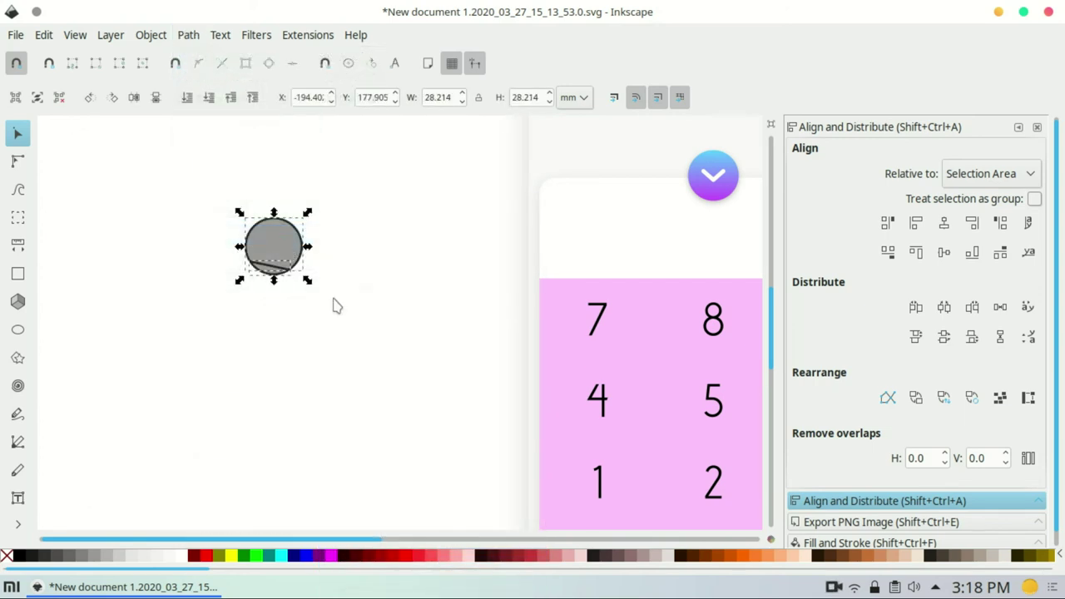
{"action": "left_click", "coordinate": [360, 354]}
{"action": "key", "text": "ctrl+z"}
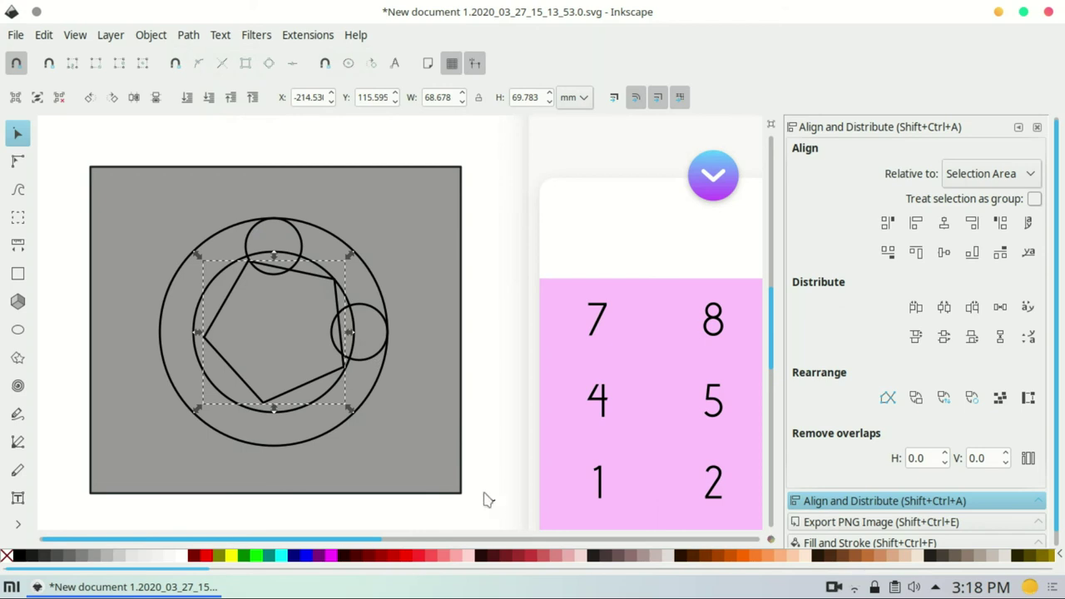
Step: Select the circle groups and the whole drawing, browsing path operations without applying any
{"action": "left_click", "coordinate": [296, 226]}
{"action": "left_click", "coordinate": [317, 245]}
{"action": "right_click", "coordinate": [319, 247]}
{"action": "left_click", "coordinate": [205, 235]}
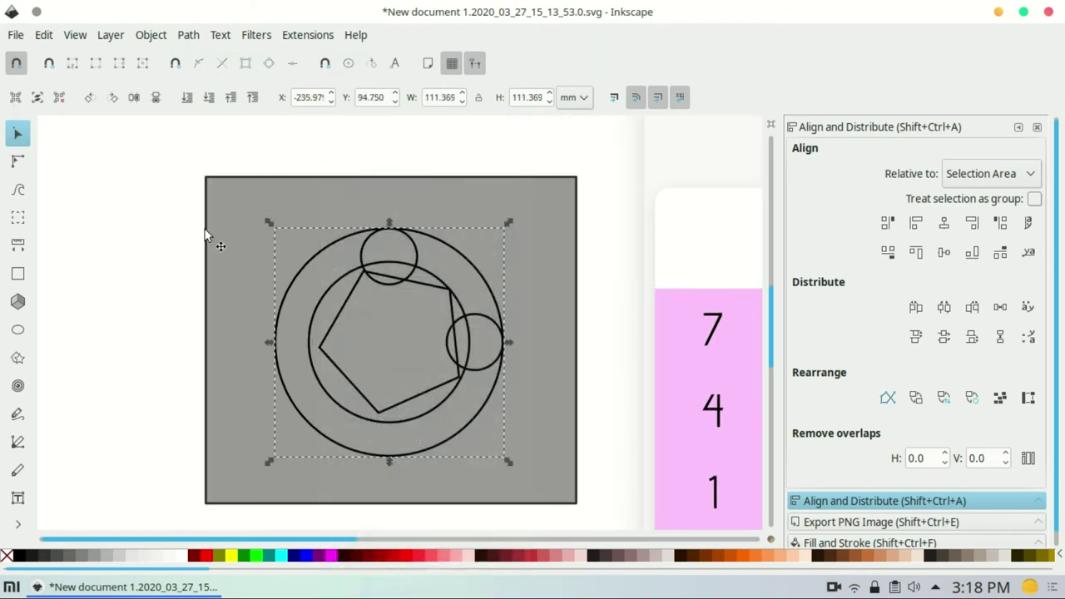
{"action": "left_click", "coordinate": [186, 35]}
{"action": "left_click", "coordinate": [236, 226]}
{"action": "mouse_move", "coordinate": [171, 163]}
{"action": "left_mouse_down"}
{"action": "mouse_move", "coordinate": [586, 510]}
{"action": "mouse_move", "coordinate": [529, 467]}
{"action": "left_mouse_up"}
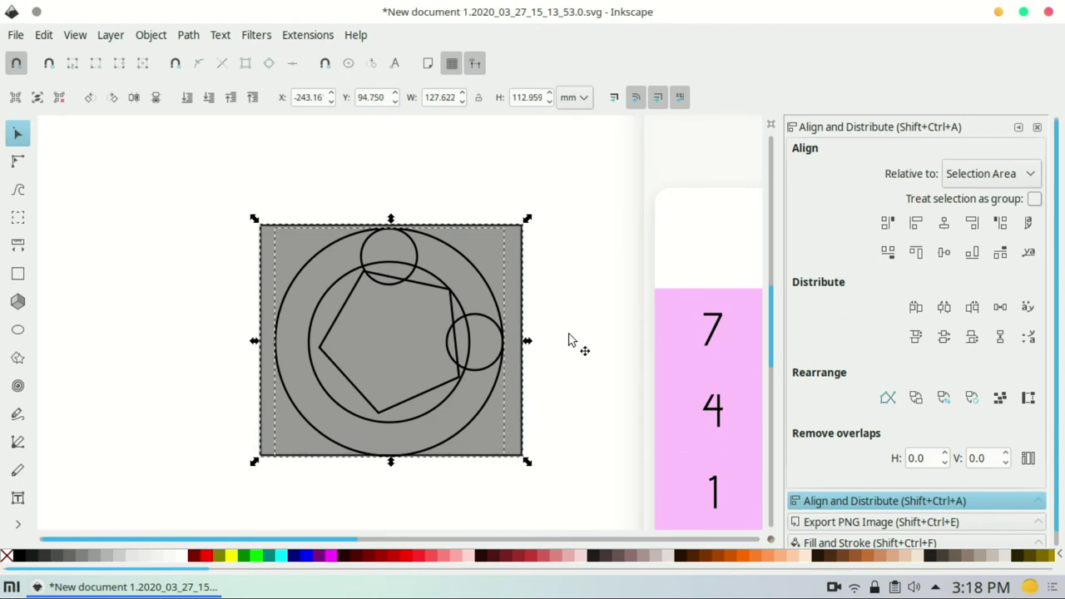
{"action": "left_click_drag", "start_coordinate": [527, 461], "coordinate": [528, 468]}
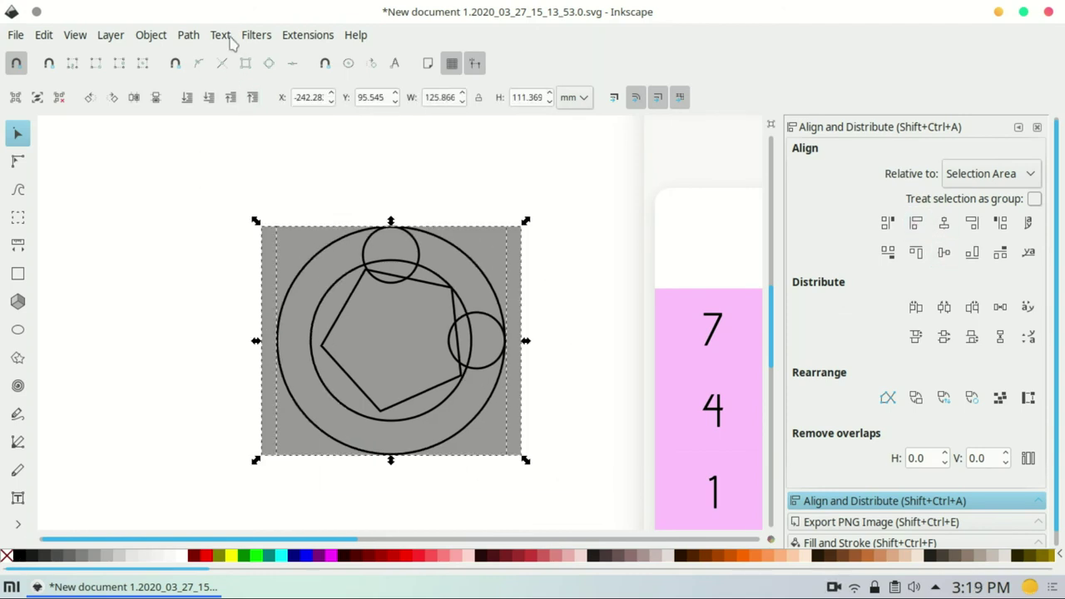
{"action": "left_click", "coordinate": [188, 35]}
{"action": "key", "text": "Escape"}
Step: Try a white fill on the outer circle, then undo it and deselect
{"action": "left_click", "coordinate": [466, 339]}
{"action": "right_click", "coordinate": [511, 372]}
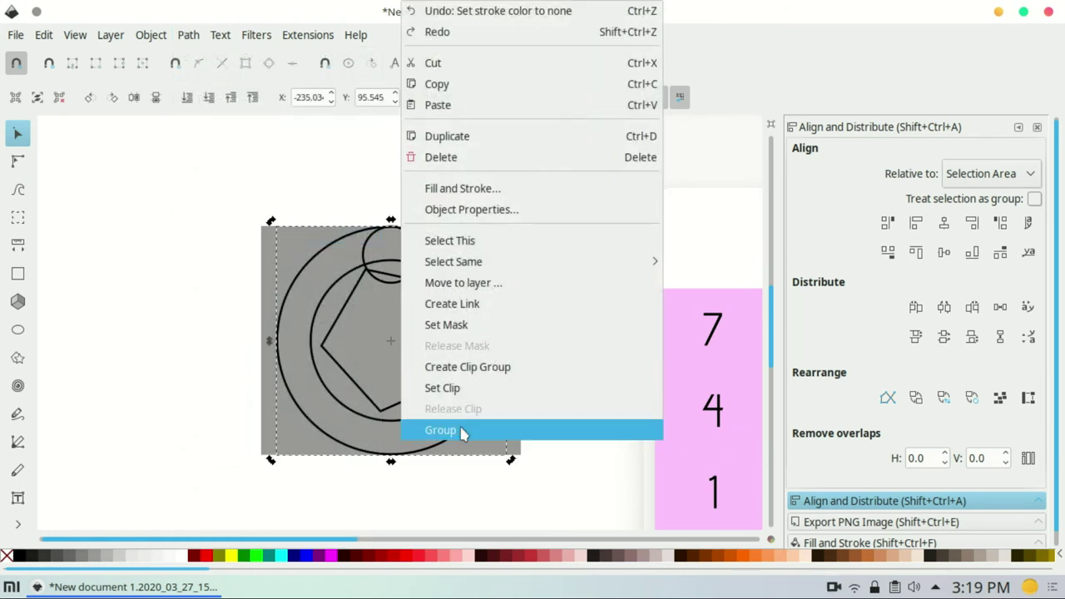
{"action": "left_click", "coordinate": [175, 552]}
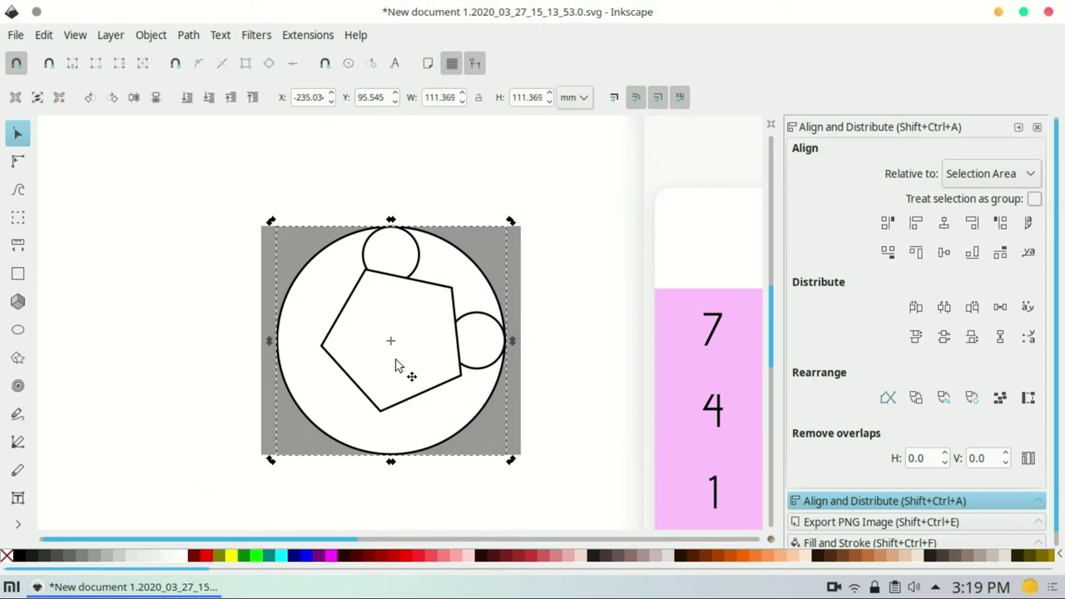
{"action": "key", "text": "ctrl+z"}
{"action": "right_click", "coordinate": [441, 466]}
{"action": "key", "text": "Escape"}
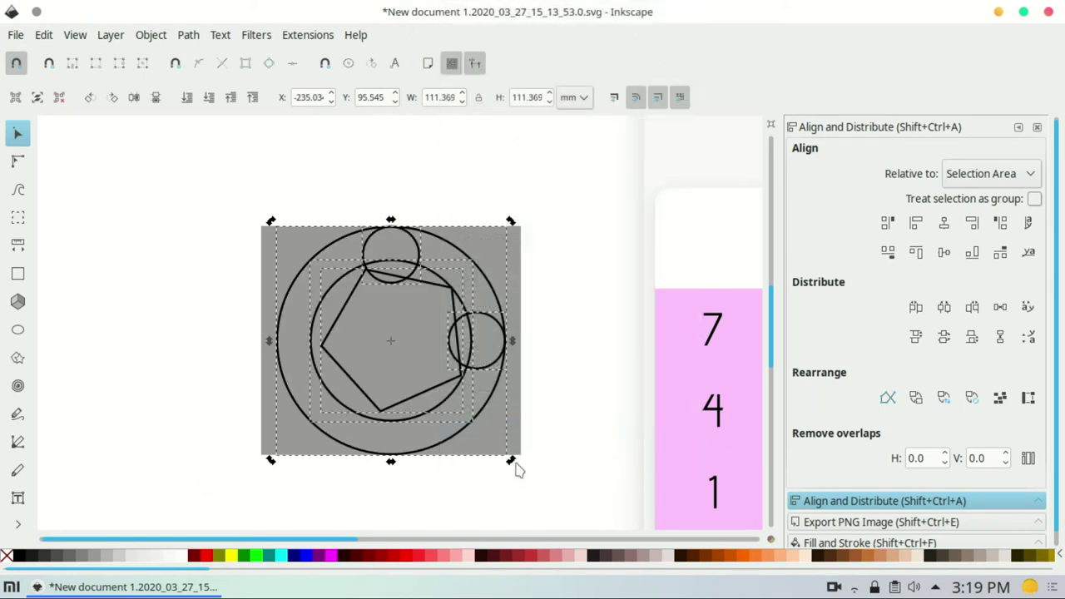
{"action": "key", "text": "Escape"}
Step: Fill the circles and pentagon white, group them, and raise the inner circle
{"action": "key", "text": "ctrl+a"}
{"action": "left_click", "coordinate": [183, 555]}
{"action": "key", "text": "ctrl+g"}
{"action": "left_click", "coordinate": [334, 403], "text": "ctrl"}
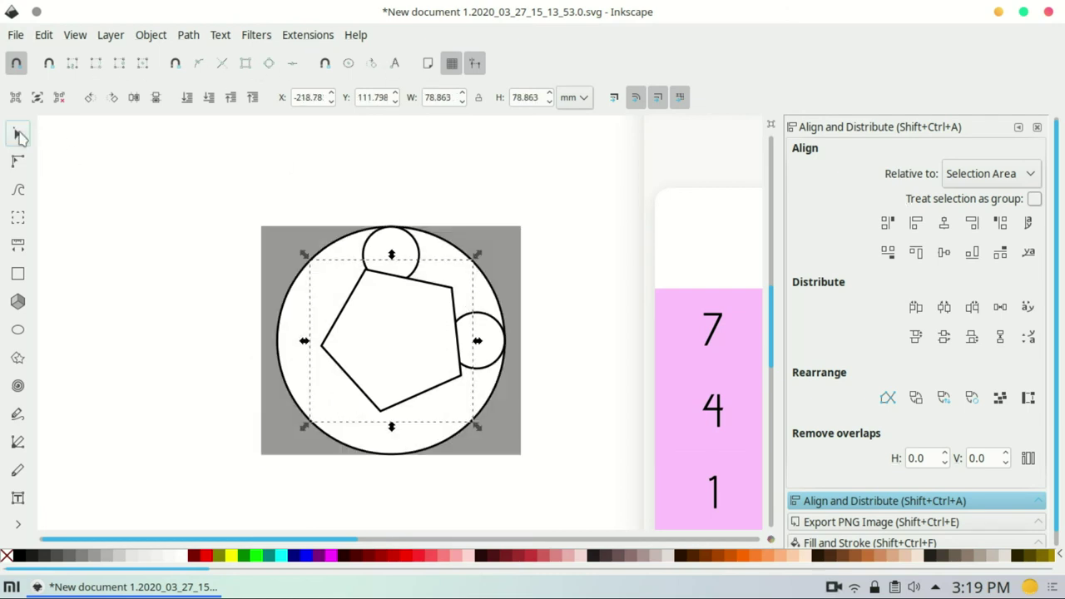
{"action": "left_click", "coordinate": [228, 97]}
{"action": "left_click_drag", "start_coordinate": [196, 155], "coordinate": [588, 484]}
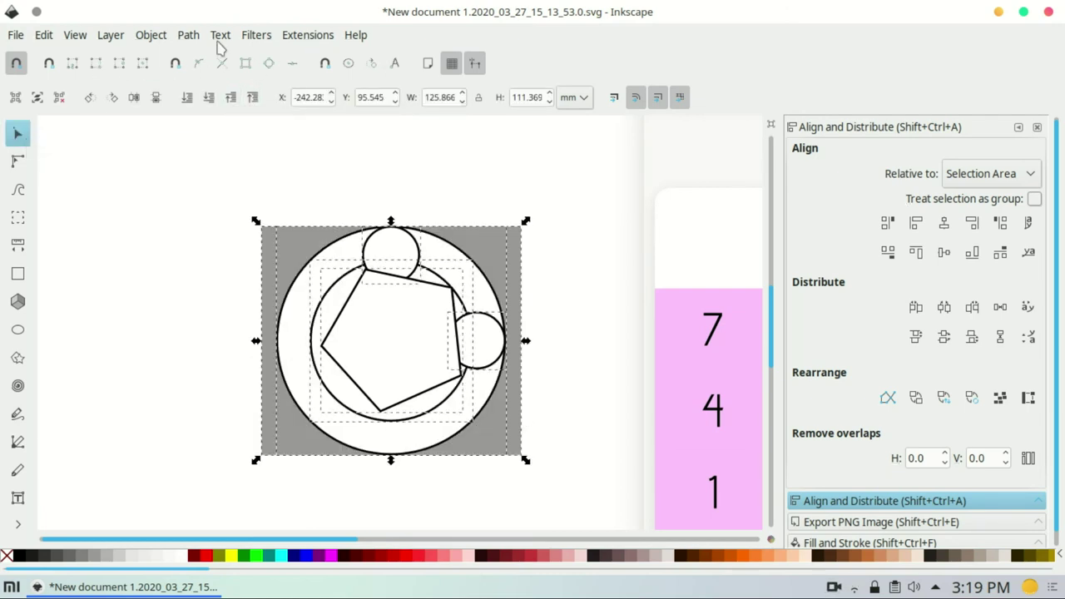
Step: Try the cut and subtract path operations on the stacked shapes, undoing each
{"action": "left_click", "coordinate": [188, 34]}
{"action": "left_click", "coordinate": [216, 256]}
{"action": "key", "text": "ctrl+z"}
{"action": "left_click", "coordinate": [188, 34]}
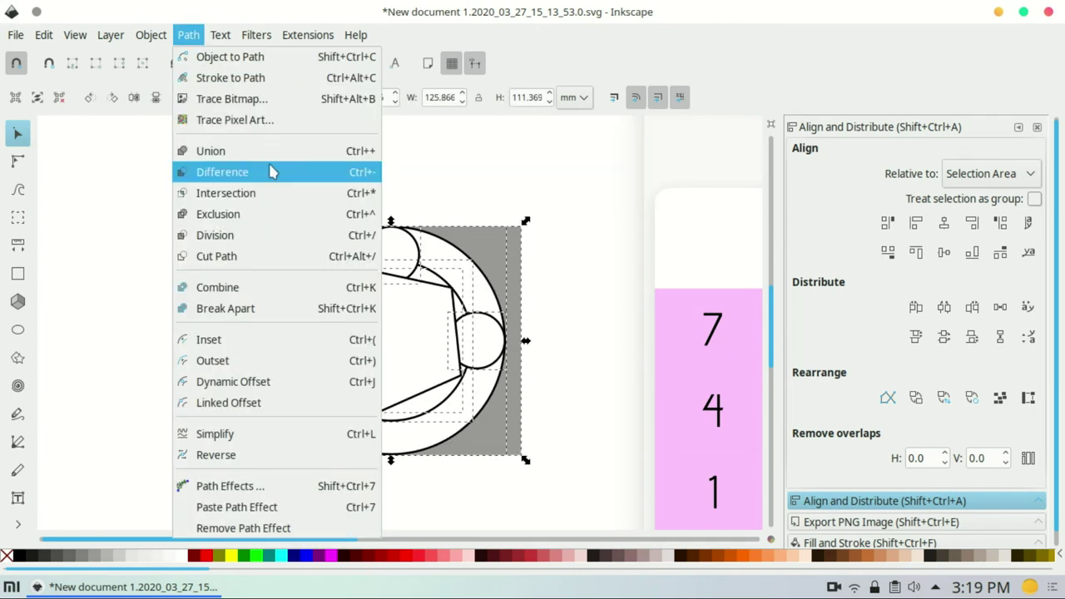
{"action": "left_click", "coordinate": [272, 172]}
{"action": "key", "text": "ctrl+z"}
{"action": "left_click", "coordinate": [188, 34]}
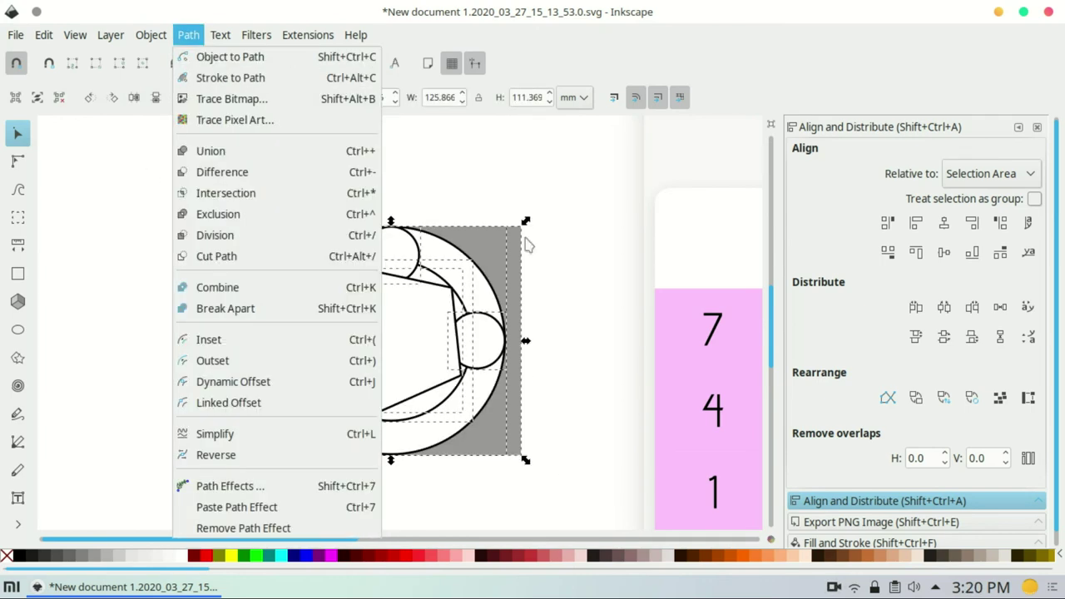
{"action": "left_click", "coordinate": [526, 244]}
{"action": "left_click", "coordinate": [188, 34]}
{"action": "key", "text": "Escape"}
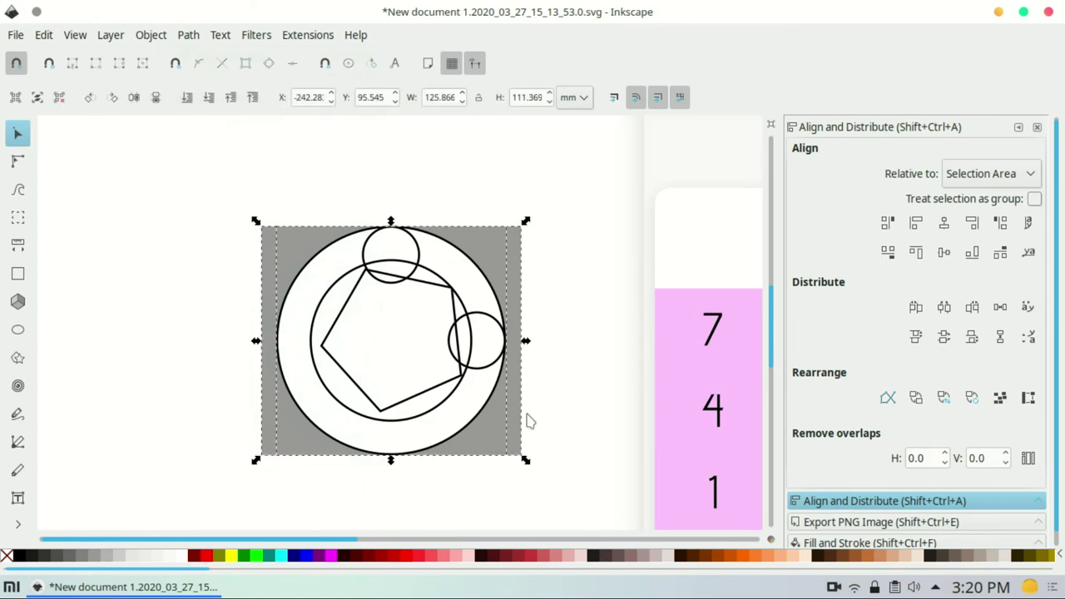
Step: Apply Exclusion to all shapes and delete the rectangle and pentagon pieces
{"action": "left_click", "coordinate": [188, 34]}
{"action": "left_click", "coordinate": [274, 213]}
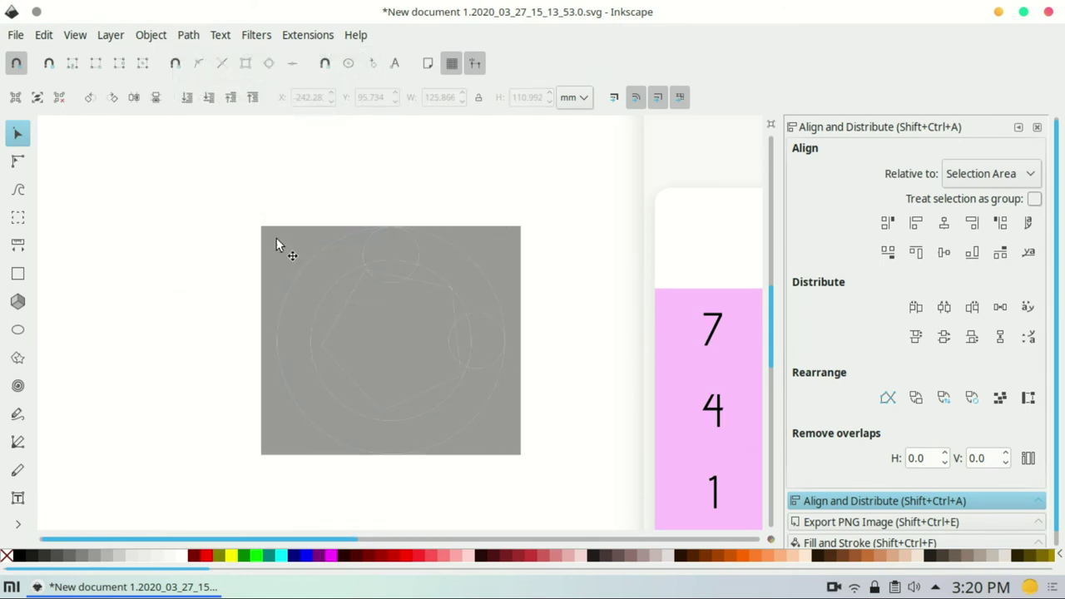
{"action": "left_click", "coordinate": [276, 238]}
{"action": "key", "text": "Delete"}
{"action": "key", "text": "Delete"}
{"action": "left_click", "coordinate": [392, 291]}
{"action": "key", "text": "Delete"}
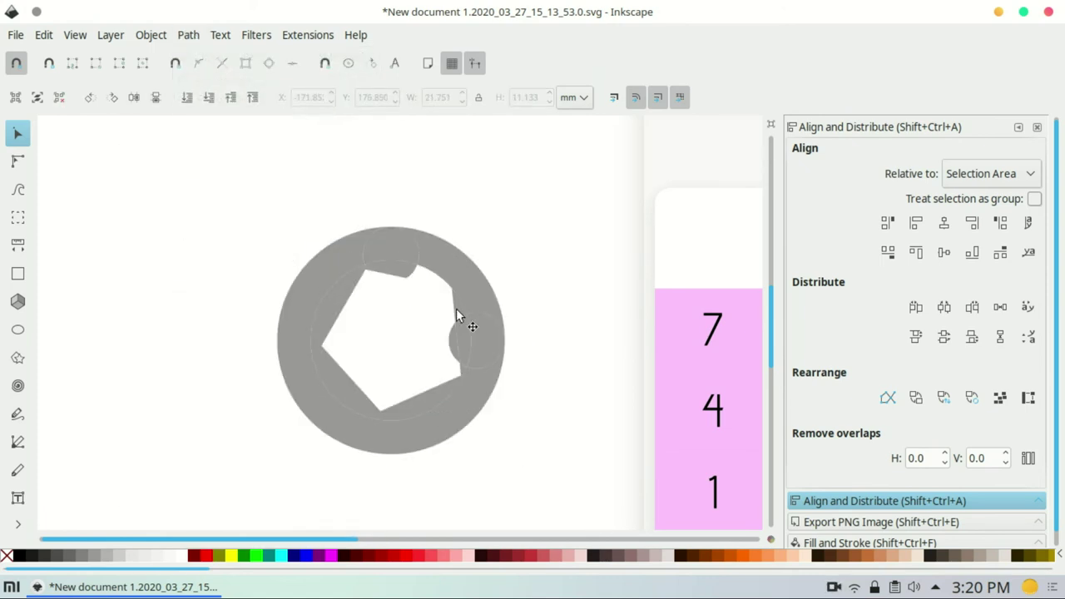
{"action": "left_click", "coordinate": [452, 357]}
Step: Delete the leftover ring segments and slivers, then union the rest into one handset
{"action": "key", "text": "Delete"}
{"action": "left_click", "coordinate": [446, 404]}
{"action": "key", "text": "Delete"}
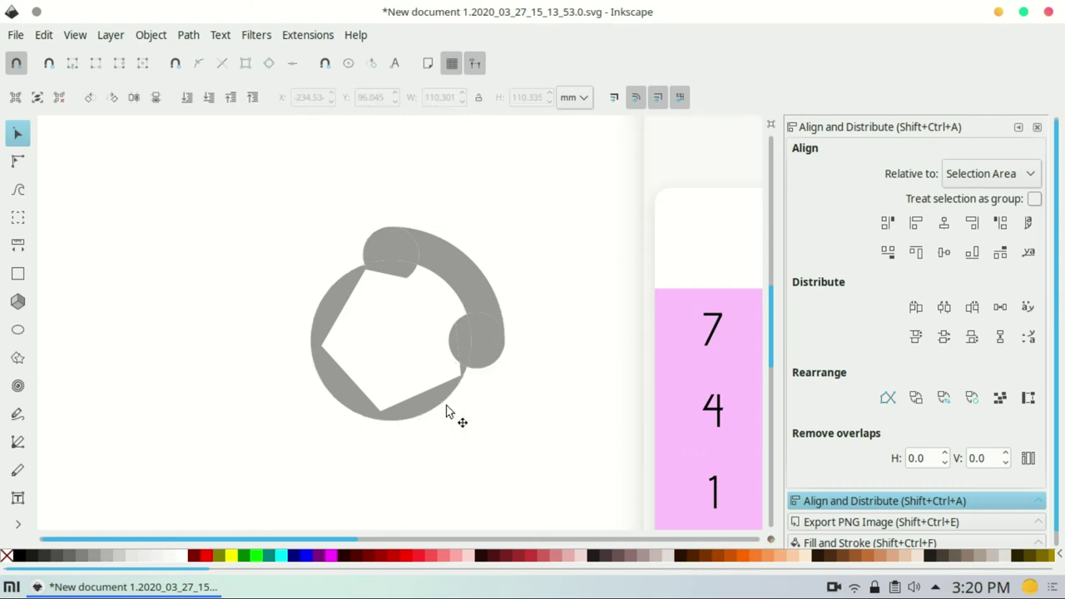
{"action": "key", "text": "Delete"}
{"action": "left_click", "coordinate": [457, 356]}
{"action": "key", "text": "Delete"}
{"action": "scroll", "coordinate": [397, 362], "scroll_direction": "up", "scroll_amount": 1}
{"action": "scroll", "coordinate": [407, 356], "scroll_direction": "up", "scroll_amount": 1}
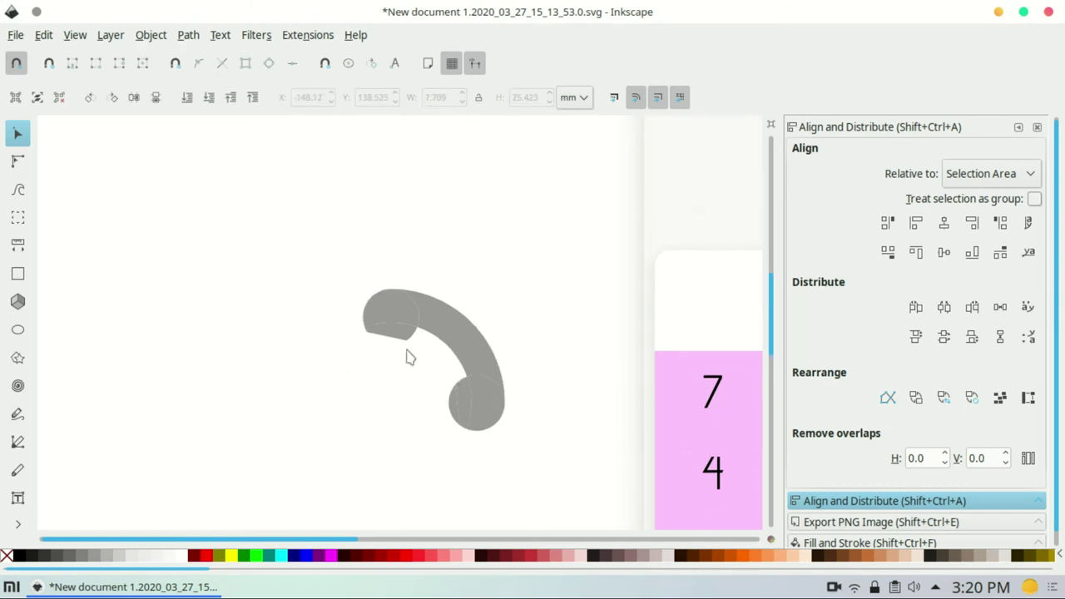
{"action": "scroll", "coordinate": [408, 356], "scroll_direction": "up", "scroll_amount": 2, "text": "ctrl"}
{"action": "left_click", "coordinate": [480, 460]}
{"action": "key", "text": "Delete"}
{"action": "left_click_drag", "start_coordinate": [264, 186], "coordinate": [634, 517]}
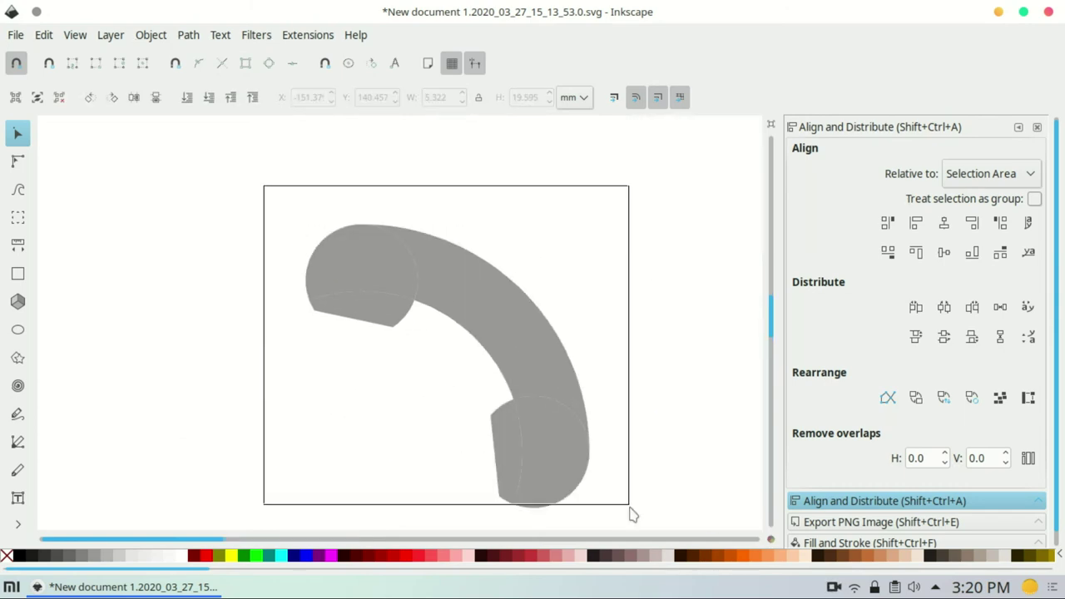
{"action": "left_click", "coordinate": [188, 35]}
{"action": "left_click", "coordinate": [236, 151]}
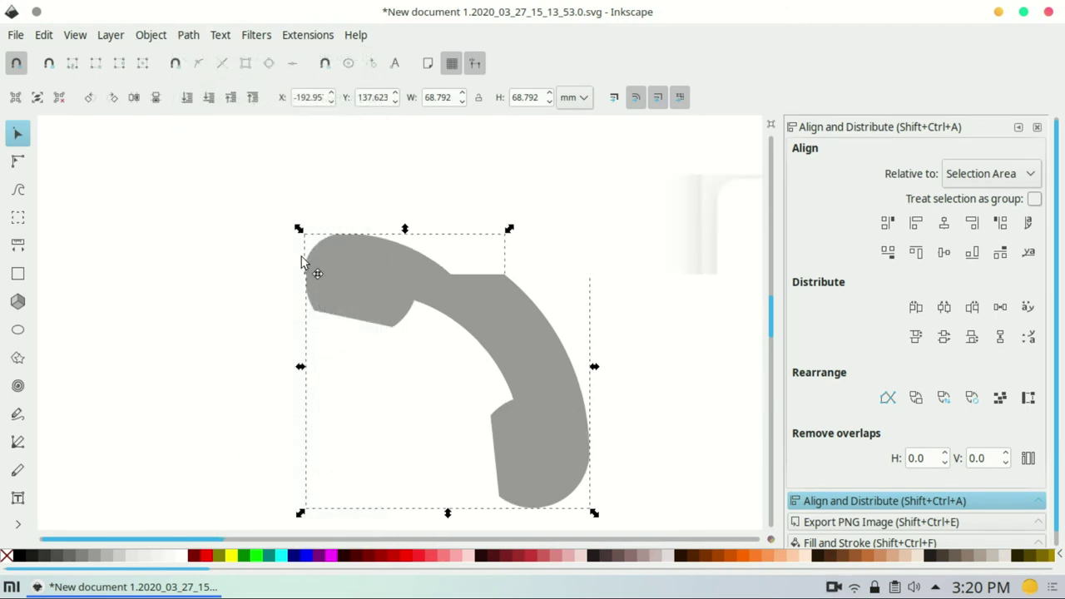
Step: Move the grey handset onto the keypad, raise it to top, and shrink it into the call button
{"action": "scroll", "coordinate": [304, 261], "scroll_direction": "down", "scroll_amount": 3, "text": "ctrl"}
{"action": "scroll", "coordinate": [234, 215], "scroll_direction": "right", "scroll_amount": 4}
{"action": "scroll", "coordinate": [234, 216], "scroll_direction": "down", "scroll_amount": 2}
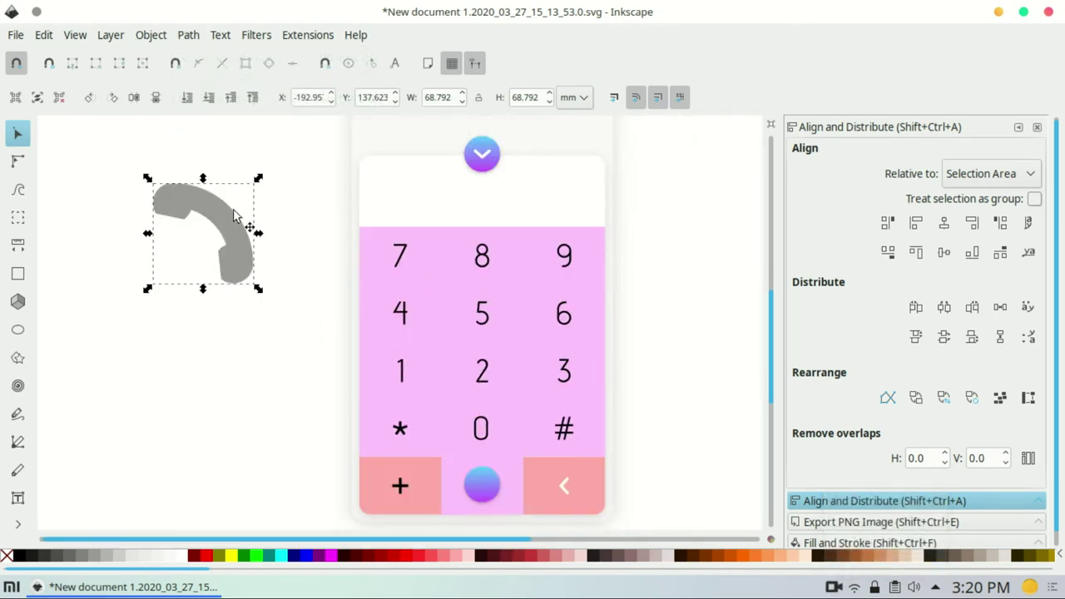
{"action": "left_click_drag", "start_coordinate": [242, 213], "coordinate": [493, 509]}
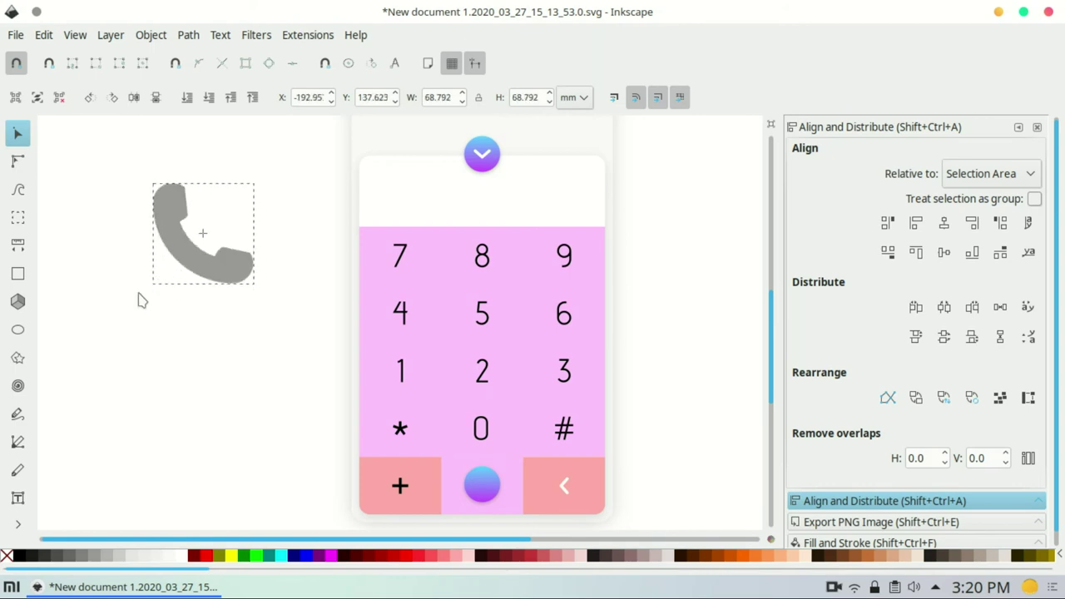
{"action": "key", "text": "Home"}
{"action": "scroll", "coordinate": [464, 369], "scroll_direction": "up", "scroll_amount": 2, "text": "ctrl"}
{"action": "scroll", "coordinate": [475, 392], "scroll_direction": "down", "scroll_amount": 3}
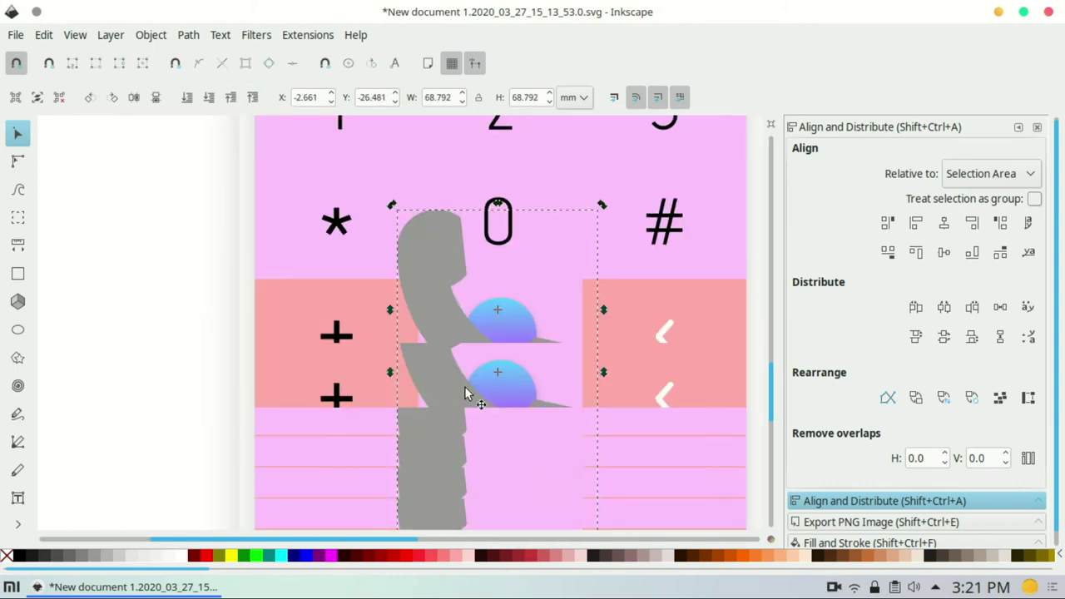
{"action": "mouse_move", "coordinate": [571, 460]}
{"action": "left_mouse_down"}
{"action": "mouse_move", "coordinate": [433, 314]}
{"action": "mouse_move", "coordinate": [507, 407]}
{"action": "left_mouse_up"}
Step: Fill the handset icon white
{"action": "left_click", "coordinate": [513, 427], "text": "shift"}
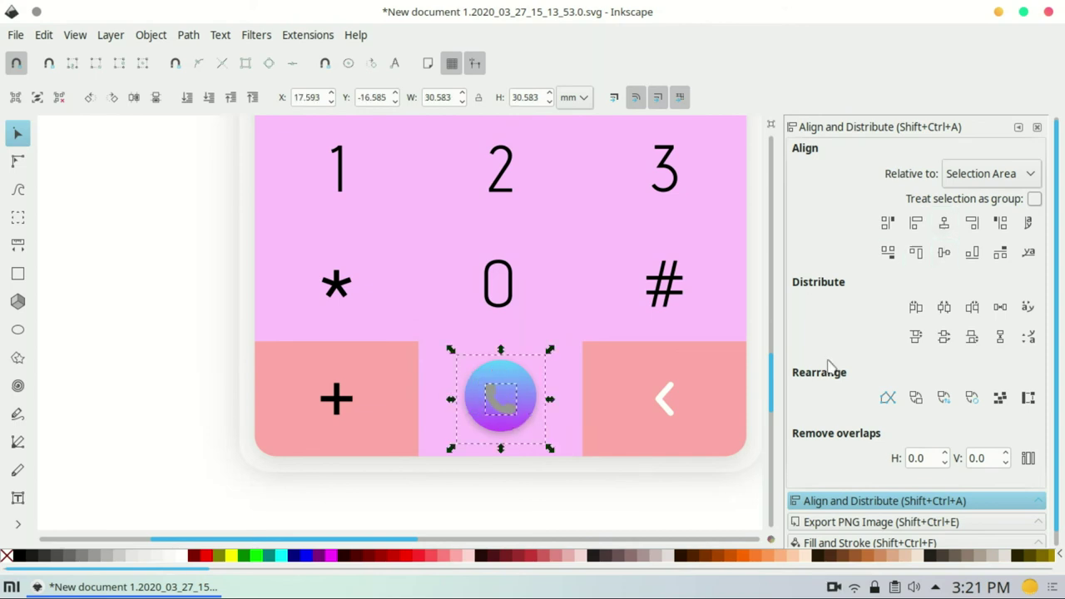
{"action": "left_click", "coordinate": [495, 408]}
{"action": "left_click", "coordinate": [181, 555]}
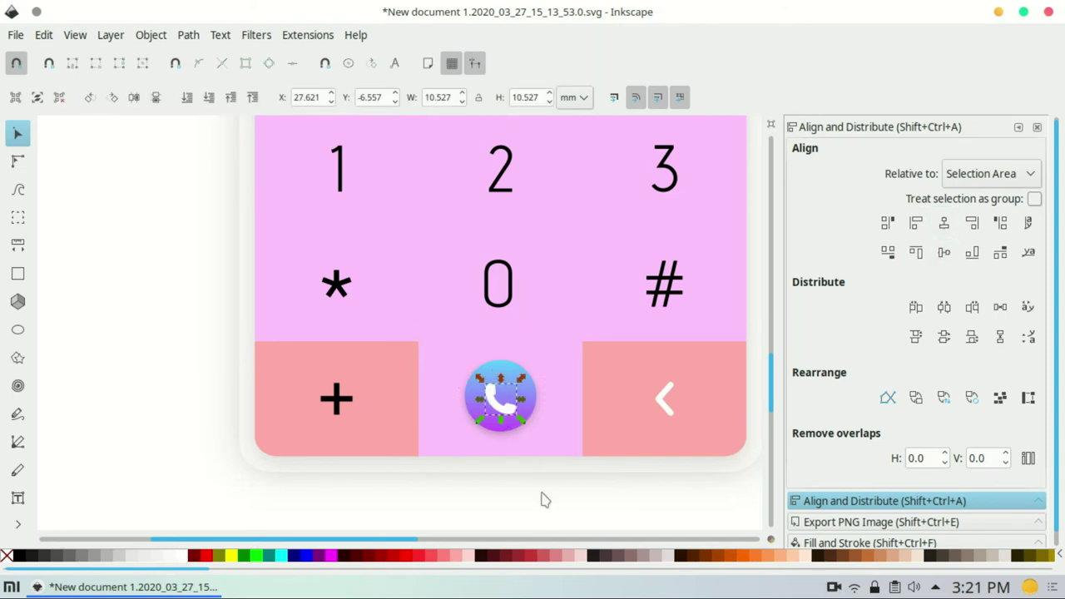
{"action": "left_click", "coordinate": [609, 499]}
Step: Select the chevron buttons to inspect them, then clear the selection
{"action": "scroll", "coordinate": [609, 499], "scroll_direction": "down", "scroll_amount": 5}
{"action": "left_click", "coordinate": [511, 292]}
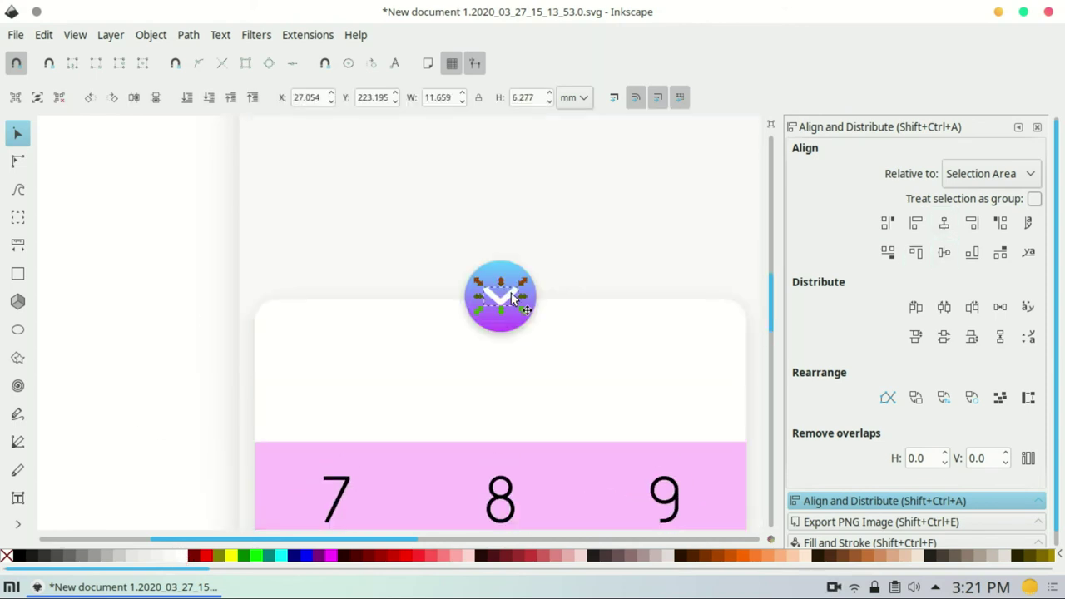
{"action": "left_click", "coordinate": [512, 292]}
{"action": "left_click", "coordinate": [145, 271]}
{"action": "scroll", "coordinate": [146, 273], "scroll_direction": "down", "scroll_amount": 10}
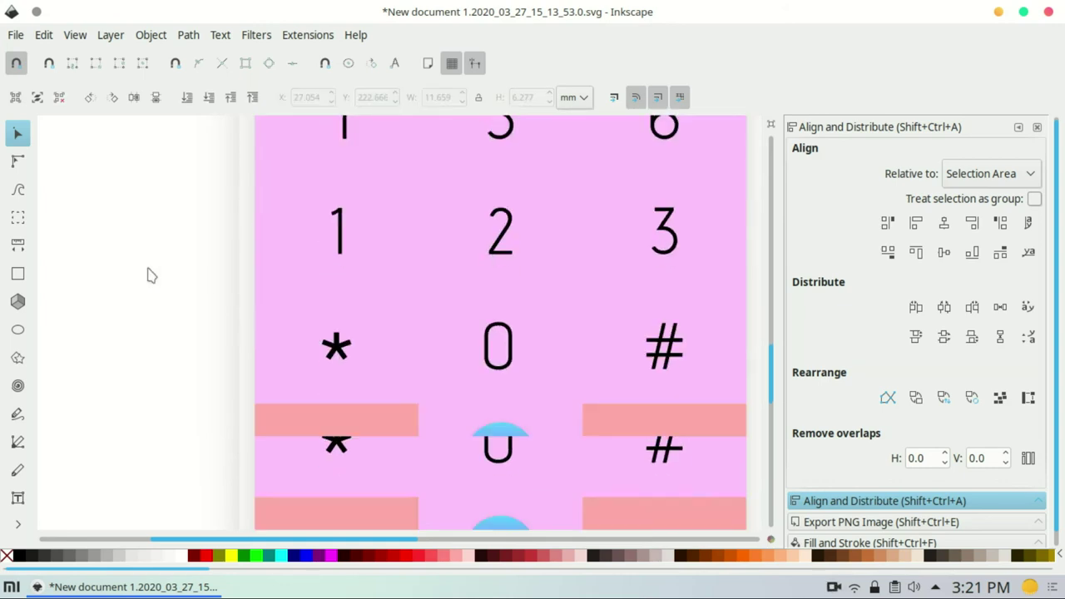
{"action": "scroll", "coordinate": [150, 274], "scroll_direction": "down", "scroll_amount": 2, "text": "ctrl"}
{"action": "scroll", "coordinate": [150, 274], "scroll_direction": "up", "scroll_amount": 2}
{"action": "left_click", "coordinate": [410, 423]}
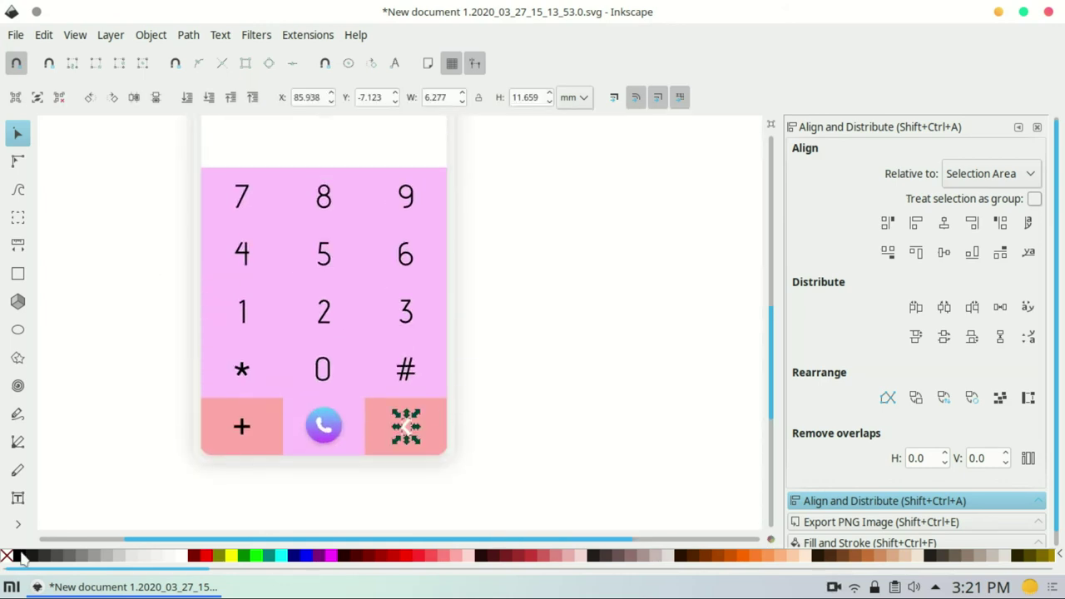
{"action": "left_click", "coordinate": [57, 407]}
Step: Select the bottom row of keys to check it, then clear the selection
{"action": "key", "text": "Tab"}
{"action": "key", "text": "Escape"}
{"action": "scroll", "coordinate": [95, 399], "scroll_direction": "up", "scroll_amount": 1}
{"action": "key", "text": "Tab"}
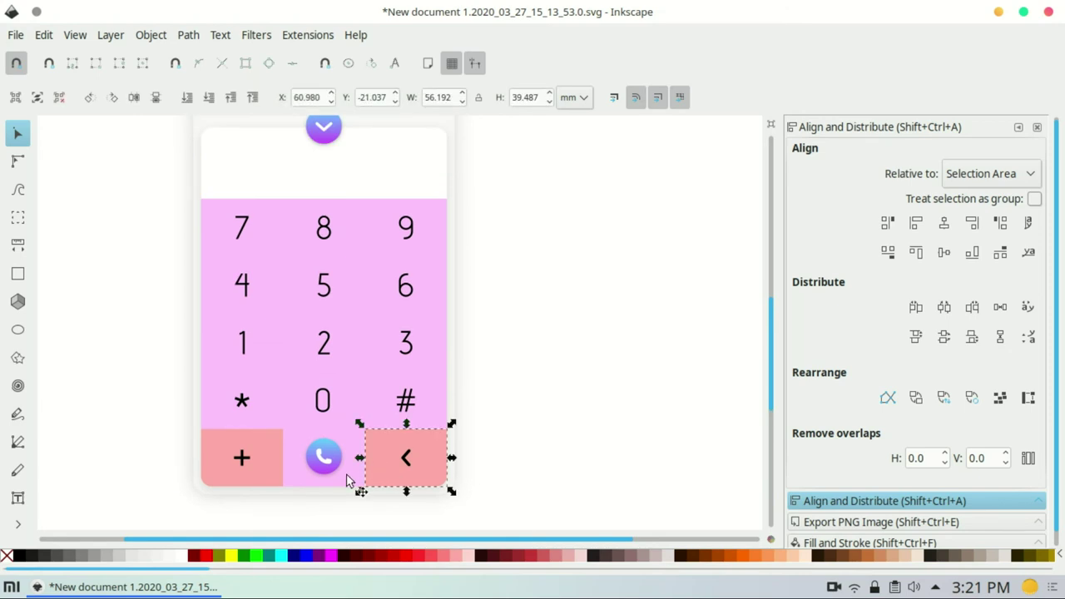
{"action": "left_click", "coordinate": [271, 483], "text": "shift"}
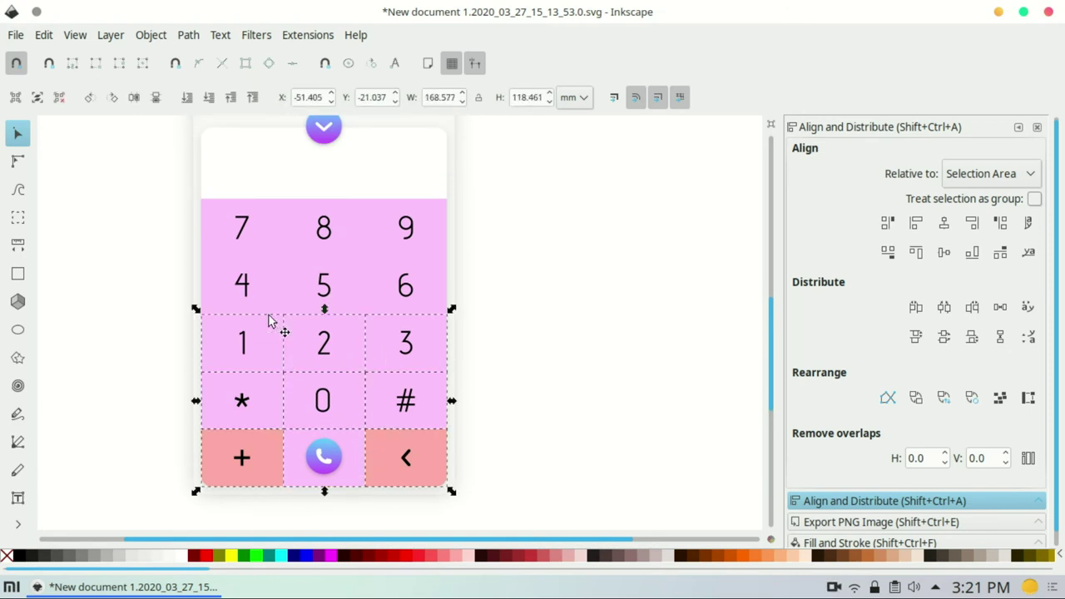
{"action": "left_click", "coordinate": [148, 428]}
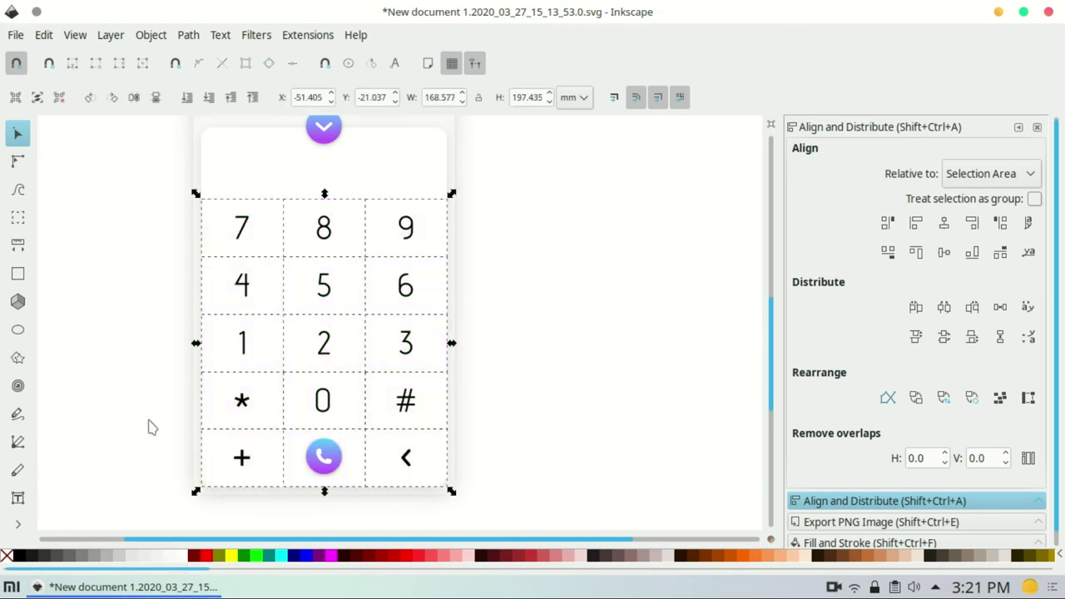
{"action": "scroll", "coordinate": [595, 387], "scroll_direction": "up", "scroll_amount": 2}
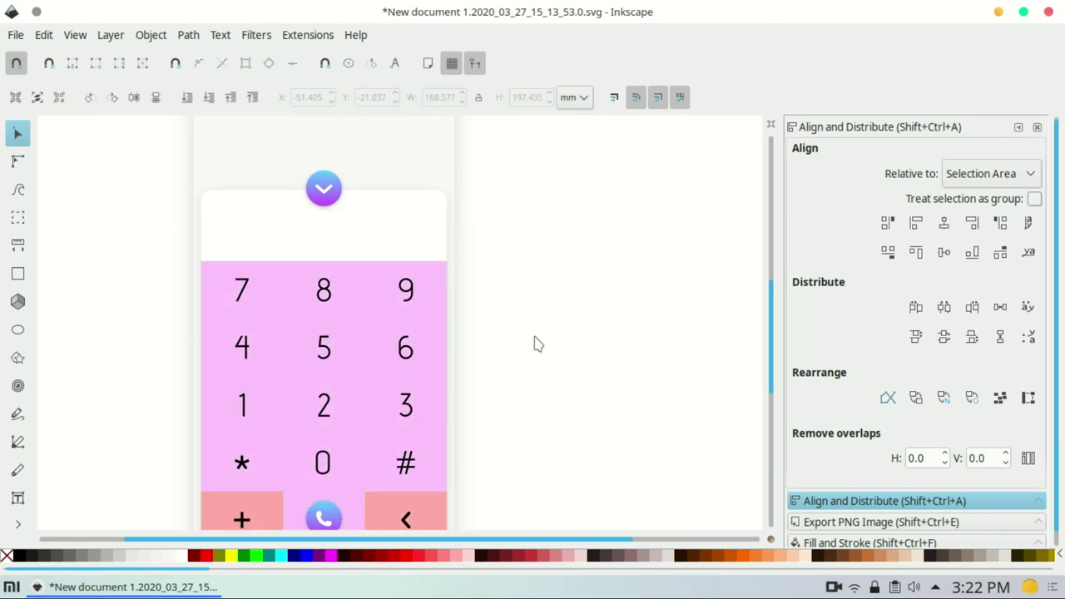
Step: Create the '090' text and set its font family to Advent Pro
{"action": "key", "text": "t"}
{"action": "type", "text": "090"}
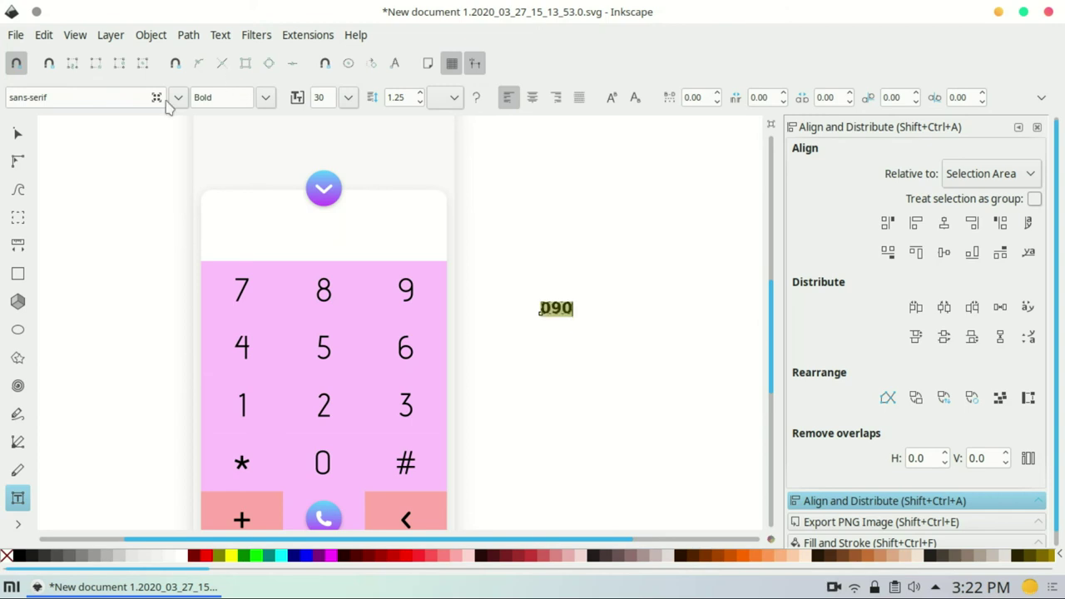
{"action": "left_click", "coordinate": [178, 97]}
{"action": "left_click", "coordinate": [176, 99]}
{"action": "scroll", "coordinate": [179, 539], "scroll_direction": "up", "scroll_amount": 10}
{"action": "scroll", "coordinate": [100, 333], "scroll_direction": "up", "scroll_amount": 10}
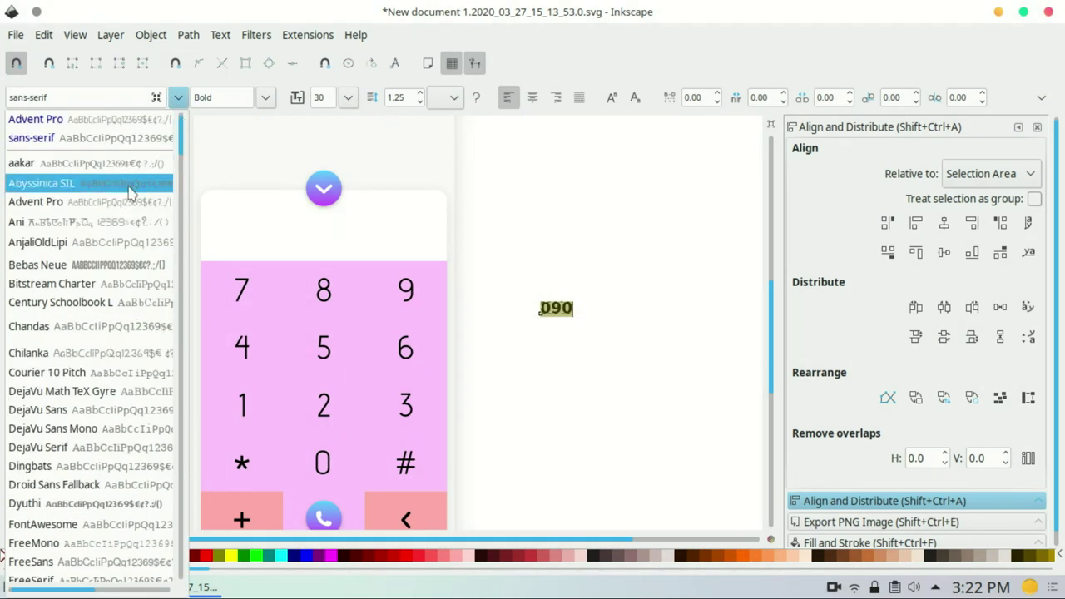
{"action": "left_click", "coordinate": [50, 200]}
Step: Move the '090' text into the white display area, enlarge it and centre it
{"action": "key", "text": "F1"}
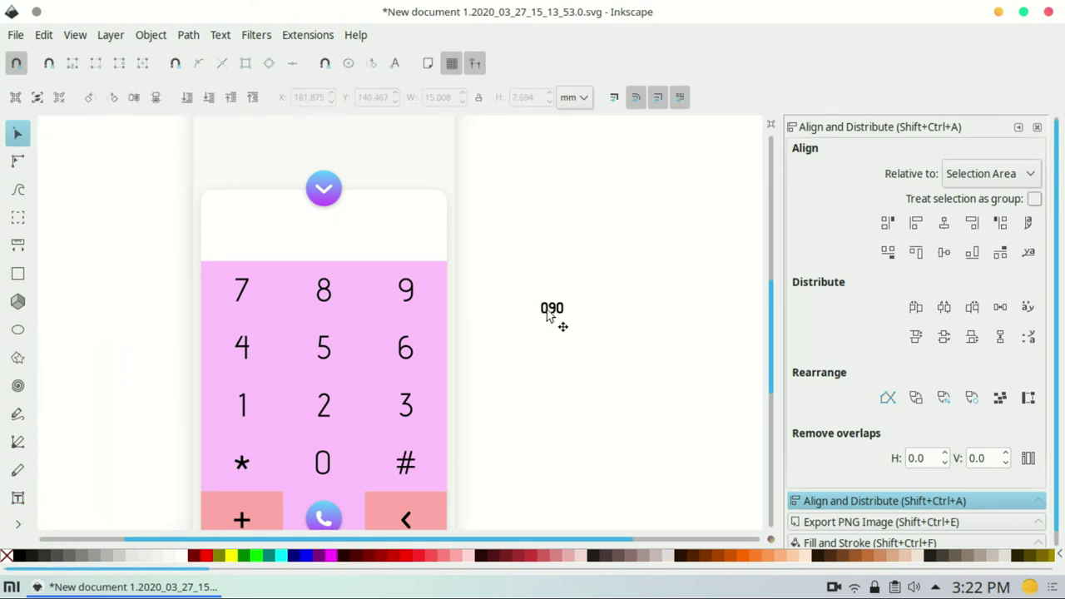
{"action": "mouse_move", "coordinate": [558, 321]}
{"action": "left_mouse_down"}
{"action": "mouse_move", "coordinate": [331, 255]}
{"action": "mouse_move", "coordinate": [354, 262]}
{"action": "left_mouse_up"}
{"action": "left_click", "coordinate": [331, 255], "text": "shift"}
{"action": "left_click", "coordinate": [329, 243]}
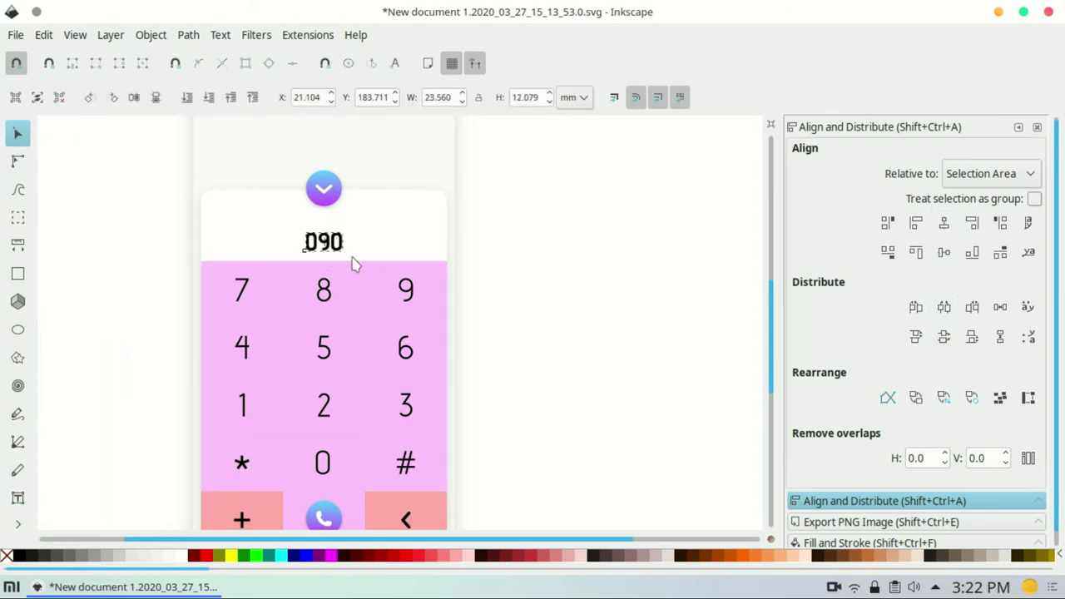
{"action": "left_click", "coordinate": [484, 296]}
{"action": "scroll", "coordinate": [488, 304], "scroll_direction": "up", "scroll_amount": 3}
{"action": "left_click_drag", "start_coordinate": [342, 343], "coordinate": [342, 338]}
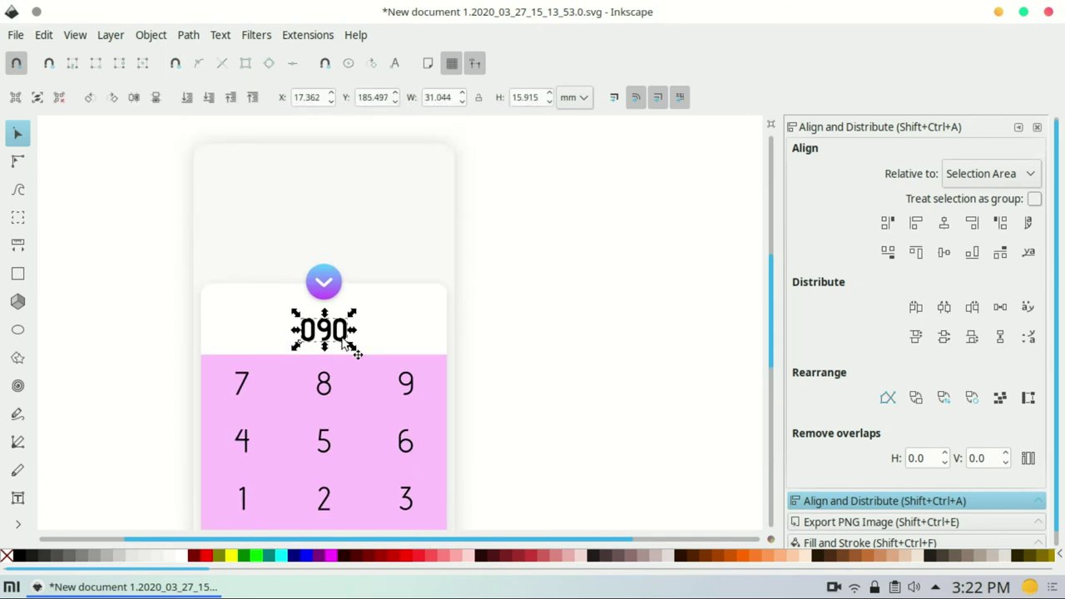
{"action": "left_click", "coordinate": [466, 347]}
{"action": "scroll", "coordinate": [488, 340], "scroll_direction": "down", "scroll_amount": 2}
{"action": "scroll", "coordinate": [489, 339], "scroll_direction": "up", "scroll_amount": 3}
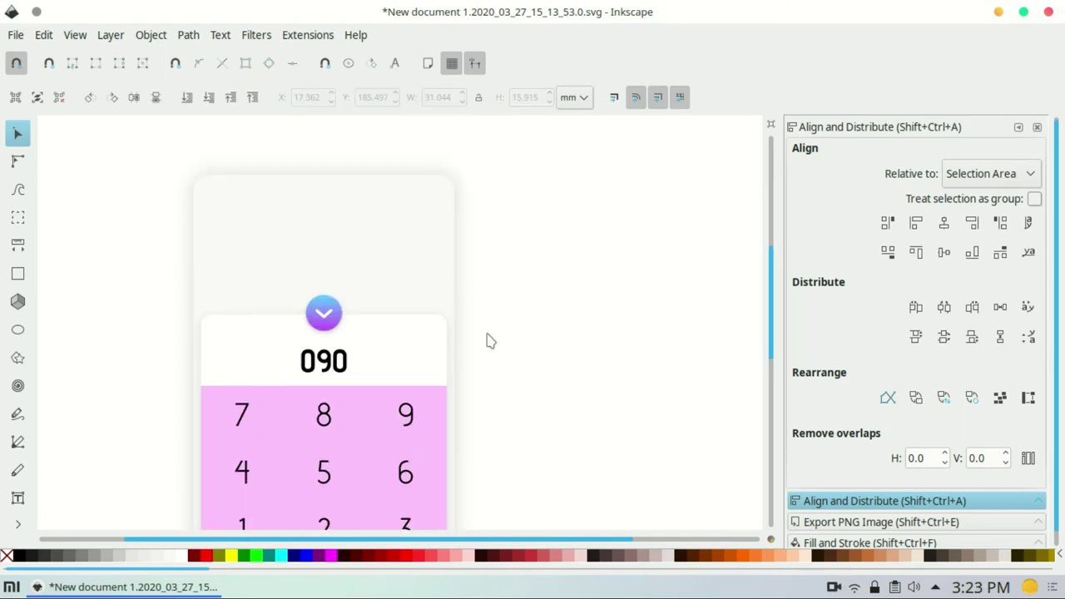
Step: Create the 'Dial' text and set its font family to Advent Pro
{"action": "key", "text": "t"}
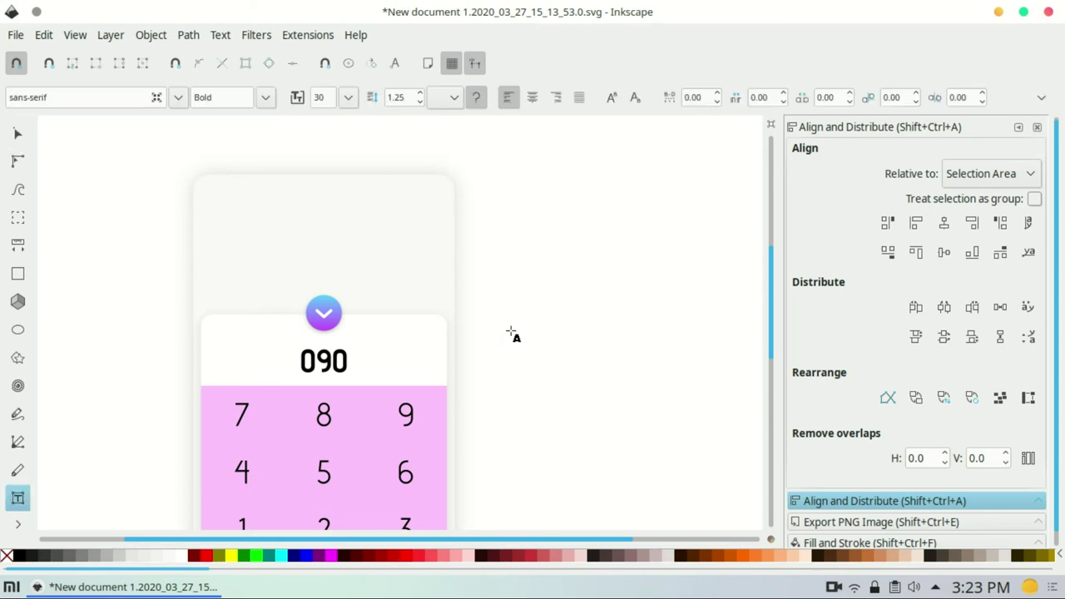
{"action": "type", "text": "Dial"}
{"action": "key", "text": "ctrl+a"}
{"action": "left_click", "coordinate": [178, 97]}
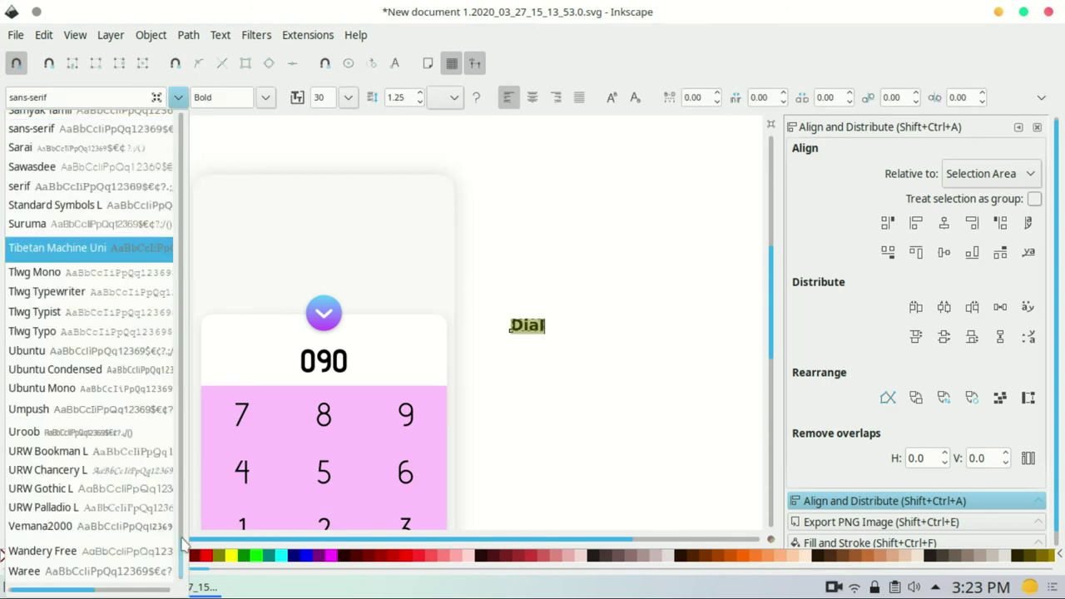
{"action": "scroll", "coordinate": [92, 333], "scroll_direction": "up", "scroll_amount": 10}
{"action": "left_click", "coordinate": [33, 117]}
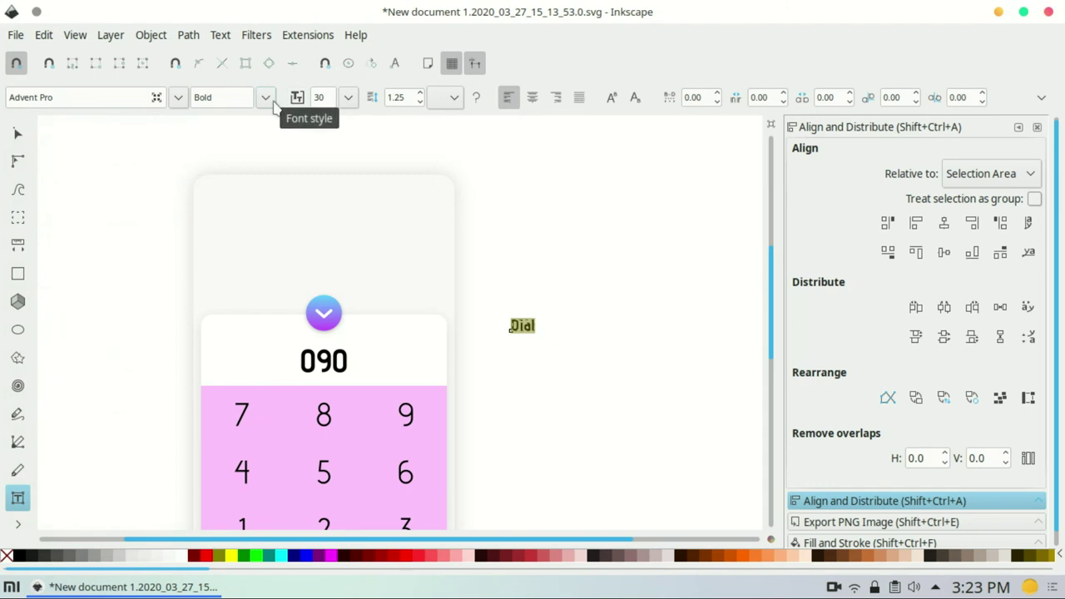
Step: Move the 'Dial' title to the top centre of the phone body
{"action": "left_click", "coordinate": [18, 133]}
{"action": "left_click_drag", "start_coordinate": [520, 331], "coordinate": [337, 202]}
{"action": "left_click", "coordinate": [341, 208], "text": "shift"}
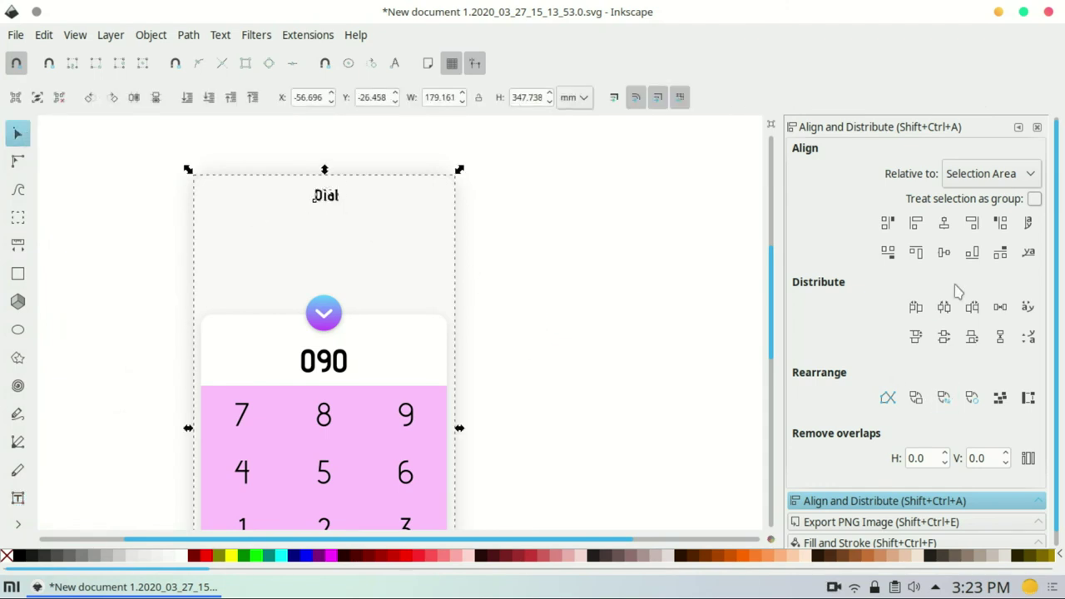
{"action": "left_click", "coordinate": [348, 210]}
{"action": "left_click", "coordinate": [341, 209]}
{"action": "left_click", "coordinate": [498, 209]}
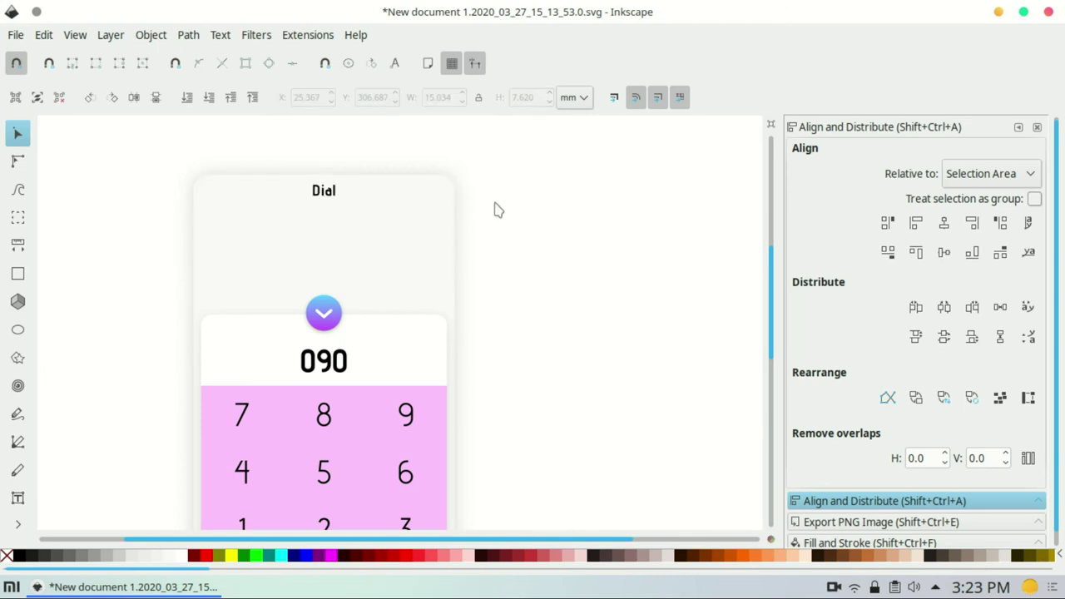
{"action": "left_click_drag", "start_coordinate": [516, 536], "coordinate": [432, 535]}
{"action": "scroll", "coordinate": [611, 267], "scroll_direction": "down", "scroll_amount": 3}
{"action": "scroll", "coordinate": [611, 265], "scroll_direction": "up", "scroll_amount": 3}
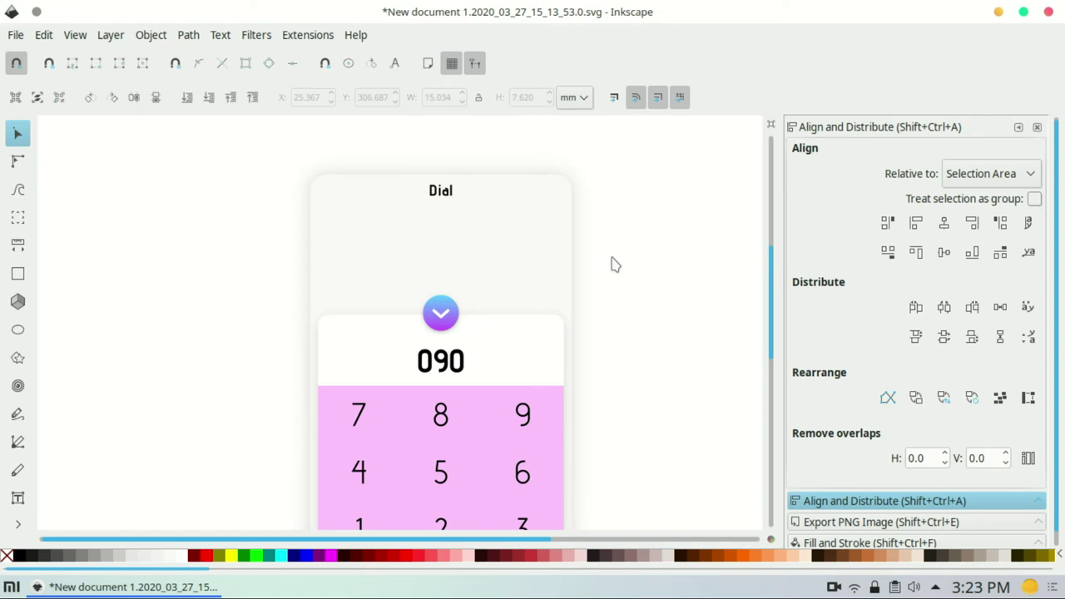
Step: Remove the pink fill from all the keypad cells so they show white
{"action": "scroll", "coordinate": [614, 265], "scroll_direction": "down", "scroll_amount": 5}
{"action": "left_click", "coordinate": [453, 212]}
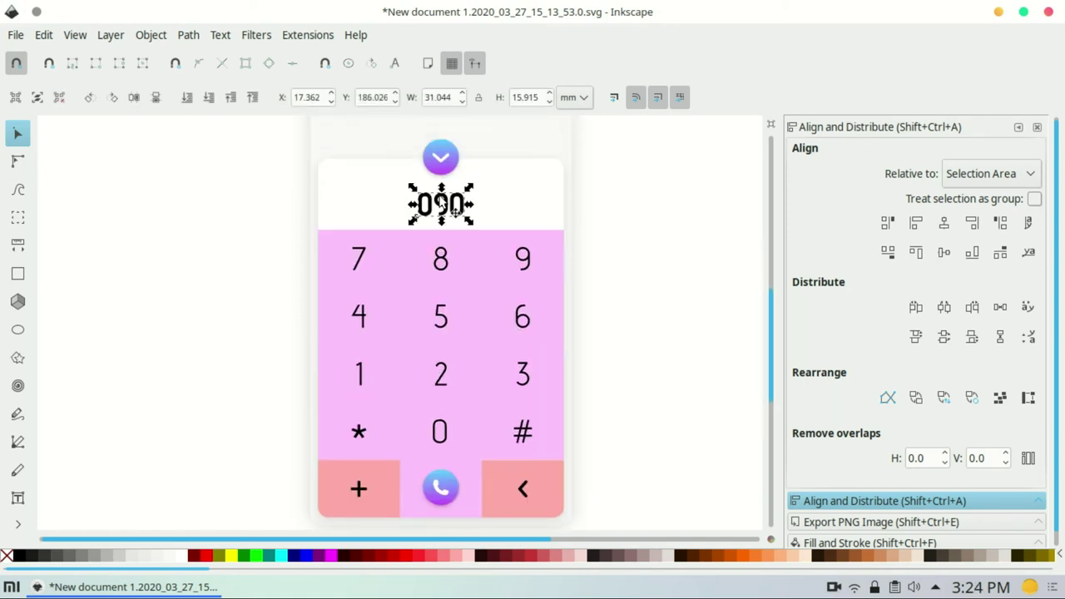
{"action": "left_click_drag", "start_coordinate": [504, 244], "coordinate": [377, 285]}
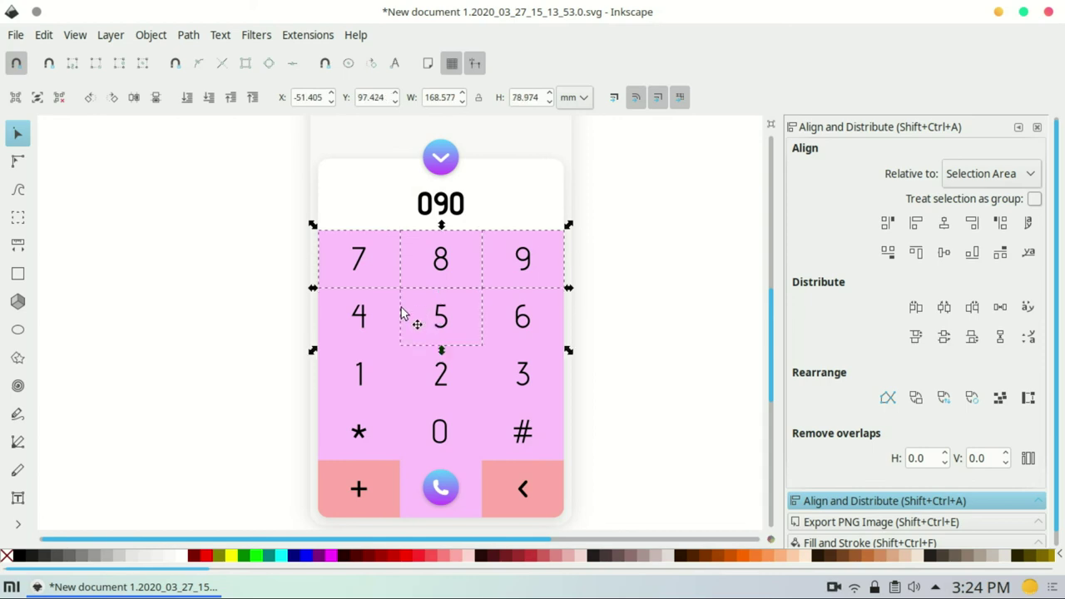
{"action": "left_click_drag", "start_coordinate": [386, 381], "coordinate": [385, 426]}
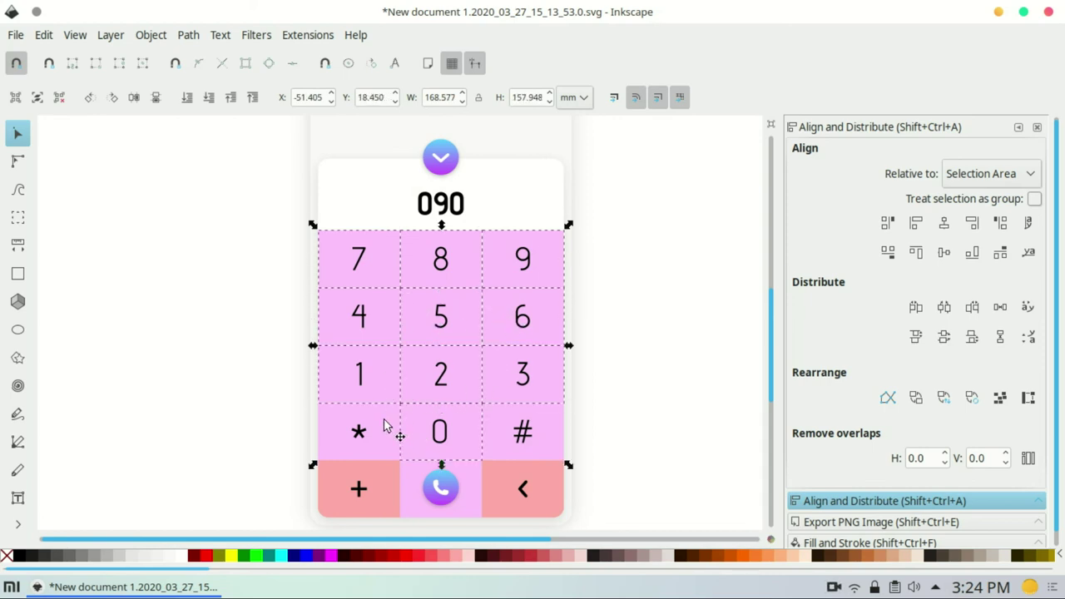
{"action": "left_click", "coordinate": [185, 556]}
{"action": "left_click", "coordinate": [162, 402]}
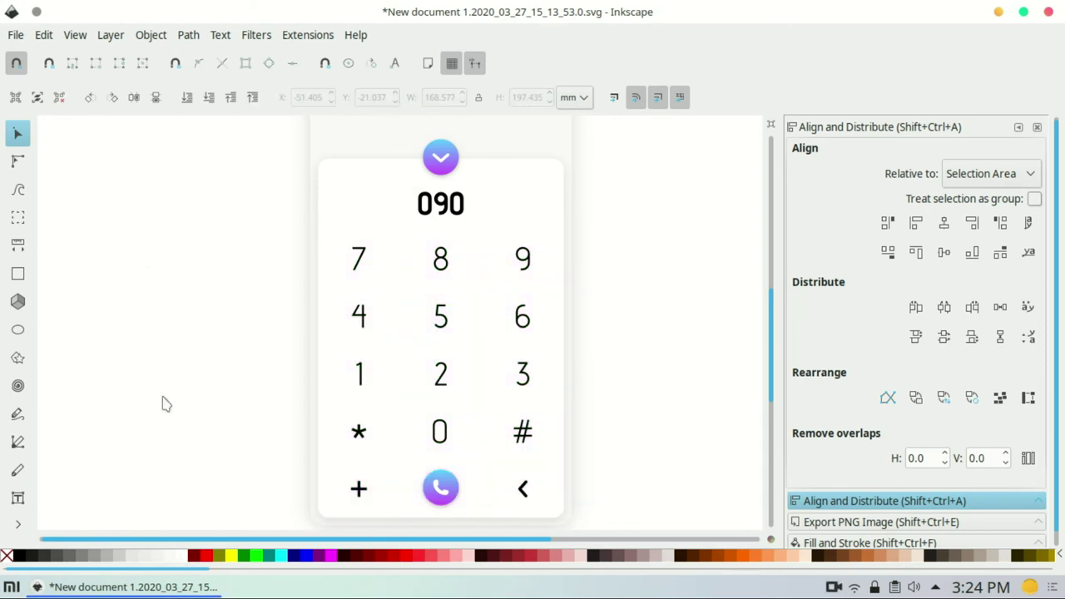
Step: Select the keypad digit and symbol keys, including the * key, and tint them 80% Gray
{"action": "scroll", "coordinate": [172, 380], "scroll_direction": "up", "scroll_amount": 4}
{"action": "scroll", "coordinate": [175, 383], "scroll_direction": "down", "scroll_amount": 4}
{"action": "scroll", "coordinate": [614, 274], "scroll_direction": "up", "scroll_amount": 3}
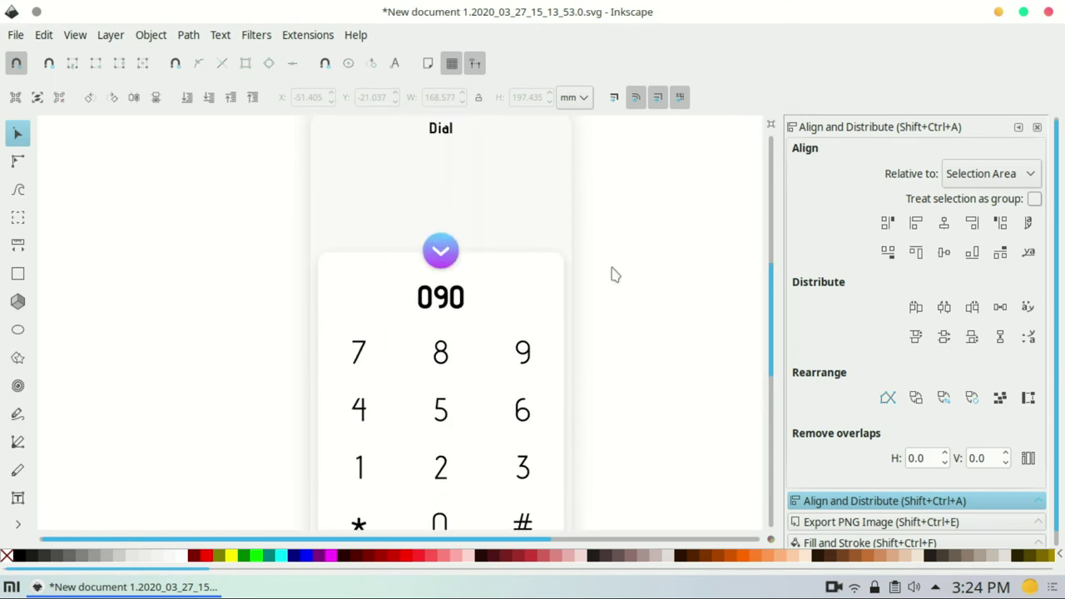
{"action": "scroll", "coordinate": [614, 275], "scroll_direction": "up", "scroll_amount": 2}
{"action": "scroll", "coordinate": [614, 275], "scroll_direction": "down", "scroll_amount": 5}
{"action": "scroll", "coordinate": [613, 275], "scroll_direction": "down", "scroll_amount": 1}
{"action": "scroll", "coordinate": [614, 275], "scroll_direction": "up", "scroll_amount": 1}
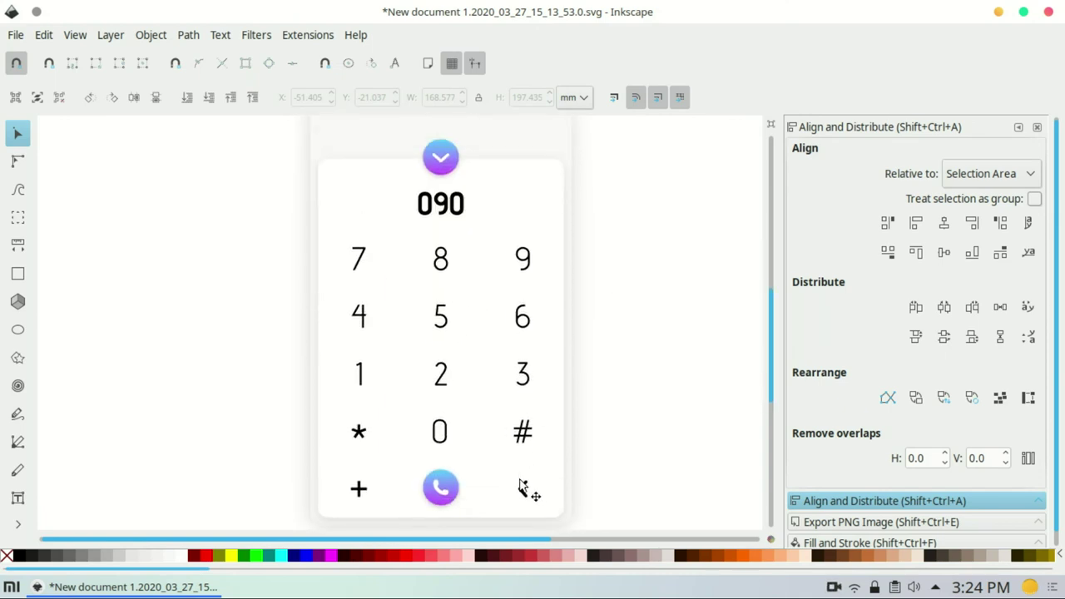
{"action": "left_click", "coordinate": [523, 490]}
{"action": "left_click", "coordinate": [523, 431], "text": "shift"}
{"action": "left_click", "coordinate": [523, 372], "text": "shift"}
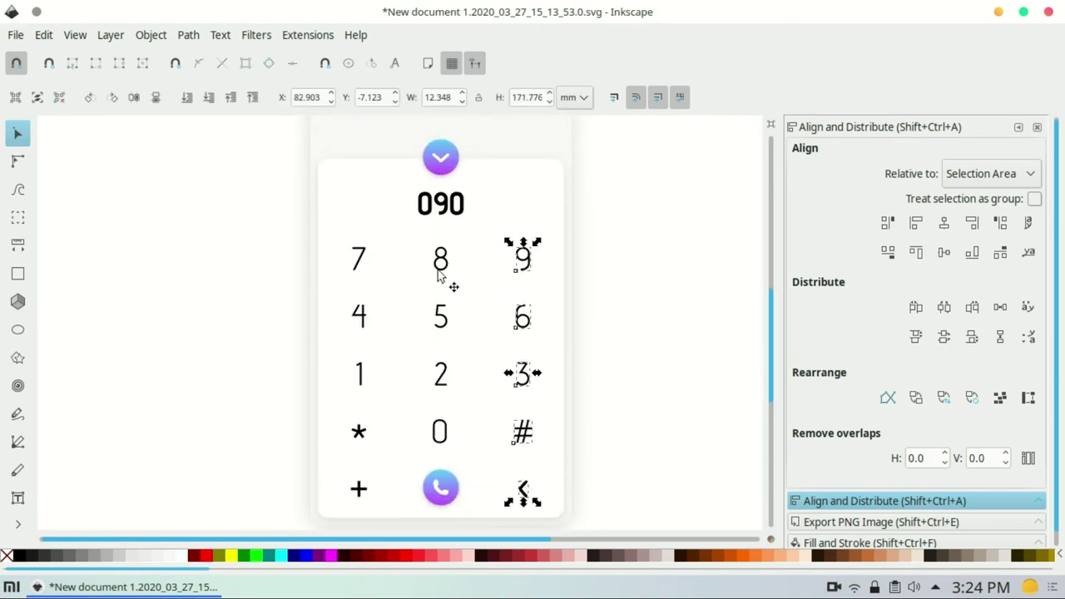
{"action": "left_click", "coordinate": [363, 433], "text": "shift"}
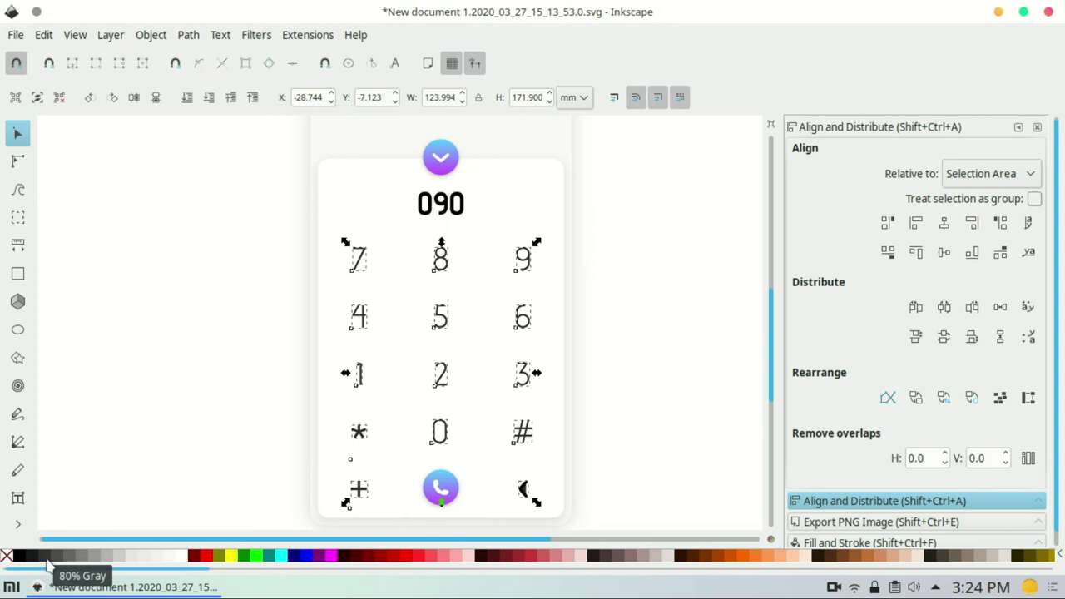
Step: Check the outline backspace arrow icon, then clear the selection
{"action": "left_click", "coordinate": [130, 464]}
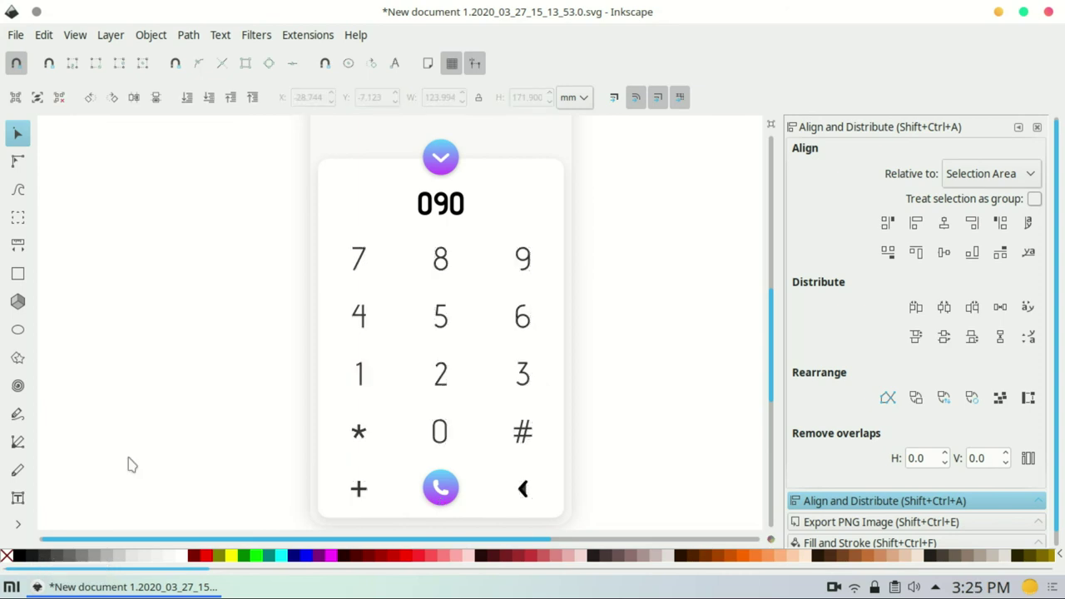
{"action": "left_click", "coordinate": [525, 492]}
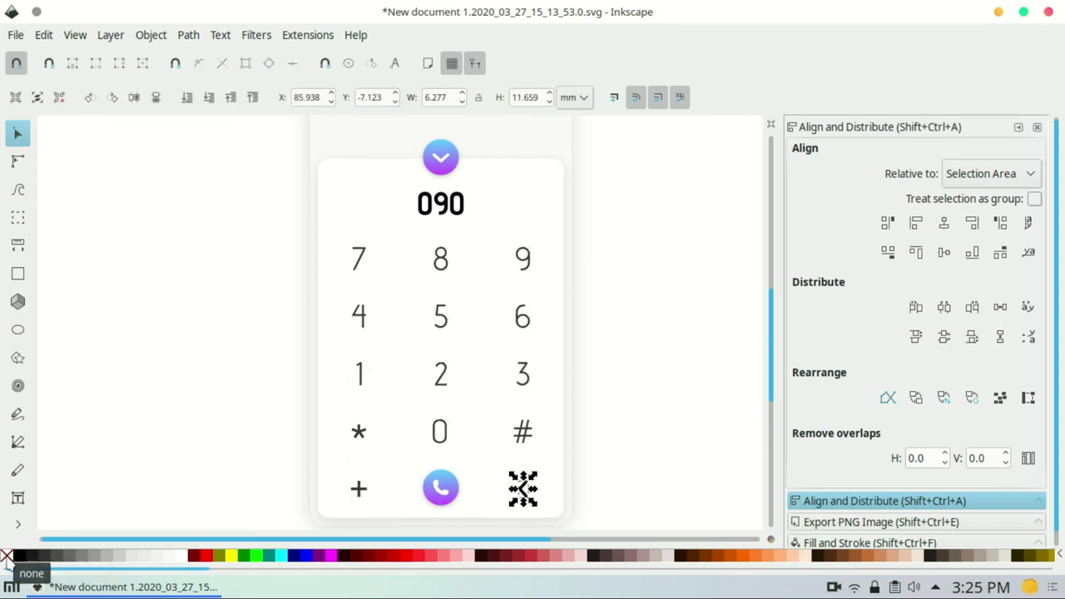
{"action": "left_click", "coordinate": [690, 371]}
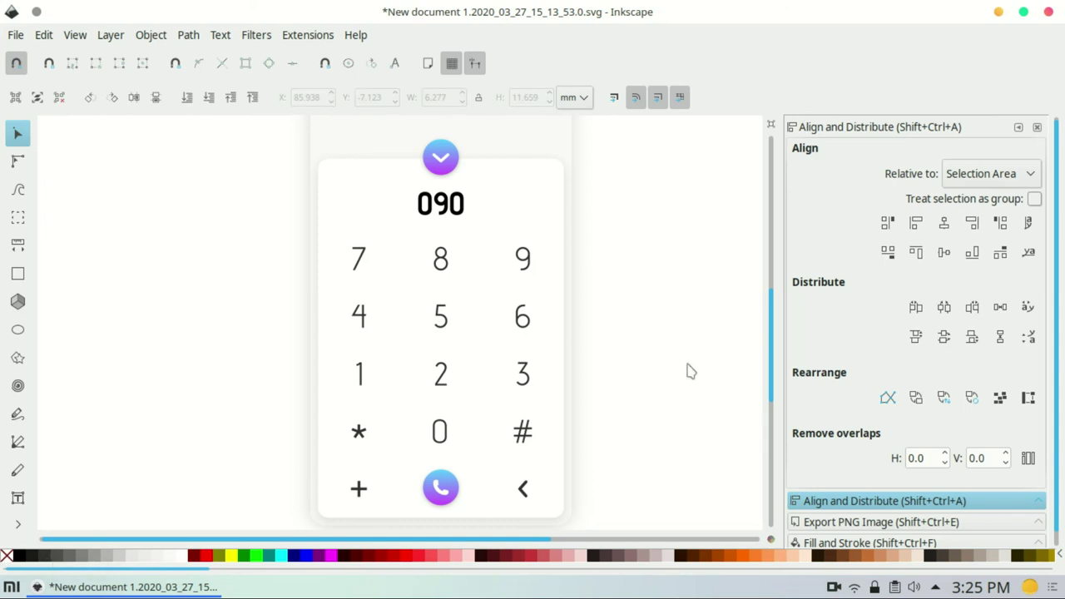
{"action": "scroll", "coordinate": [681, 376], "scroll_direction": "up", "scroll_amount": 5}
Step: Give the 090 text the existing blue-magenta Linear gradient 1029 fill
{"action": "left_click", "coordinate": [460, 373]}
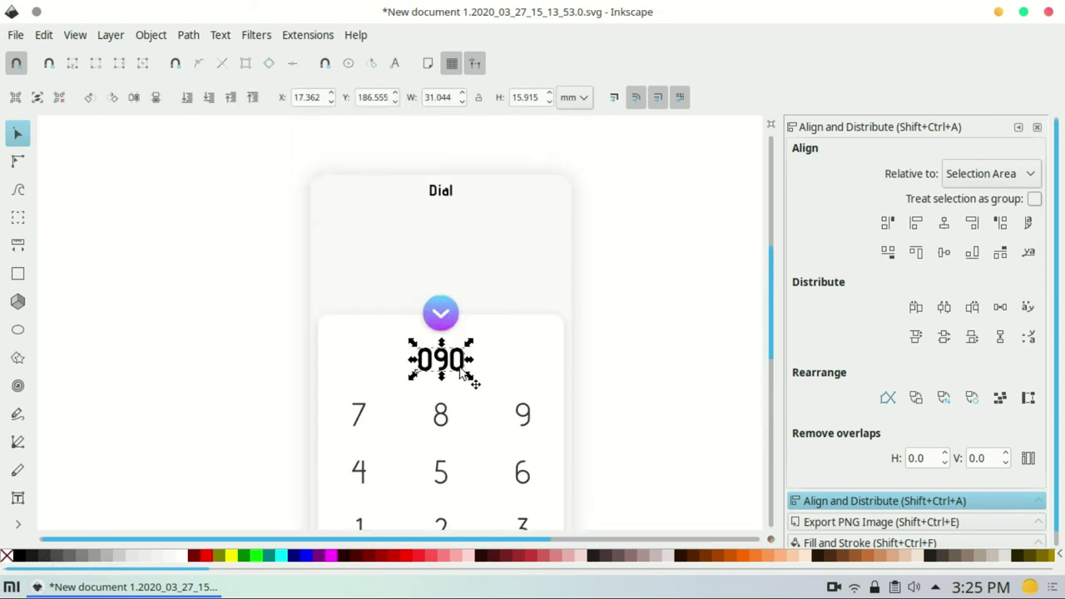
{"action": "left_click", "coordinate": [844, 541]}
{"action": "left_click", "coordinate": [811, 152]}
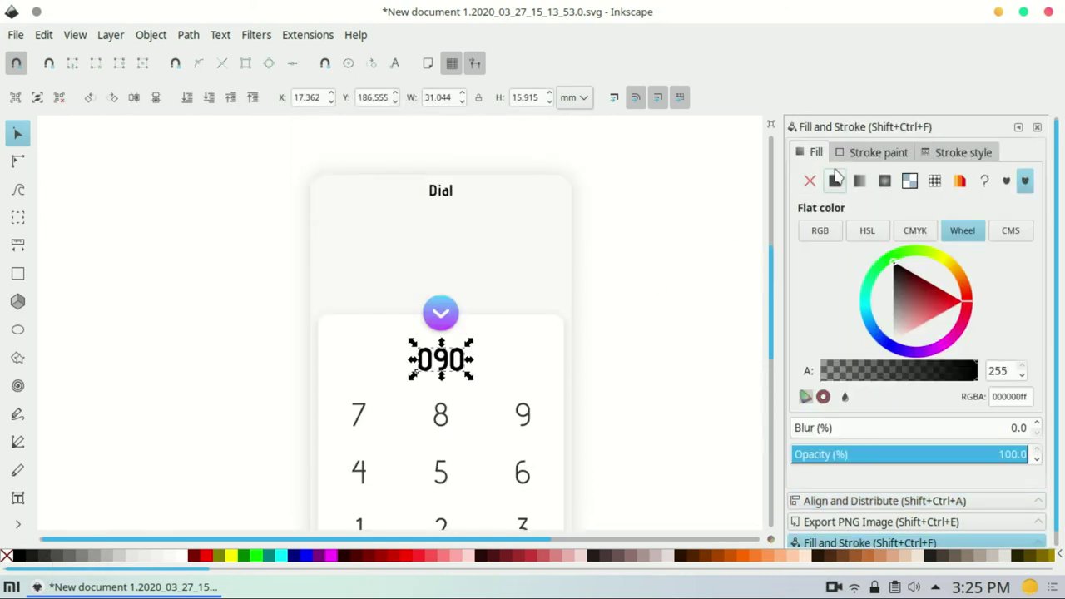
{"action": "left_click", "coordinate": [860, 180]}
{"action": "left_click", "coordinate": [874, 275]}
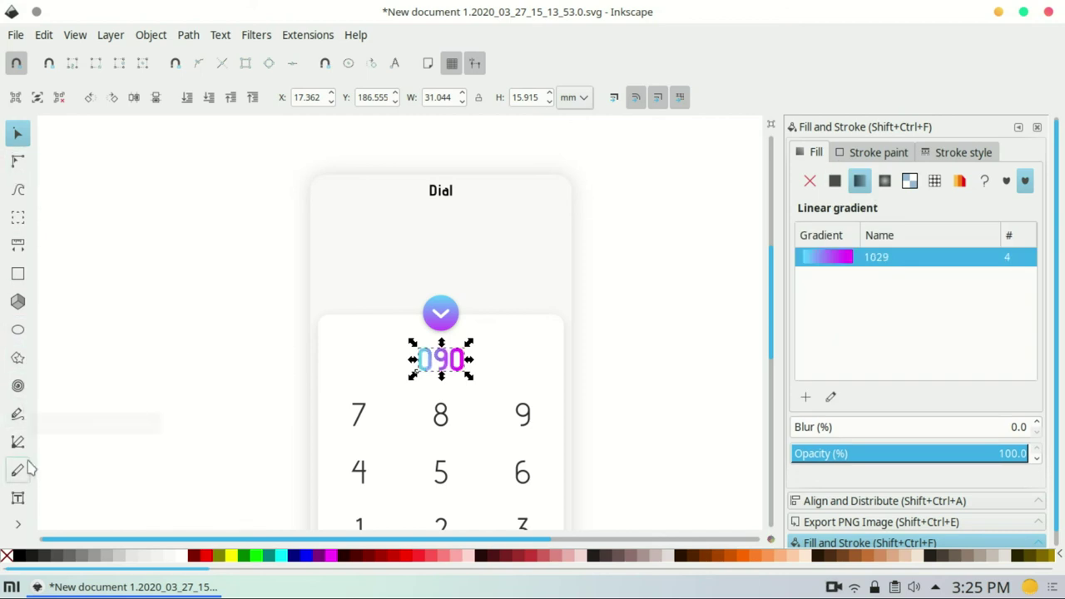
Step: Snap the gradient's light-blue stop to the 090 text's side midpoint using bounding-box snapping
{"action": "left_click", "coordinate": [18, 165]}
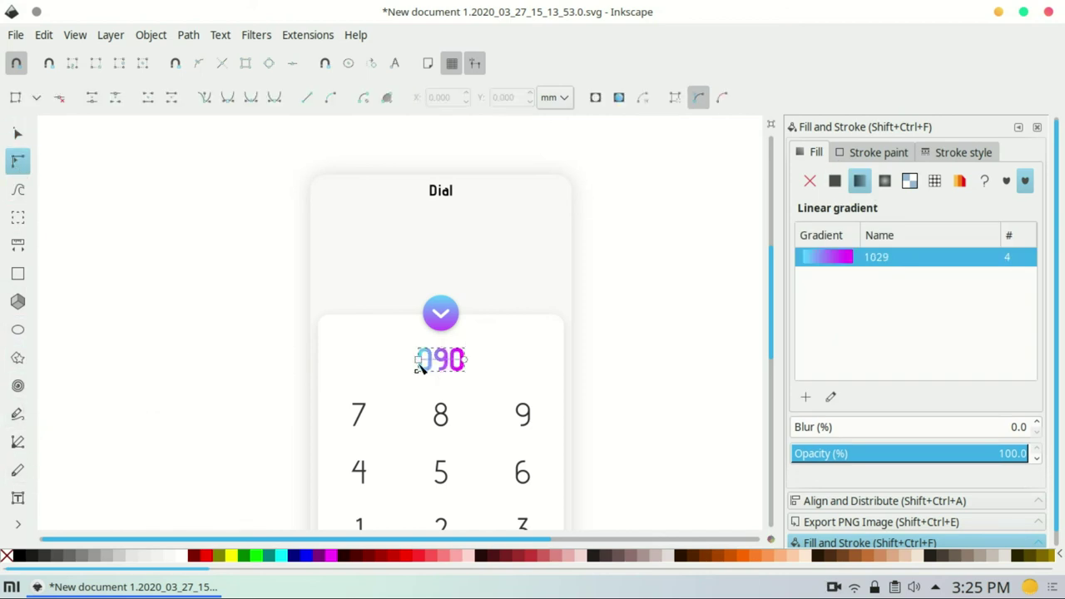
{"action": "left_click", "coordinate": [49, 64]}
{"action": "left_click", "coordinate": [440, 350]}
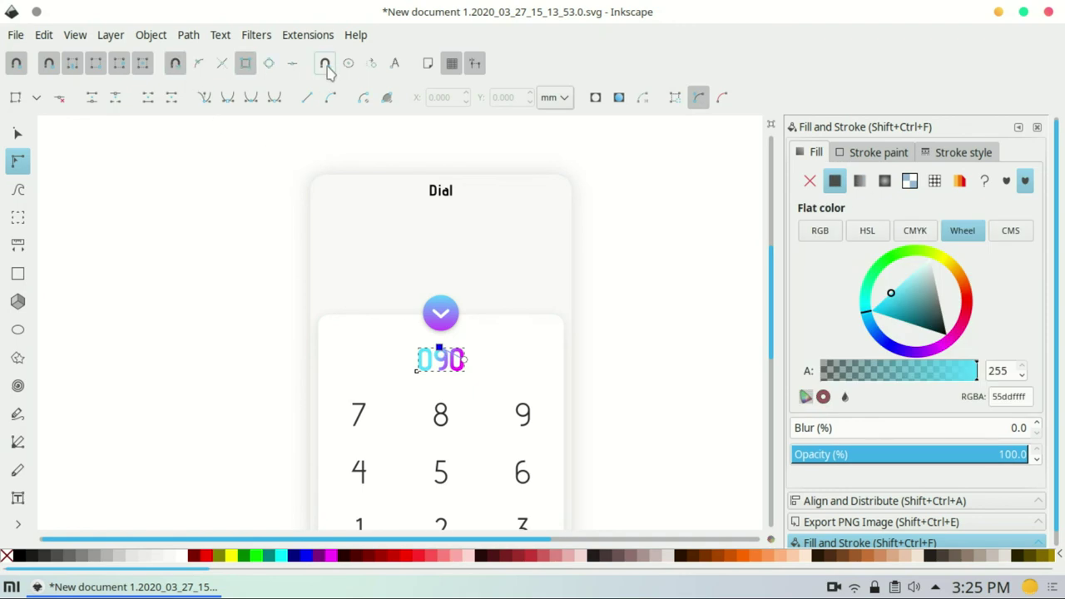
{"action": "left_click_drag", "start_coordinate": [441, 350], "coordinate": [440, 381]}
{"action": "key", "text": "Escape"}
Step: Rubber-band select the dial card's objects and select the dial card group
{"action": "scroll", "coordinate": [625, 257], "scroll_direction": "down", "scroll_amount": 3}
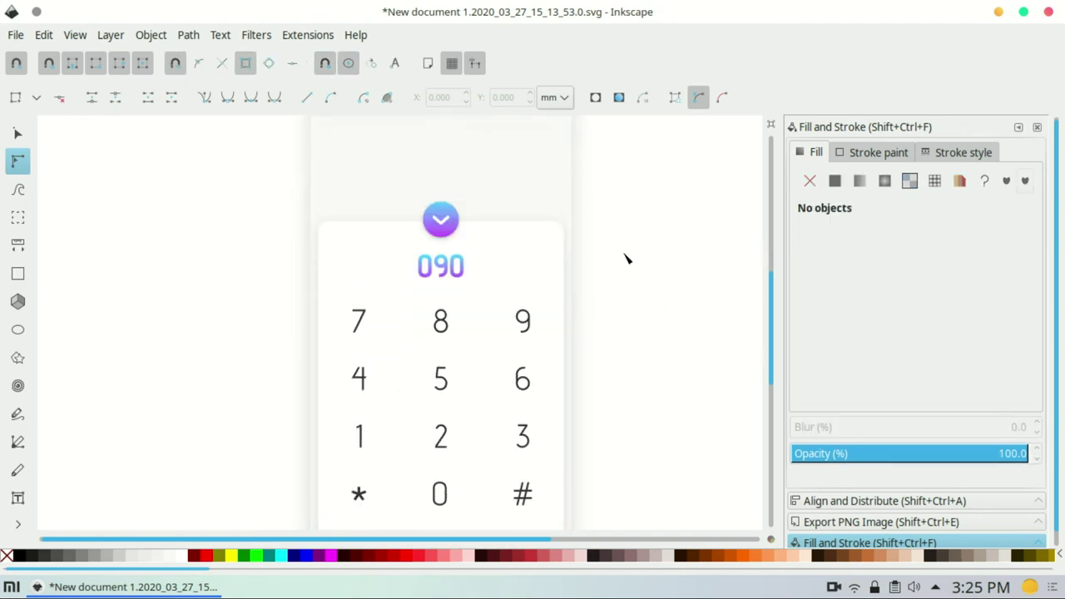
{"action": "scroll", "coordinate": [626, 258], "scroll_direction": "down", "scroll_amount": 2}
{"action": "scroll", "coordinate": [626, 258], "scroll_direction": "up", "scroll_amount": 4}
{"action": "scroll", "coordinate": [627, 259], "scroll_direction": "down", "scroll_amount": 1}
{"action": "scroll", "coordinate": [627, 259], "scroll_direction": "down", "scroll_amount": 3}
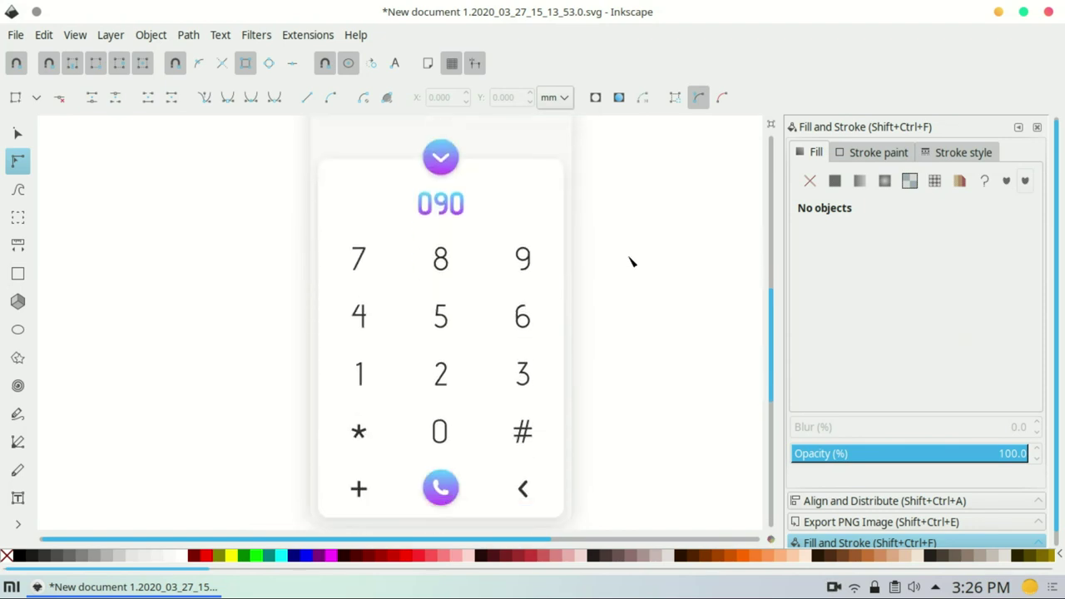
{"action": "scroll", "coordinate": [629, 260], "scroll_direction": "down", "scroll_amount": 2, "text": "ctrl"}
{"action": "scroll", "coordinate": [630, 262], "scroll_direction": "up", "scroll_amount": 2, "text": "ctrl"}
{"action": "scroll", "coordinate": [631, 262], "scroll_direction": "down", "scroll_amount": 1, "text": "ctrl"}
{"action": "scroll", "coordinate": [775, 363], "scroll_direction": "up", "scroll_amount": 1}
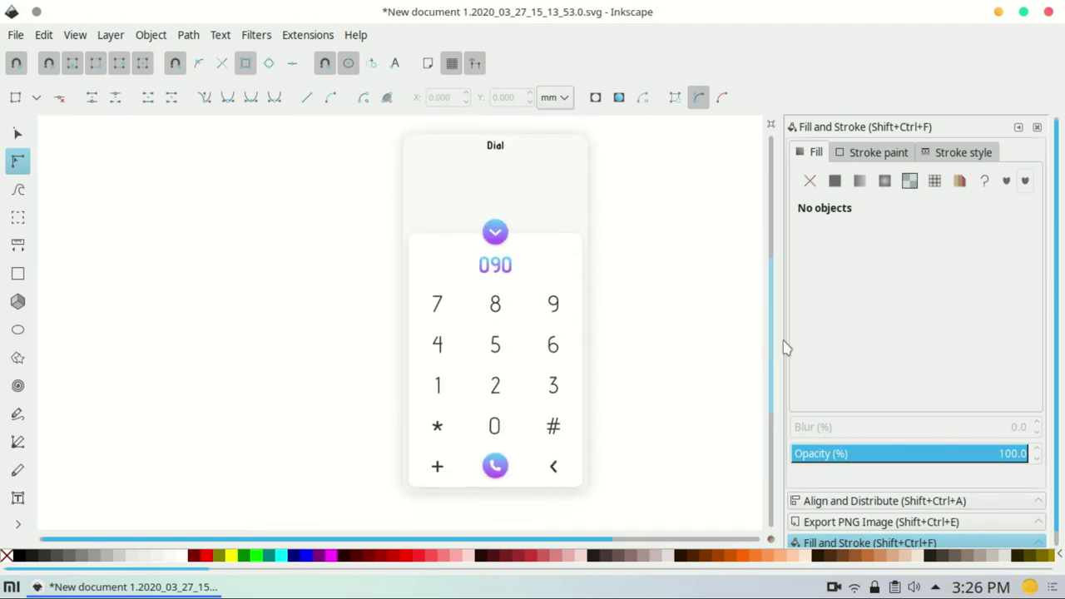
{"action": "scroll", "coordinate": [607, 533], "scroll_direction": "right", "scroll_amount": 5}
{"action": "scroll", "coordinate": [772, 280], "scroll_direction": "up", "scroll_amount": 1}
{"action": "scroll", "coordinate": [772, 280], "scroll_direction": "up", "scroll_amount": 1}
{"action": "scroll", "coordinate": [463, 538], "scroll_direction": "right", "scroll_amount": 1}
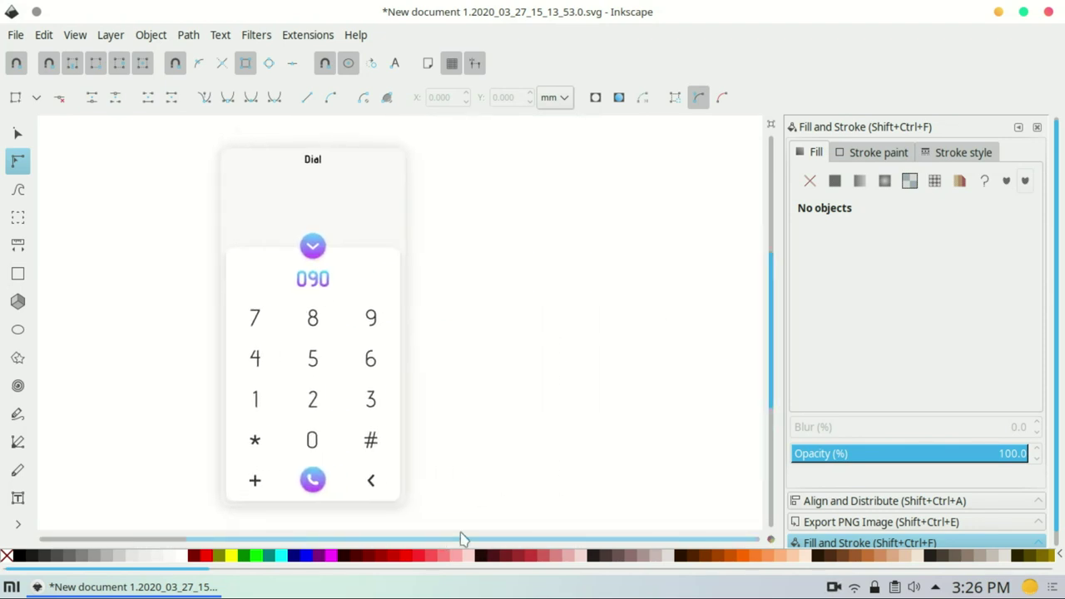
{"action": "key", "text": "s"}
{"action": "left_click_drag", "start_coordinate": [122, 125], "coordinate": [547, 523]}
{"action": "key", "text": "Escape"}
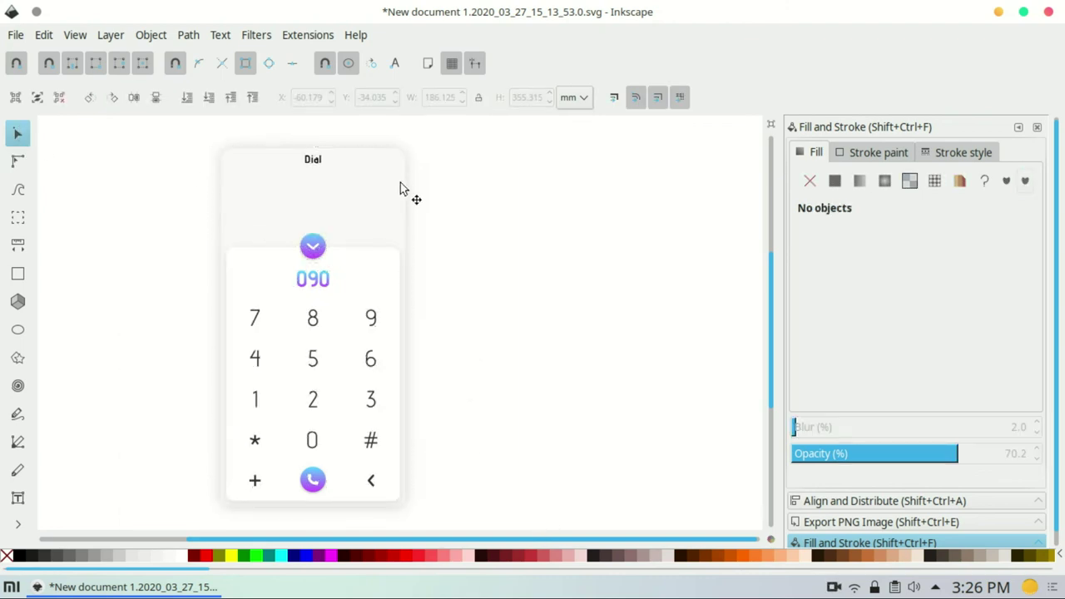
{"action": "left_click", "coordinate": [398, 188]}
Step: Select the gradient chevron circle button inside the dial group
{"action": "right_click", "coordinate": [380, 190]}
{"action": "left_click", "coordinate": [313, 246], "text": "ctrl"}
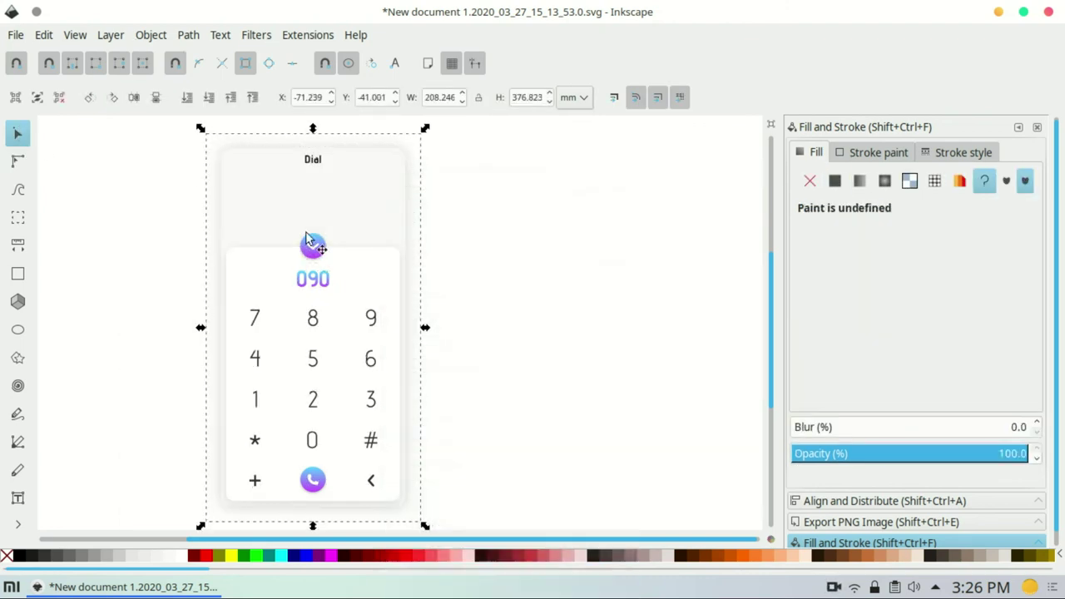
{"action": "left_click", "coordinate": [316, 244], "text": "alt"}
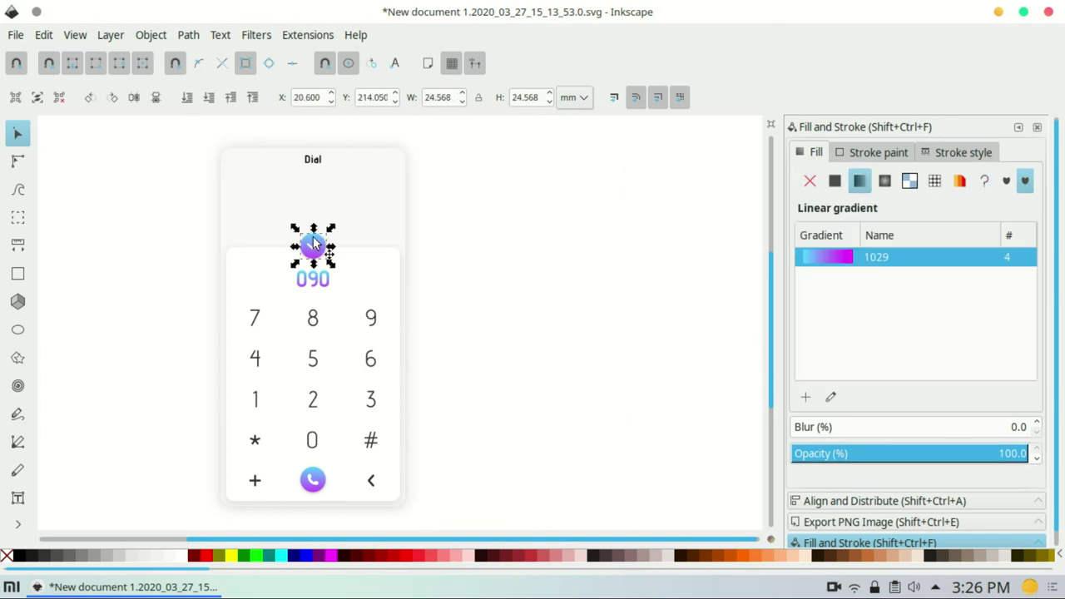
{"action": "scroll", "coordinate": [334, 247], "scroll_direction": "up", "scroll_amount": 1}
{"action": "scroll", "coordinate": [333, 247], "scroll_direction": "up", "scroll_amount": 1}
Step: Step through undo and redo to restore the finished chevron button with its shadow
{"action": "key", "text": "Escape"}
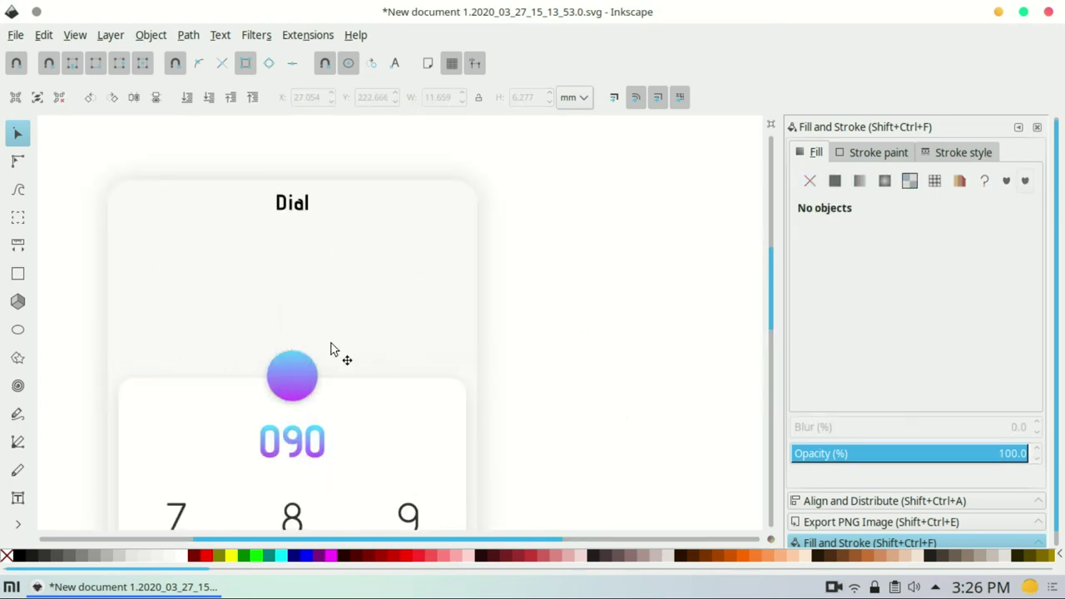
{"action": "key", "text": "ctrl+z"}
{"action": "key", "text": "ctrl+z"}
{"action": "key", "text": "ctrl+z"}
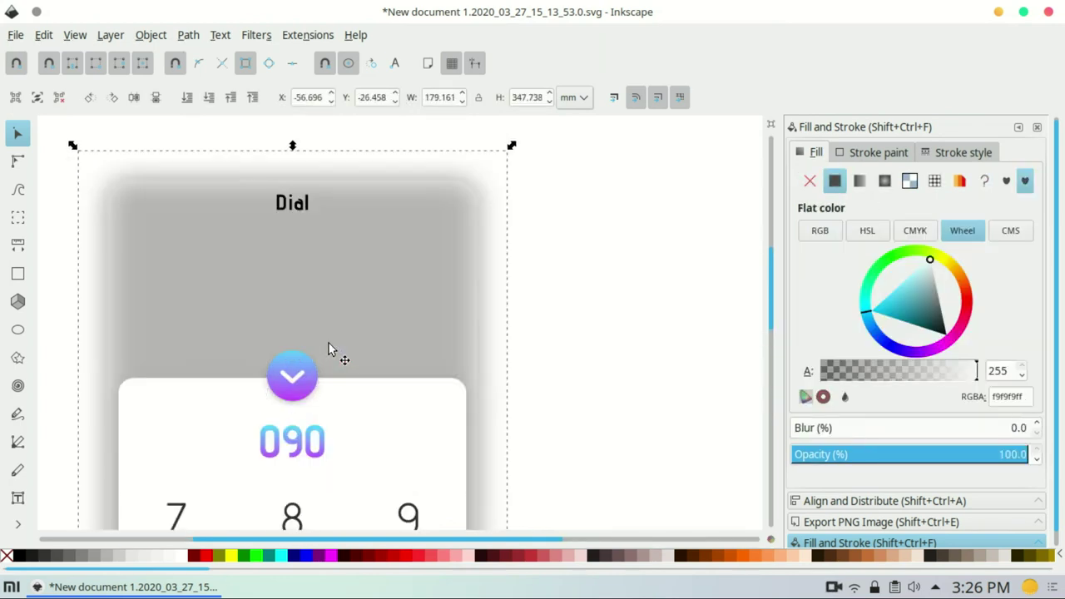
{"action": "key", "text": "ctrl+z"}
{"action": "key", "text": "ctrl+z"}
{"action": "key", "text": "ctrl+shift+z"}
{"action": "key", "text": "ctrl+shift+z"}
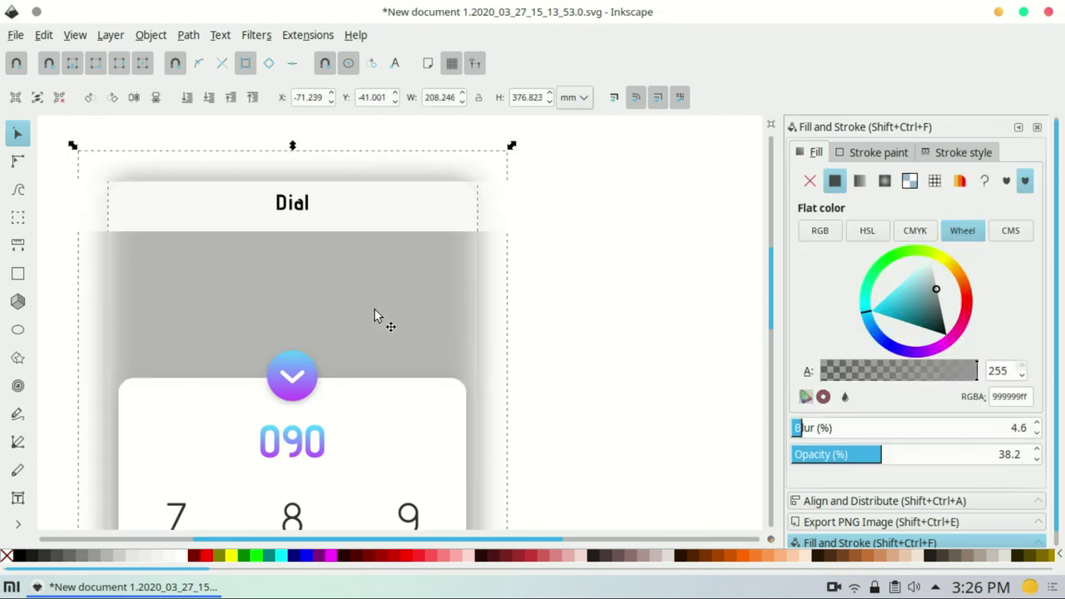
{"action": "key", "text": "ctrl+z"}
{"action": "left_click_drag", "start_coordinate": [293, 376], "coordinate": [386, 366]}
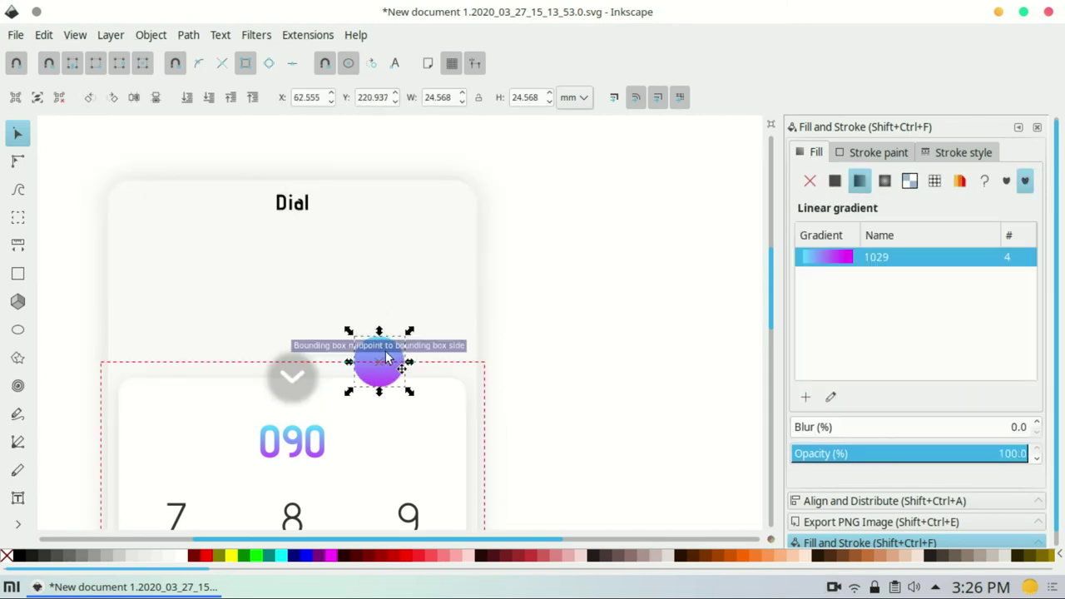
{"action": "key", "text": "ctrl+z"}
{"action": "key", "text": "ctrl+shift+z"}
{"action": "key", "text": "ctrl+z"}
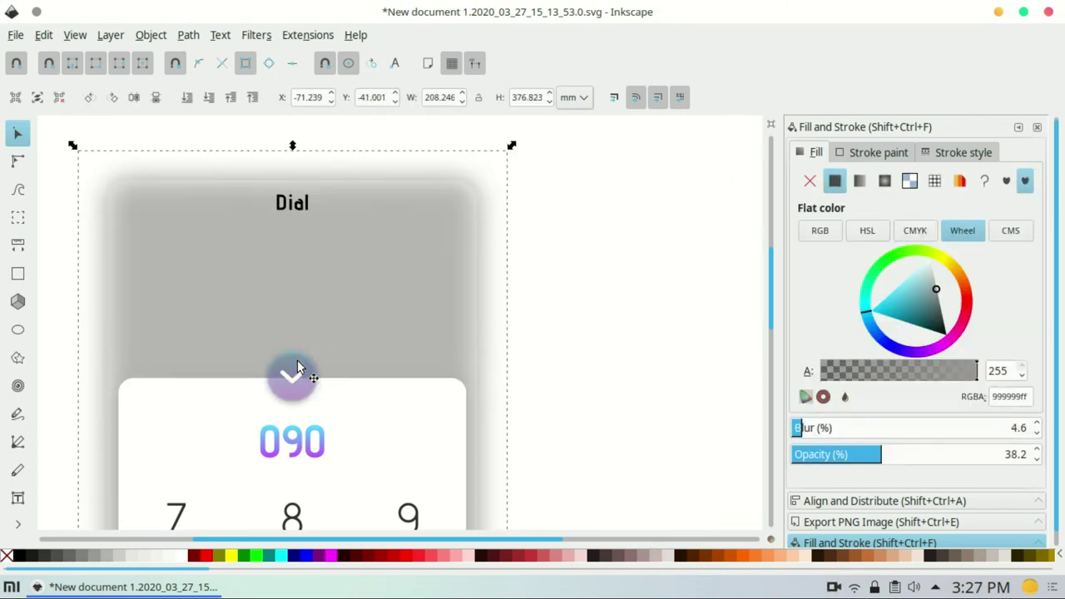
{"action": "key", "text": "ctrl+z"}
{"action": "key", "text": "ctrl+z"}
{"action": "key", "text": "ctrl+z"}
{"action": "key", "text": "ctrl+z"}
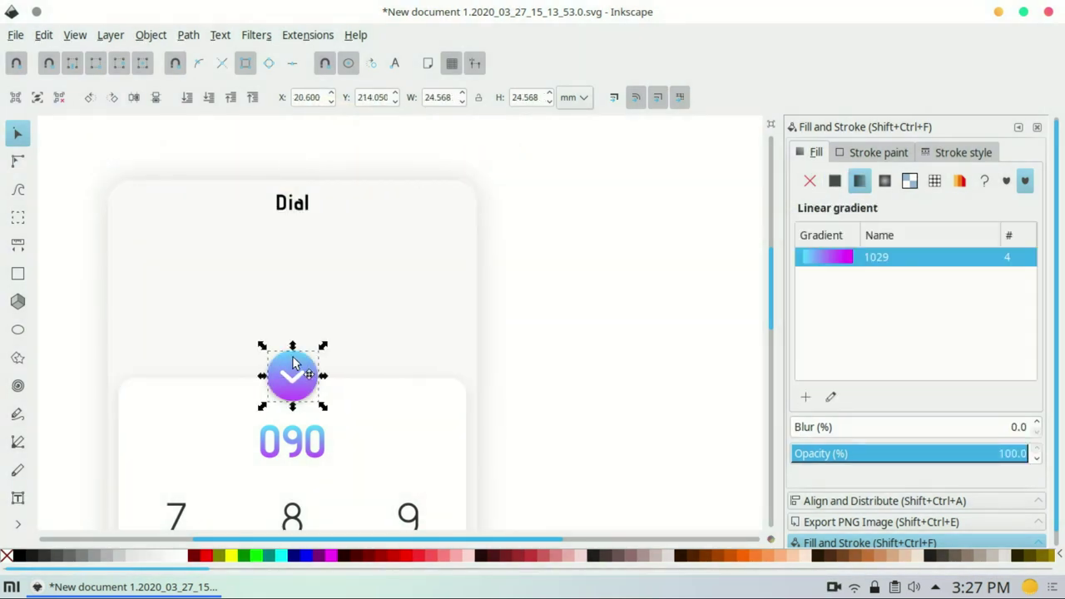
{"action": "key", "text": "ctrl+z"}
{"action": "key", "text": "ctrl+z"}
{"action": "key", "text": "ctrl+z"}
{"action": "right_click", "coordinate": [293, 364]}
{"action": "left_click", "coordinate": [535, 356]}
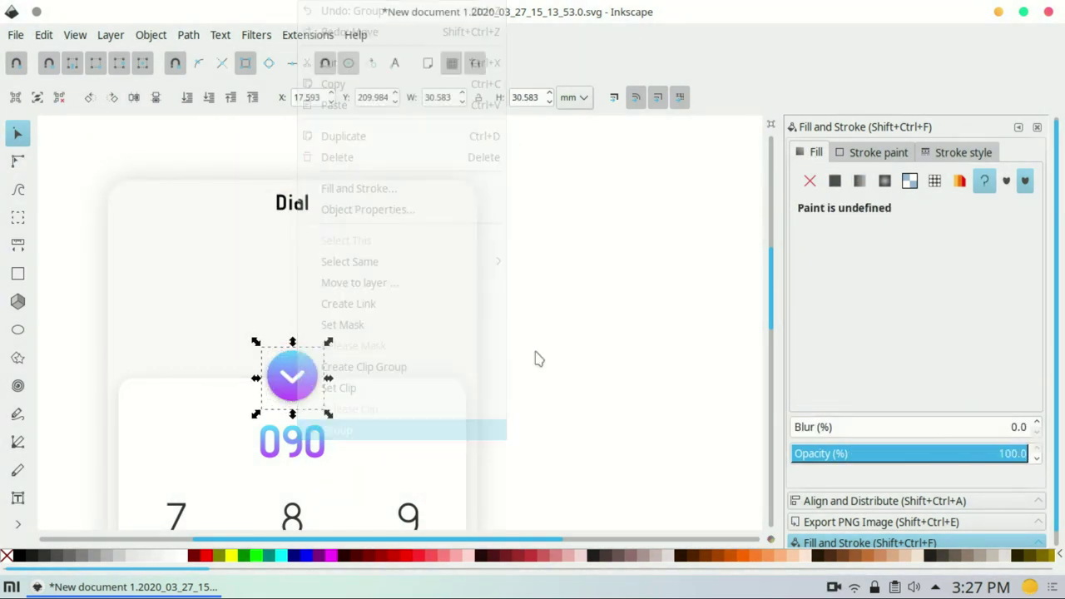
{"action": "scroll", "coordinate": [514, 335], "scroll_direction": "down", "scroll_amount": 10}
{"action": "left_click", "coordinate": [301, 339]}
{"action": "left_click", "coordinate": [302, 340], "text": "alt"}
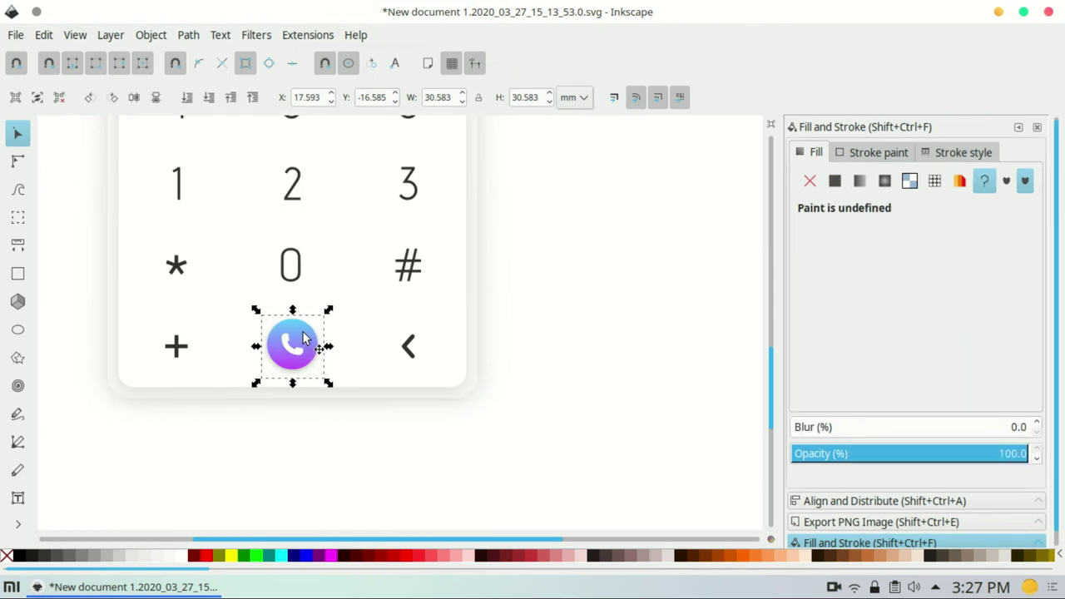
{"action": "left_click", "coordinate": [302, 339], "text": "alt"}
{"action": "left_click", "coordinate": [303, 339], "text": "alt"}
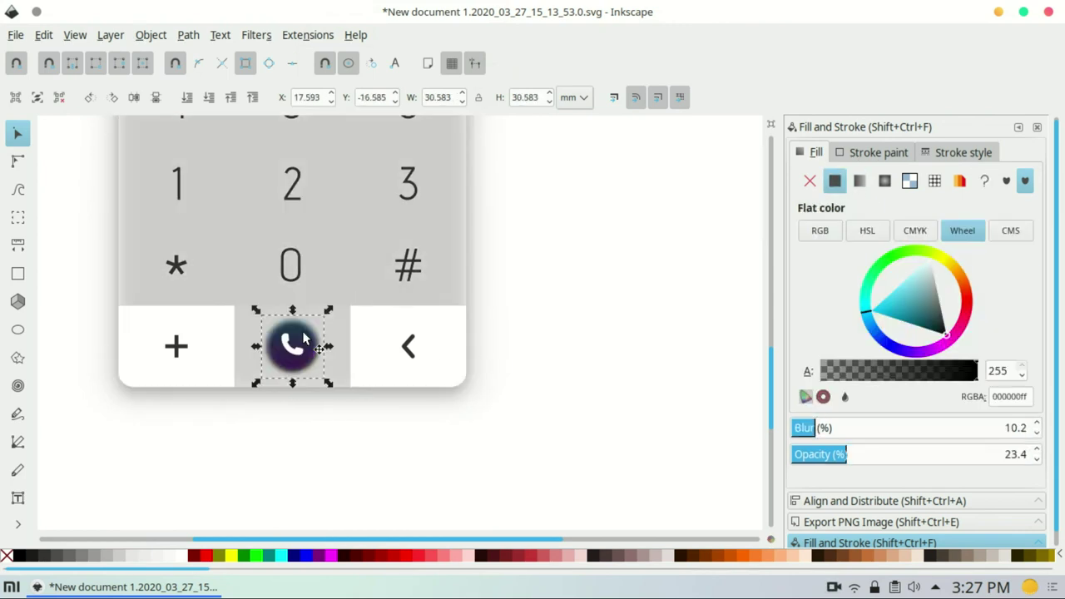
{"action": "left_click", "coordinate": [303, 340], "text": "alt"}
{"action": "left_click", "coordinate": [316, 340], "text": "alt"}
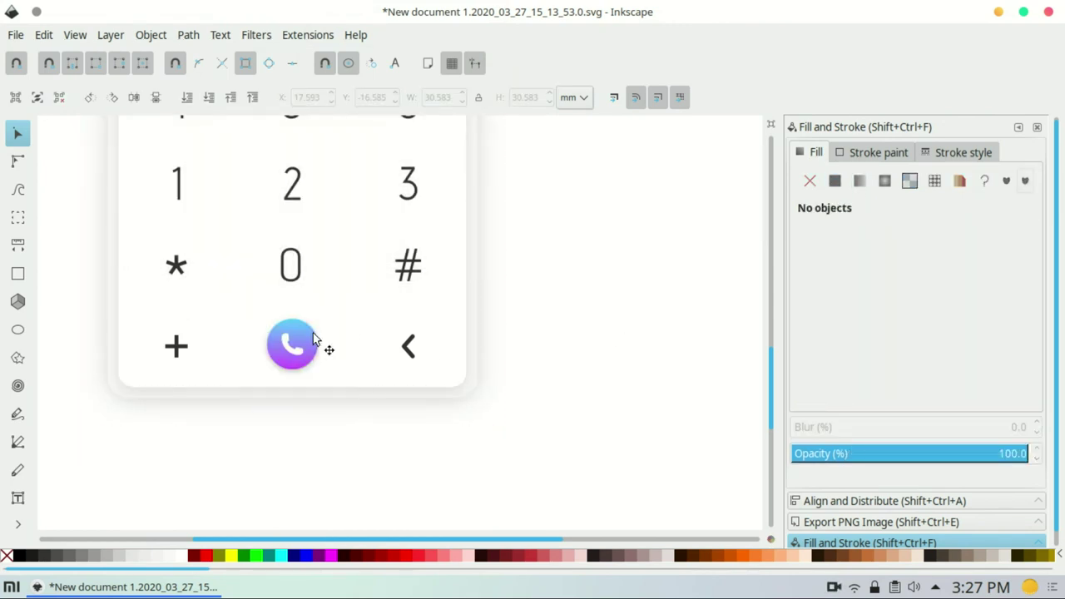
{"action": "right_click", "coordinate": [319, 352]}
{"action": "left_click", "coordinate": [534, 309]}
{"action": "scroll", "coordinate": [309, 215], "scroll_direction": "up", "scroll_amount": 5}
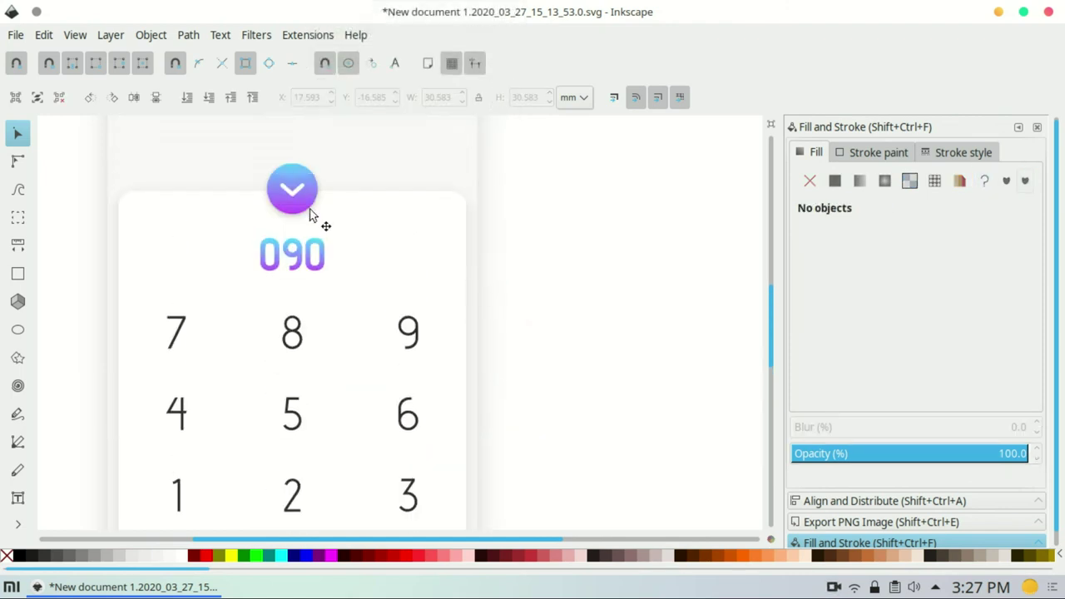
{"action": "left_click", "coordinate": [307, 213]}
{"action": "right_click", "coordinate": [303, 213]}
{"action": "left_click", "coordinate": [544, 291]}
{"action": "scroll", "coordinate": [545, 291], "scroll_direction": "up", "scroll_amount": 5}
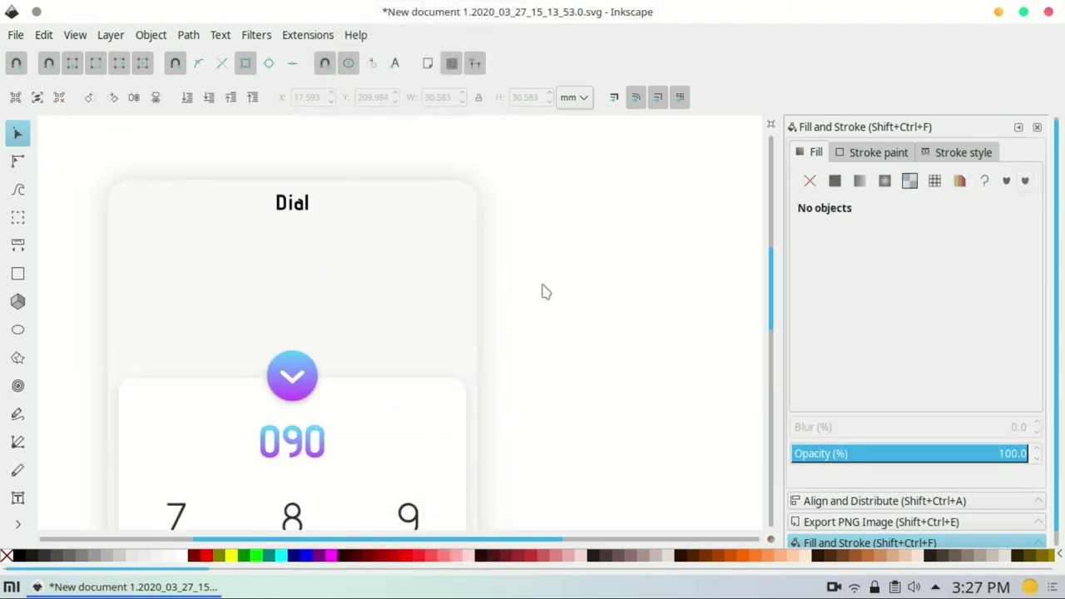
{"action": "scroll", "coordinate": [569, 299], "scroll_direction": "down", "scroll_amount": 2}
{"action": "scroll", "coordinate": [569, 300], "scroll_direction": "down", "scroll_amount": 1, "text": "ctrl"}
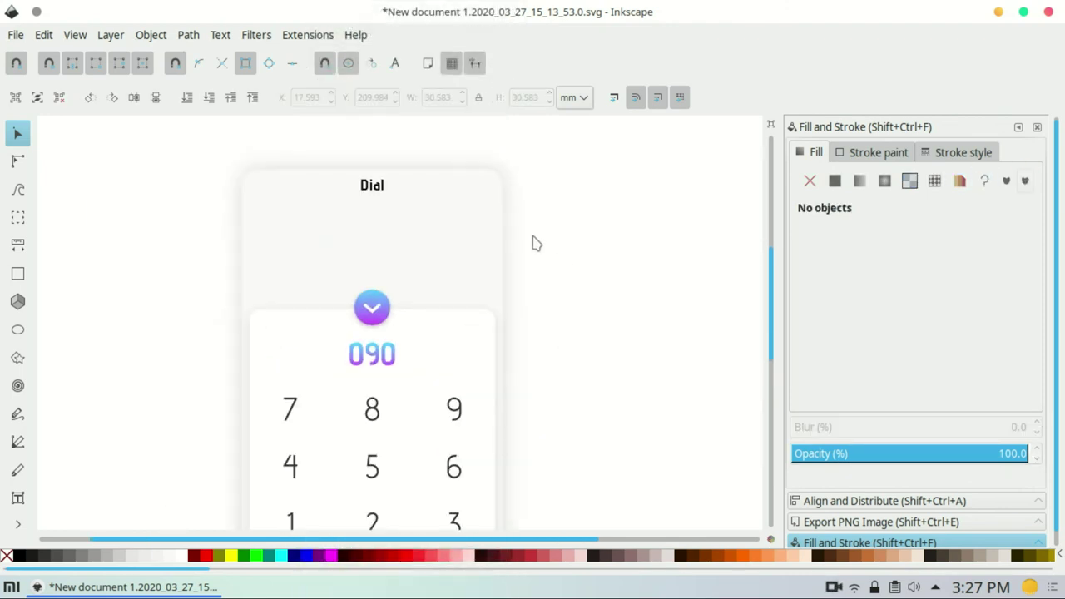
{"action": "left_click", "coordinate": [501, 223]}
{"action": "left_click", "coordinate": [516, 185]}
{"action": "scroll", "coordinate": [516, 185], "scroll_direction": "up", "scroll_amount": 2, "text": "ctrl"}
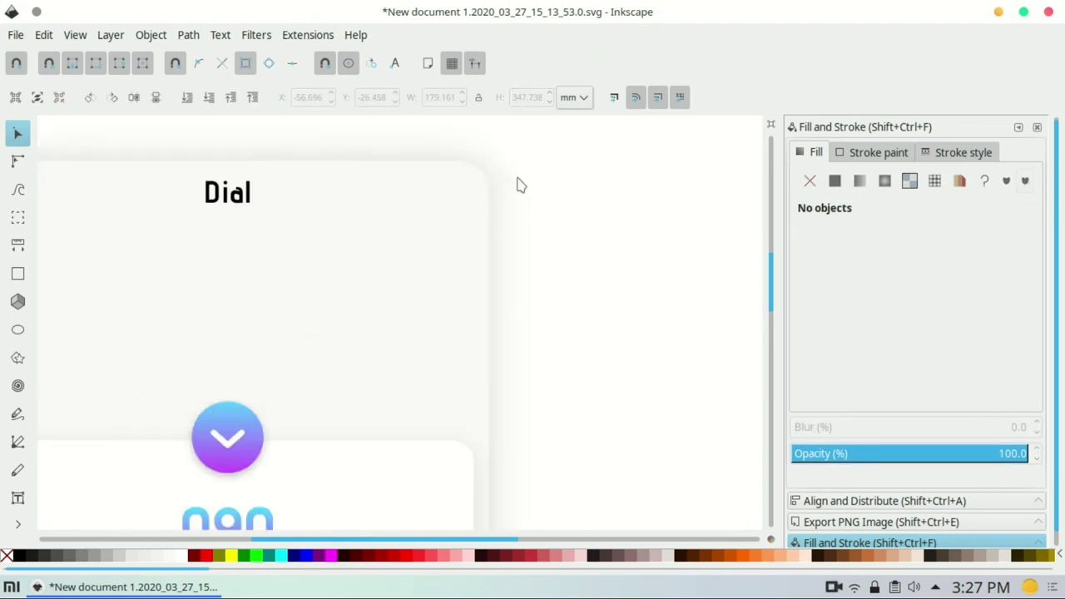
Step: Draw a small black-filled rectangle beside the Dial title
{"action": "left_click", "coordinate": [17, 276]}
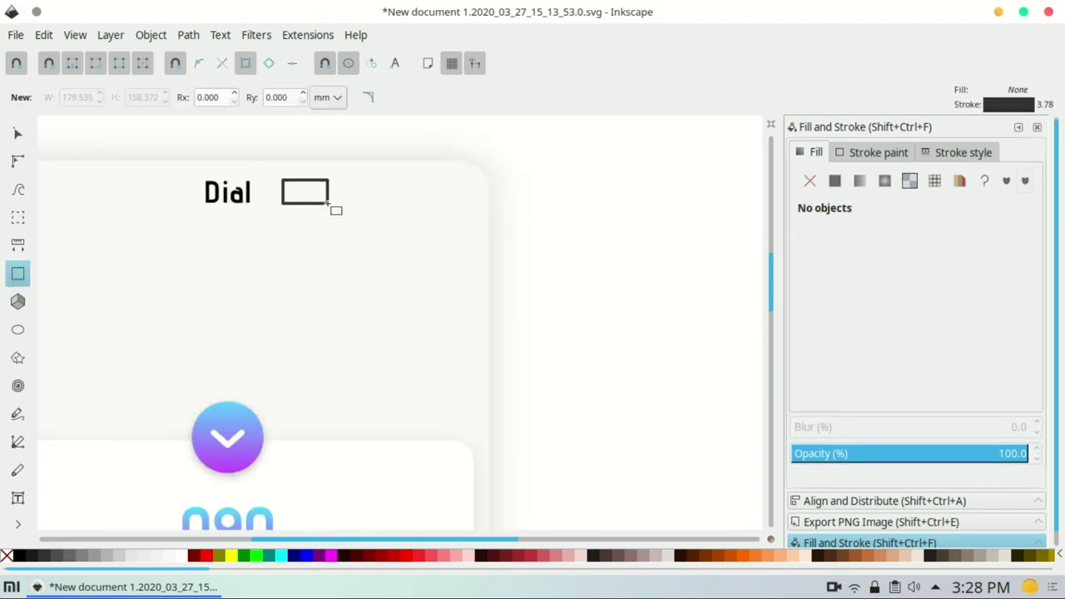
{"action": "mouse_move", "coordinate": [282, 179]}
{"action": "left_mouse_down"}
{"action": "mouse_move", "coordinate": [329, 204]}
{"action": "mouse_move", "coordinate": [306, 175]}
{"action": "mouse_move", "coordinate": [230, 194]}
{"action": "mouse_move", "coordinate": [269, 218]}
{"action": "mouse_move", "coordinate": [297, 207]}
{"action": "mouse_move", "coordinate": [280, 207]}
{"action": "mouse_move", "coordinate": [283, 180]}
{"action": "mouse_move", "coordinate": [447, 208]}
{"action": "left_mouse_up"}
{"action": "left_click", "coordinate": [17, 134]}
{"action": "key", "text": "ctrl+z"}
Step: Round the rectangle's corners into a black pill shape
{"action": "left_click", "coordinate": [17, 160]}
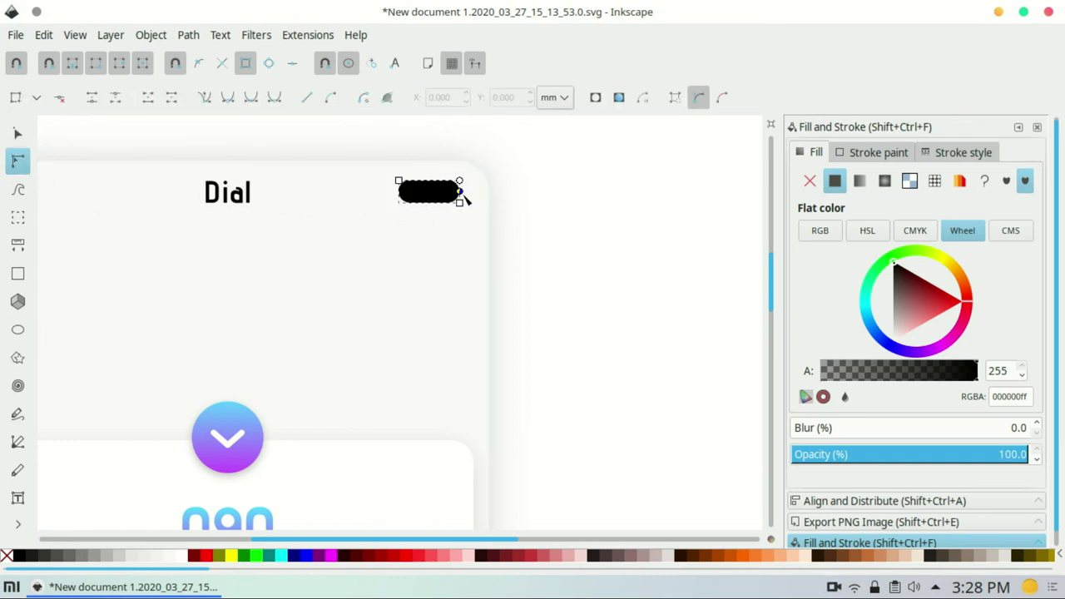
{"action": "left_click", "coordinate": [522, 204]}
{"action": "key", "text": "s"}
{"action": "left_click", "coordinate": [439, 195]}
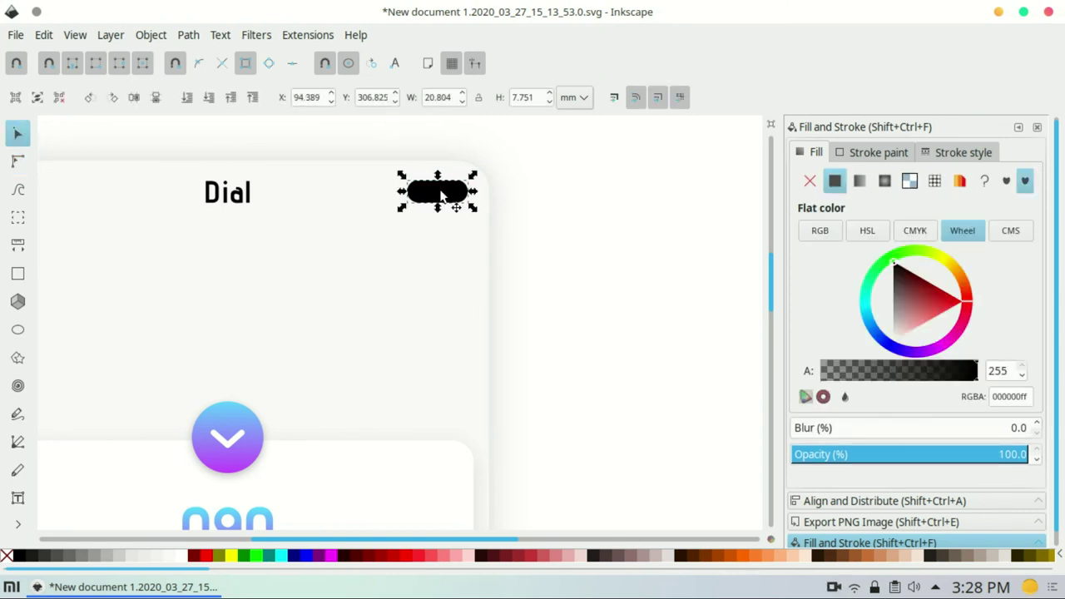
{"action": "key", "text": "Escape"}
{"action": "scroll", "coordinate": [446, 187], "scroll_direction": "up", "scroll_amount": 2}
{"action": "scroll", "coordinate": [446, 189], "scroll_direction": "up", "scroll_amount": 1}
{"action": "scroll", "coordinate": [446, 188], "scroll_direction": "up", "scroll_amount": 2}
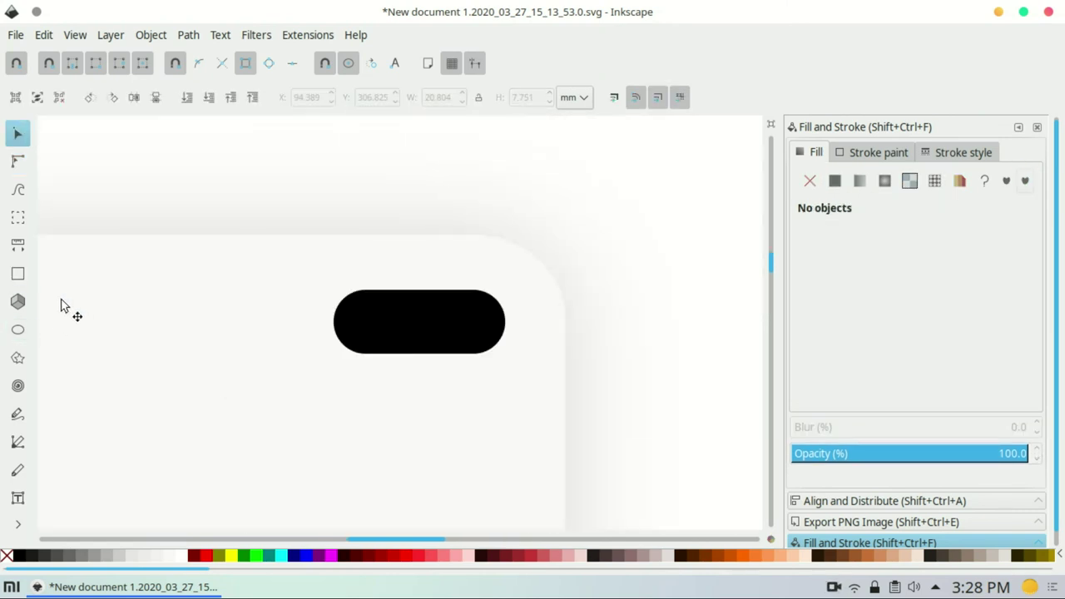
Step: Add a white circle knob at the pill's left end
{"action": "left_click", "coordinate": [17, 330]}
{"action": "mouse_move", "coordinate": [366, 301]}
{"action": "left_mouse_down"}
{"action": "mouse_move", "coordinate": [422, 366]}
{"action": "mouse_move", "coordinate": [376, 337]}
{"action": "left_mouse_up"}
{"action": "left_click", "coordinate": [185, 555]}
{"action": "key", "text": "s"}
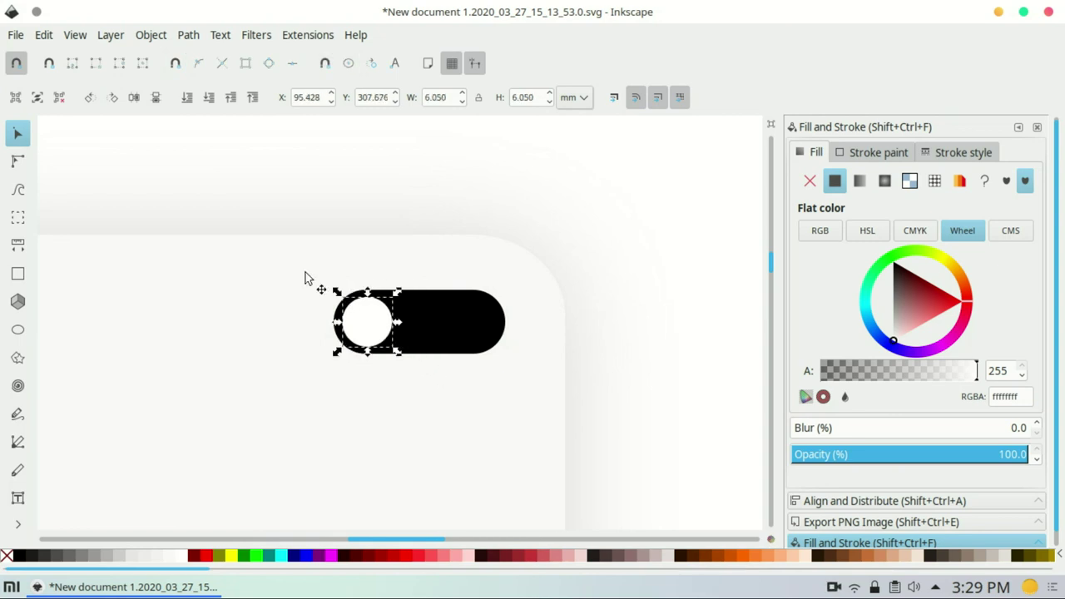
{"action": "left_click", "coordinate": [309, 281]}
Step: Change the pill's fill to light grey
{"action": "left_click", "coordinate": [440, 312]}
{"action": "left_click", "coordinate": [154, 555]}
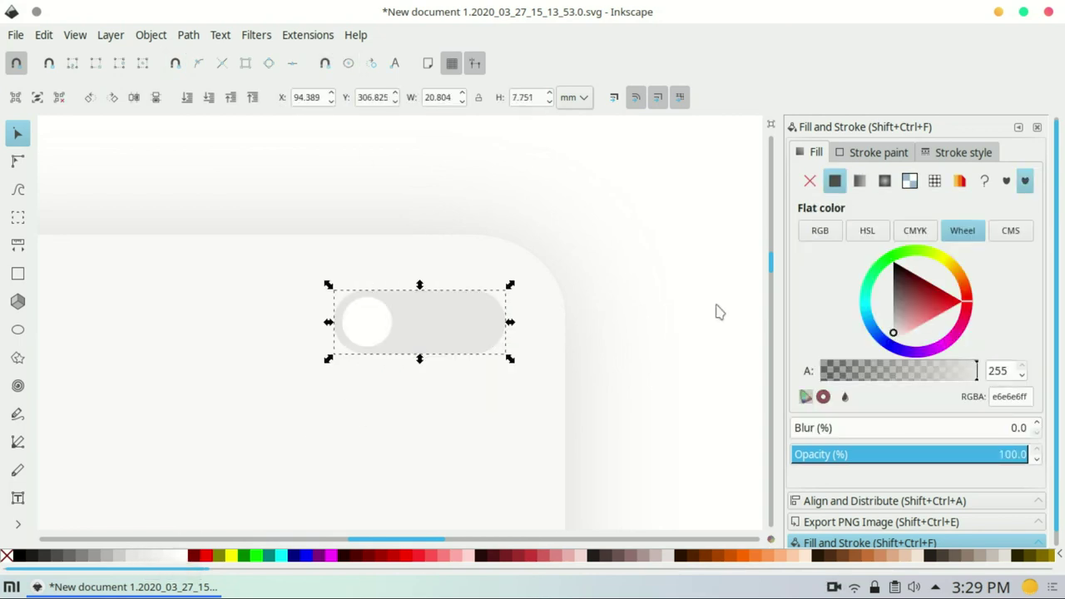
{"action": "left_click", "coordinate": [208, 334]}
{"action": "left_click", "coordinate": [481, 315]}
{"action": "right_click", "coordinate": [405, 326]}
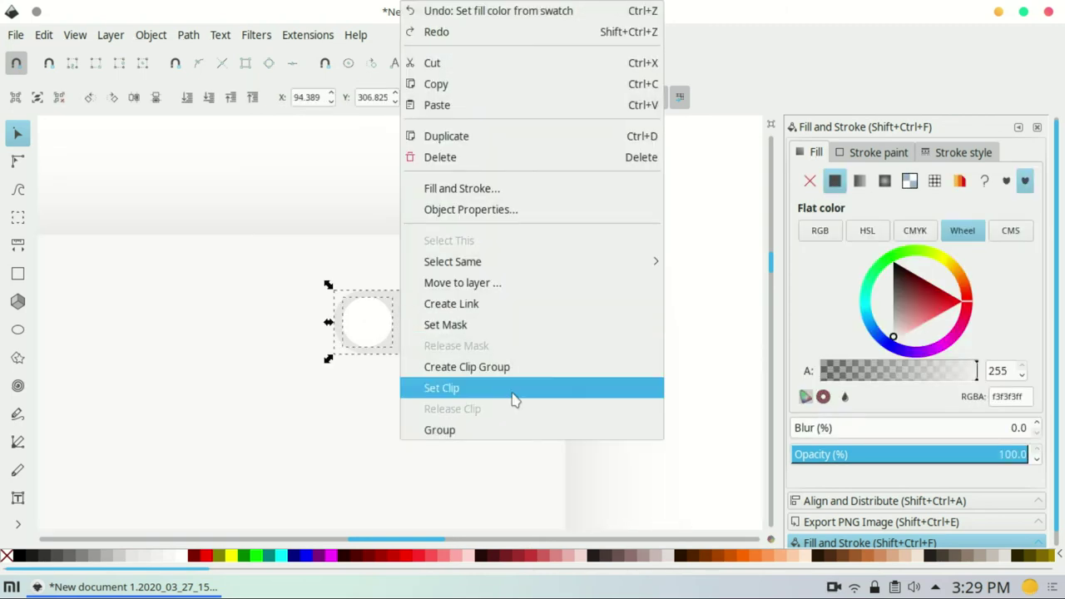
{"action": "left_click", "coordinate": [250, 264]}
{"action": "left_click", "coordinate": [654, 291]}
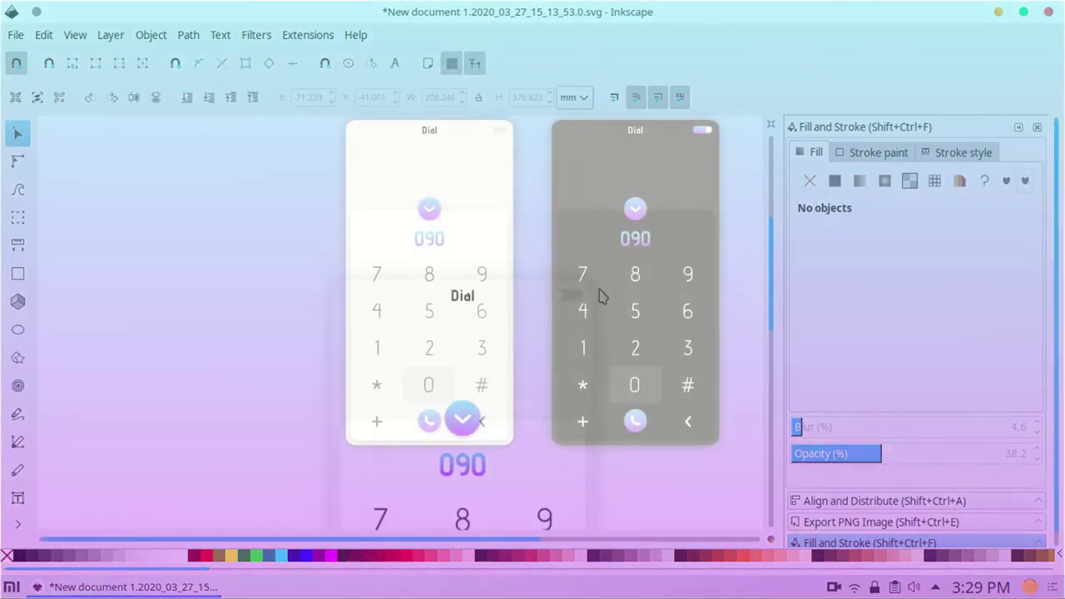